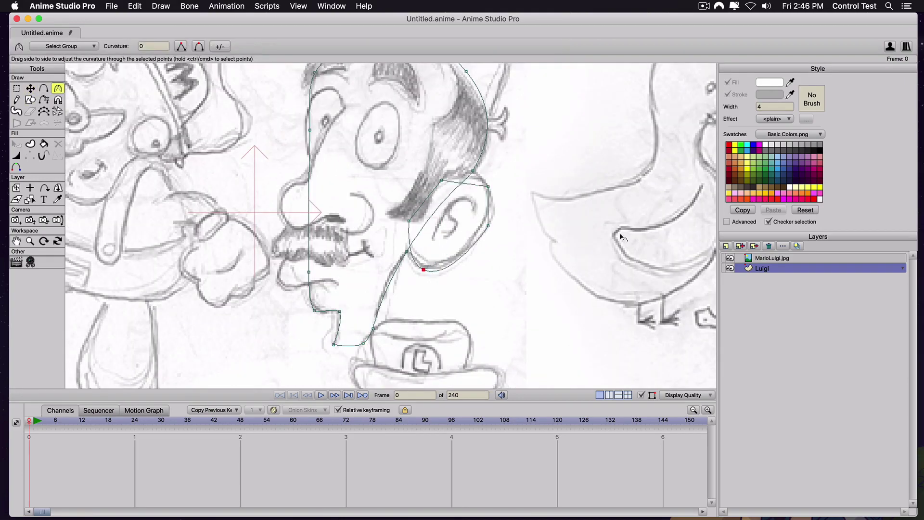
Step: Trace the inner ear lines, nose and lower lip of the Luigi head with curve points, following the pencil sketch
key(a)
key(c)
key(t)
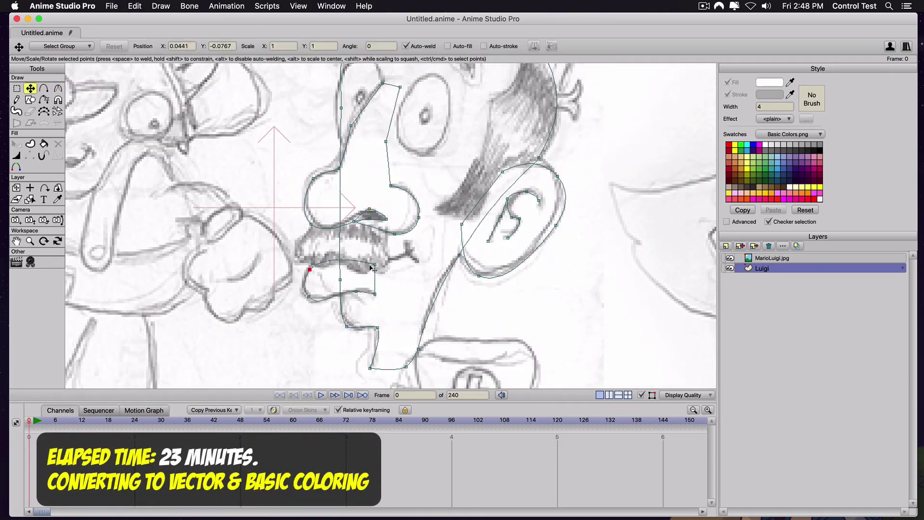
Step: Trace Luigi's moustache, eyes, eyebrows, side hair and hair tuft with curved outlines
key(a)
key(t)
key(c)
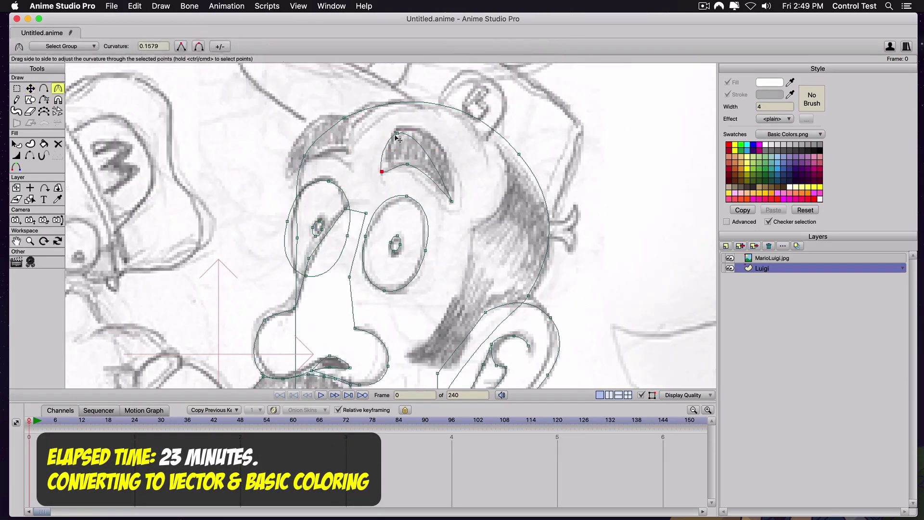
key(t)
scroll(404, 242, down, 5)
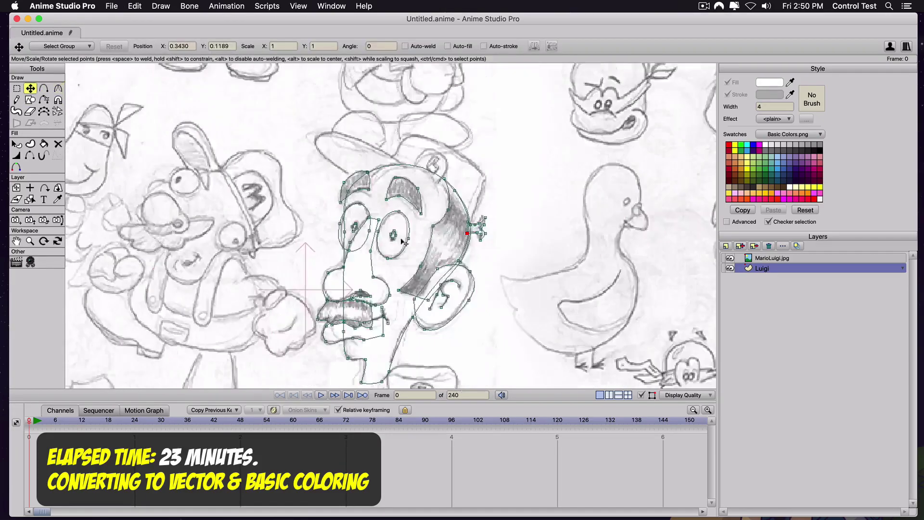
Step: Trace the small full-body figure below the turtle sketch with basic shapes and curve points
scroll(402, 241, up, 5)
key(s)
drag(247, 196, 293, 225)
key(t)
key(c)
key(t)
scroll(422, 229, down, 10)
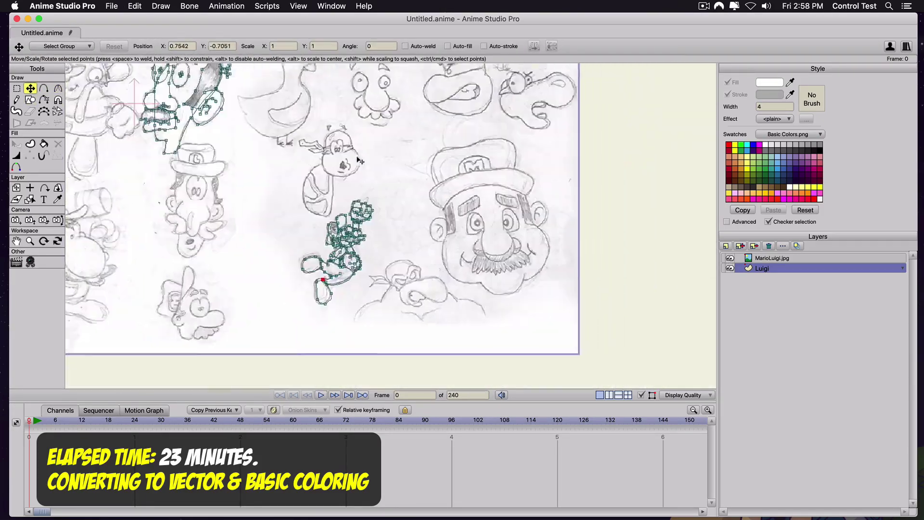
Step: Trace the outline and ears of the front-facing Mario head, and draw ovals for the eye parts
scroll(566, 221, up, 5)
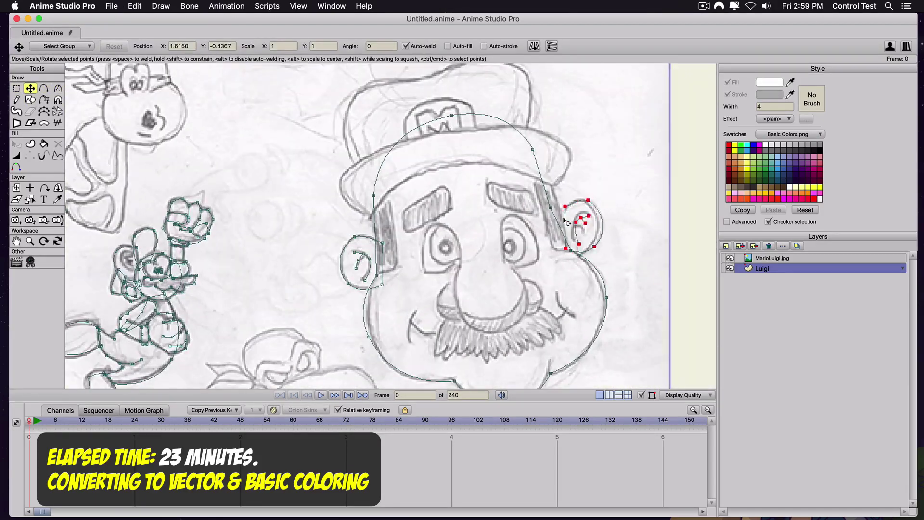
scroll(566, 222, up, 2)
key(a)
click(513, 266)
key(s)
drag(518, 228, 546, 268)
key(g)
scroll(487, 214, up, 2)
Step: Refine the Mario eye and nose points, and trace the curved shading band under the nose along with the nostrils
key(t)
drag(535, 315, 544, 298)
drag(503, 289, 494, 243)
key(a)
drag(435, 276, 482, 313)
key(c)
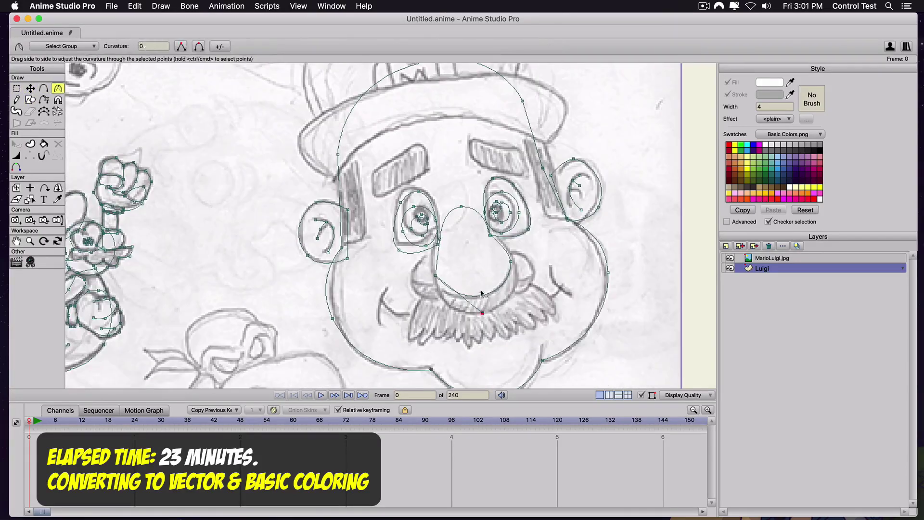
scroll(415, 288, up, 5)
click(464, 232)
scroll(464, 231, down, 3)
Step: Draw a flat rectangle over Mario's moustache and add points along its jagged lower edge
key(s)
drag(275, 275, 477, 297)
key(a)
click(274, 337)
click(304, 332)
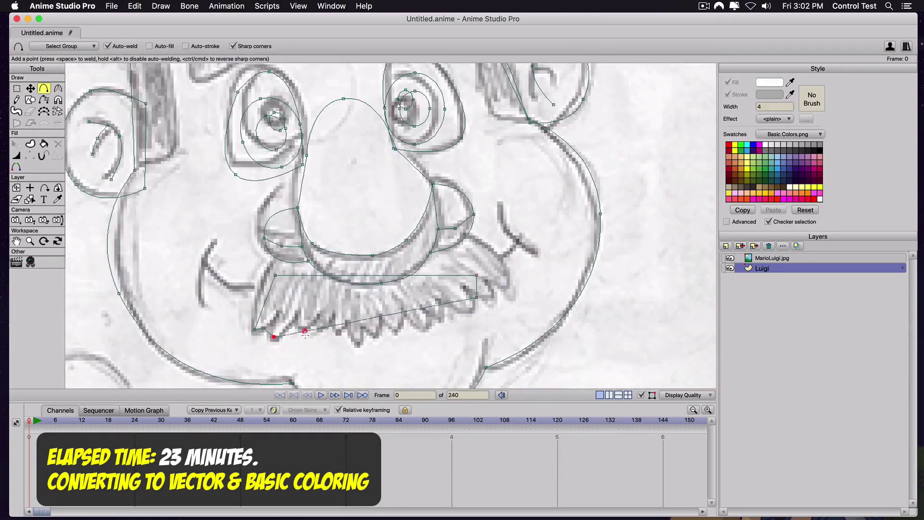
scroll(471, 343, down, 3)
Step: Draw a rectangle over Mario's hat brim and add and curve its edge points to follow the sketch
key(a)
scroll(361, 217, down, 2)
key(s)
drag(256, 161, 447, 216)
key(a)
click(361, 162)
click(361, 190)
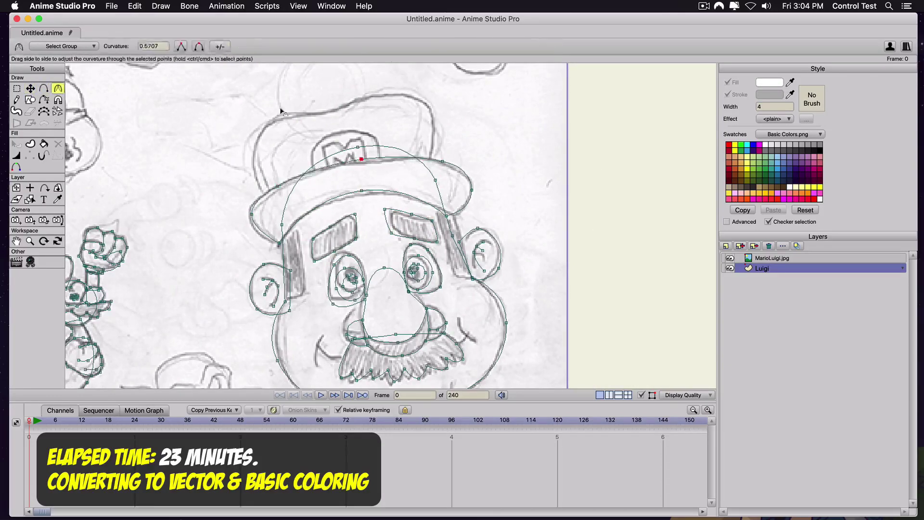
scroll(280, 111, up, 3)
drag(541, 165, 306, 197)
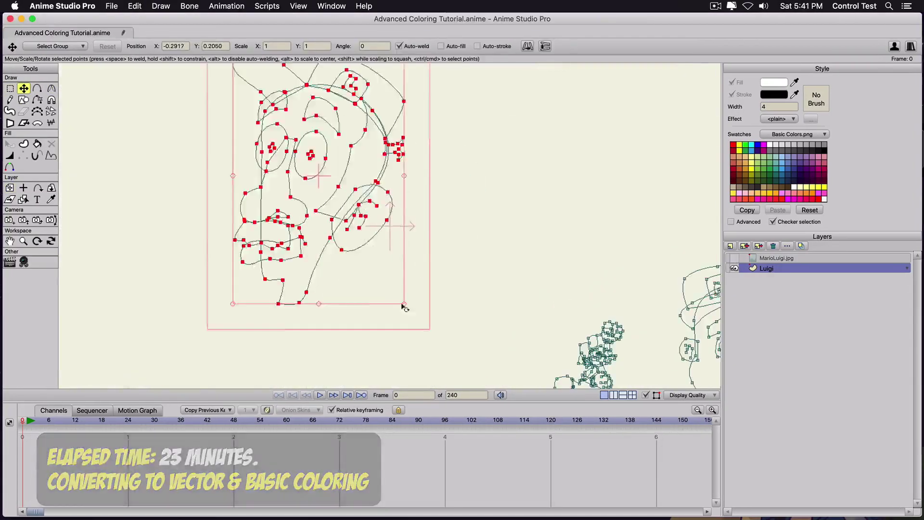
Step: Create filled shapes for the Luigi head with a skin-tone face and dark brown hair, eyebrows and moustache
click(24, 144)
key(space)
click(9, 144)
click(774, 82)
click(670, 272)
click(824, 414)
click(23, 144)
click(823, 414)
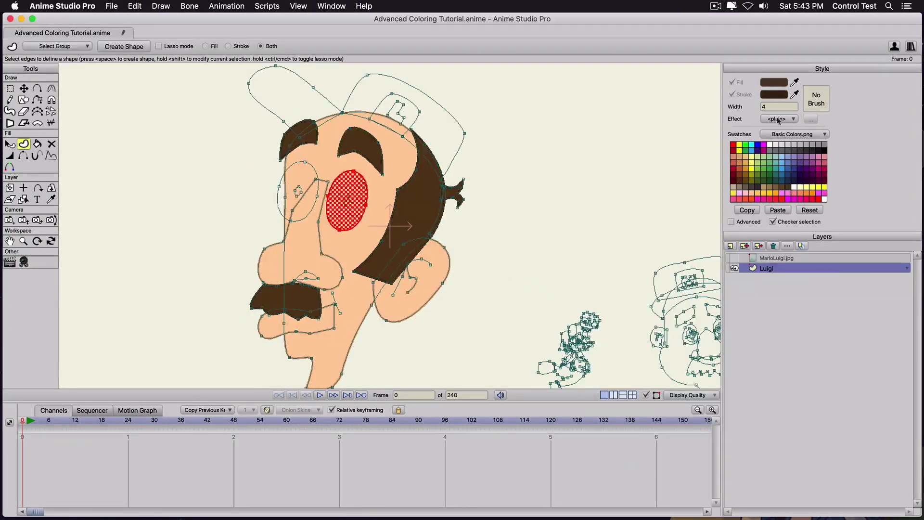
Step: Fill Luigi's eyes with white and create dark pupil shapes inside them
click(774, 82)
scroll(346, 200, up, 2)
drag(297, 166, 317, 191)
scroll(316, 189, down, 2)
click(9, 143)
scroll(371, 103, down, 2)
Step: Select the points of the Mario head and move it closer to the Luigi head
click(10, 89)
mouse_move(193, 352)
mouse_down()
mouse_move(375, 72)
mouse_move(410, 67)
mouse_up()
click(24, 89)
drag(588, 278, 407, 212)
Step: Create the Mario head's filled shapes: skin-tone face, red hat, white M emblem, and dark brown eyebrows and moustache
click(24, 144)
key(space)
scroll(407, 207, up, 2)
key(space)
key(space)
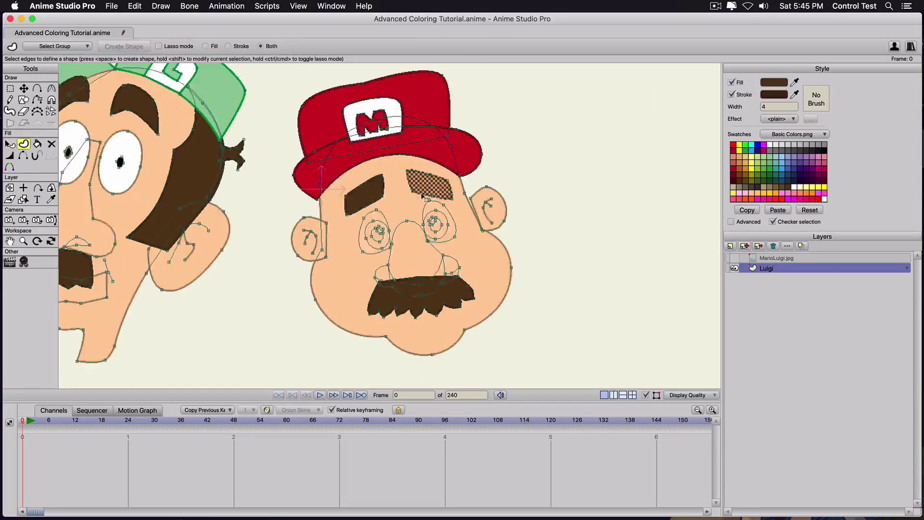
Step: Create Mario's white eyes with brown irises, black pupils and white highlights, turning off the stroke where no outline is wanted
scroll(423, 207, up, 1)
key(space)
scroll(457, 216, up, 3)
key(space)
click(732, 94)
scroll(419, 231, down, 3)
key(space)
scroll(375, 269, up, 3)
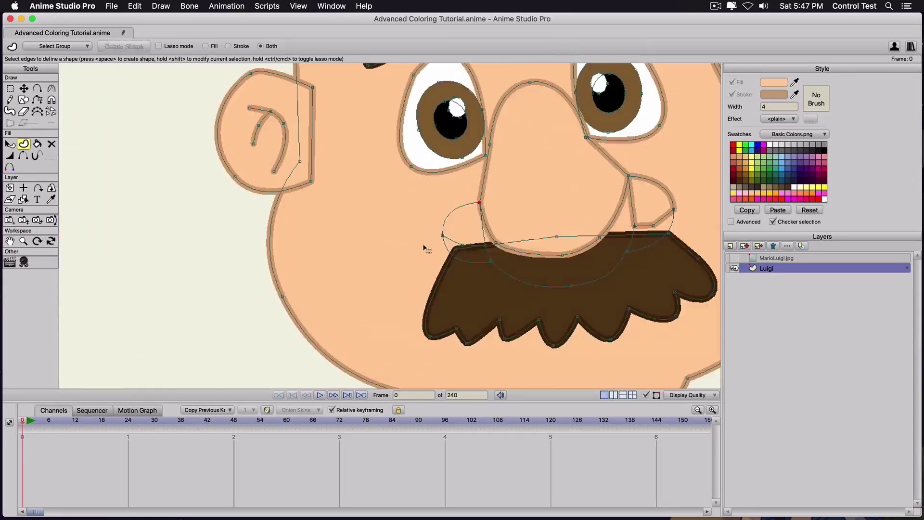
Step: Create shapes for Mario's nostrils and the band under his nose, giving the shading a darker skin tone
key(space)
drag(472, 195, 642, 299)
key(space)
click(774, 83)
scroll(505, 246, down, 3)
scroll(506, 245, down, 1)
Step: Add the smile creases beside Mario's moustache and adjust their points
mouse_move(363, 327)
mouse_down()
mouse_move(435, 352)
mouse_move(450, 258)
mouse_up()
click(24, 88)
scroll(453, 241, up, 3)
scroll(452, 241, down, 3)
Step: Copy the dark brown style from Mario's eyebrow and use it for the sideburn beside the ear nearest Luigi
click(9, 144)
click(413, 175)
click(747, 210)
scroll(354, 192, up, 2)
click(24, 88)
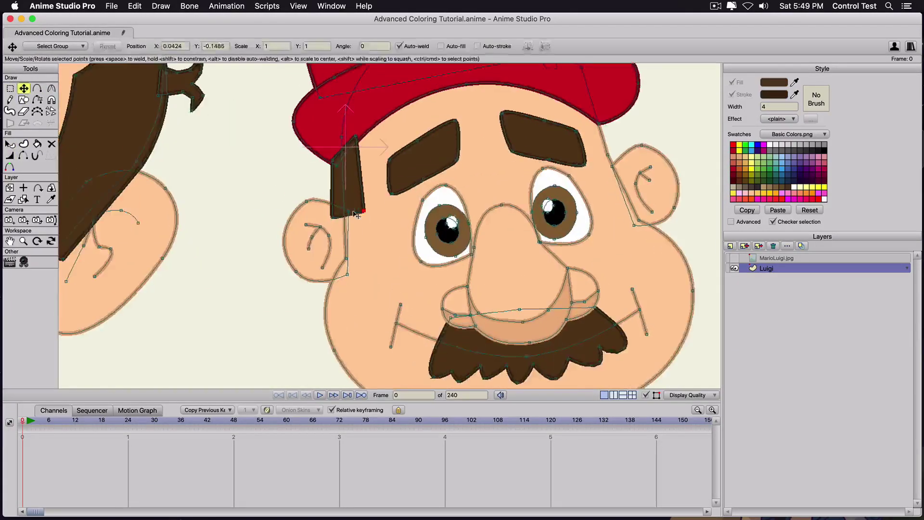
Step: Add Mario's other sideburn in the eyebrow's dark brown style and adjust the points of both sideburns
scroll(357, 215, down, 3)
scroll(289, 193, up, 3)
click(10, 144)
click(412, 186)
scroll(390, 236, up, 1)
click(24, 88)
scroll(407, 205, down, 1)
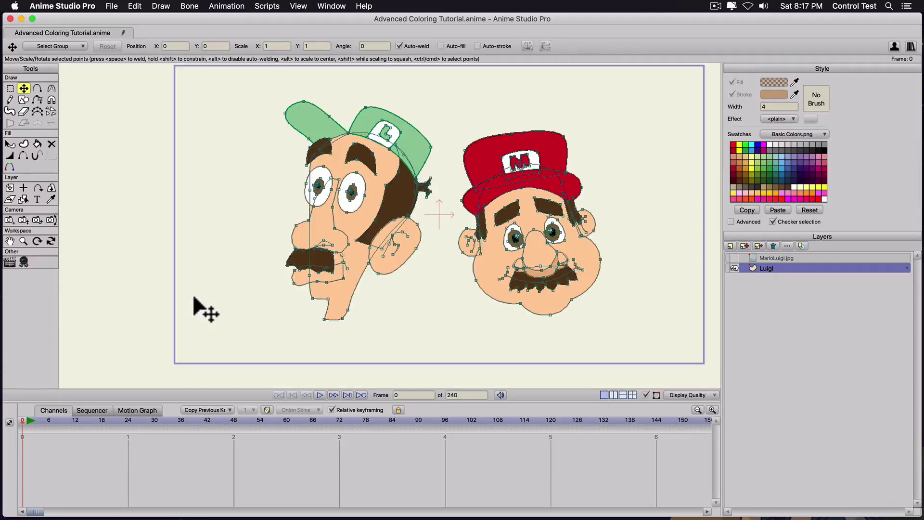
Step: Select Luigi's ear shape to inspect its fill and stroke style
scroll(212, 284, up, 3)
scroll(277, 282, down, 1)
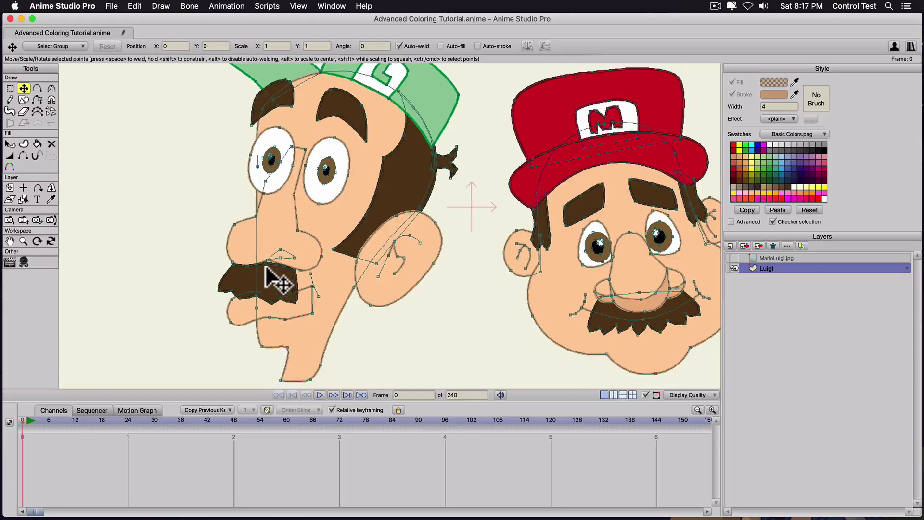
key(q)
click(382, 290)
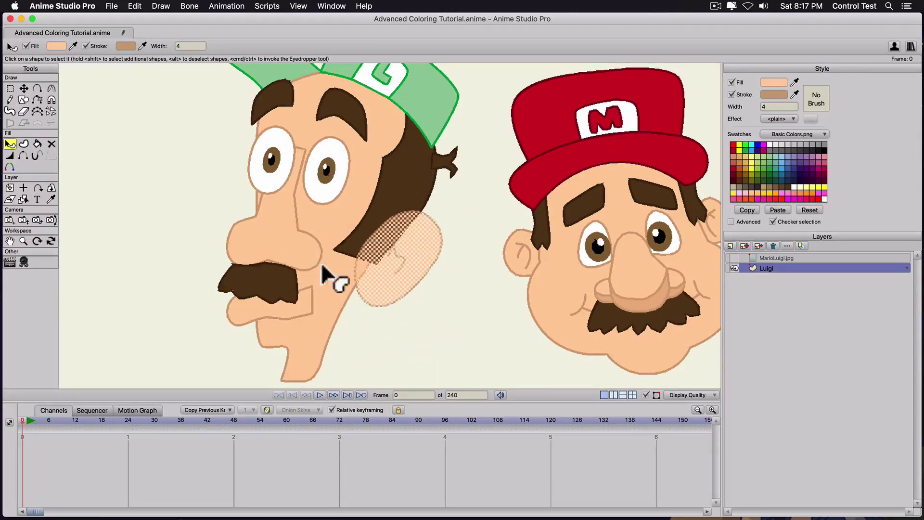
scroll(337, 313, down, 1)
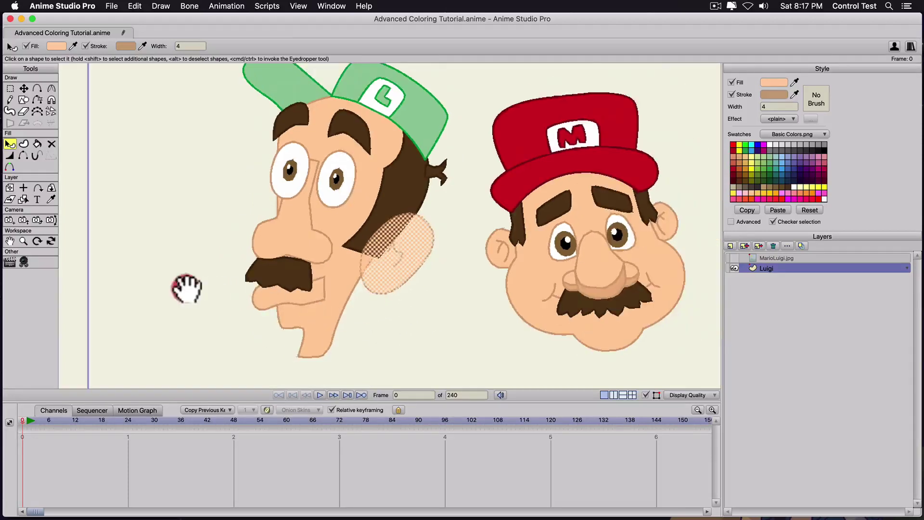
Step: Draw a test rectangle beside Luigi's head, create a skin-tone filled shape from it, and delete it
click(23, 100)
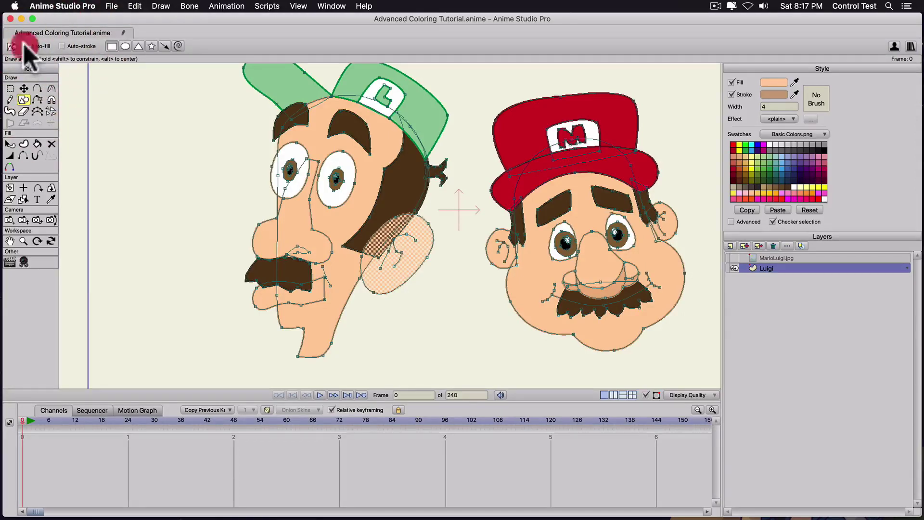
drag(158, 133, 233, 262)
key(u)
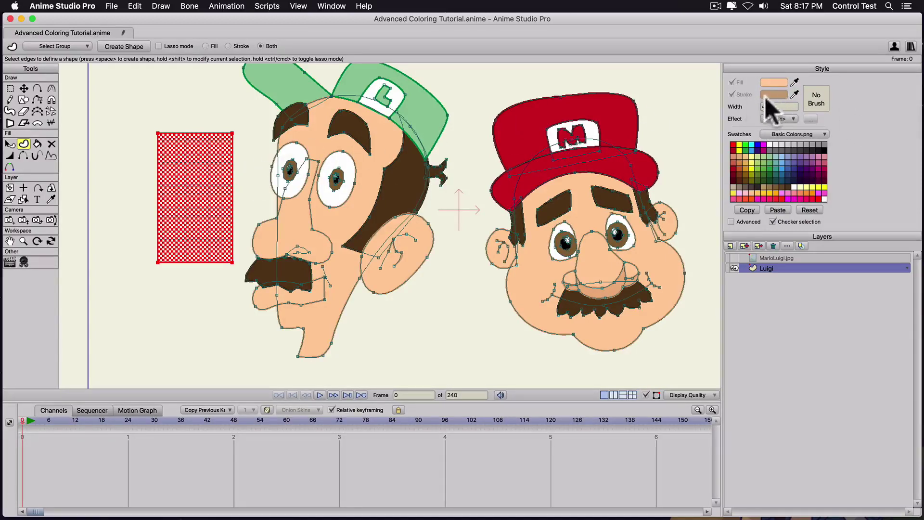
key(space)
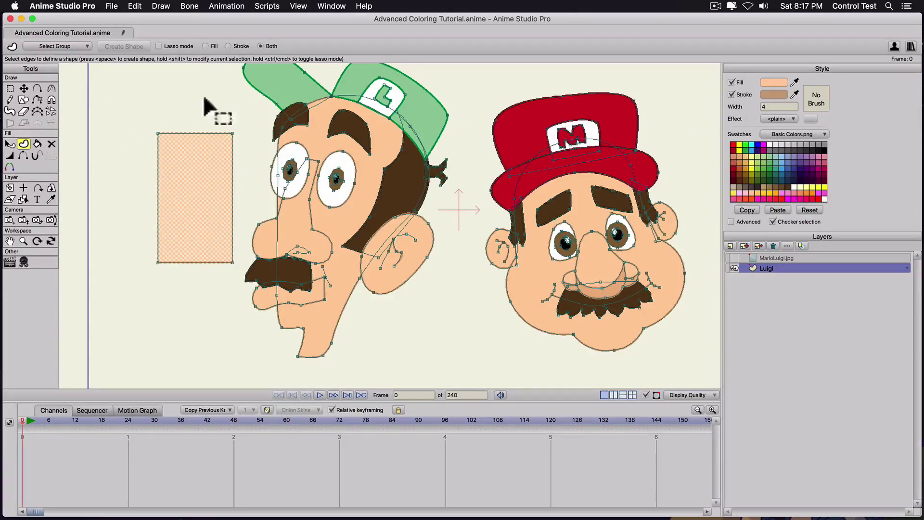
key(t)
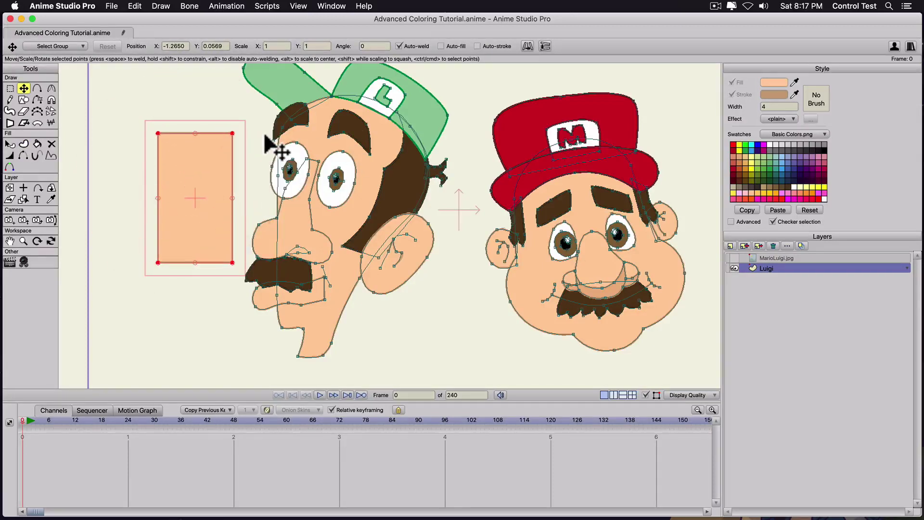
key(Delete)
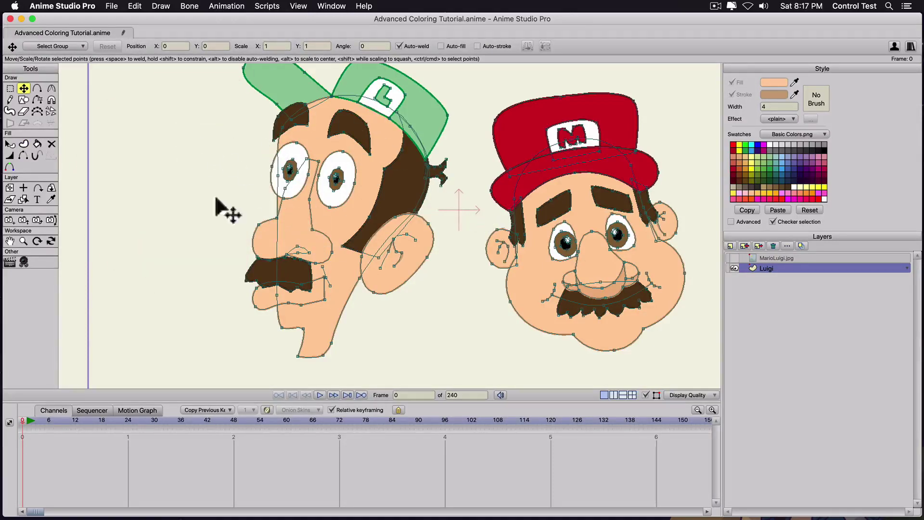
Step: Hide the outline edges at the top of Luigi's nose bridge with the Hide Edge tool
scroll(265, 219, up, 1)
scroll(318, 250, up, 1)
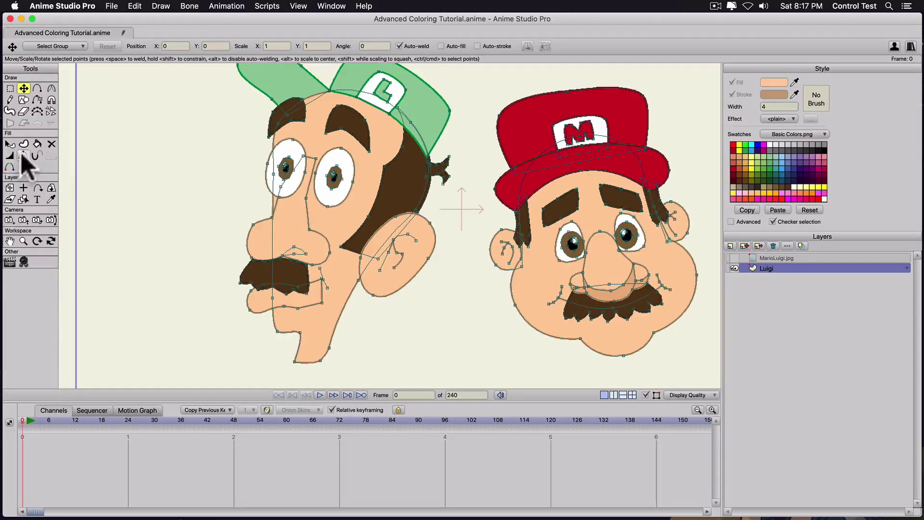
click(22, 155)
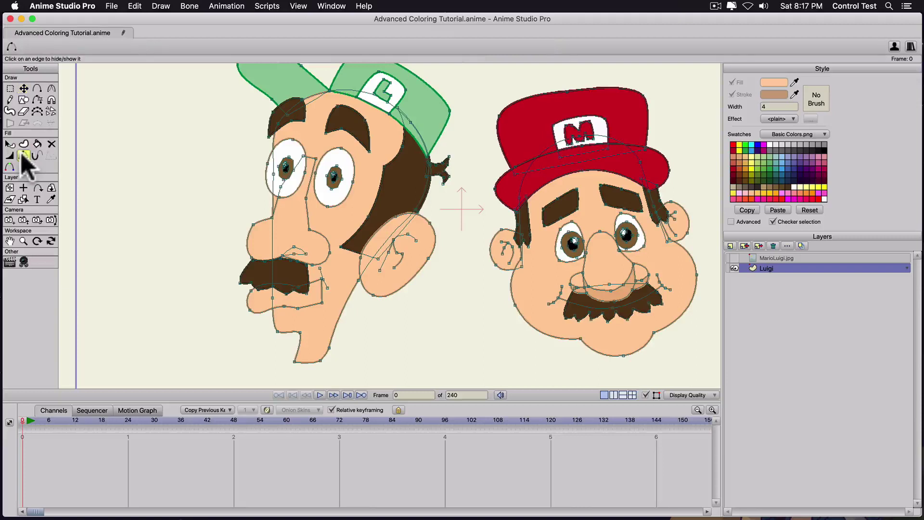
click(313, 158)
click(311, 178)
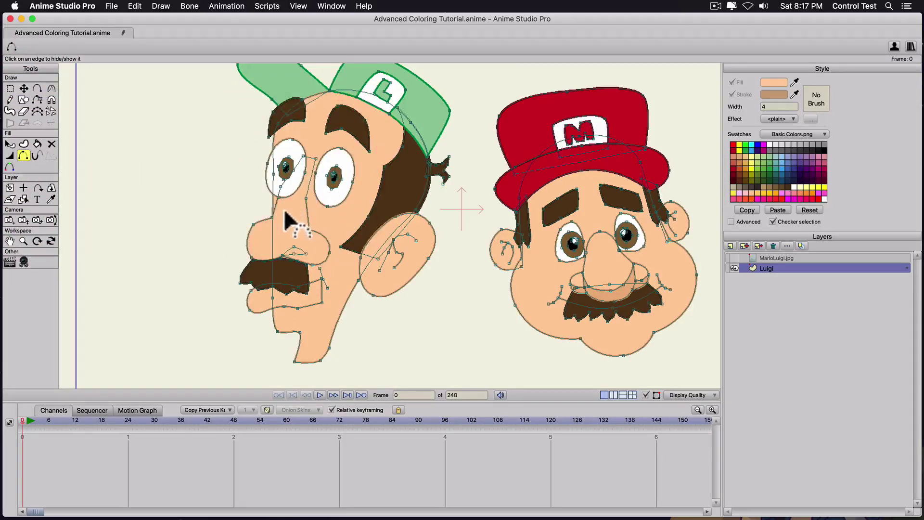
Step: Select the points of Luigi's nose together with the nostril to examine the curves, and clear the selection
scroll(266, 249, up, 2)
key(t)
click(274, 226)
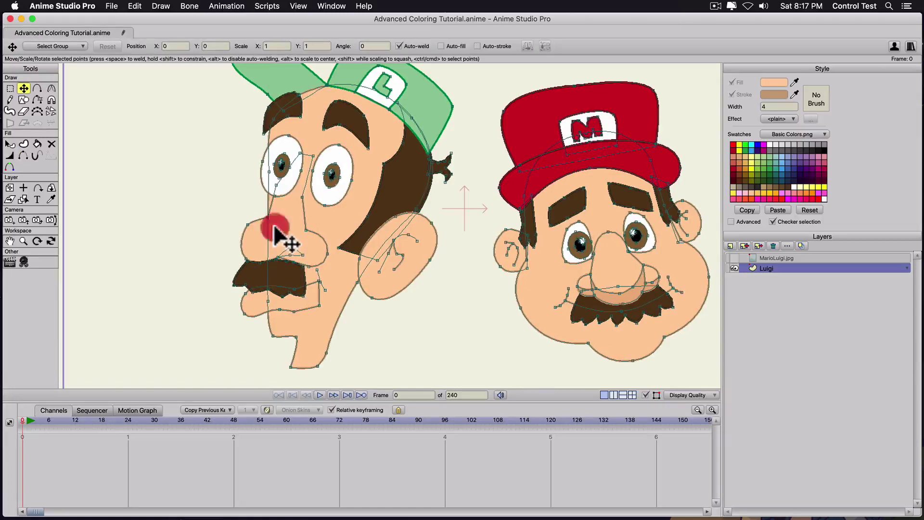
shift+click(295, 258)
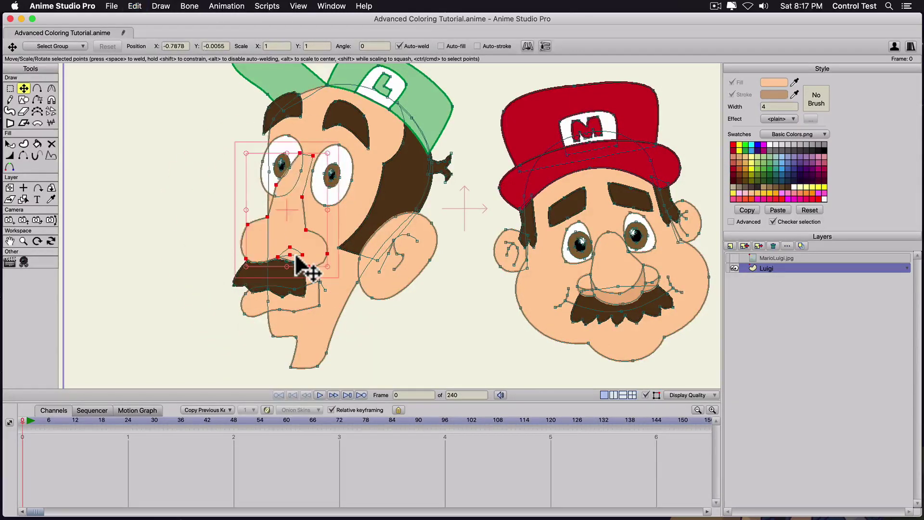
click(223, 217)
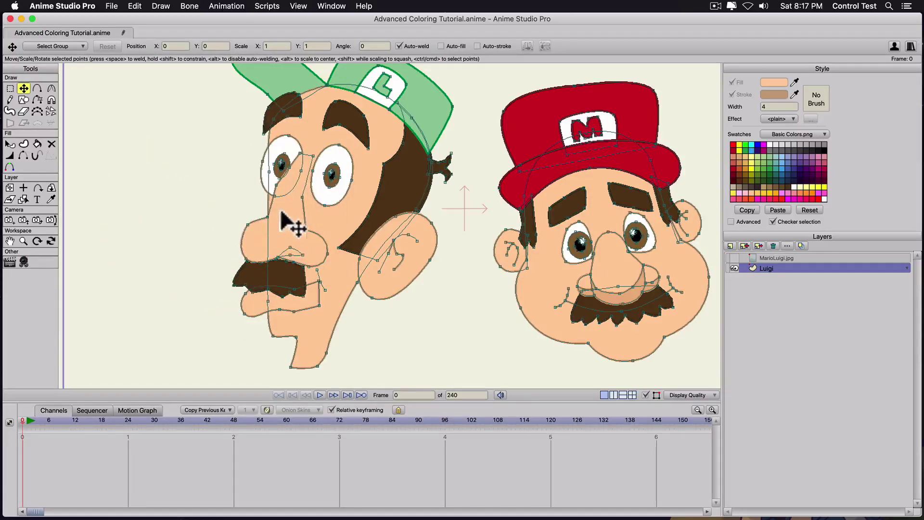
Step: Hide the vertical outline edge at the back of Luigi's mouth
scroll(281, 212, up, 1)
click(23, 155)
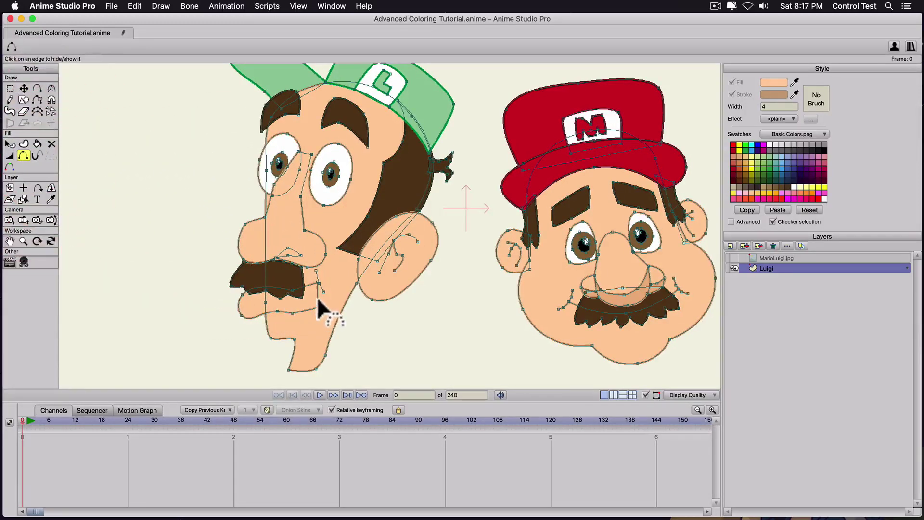
click(316, 297)
scroll(310, 303, up, 5)
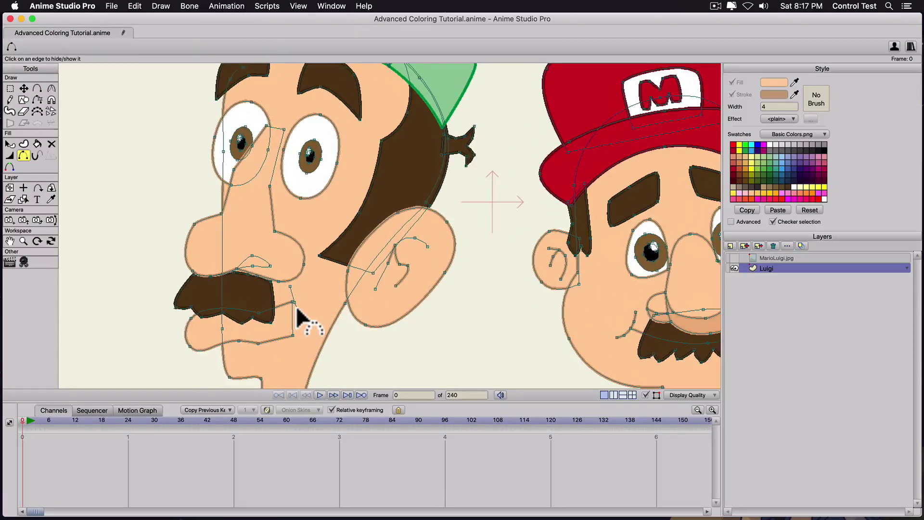
Step: Create stroke-only shapes from the crease at Luigi's mouth corner and the curved line inside his ear
key(u)
click(297, 309)
key(space)
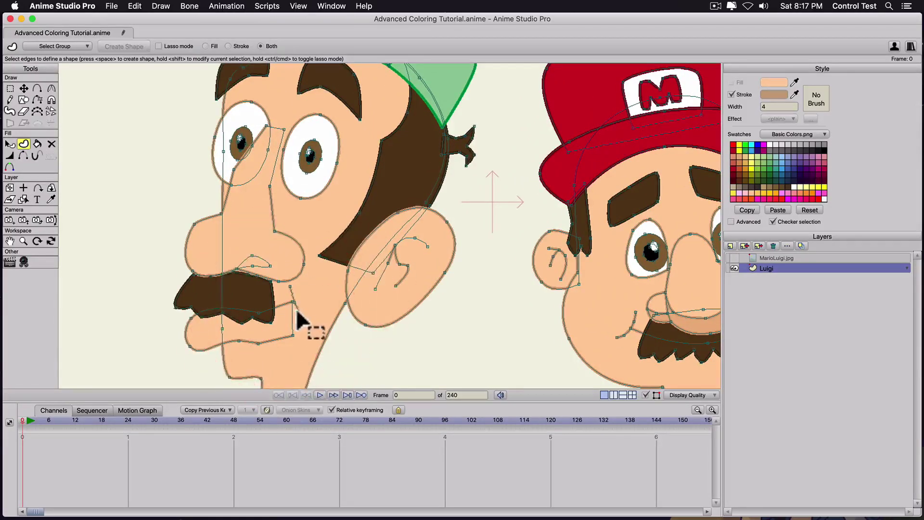
click(424, 247)
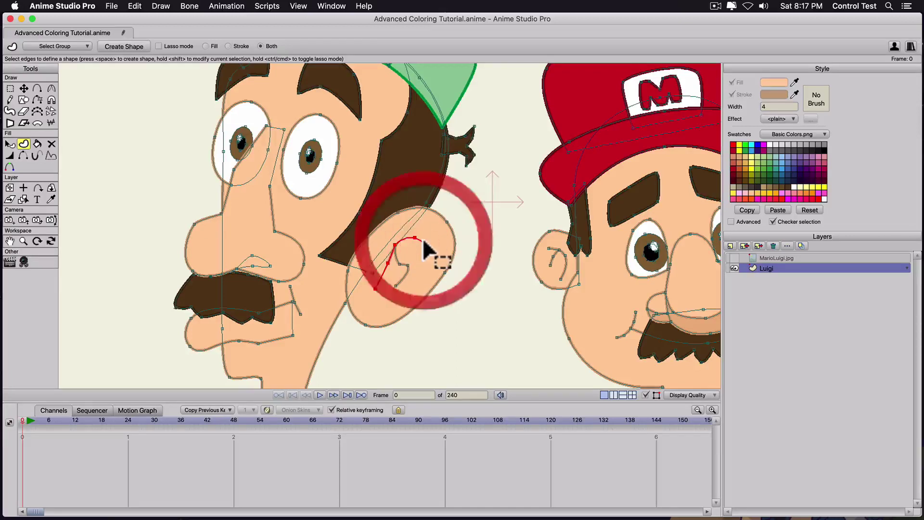
key(space)
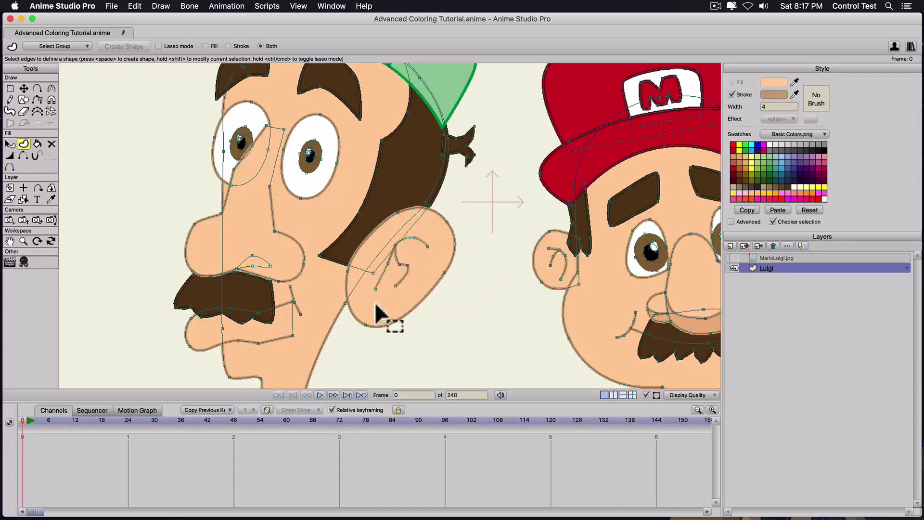
Step: Set the line width at the lowest point of Luigi's ear outline to 220 percent
key(t)
key(w)
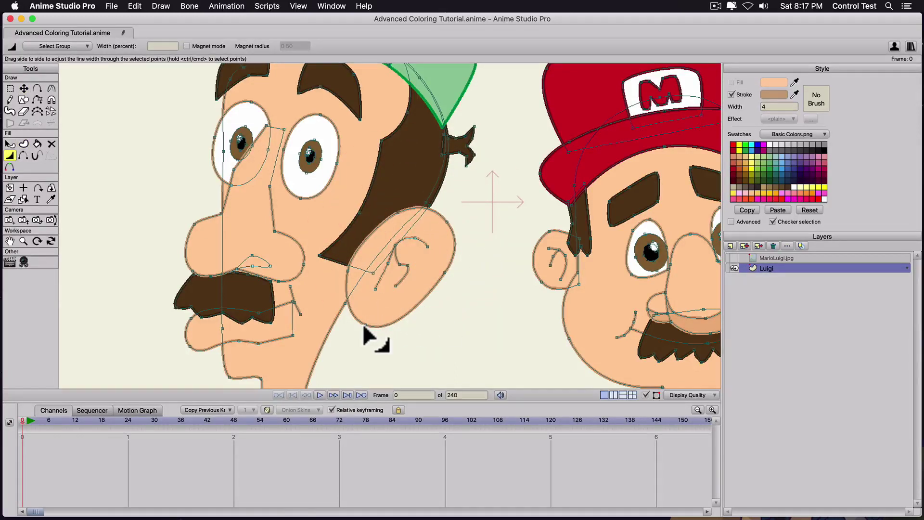
mouse_move(365, 322)
mouse_down()
mouse_move(500, 320)
mouse_move(334, 319)
mouse_move(488, 329)
mouse_move(388, 316)
mouse_up()
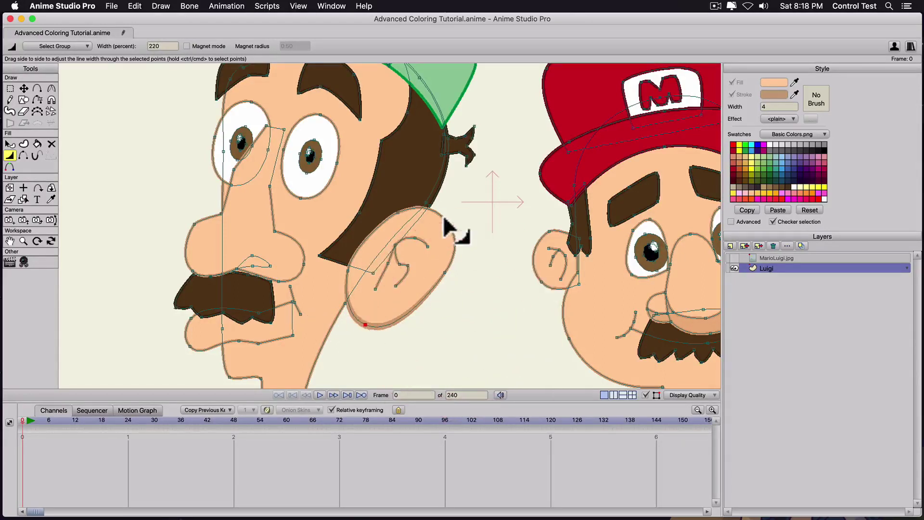
Step: Set the line width to 240 percent at the upper back of Luigi's ear and to 0 at the lower end of his inner-ear line
mouse_move(446, 221)
mouse_down()
mouse_move(498, 219)
mouse_move(483, 220)
mouse_up()
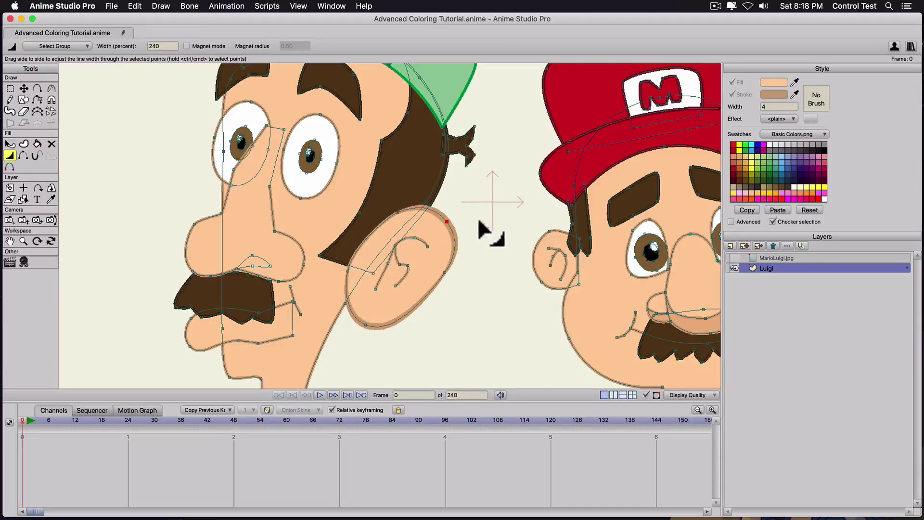
drag(376, 288, 260, 289)
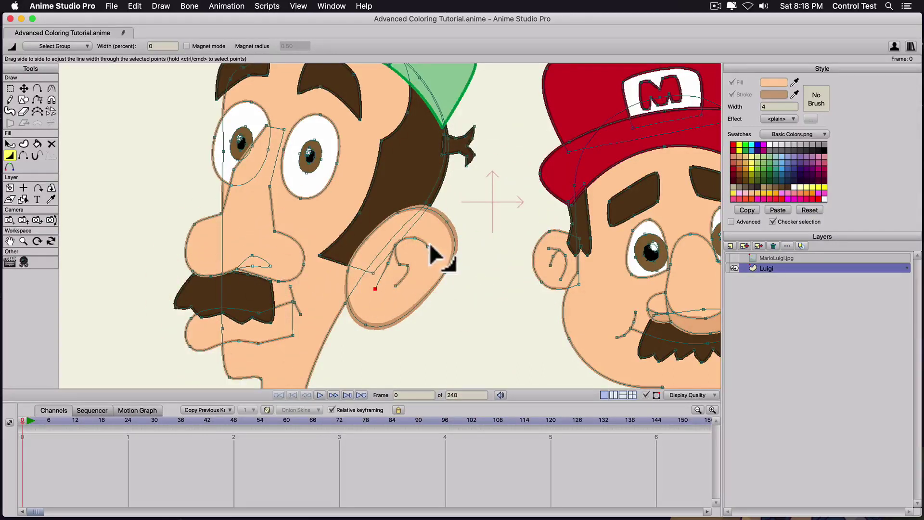
Step: Taper the line at the middle of Luigi's nose bridge to 0 percent width and select the point at its top
drag(270, 186, 124, 200)
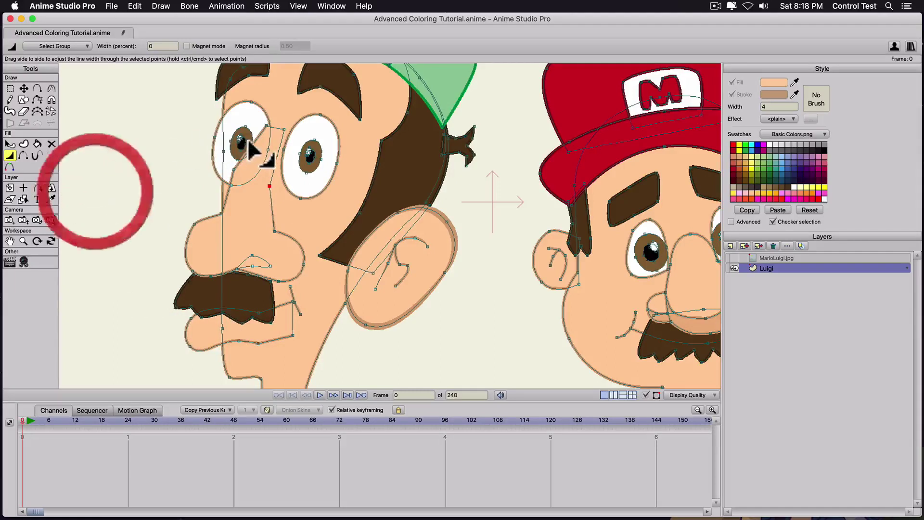
key(t)
click(269, 128)
key(w)
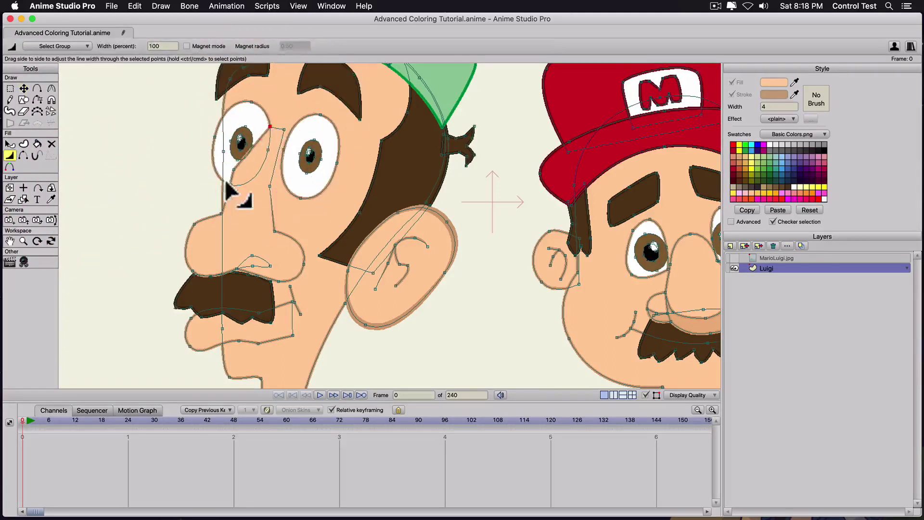
Step: Refine the curvature and line width around Luigi's nose, and adjust the point where its near side meets the bridge line
key(c)
drag(234, 178, 284, 165)
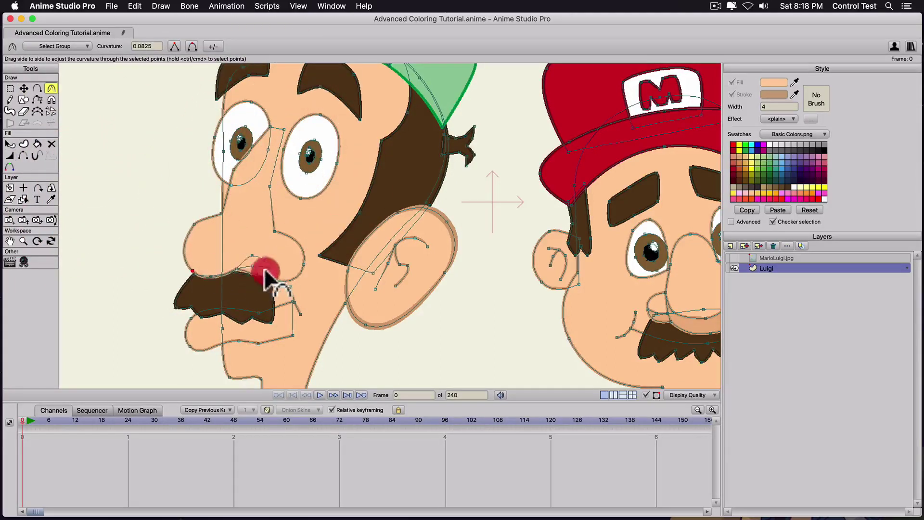
mouse_move(264, 273)
mouse_down()
mouse_move(191, 273)
mouse_move(308, 280)
mouse_move(286, 251)
mouse_move(422, 240)
mouse_move(304, 245)
mouse_move(351, 268)
mouse_move(308, 267)
mouse_move(340, 268)
mouse_move(320, 268)
mouse_up()
key(w)
key(t)
click(277, 231)
key(c)
key(w)
Step: Smooth the edge beneath Luigi's lower lip and set the line width at its middle point to 264 percent
click(185, 343)
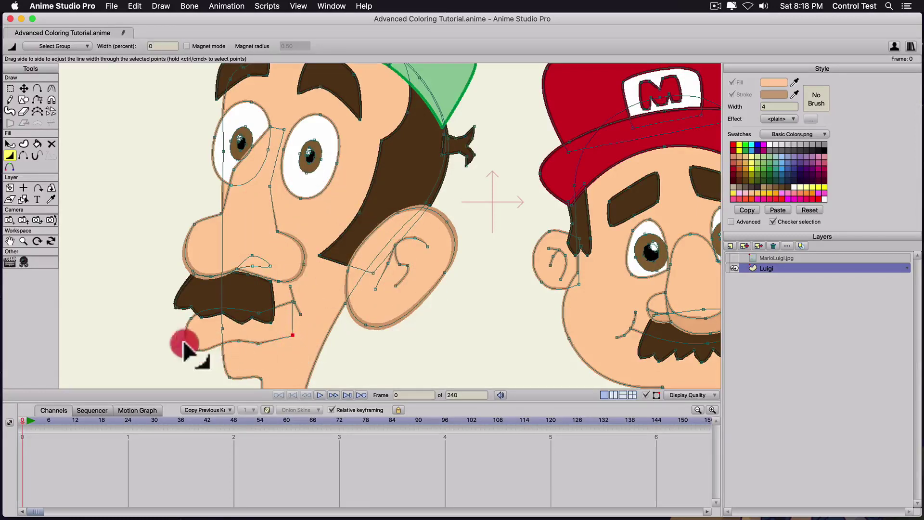
key(t)
click(257, 342)
key(w)
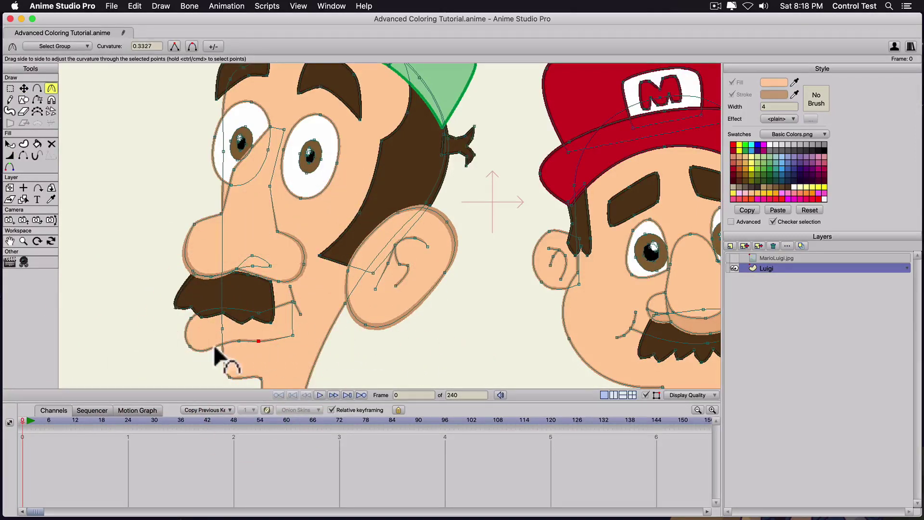
drag(237, 340, 284, 344)
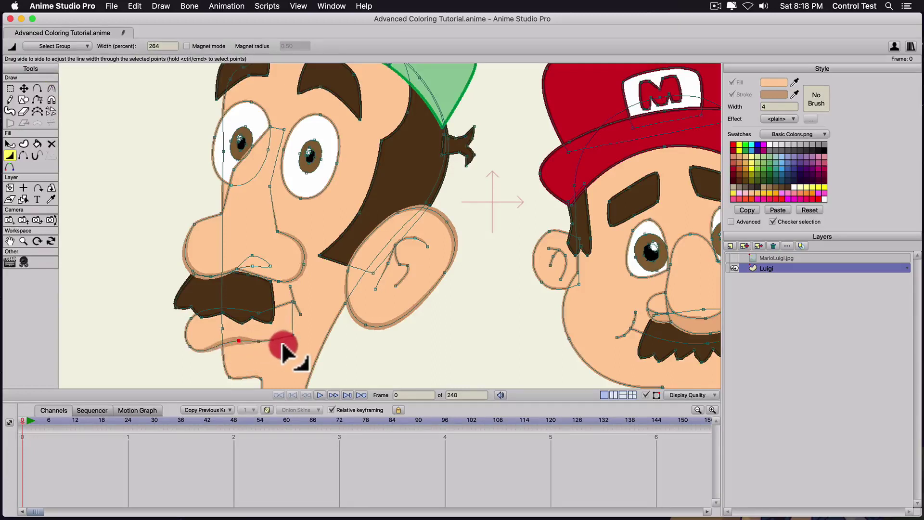
Step: Set the line width at the upper front of Luigi's lower lip to 214 percent and taper the mouth-corner crease ends to 0
drag(191, 318, 227, 317)
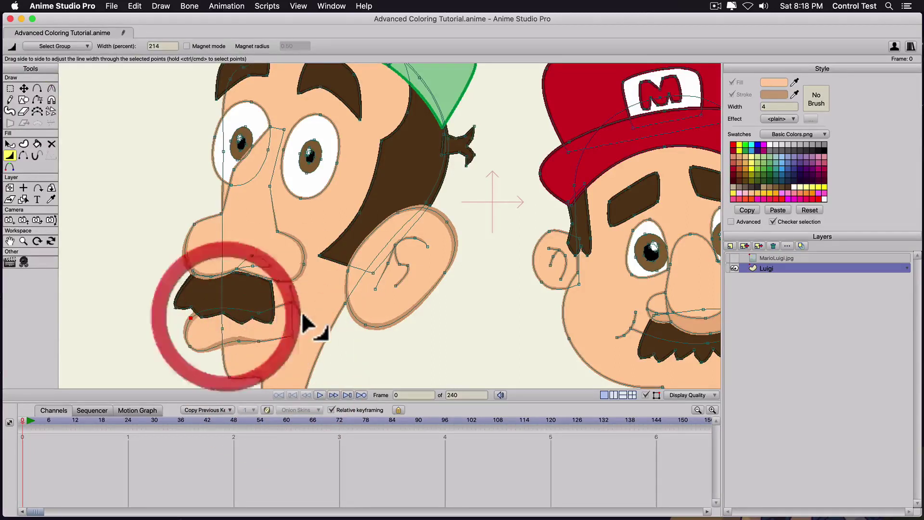
drag(301, 314, 188, 320)
drag(290, 289, 178, 305)
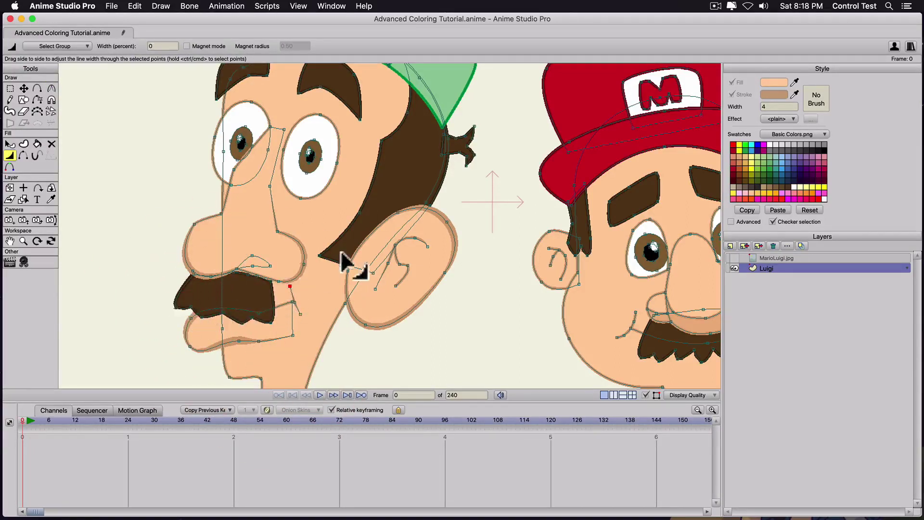
Step: Thicken the tops of Luigi's eye outlines, with 192 percent on the eye behind the nose, and taper that eye's lowest point to 0
drag(302, 170, 318, 263)
drag(336, 208, 368, 211)
drag(265, 194, 293, 197)
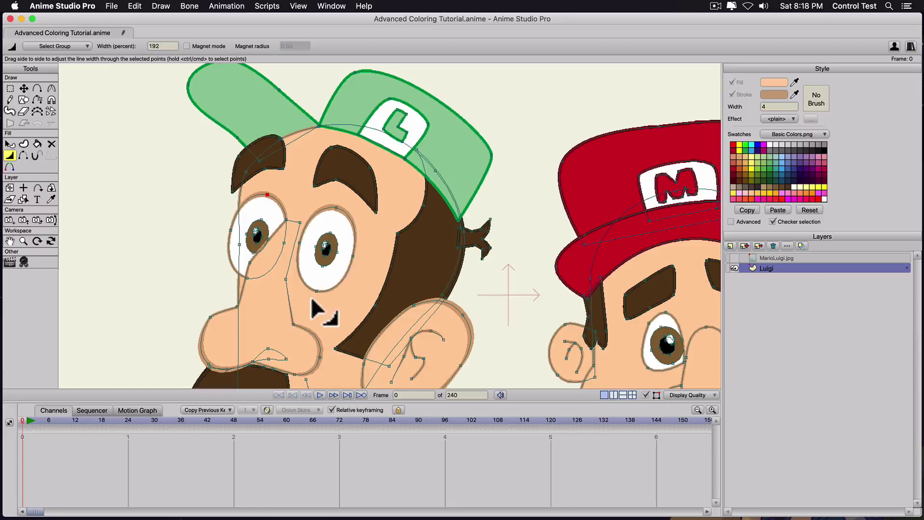
click(246, 278)
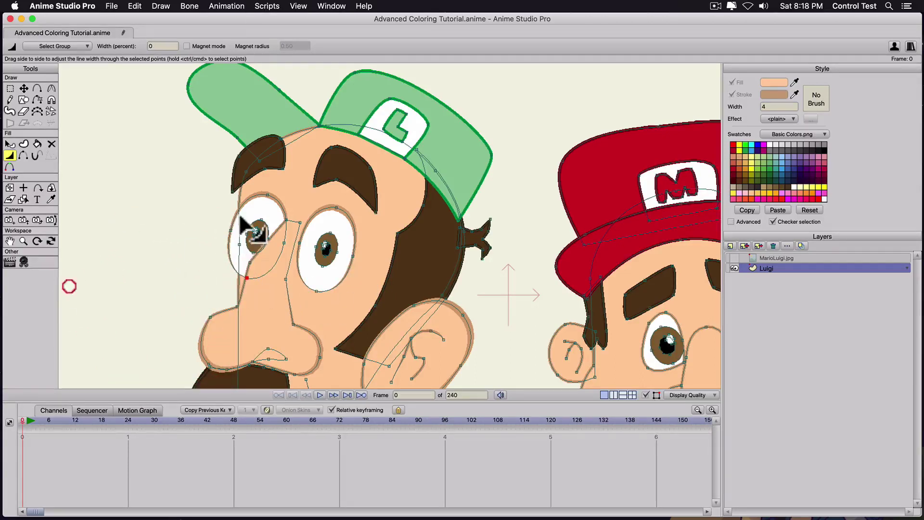
Step: Set the line width to 242 percent at the inner end of Luigi's far eyebrow and 258 percent at his hairline corner and sideburn tip
mouse_move(324, 185)
mouse_down()
mouse_move(351, 186)
mouse_move(313, 181)
mouse_move(319, 171)
mouse_move(330, 175)
mouse_up()
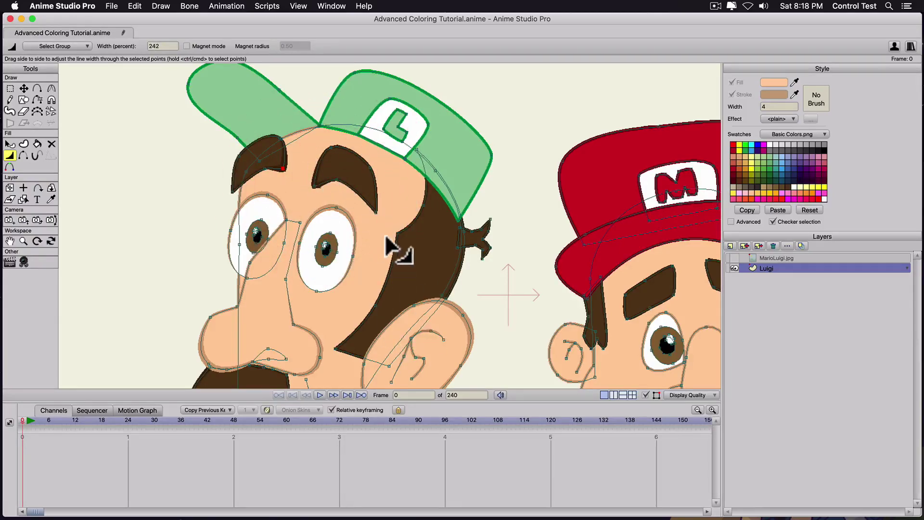
drag(396, 246, 438, 246)
scroll(423, 244, down, 6)
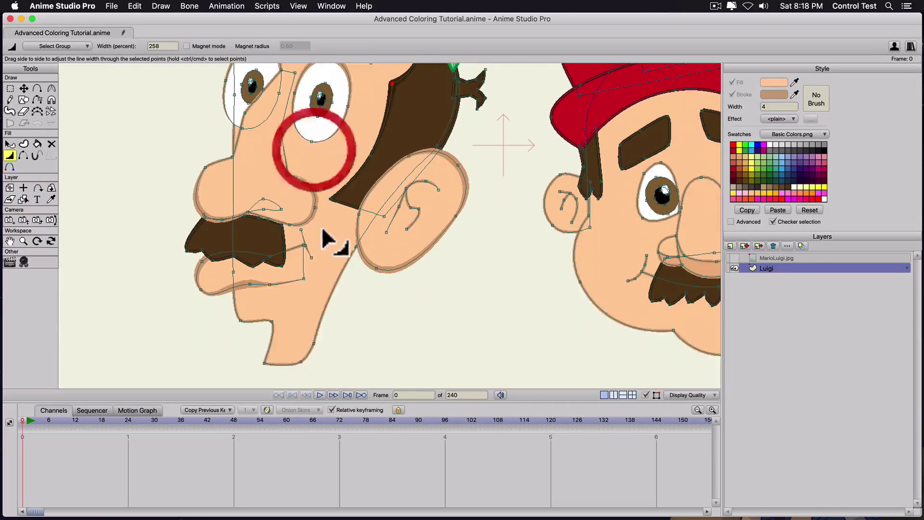
drag(330, 199, 377, 207)
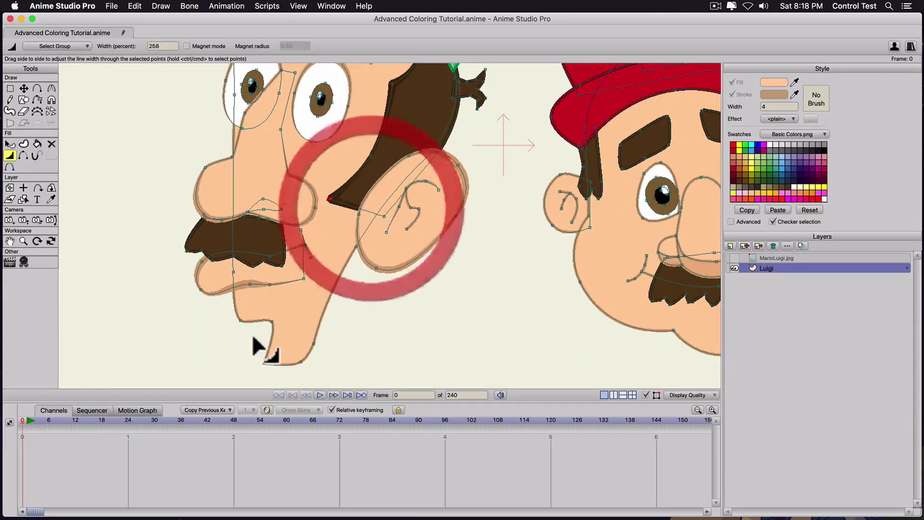
Step: Set the line width to 236 percent under Luigi's chin and 206 percent where his neck meets the ear, and adjust the neck's lower back point
drag(279, 337, 323, 321)
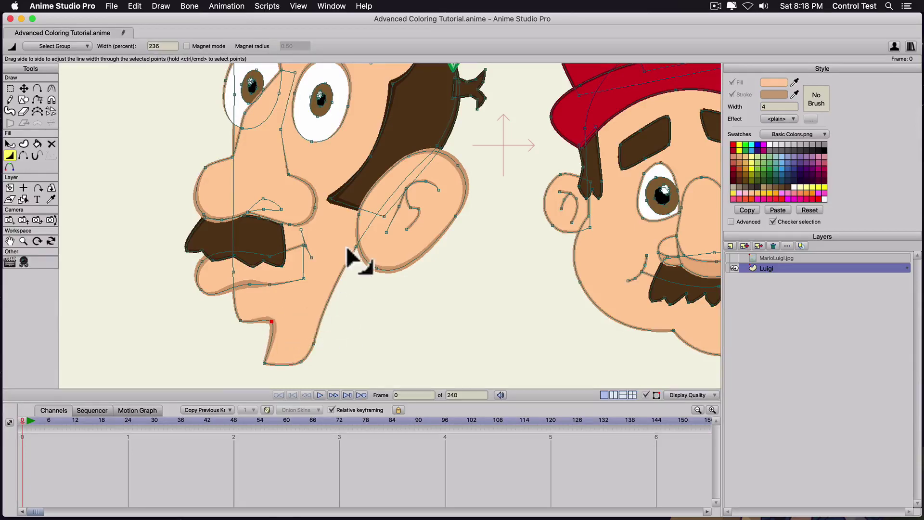
drag(354, 247, 380, 247)
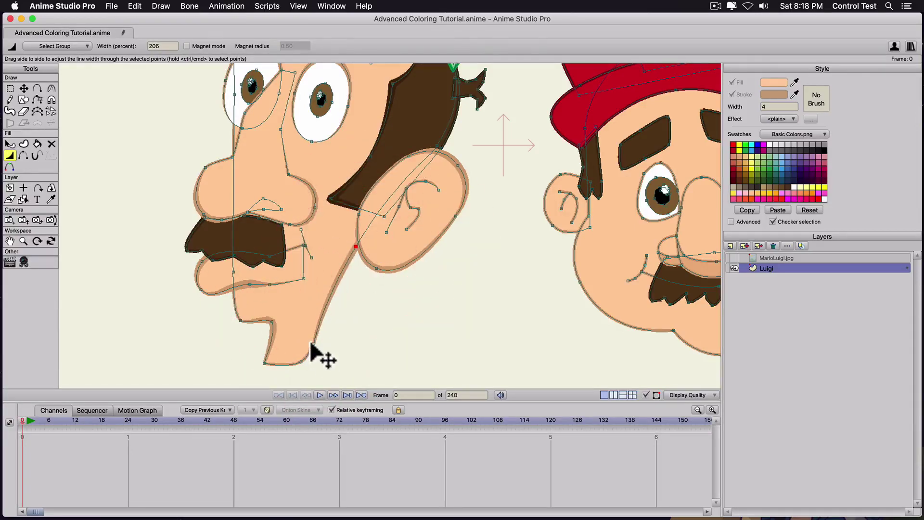
key(t)
drag(313, 344, 316, 344)
Step: Thicken the outlines of Luigi's cap, using 188 percent at the top of the brim and 136 percent on the L emblem
mouse_move(313, 259)
mouse_down()
mouse_move(280, 391)
mouse_move(351, 235)
mouse_up()
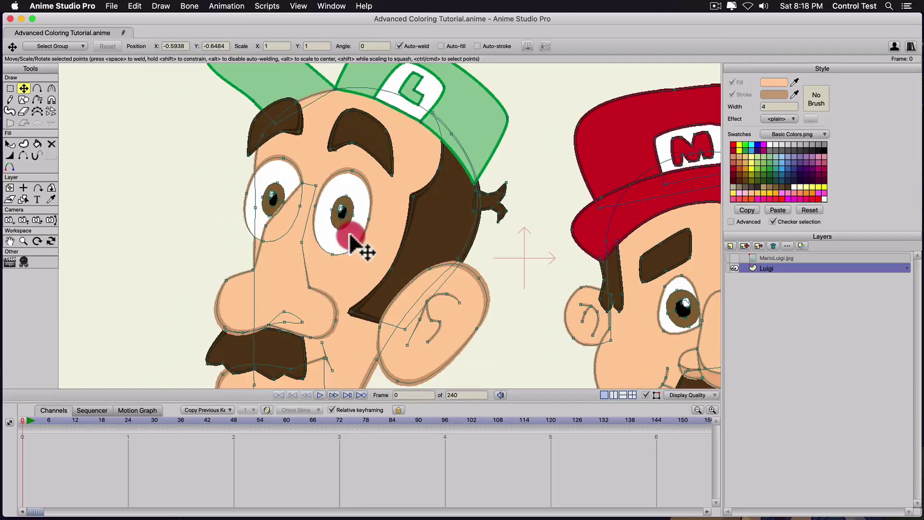
drag(349, 135, 321, 189)
key(w)
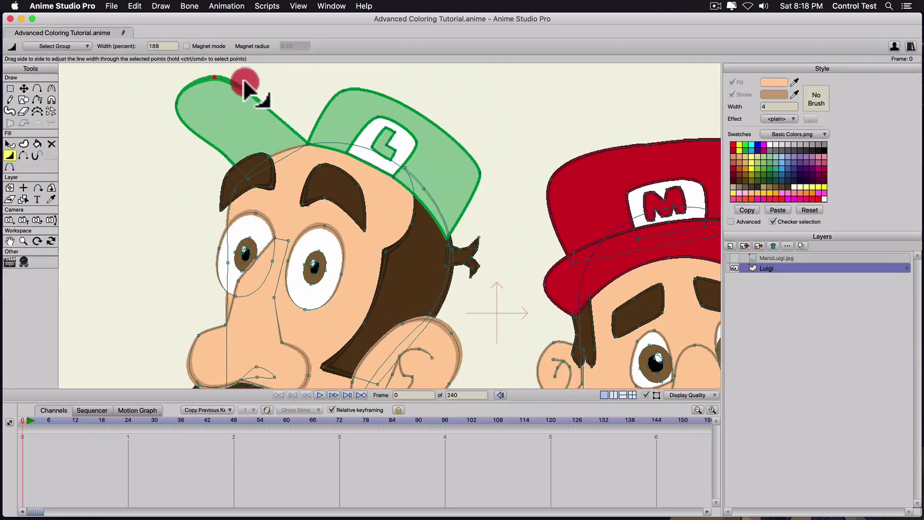
mouse_move(247, 79)
mouse_down()
mouse_move(320, 99)
mouse_move(371, 95)
mouse_up()
drag(380, 145, 406, 145)
Step: Taper the outer tip of Luigi's near eyebrow to 0 percent line width
drag(282, 269, 330, 129)
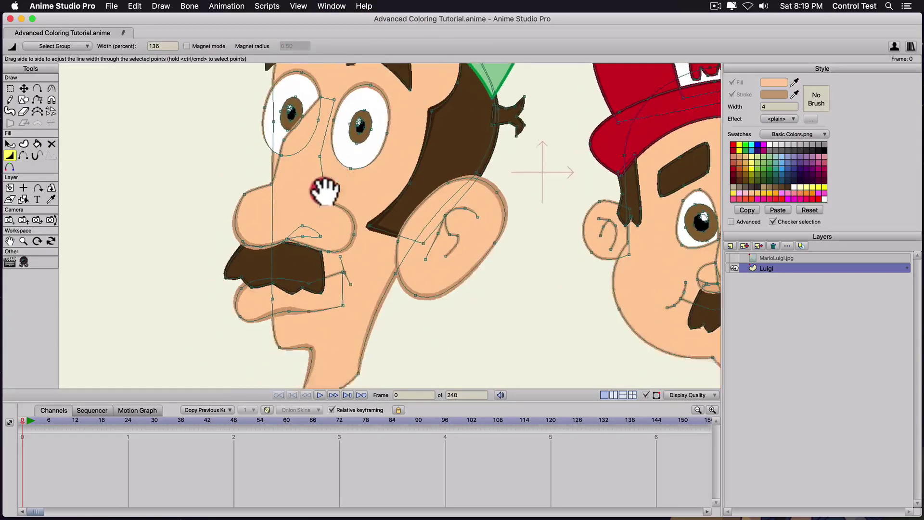
drag(326, 191, 297, 276)
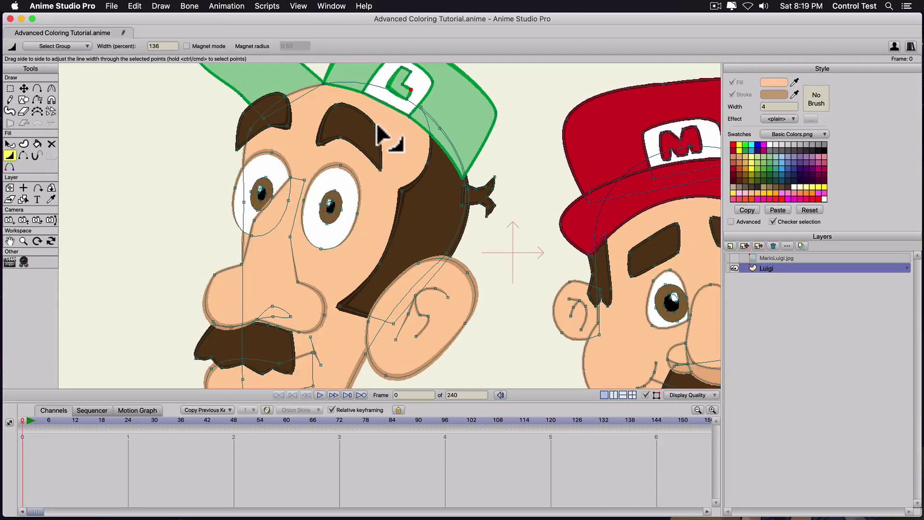
click(380, 168)
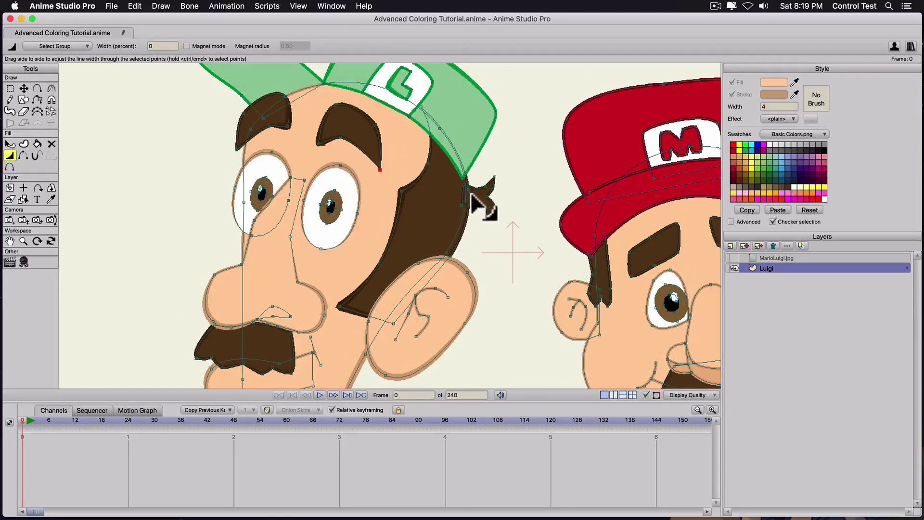
Step: Hide the outline edge where Luigi's small hair tuft joins the back of his head
key(q)
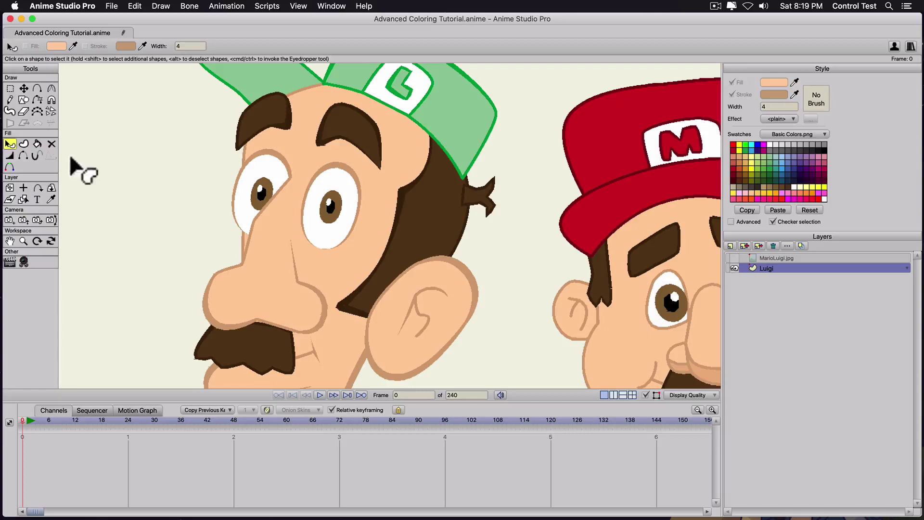
click(23, 155)
click(463, 202)
scroll(461, 223, down, 2)
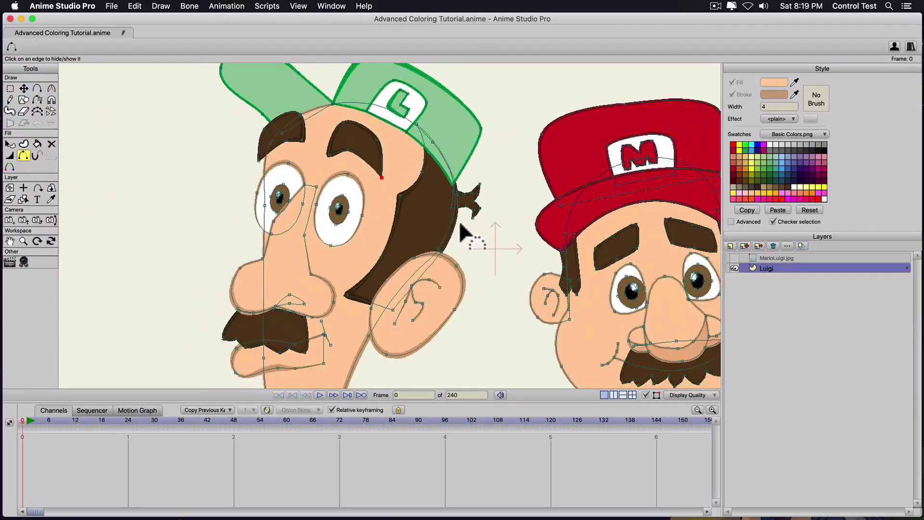
Step: Create a shape with both fill and stroke from Luigi's nostril, fill it with black, and inspect it up close
drag(185, 305, 188, 237)
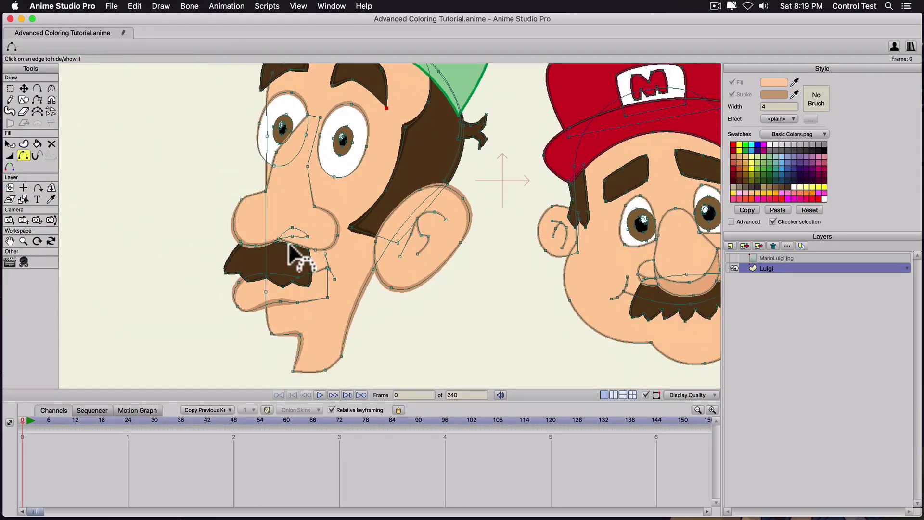
key(u)
click(283, 238)
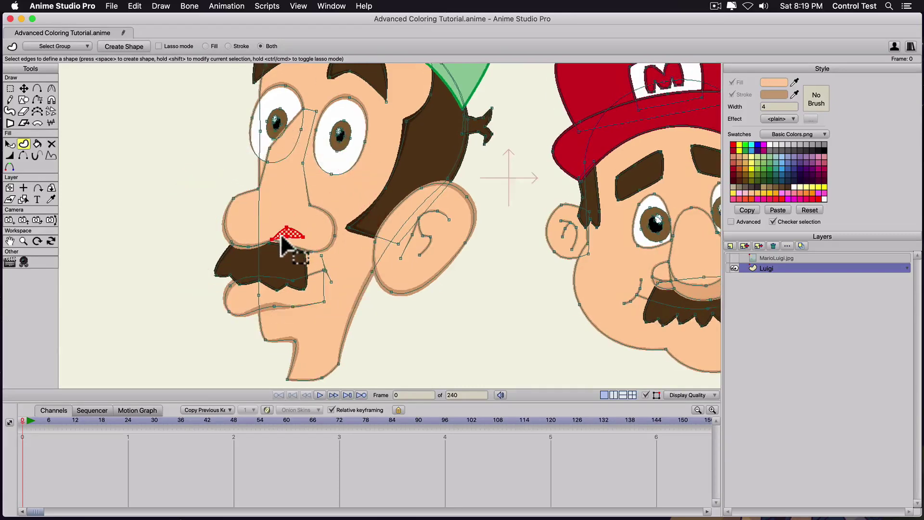
click(821, 150)
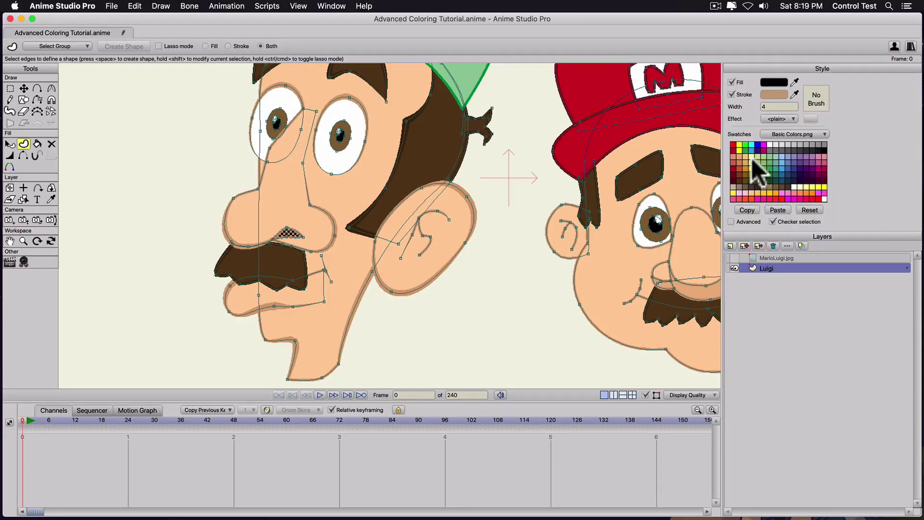
key(t)
click(509, 199)
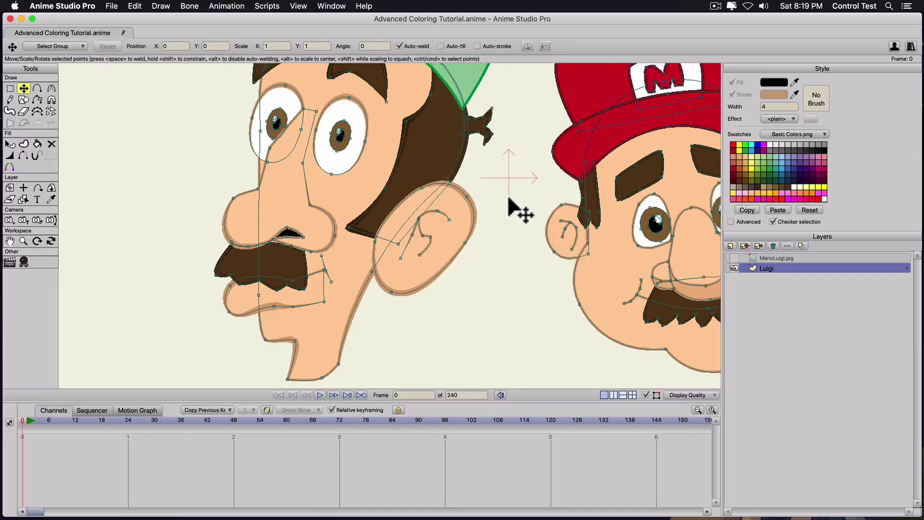
scroll(223, 268, up, 4)
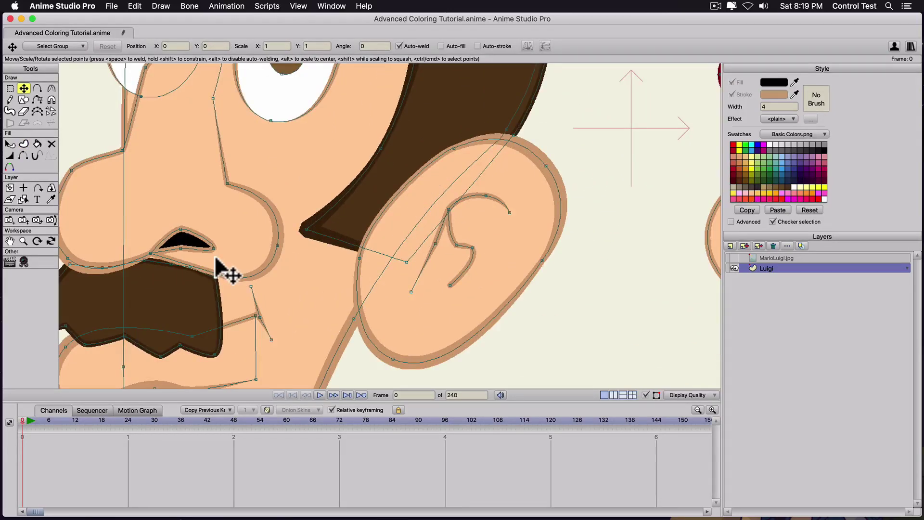
scroll(206, 262, down, 2)
Step: Thicken Mario's face outline where his chin meets both cheeks, using 244 percent on the ear-tuft side nearest the raised brim
scroll(207, 268, down, 4)
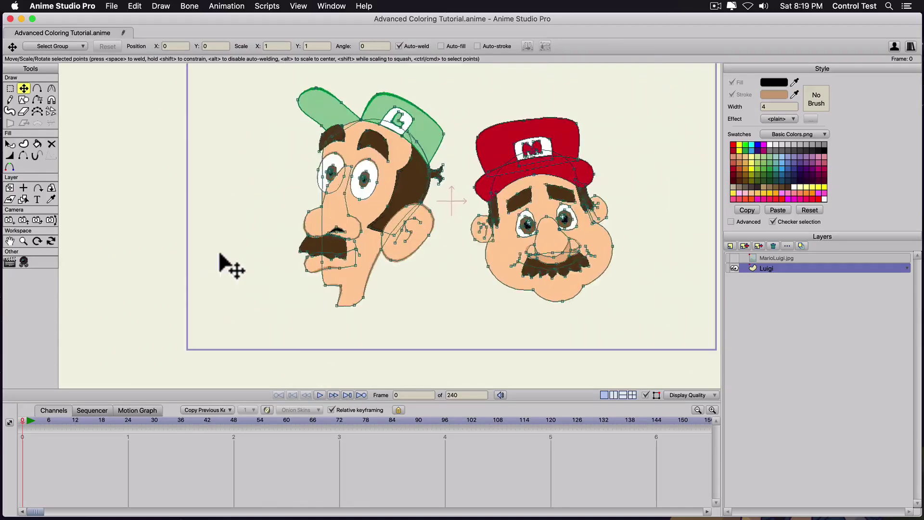
scroll(231, 265, up, 3)
drag(459, 291, 293, 294)
scroll(354, 284, up, 1)
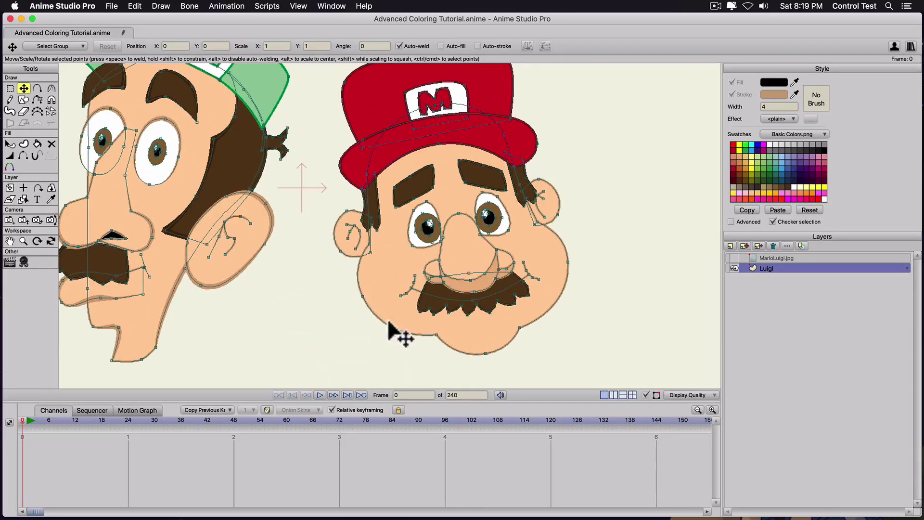
key(w)
drag(438, 336, 556, 330)
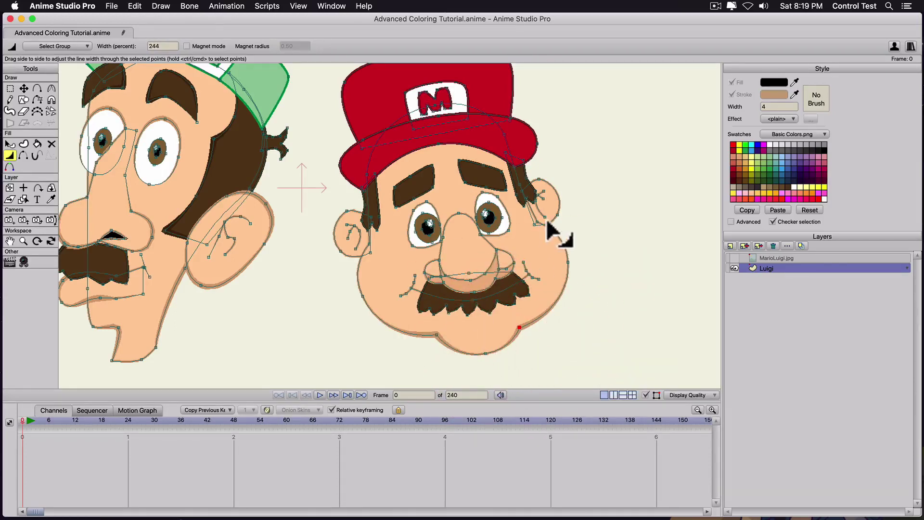
Step: Set the lower outlines of Mario's ears to 232 and 272 percent line width, and thicken the tops of his eyes, using 234 percent
drag(557, 214, 602, 233)
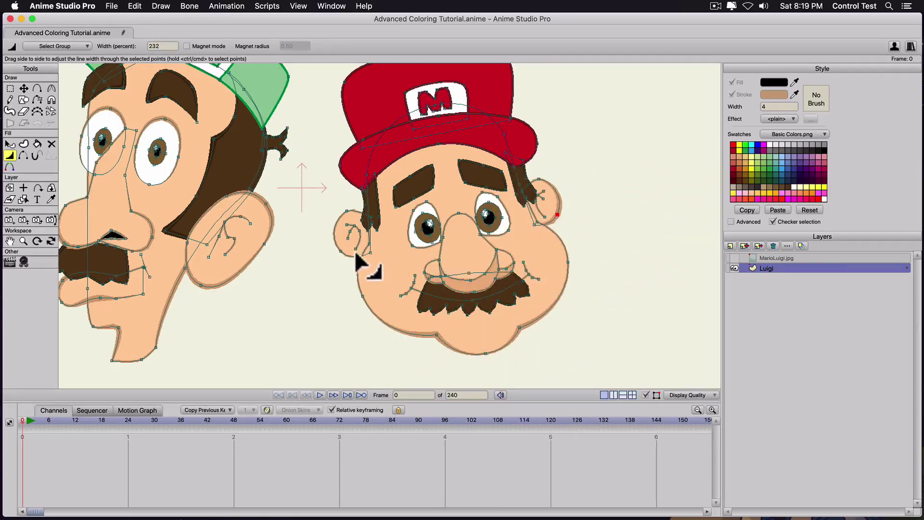
scroll(399, 260, up, 3)
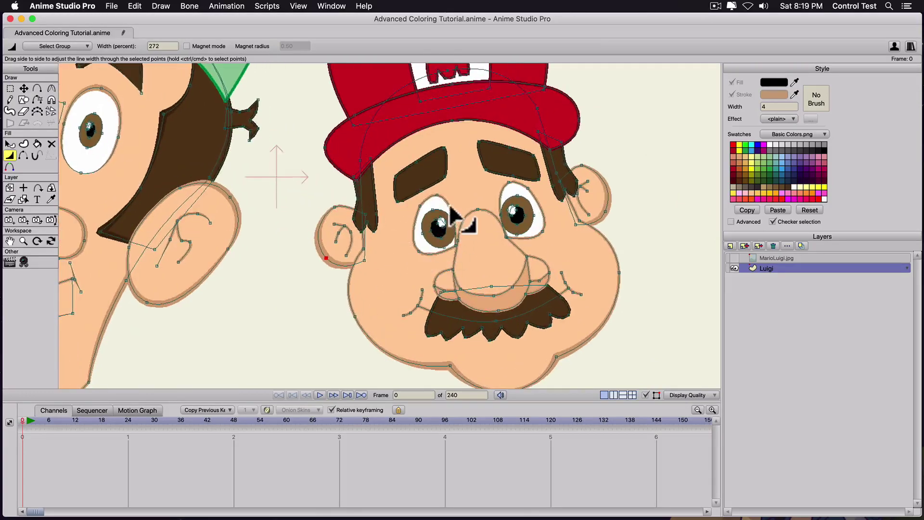
drag(510, 183, 548, 184)
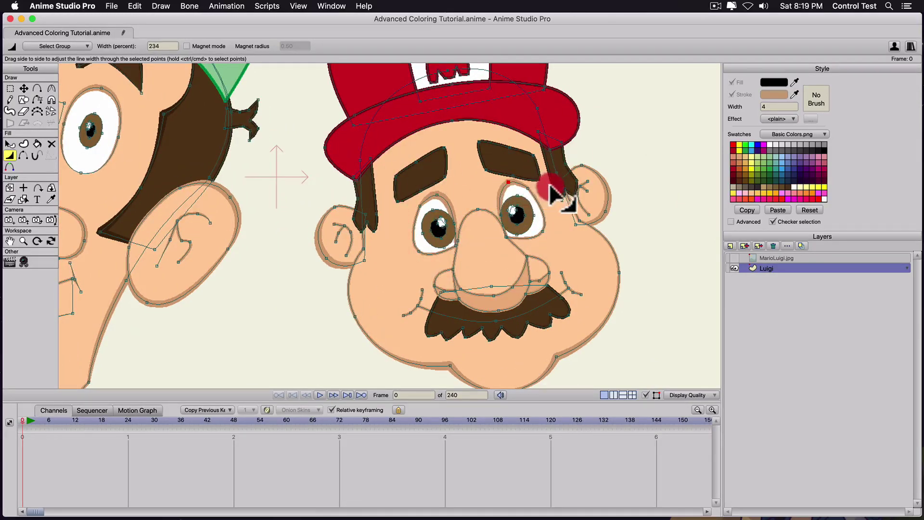
Step: Thicken the inner ends of Mario's eyebrow outlines, using 196 percent, and hide the outline edges across the top of his nose
drag(479, 141, 460, 145)
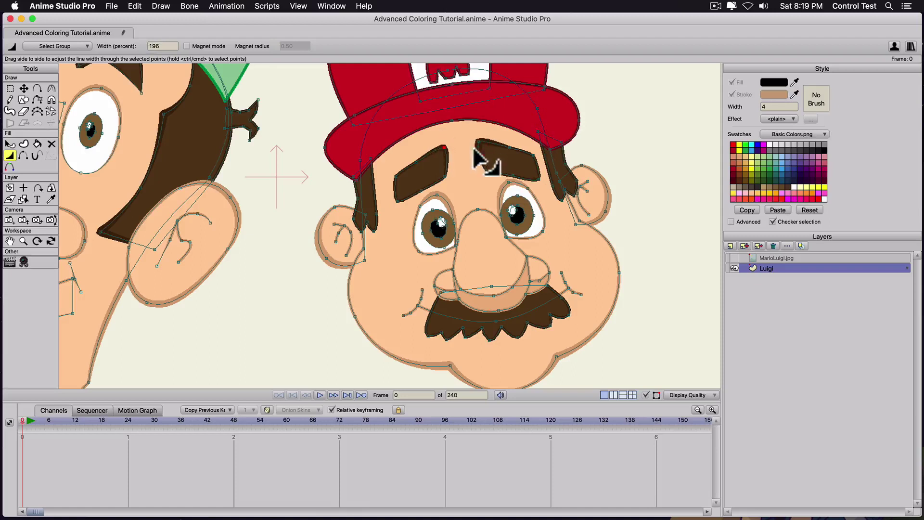
click(23, 155)
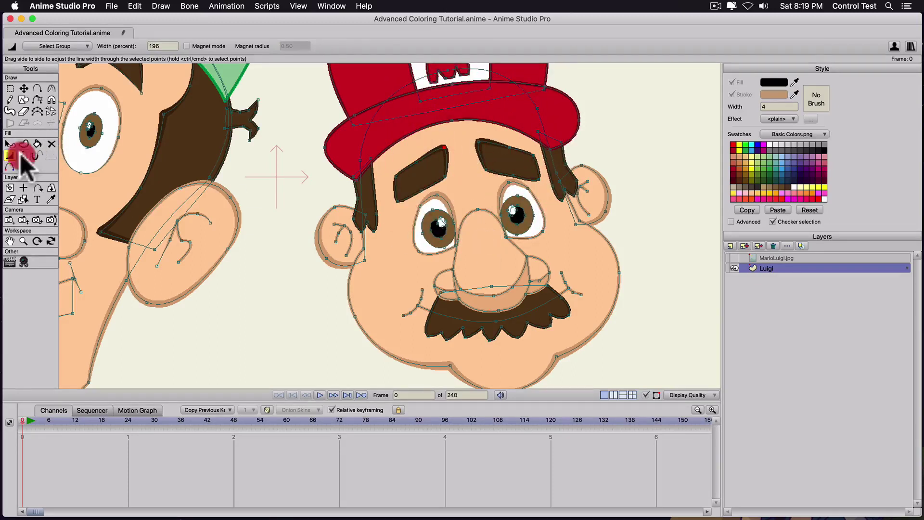
click(471, 215)
click(489, 211)
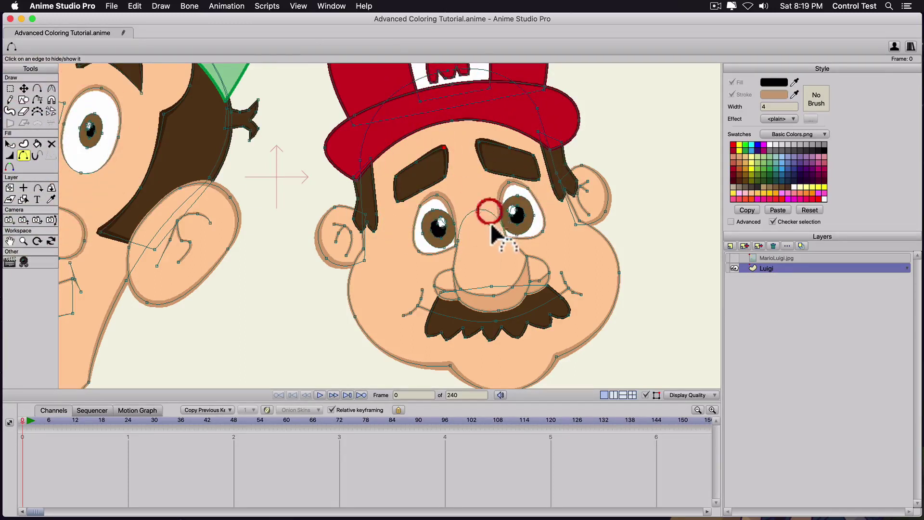
Step: Nudge the points on both sides of Mario's nose bridge slightly inward, away from his eyes
key(t)
drag(505, 237, 501, 231)
key(super+z)
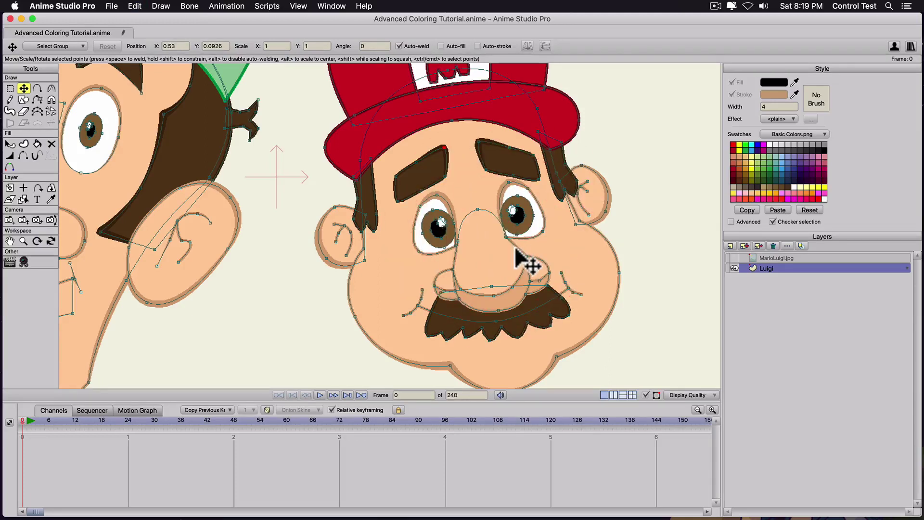
click(508, 236)
drag(504, 232, 417, 202)
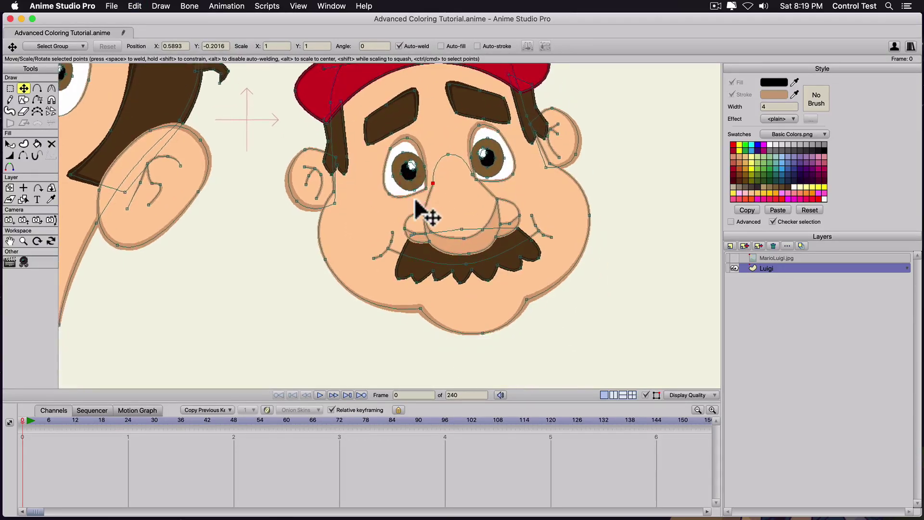
Step: Hide the outline edges inside Mario's nose where the nose tip overlaps its shading and both nostrils
scroll(419, 217, up, 2)
click(23, 155)
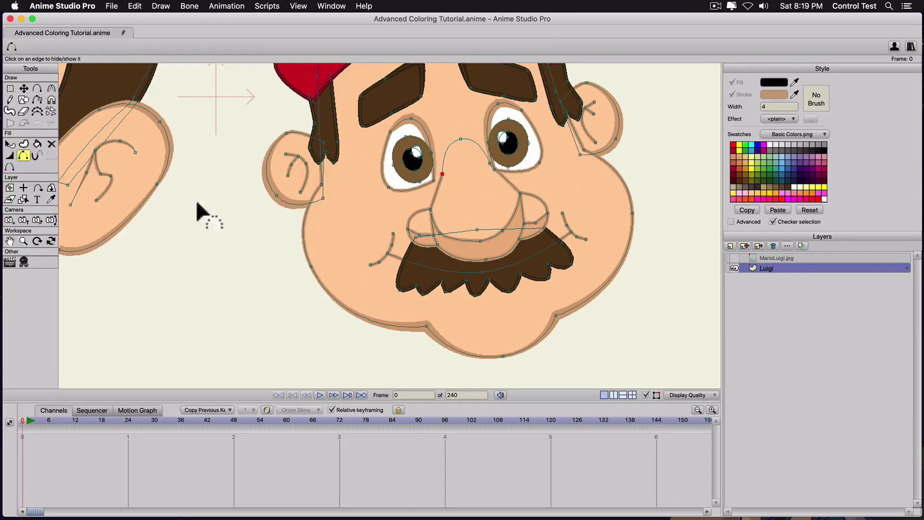
click(436, 226)
click(456, 239)
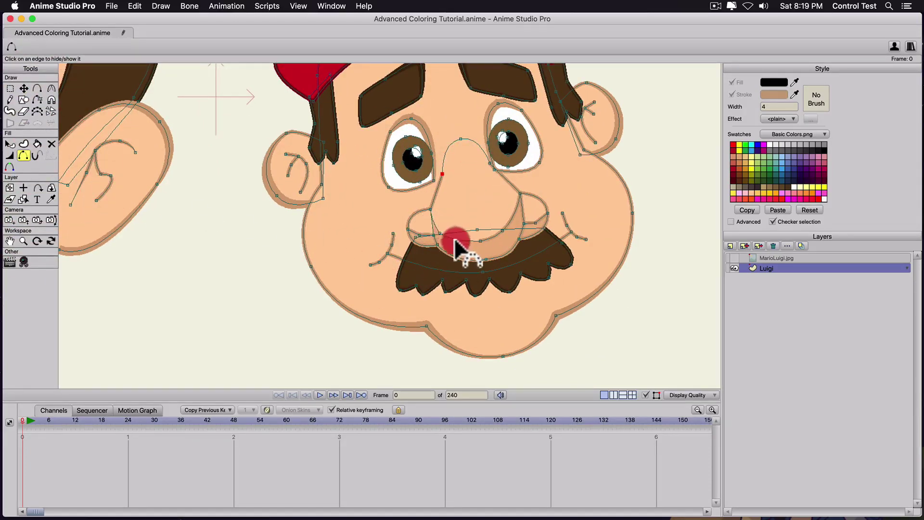
click(435, 239)
click(424, 233)
click(524, 221)
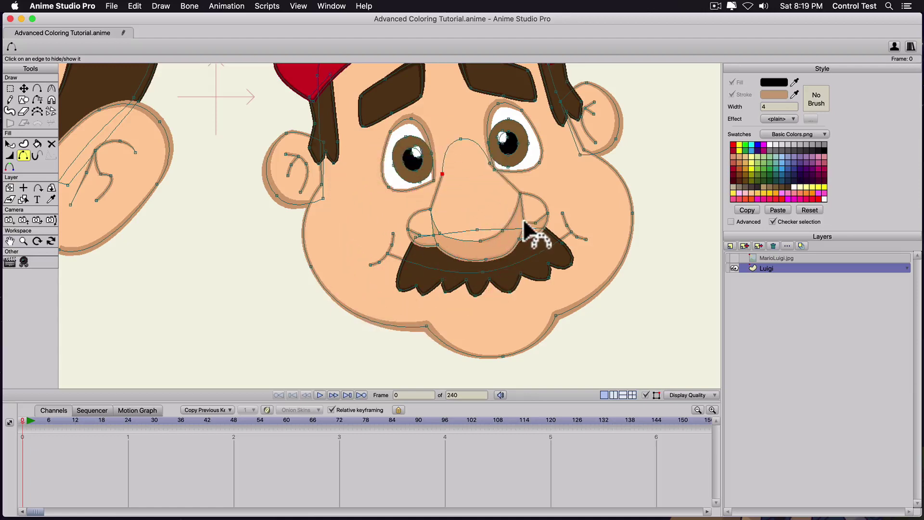
click(510, 216)
click(498, 233)
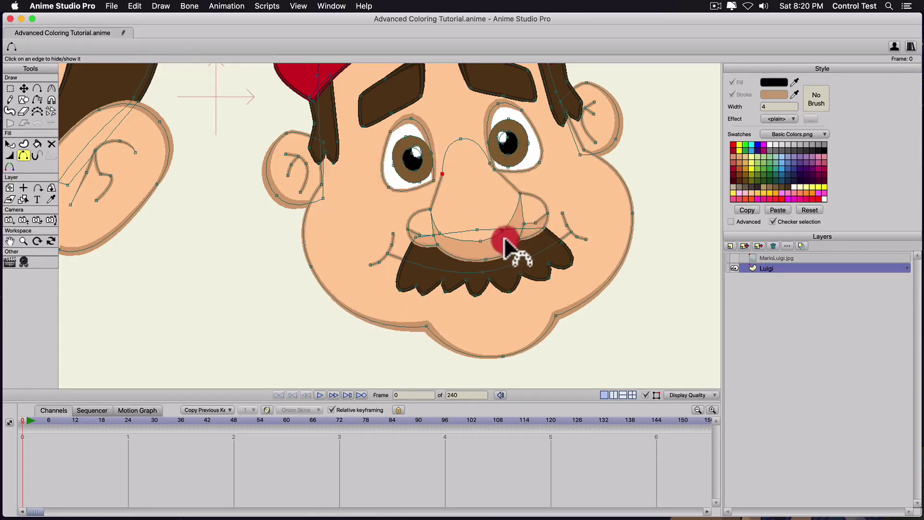
click(413, 232)
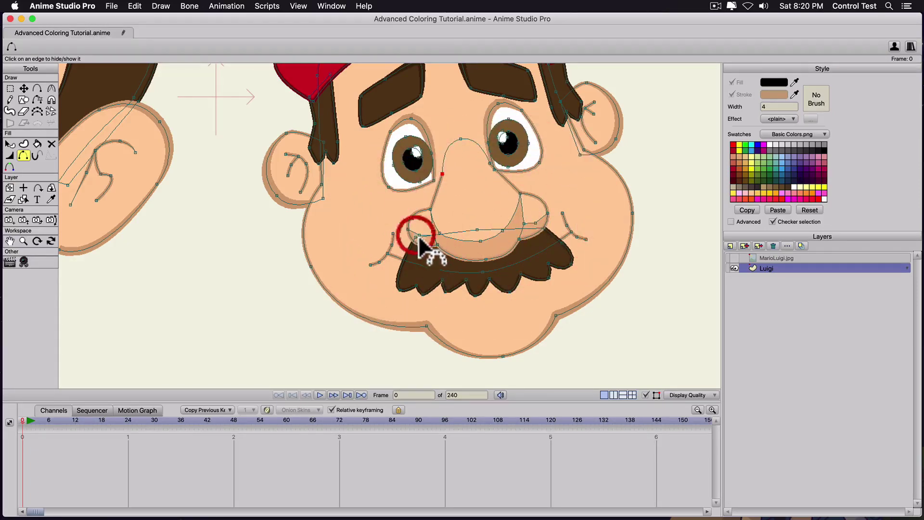
Step: Taper the free ends of both smile creases beside Mario's mustache to 0 percent line width
key(w)
drag(371, 264, 268, 270)
drag(393, 234, 296, 245)
drag(562, 214, 482, 235)
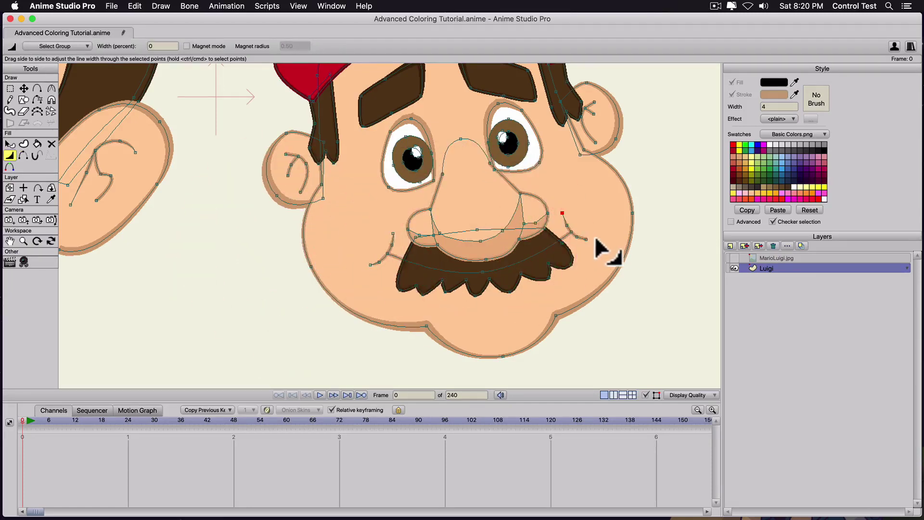
drag(586, 239, 476, 258)
Step: Taper the ends of the inner detail lines in both of Mario's ears to 0 percent line width
drag(595, 143, 473, 134)
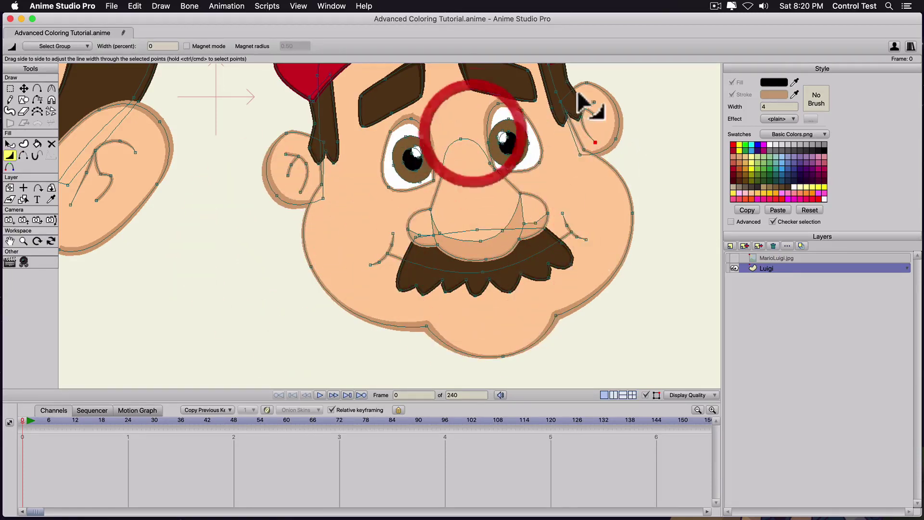
drag(594, 102, 371, 124)
drag(285, 154, 166, 151)
Step: Vary the line width of Mario's cap, thickening the outline at points around the brim and crown
drag(402, 100, 386, 233)
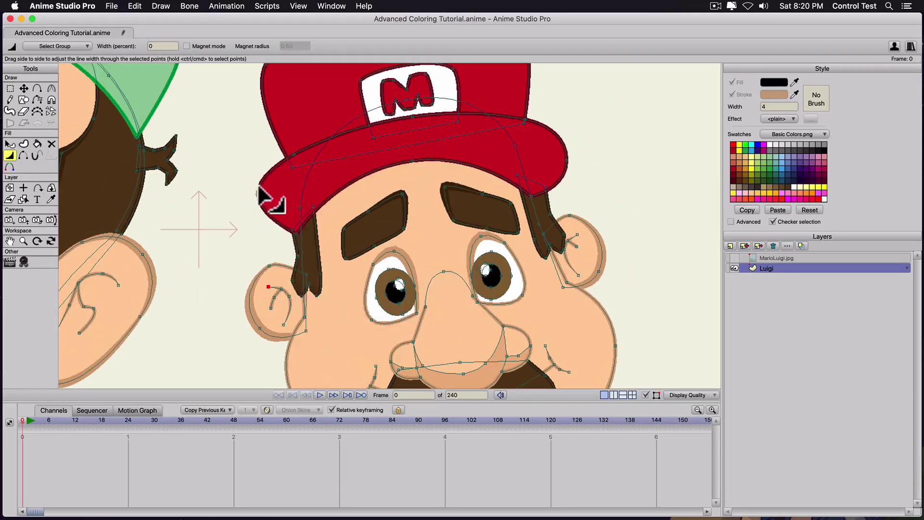
drag(258, 193, 303, 184)
drag(448, 169, 518, 230)
drag(634, 220, 497, 205)
key(t)
key(w)
key(c)
key(t)
key(w)
drag(581, 84, 634, 91)
drag(431, 139, 472, 139)
drag(520, 133, 527, 130)
Step: Adjust the outline width along the outer edge of Luigi's ear
scroll(427, 156, down, 5)
mouse_move(372, 236)
mouse_down()
mouse_move(380, 165)
mouse_move(361, 237)
mouse_up()
click(357, 280)
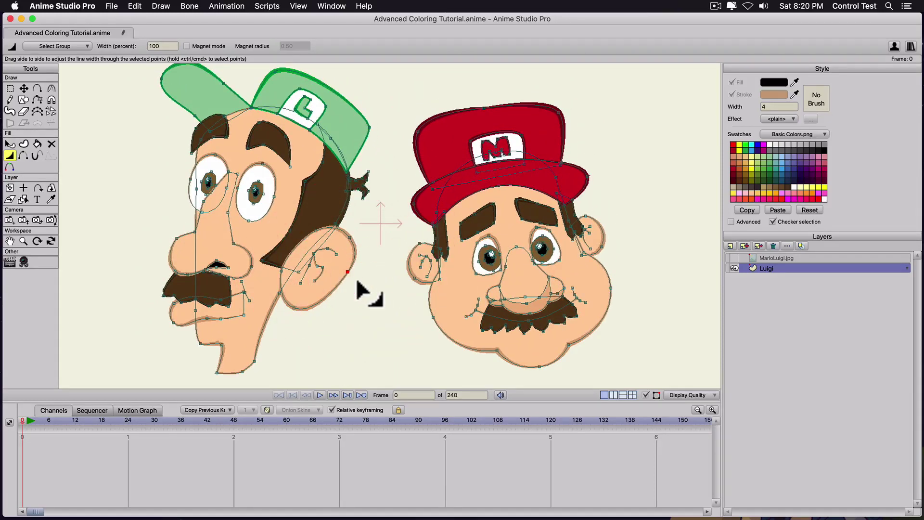
Step: Render the current frame, view both finished heads at 100 percent zoom, and close the preview
key(super+r)
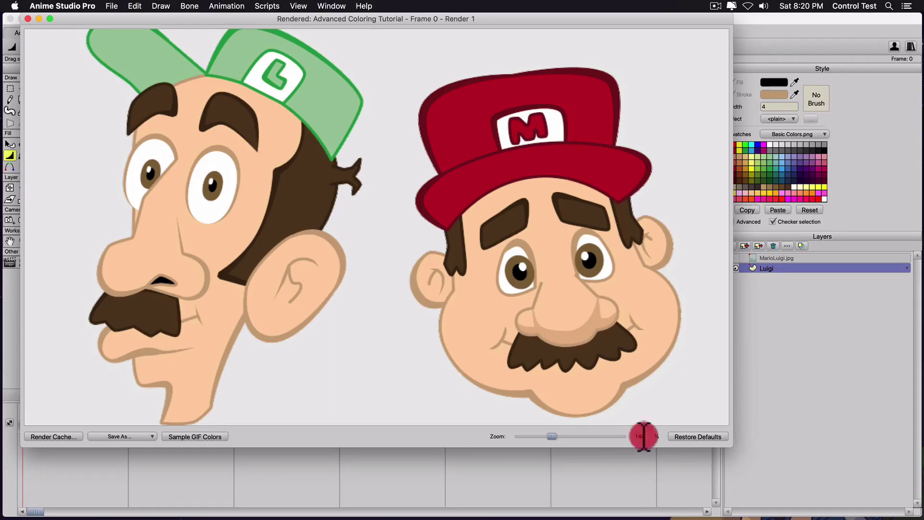
drag(644, 437, 610, 437)
text(1)
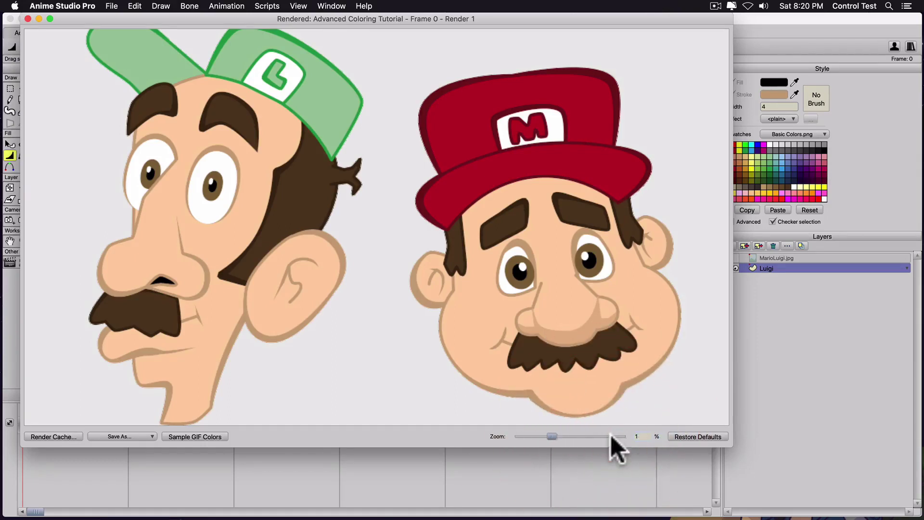
text(00)
key(Return)
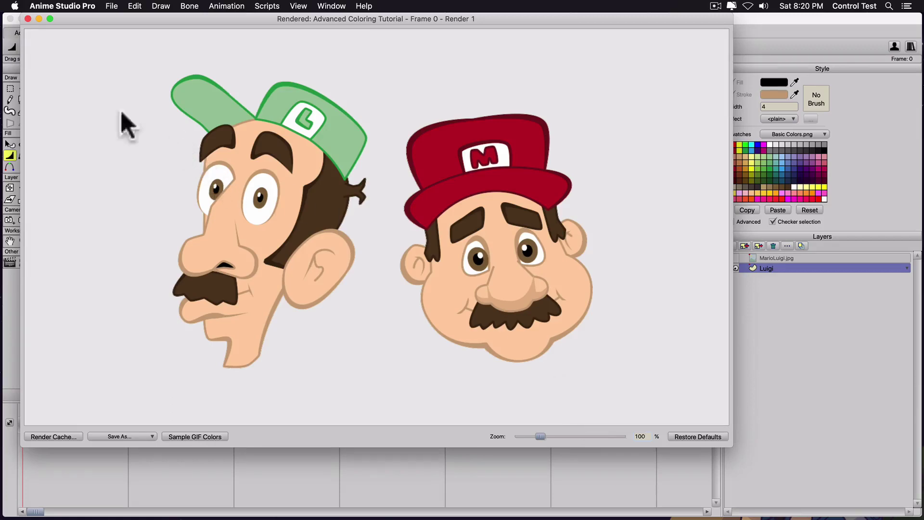
click(28, 19)
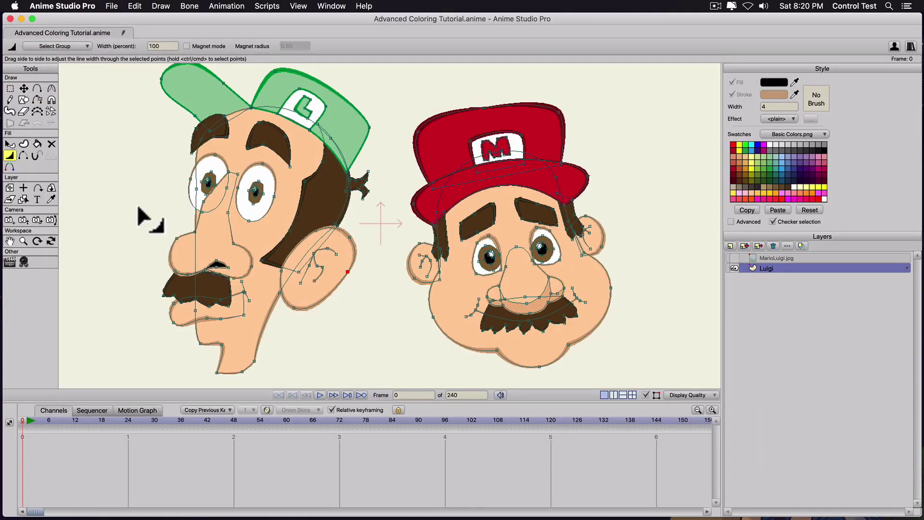
Step: Add a vector layer named "color blend" and hide the Luigi layer
click(731, 246)
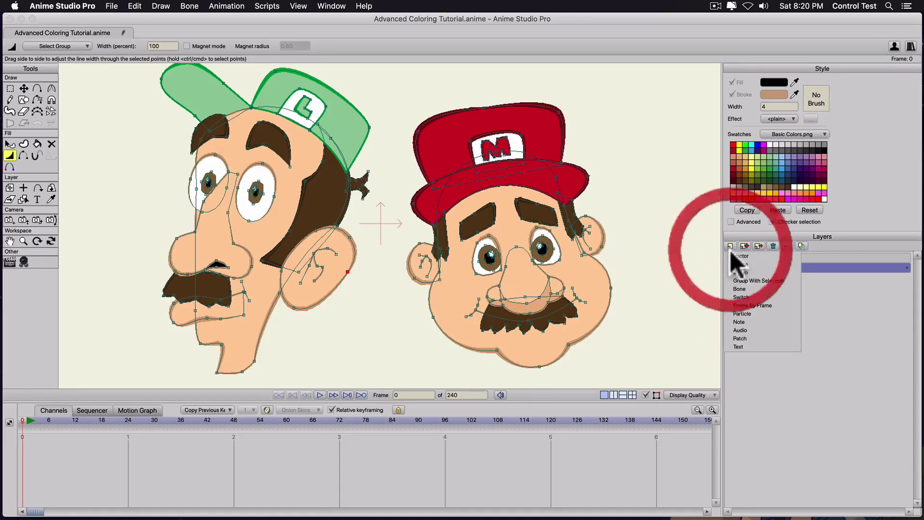
click(732, 255)
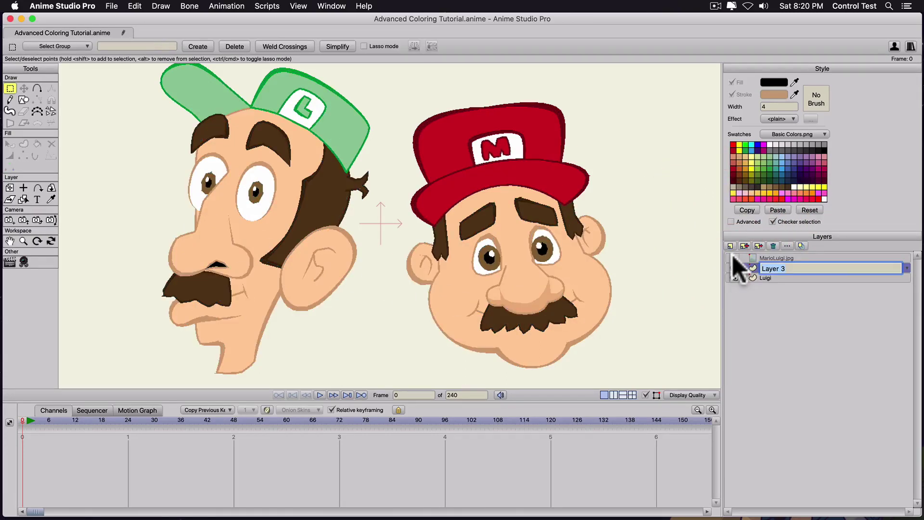
text(color blend)
key(Return)
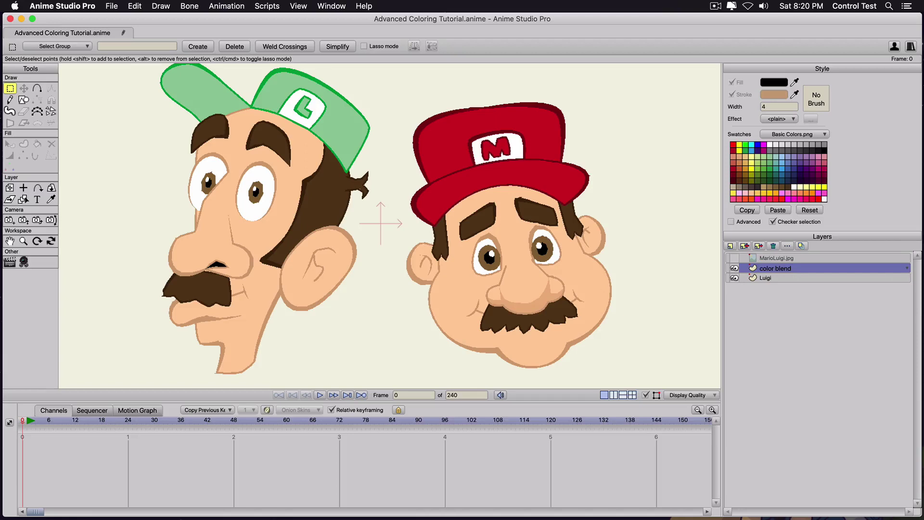
click(732, 278)
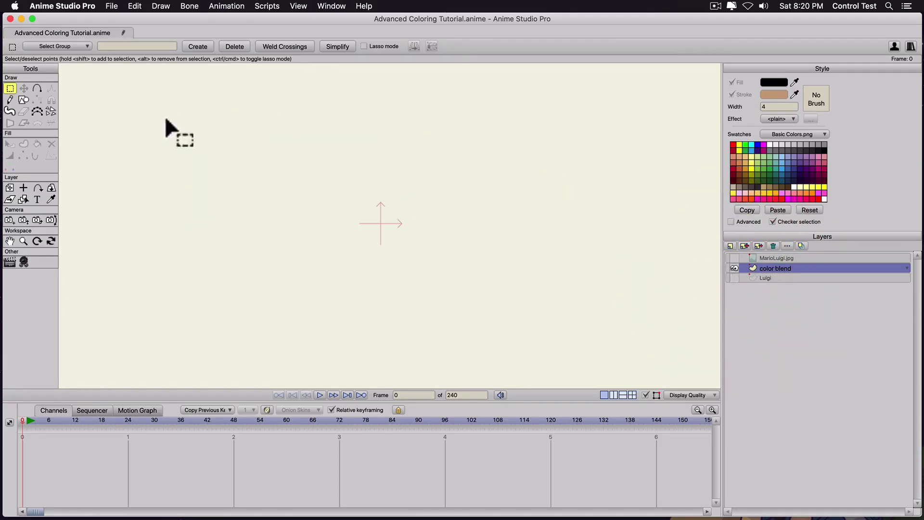
Step: Draw two adjoining rectangles with automatic fill on the color blend layer, one red and the other yellow
click(22, 100)
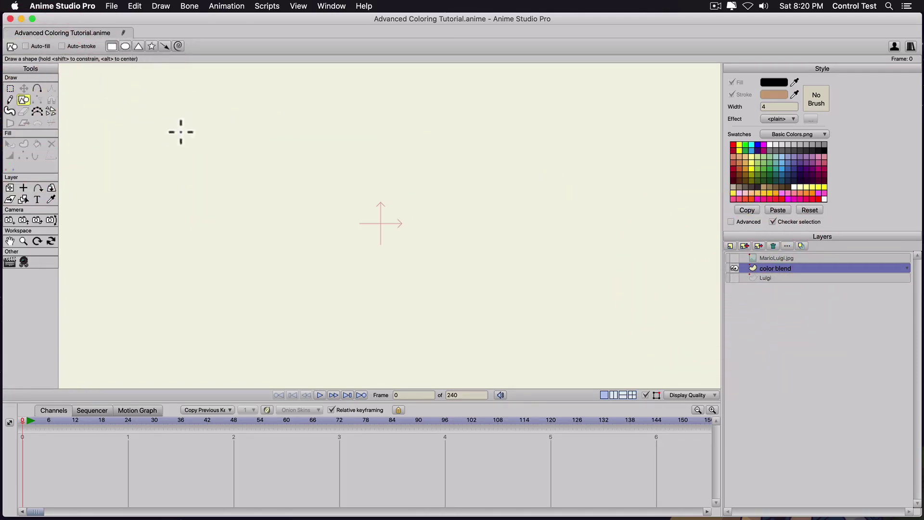
click(733, 145)
drag(229, 129, 364, 317)
key(super+z)
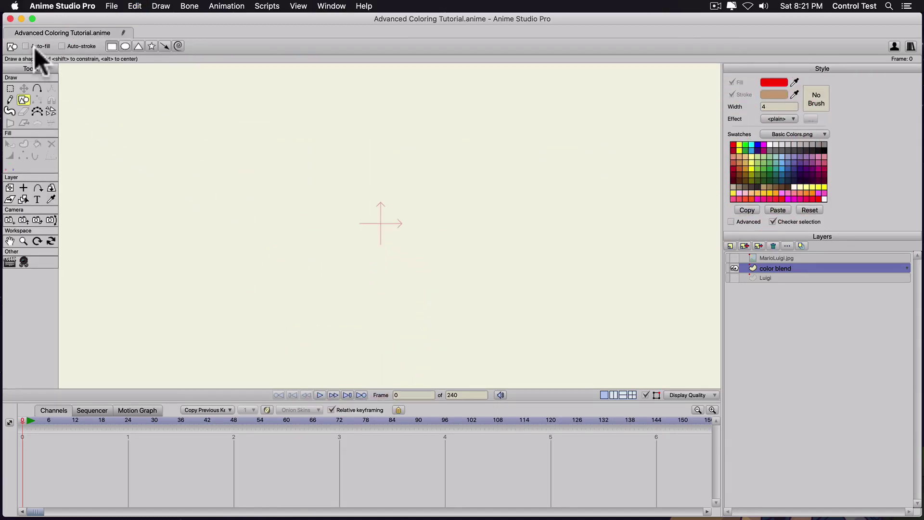
click(35, 48)
drag(222, 141, 507, 141)
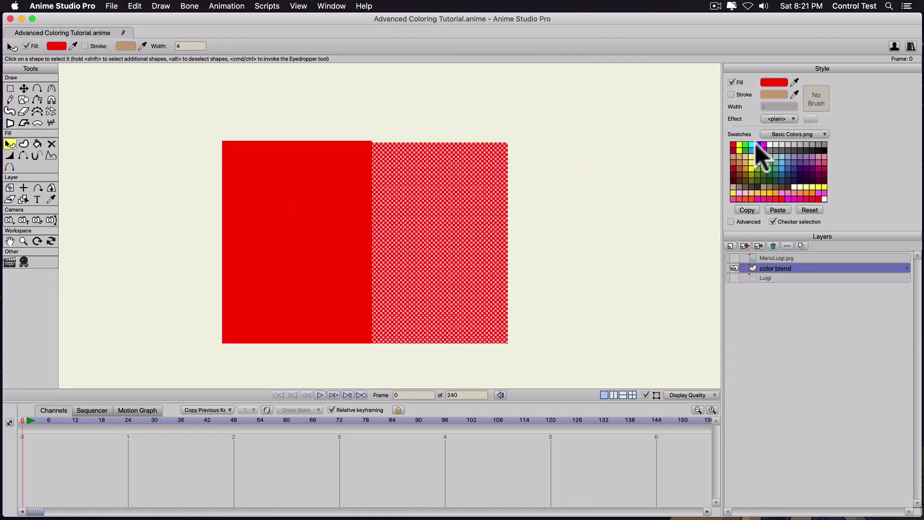
click(740, 145)
click(552, 253)
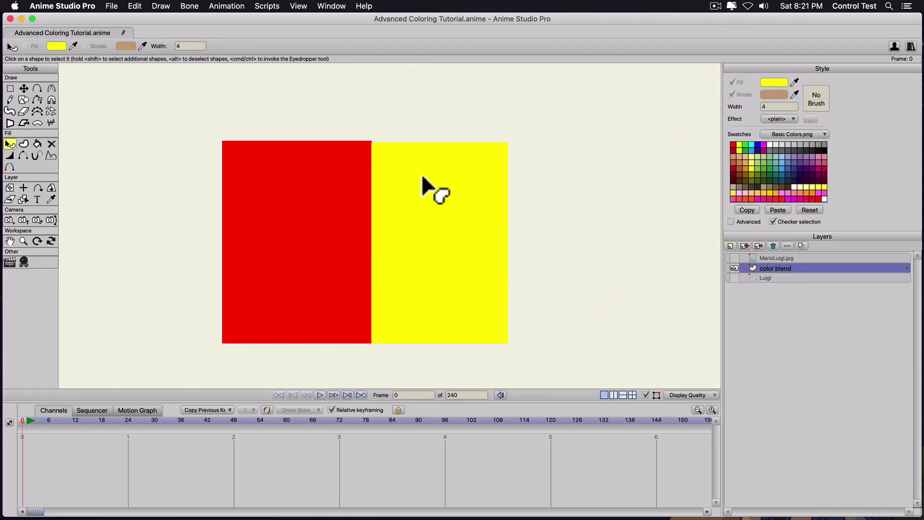
Step: Set the color blend layer's blur radius to 11 and preview the blurred rectangles in a render
double_click(815, 267)
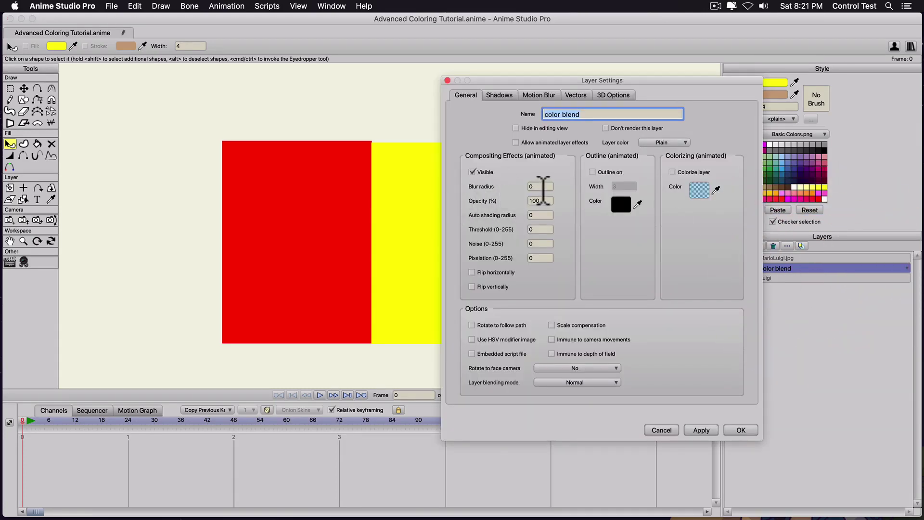
click(541, 187)
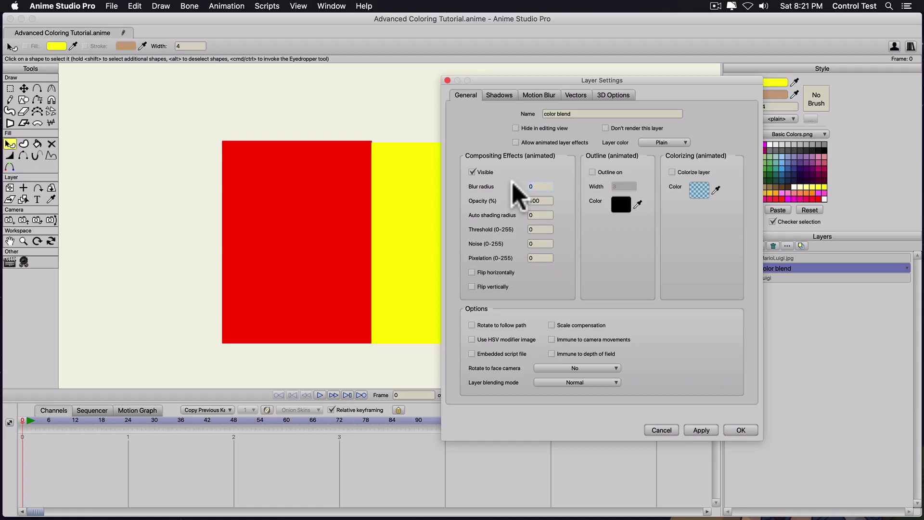
text(11)
click(701, 429)
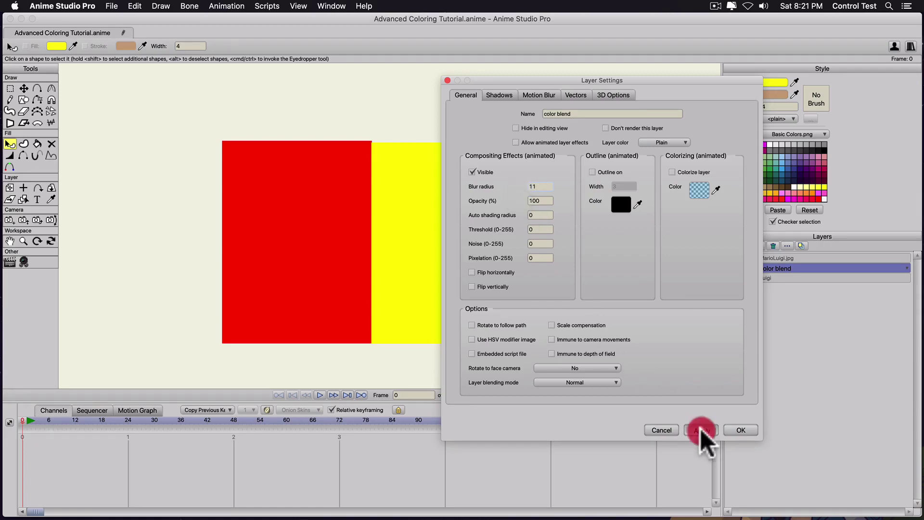
click(741, 430)
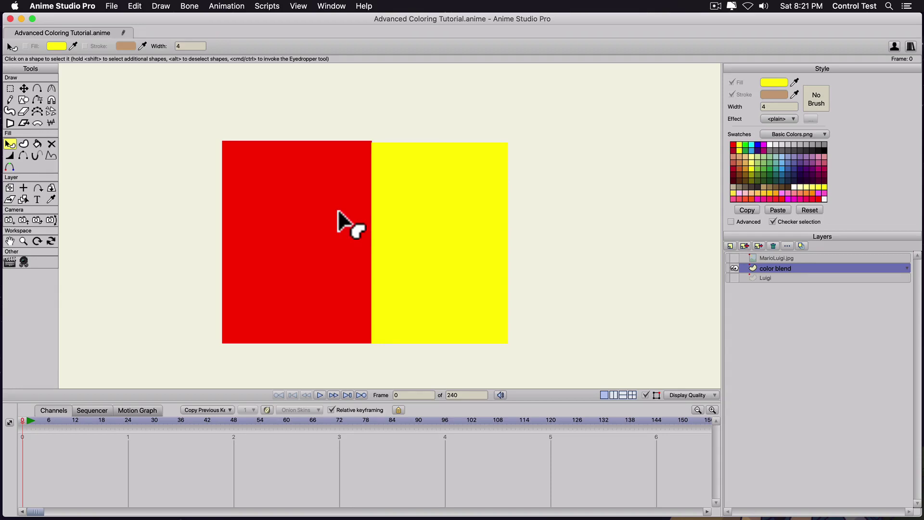
key(super+r)
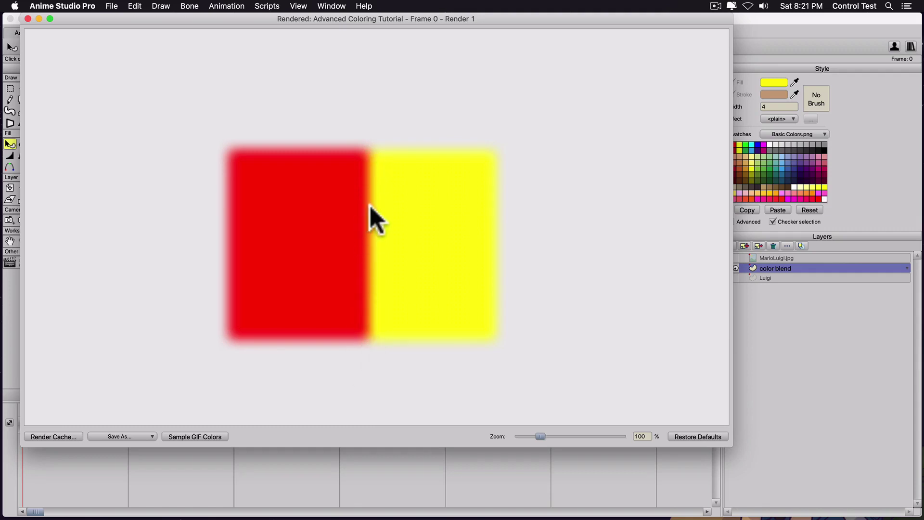
click(27, 18)
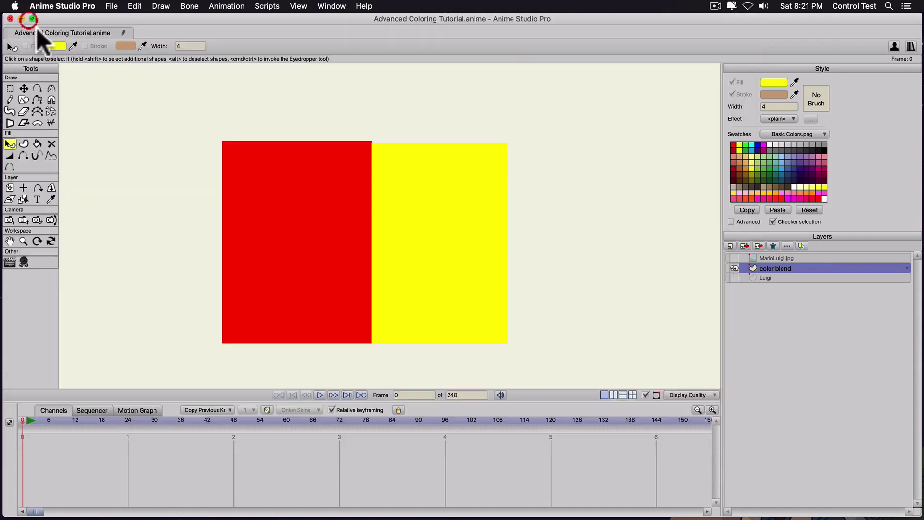
Step: Set the color blend layer's blur radius to 77, render the adjoining red and yellow rectangles, and close the preview
double_click(813, 267)
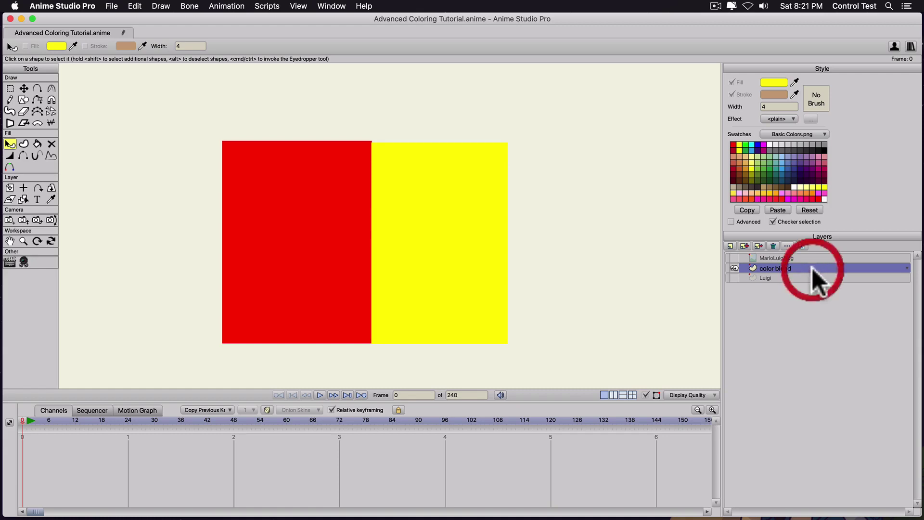
click(541, 187)
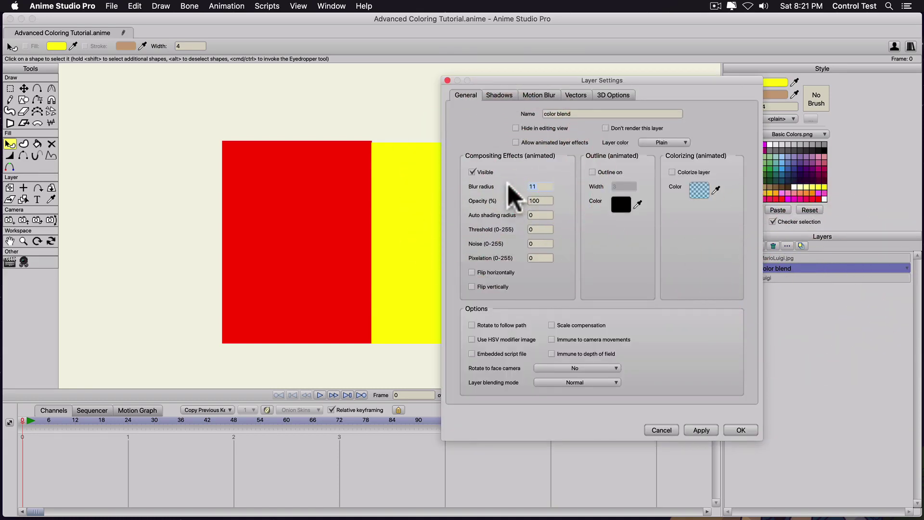
text(77)
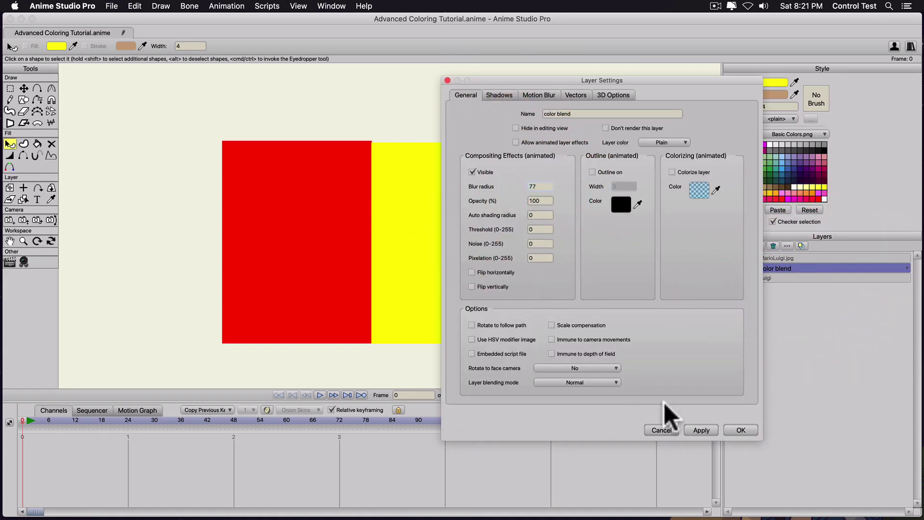
click(702, 431)
key(Return)
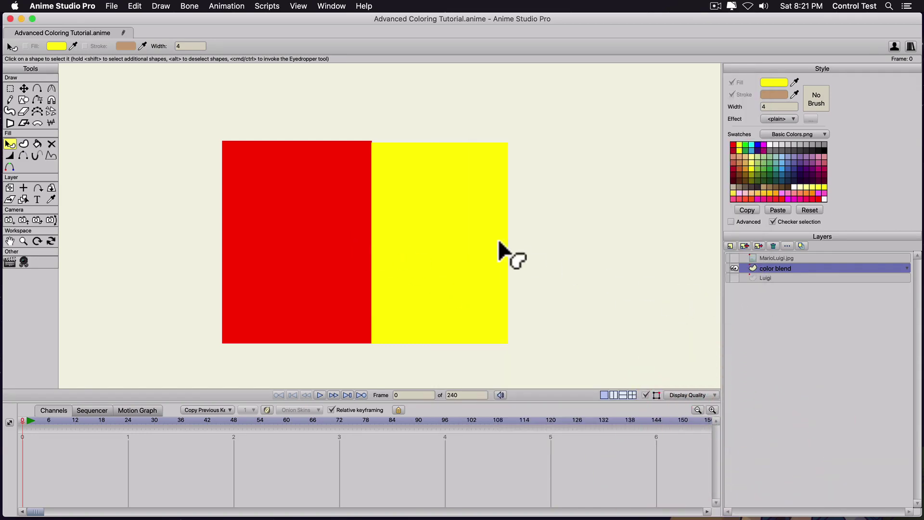
key(super+r)
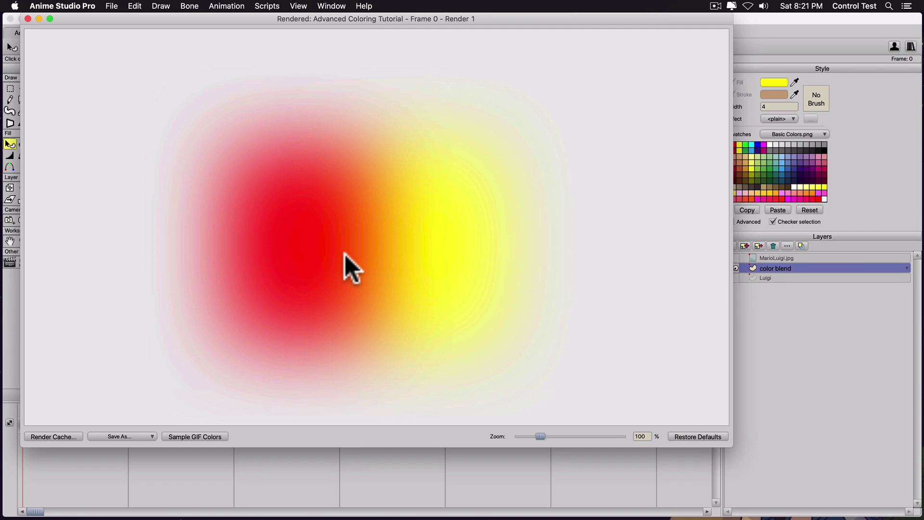
click(27, 19)
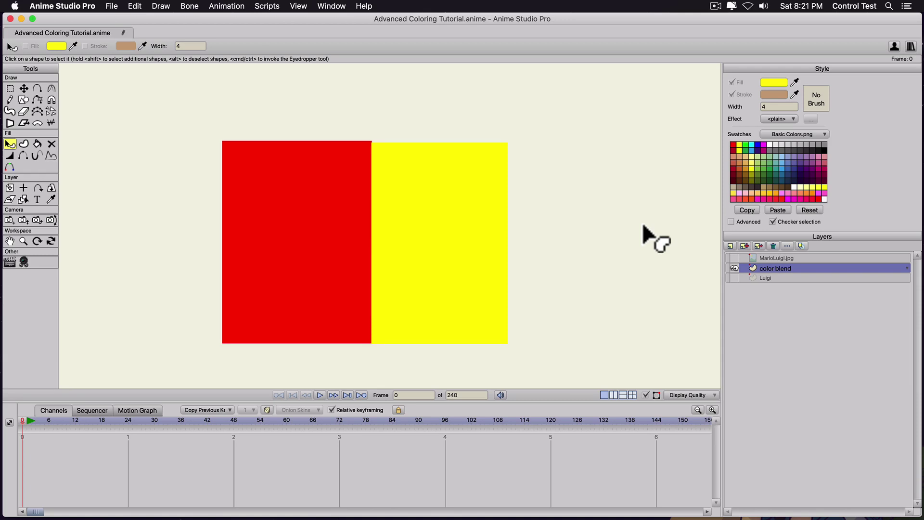
Step: Make both rectangle fills semi-transparent, with alpha 125 for the red one and 140 for the yellow one
click(366, 209)
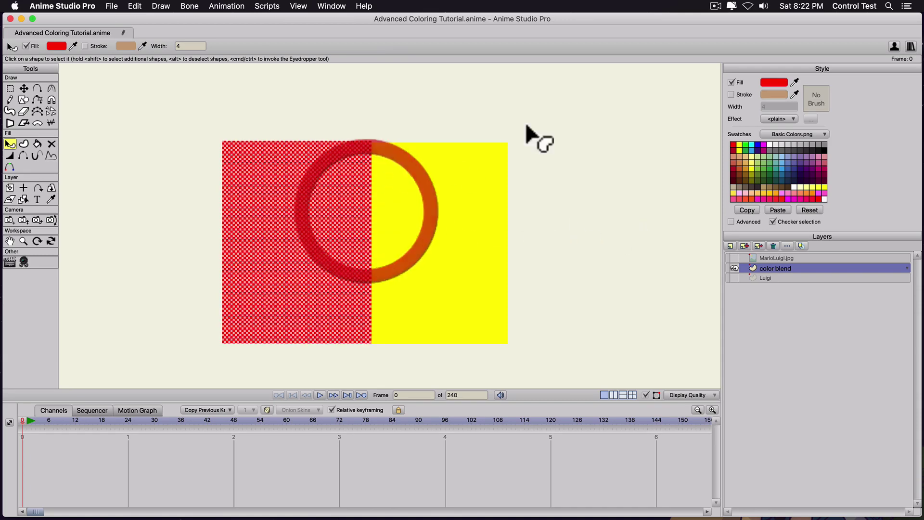
click(776, 83)
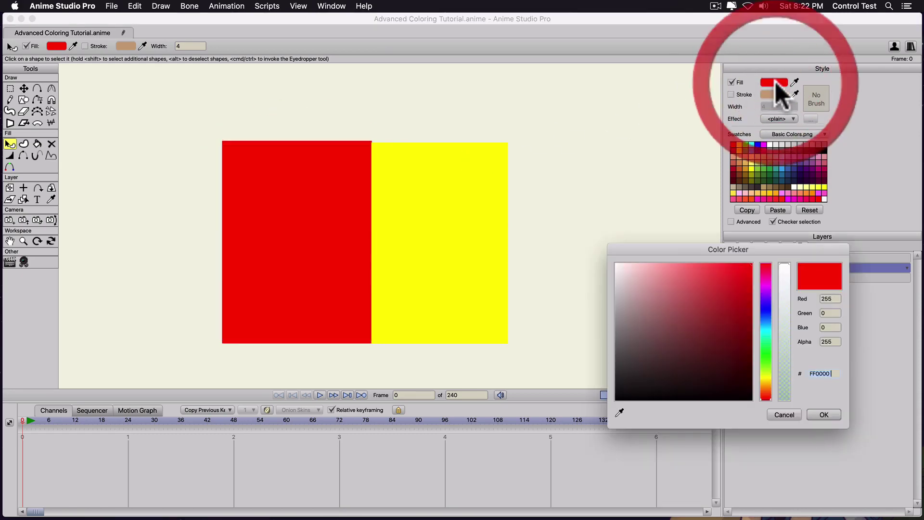
drag(787, 356, 782, 331)
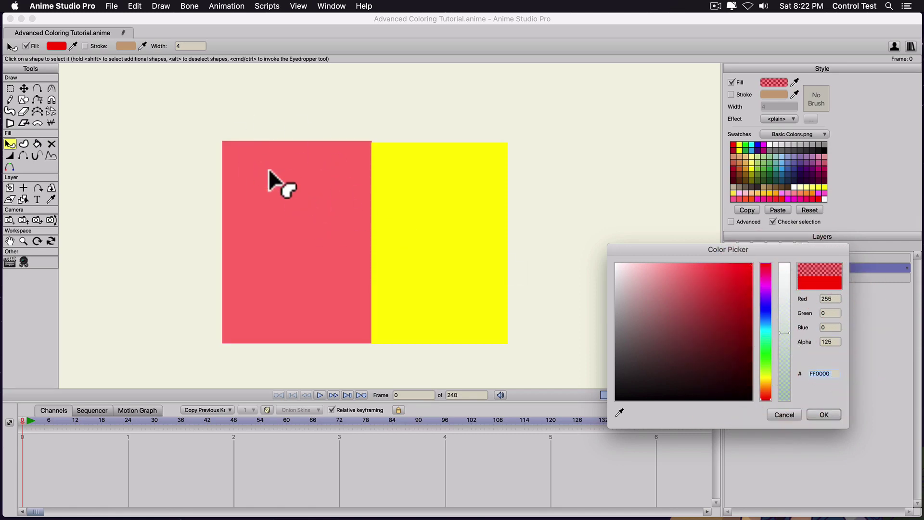
click(822, 415)
click(447, 250)
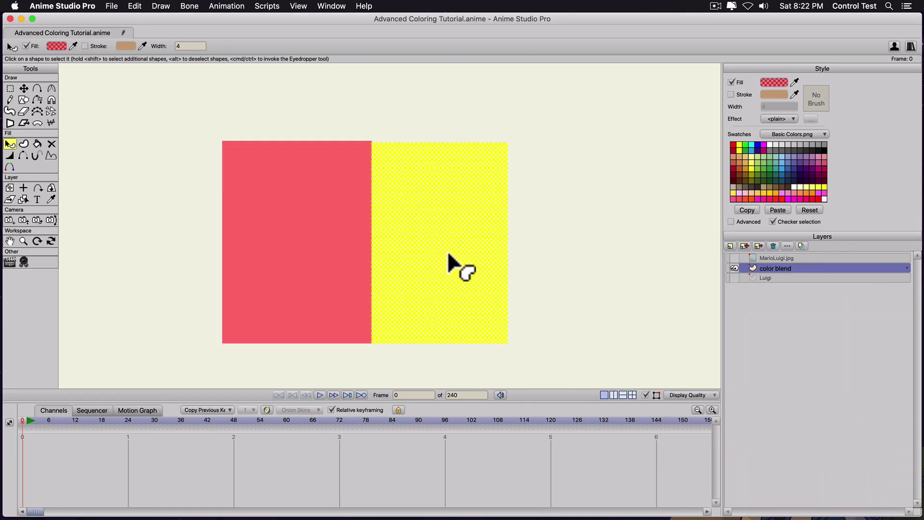
click(775, 83)
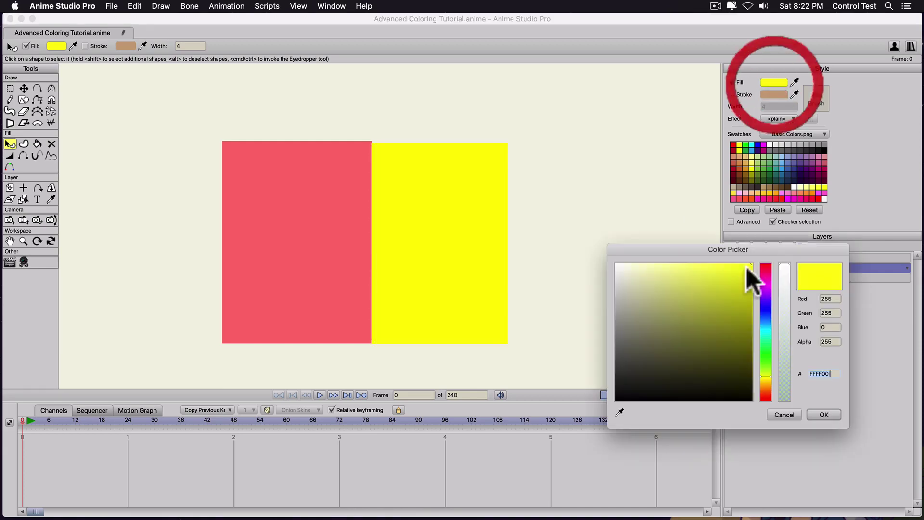
drag(785, 308, 786, 347)
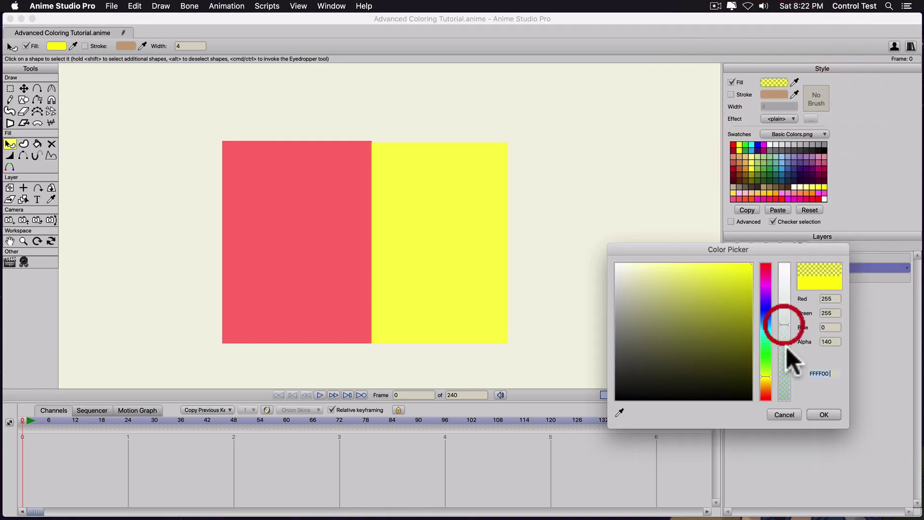
click(822, 415)
Step: Move the yellow rectangle left so that it overlaps the red rectangle's right part
key(t)
click(447, 264)
drag(447, 264, 396, 264)
click(398, 262)
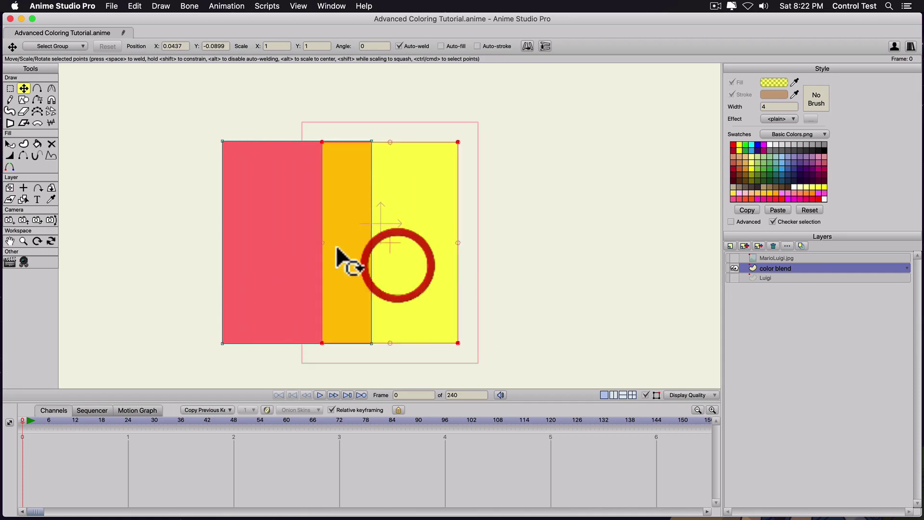
drag(413, 232, 412, 232)
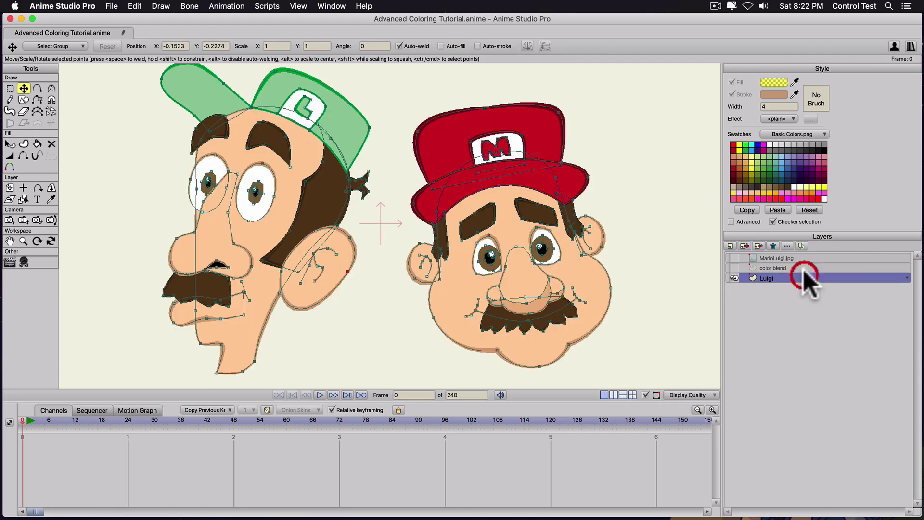
Step: Set the color blend layer's blur radius to 11, render the overlapping rectangles, and close the preview
double_click(804, 269)
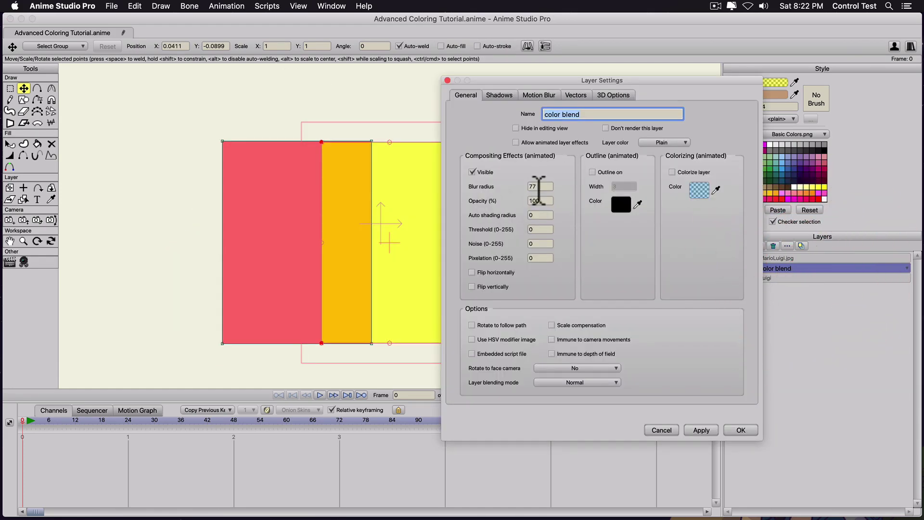
drag(540, 187, 501, 188)
text(11)
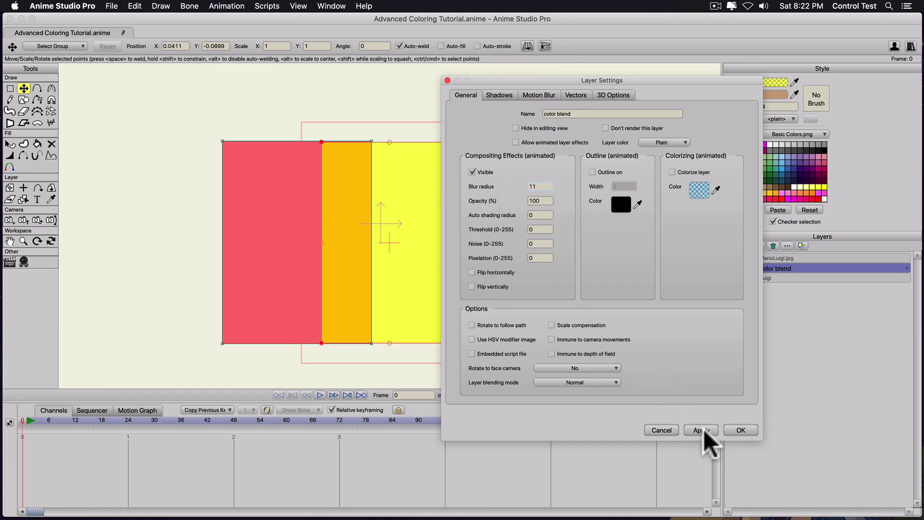
click(748, 430)
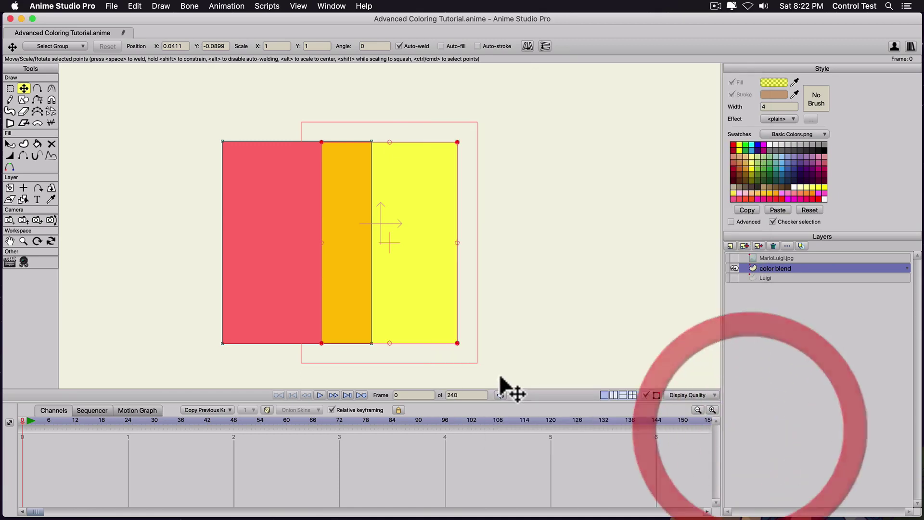
key(super+r)
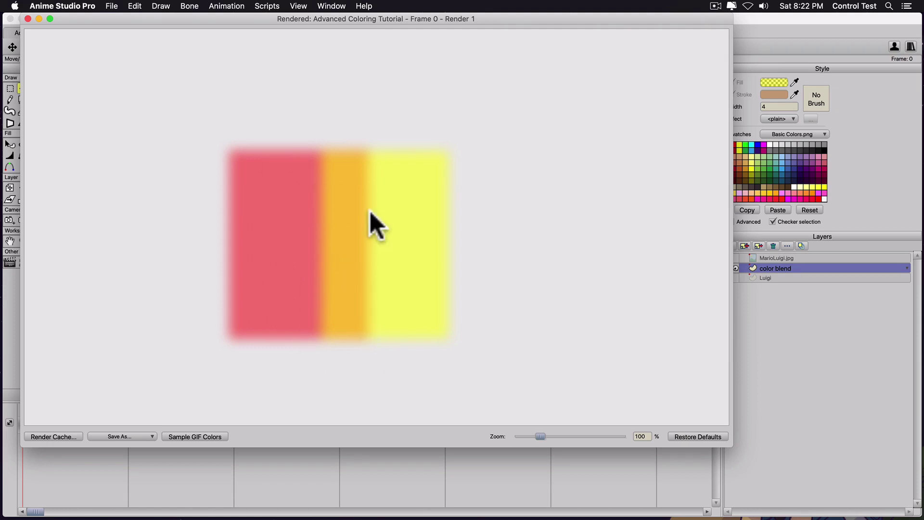
click(28, 19)
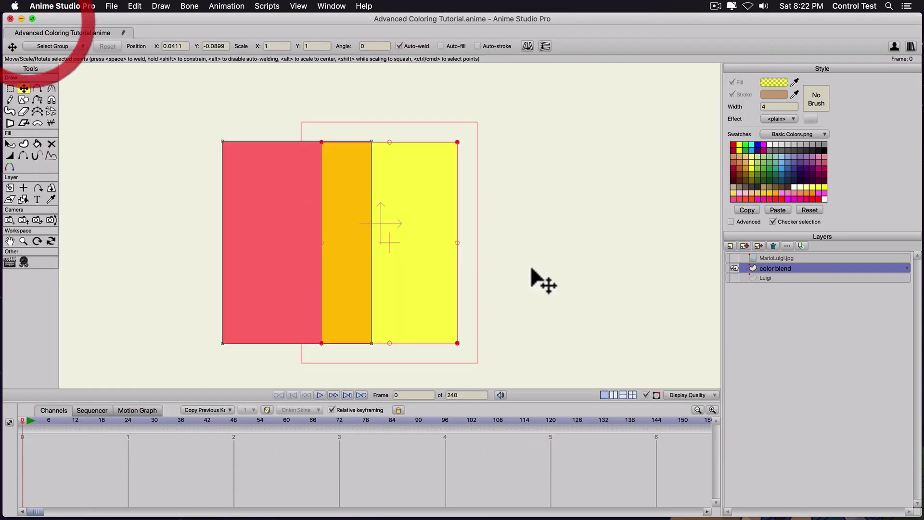
Step: Set the color blend layer's blur radius to 77, render the overlapping semi-transparent rectangles, and close the preview
double_click(806, 268)
click(536, 186)
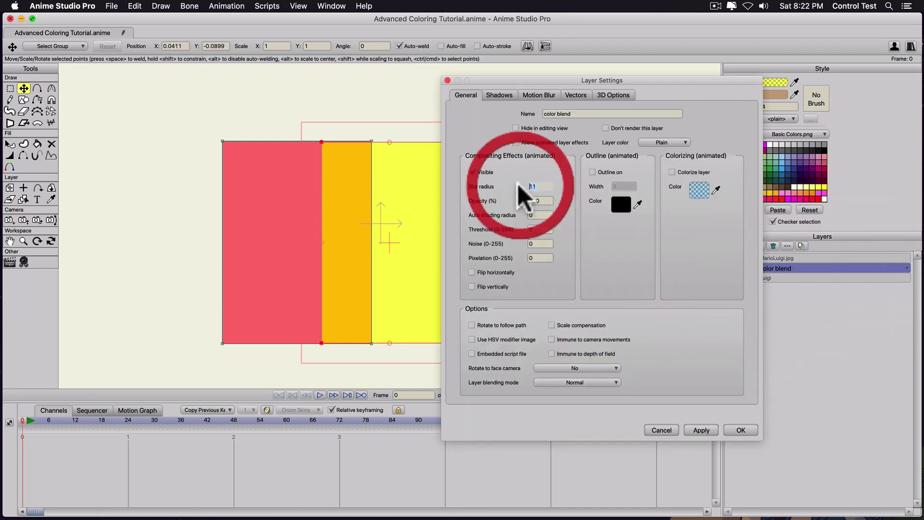
text(77)
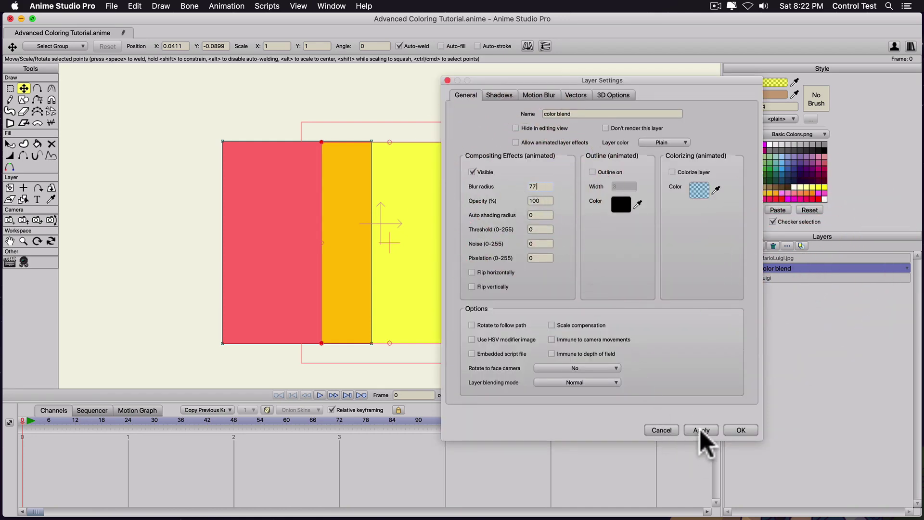
click(740, 431)
key(super+r)
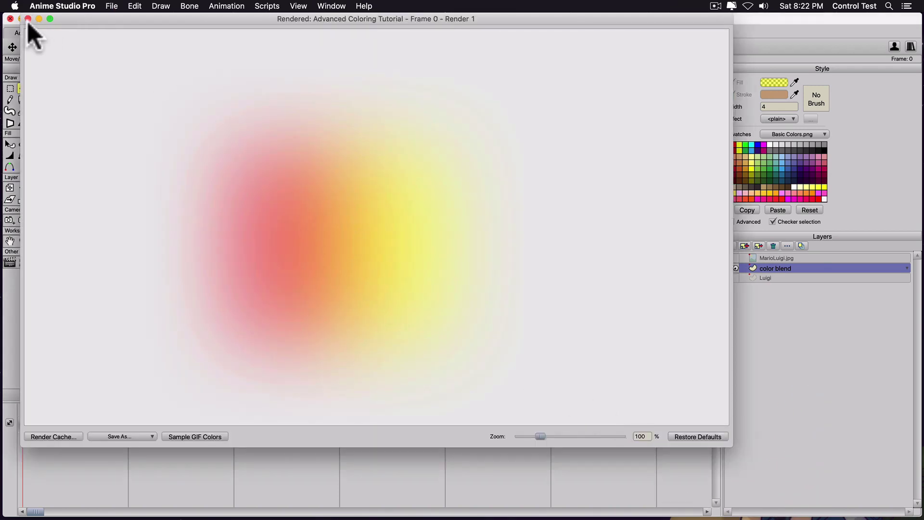
key(super+w)
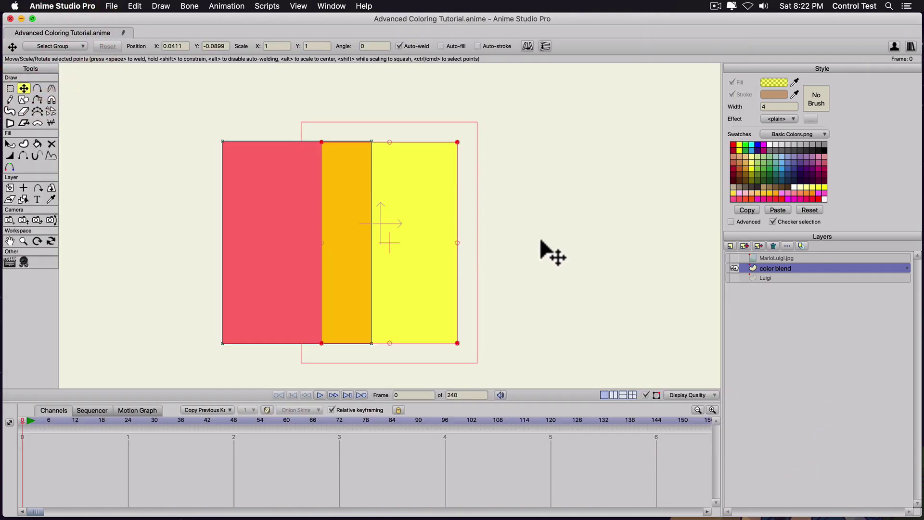
Step: Set the color blend layer's blur radius to 44, render the overlapping rectangles, and close the preview
double_click(801, 268)
drag(541, 186, 514, 186)
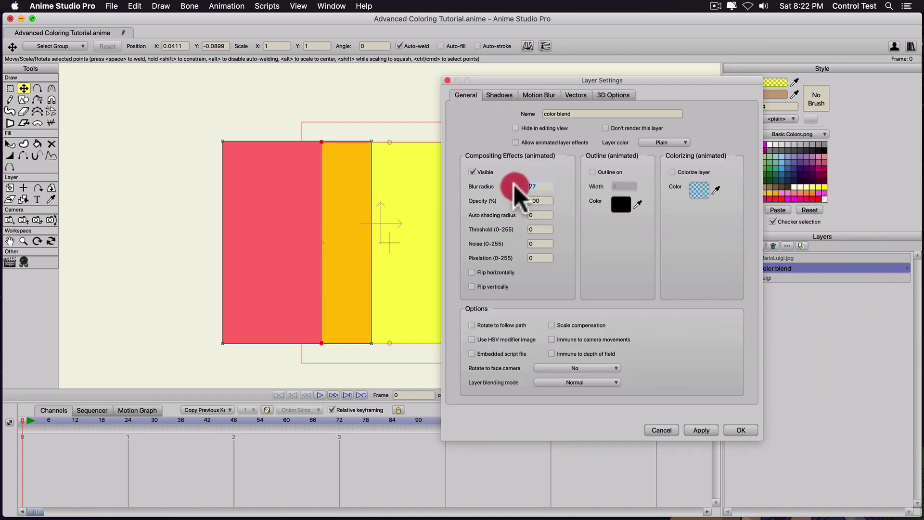
text(44)
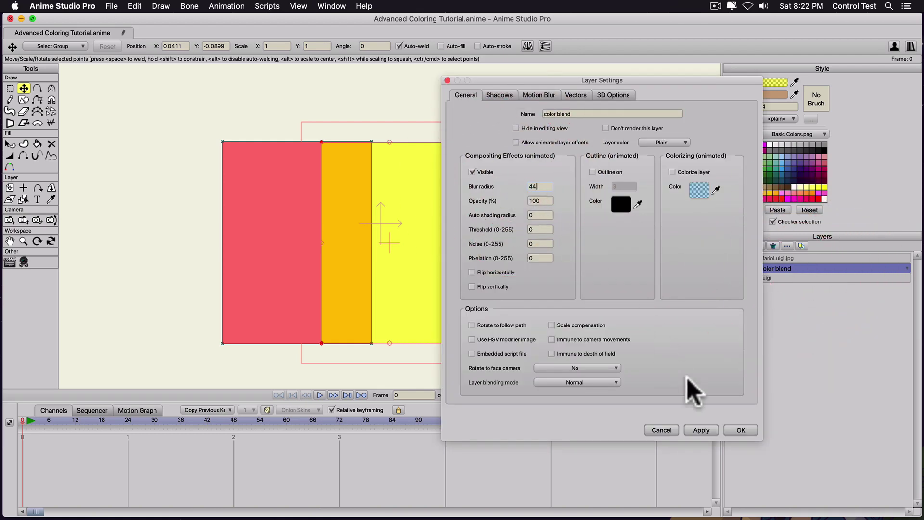
click(701, 430)
click(741, 430)
key(super+r)
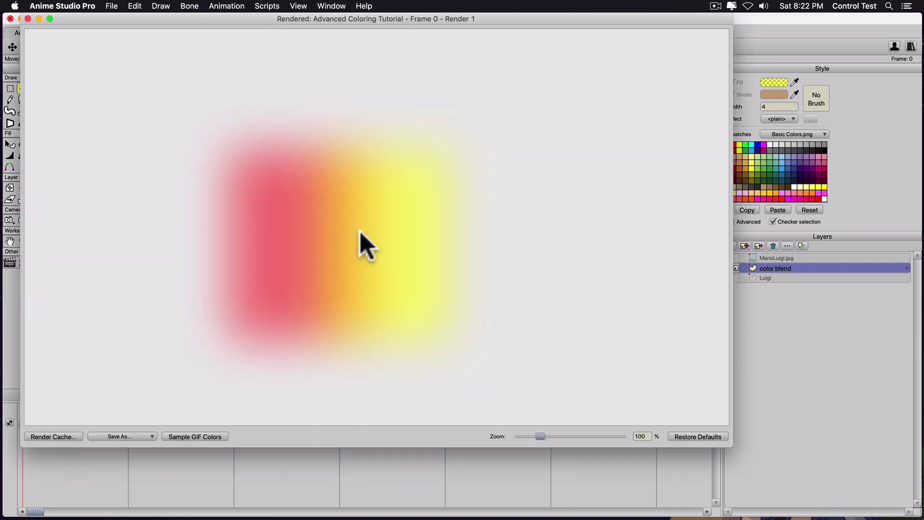
click(27, 19)
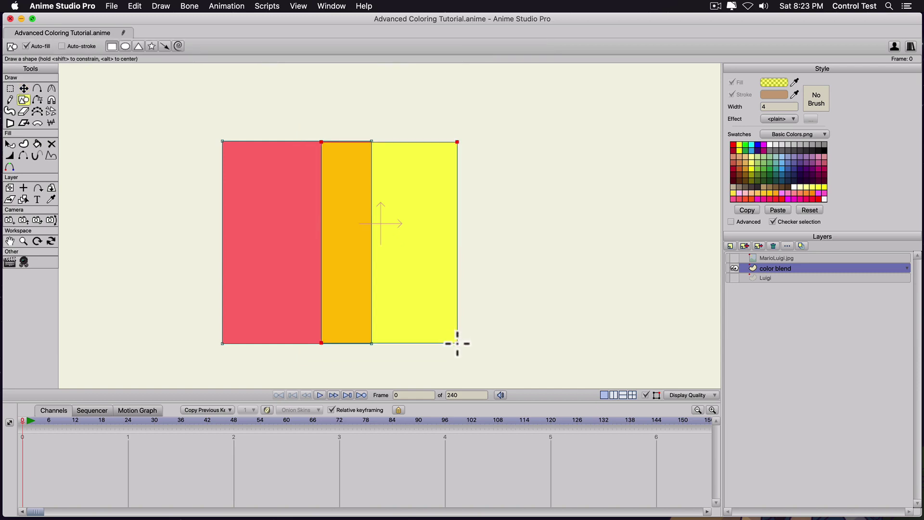
Step: Draw a third rectangle overlapping the yellow one's right edge and fill it with semi-transparent light blue
drag(429, 343, 563, 145)
click(499, 210)
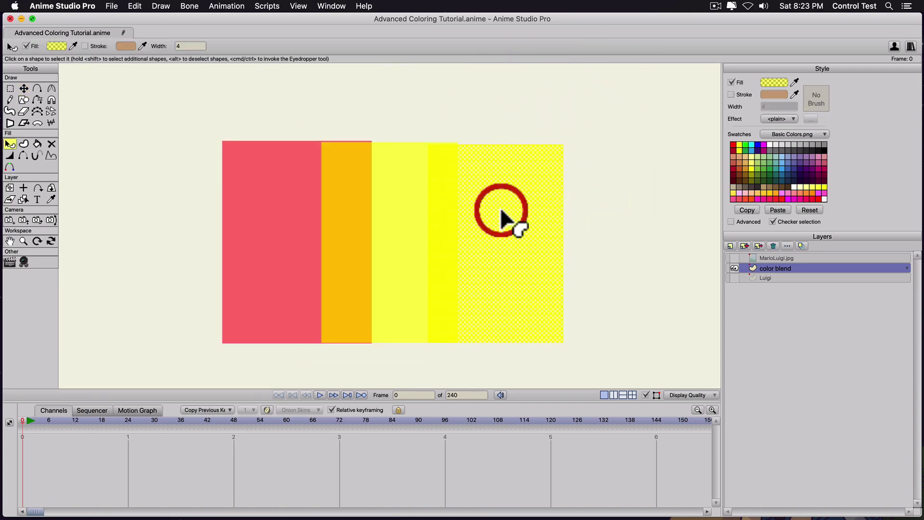
click(780, 155)
click(588, 248)
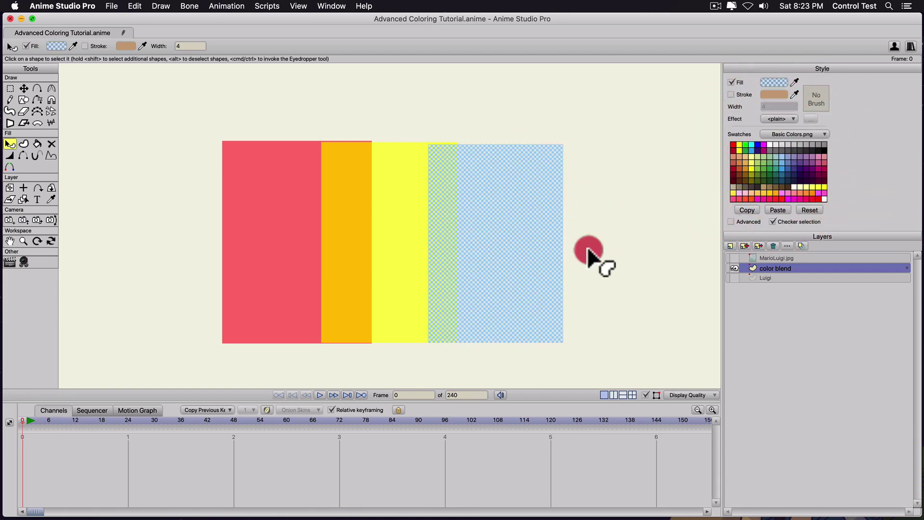
Step: Widen the yellow rectangle to the right, and move the light blue rectangle beside it and widen it
key(t)
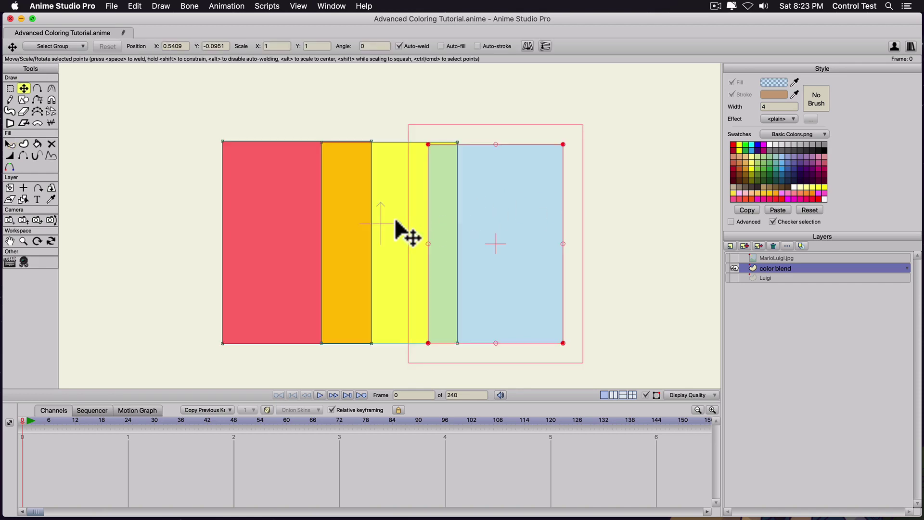
double_click(394, 231)
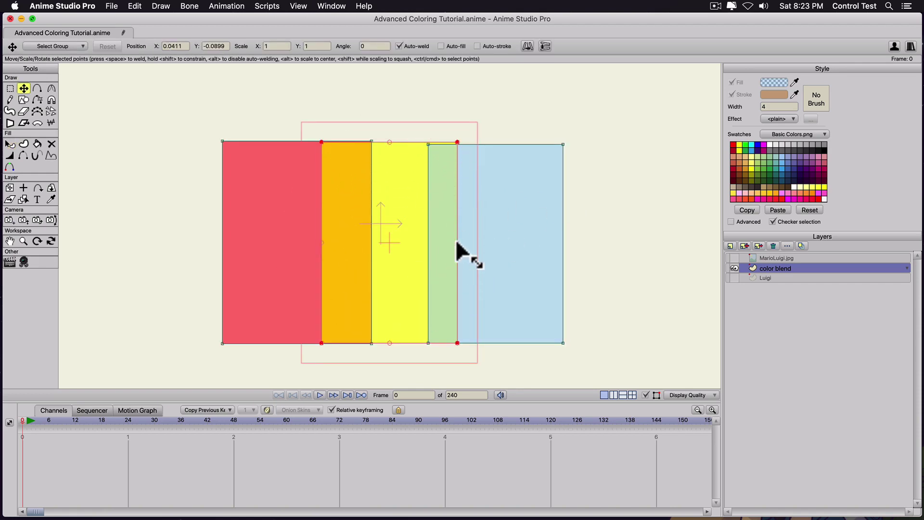
drag(457, 242, 660, 259)
click(540, 253)
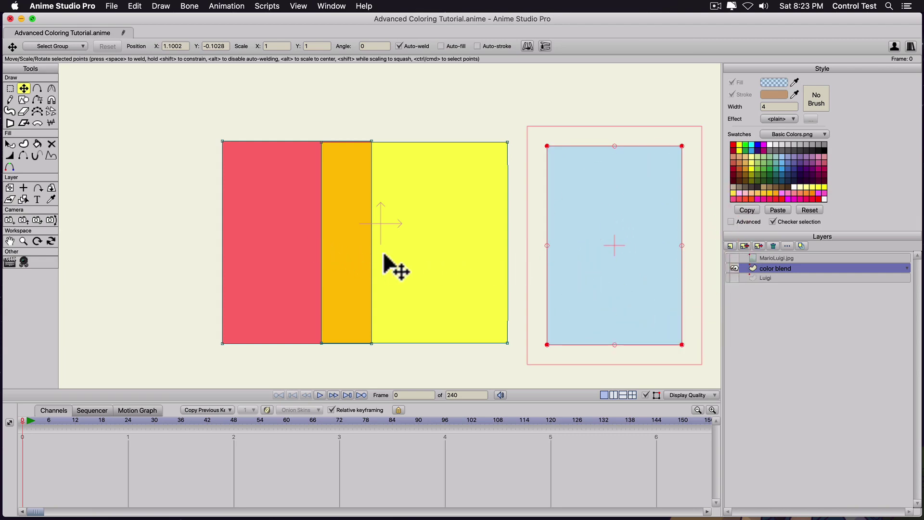
drag(547, 248, 568, 247)
Step: Widen the red rectangle, reposition the red and light blue rectangles so both overlap the yellow one, and render the frame
click(273, 239)
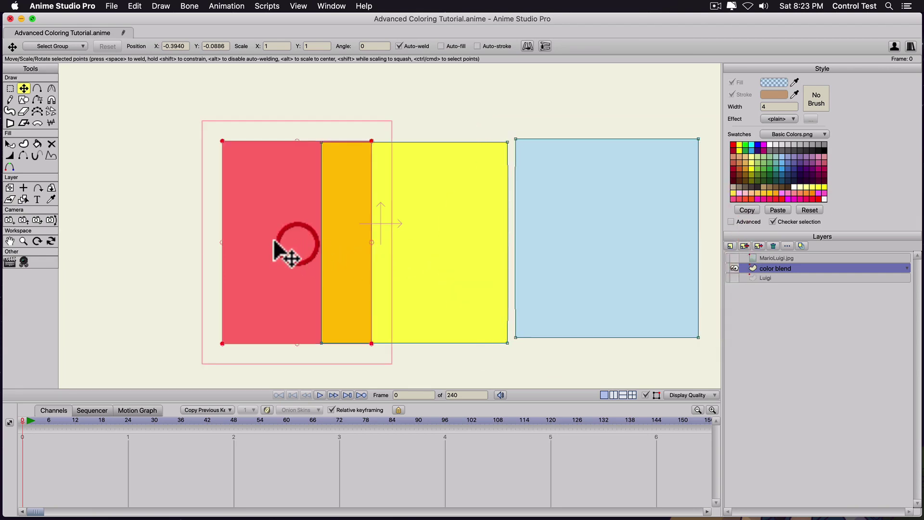
drag(273, 239, 156, 238)
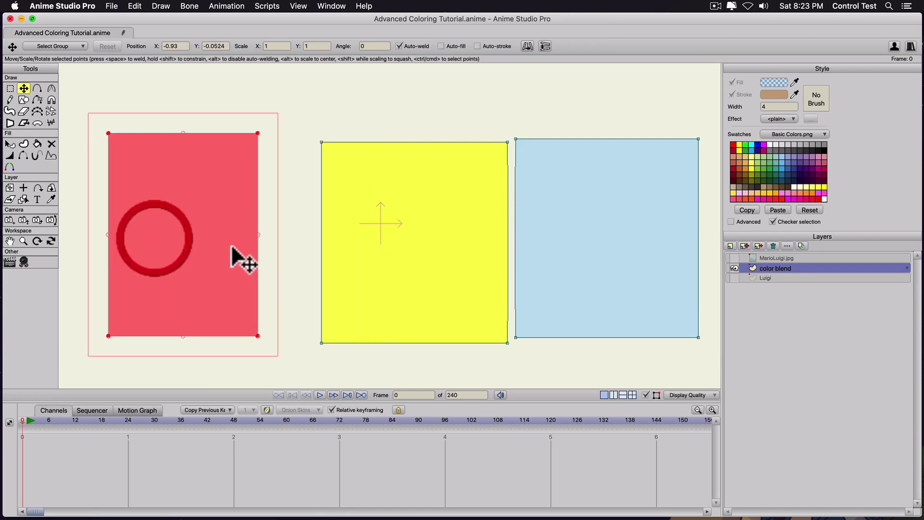
drag(264, 244, 312, 239)
drag(238, 242, 281, 256)
drag(558, 264, 521, 264)
click(602, 263)
key(super+r)
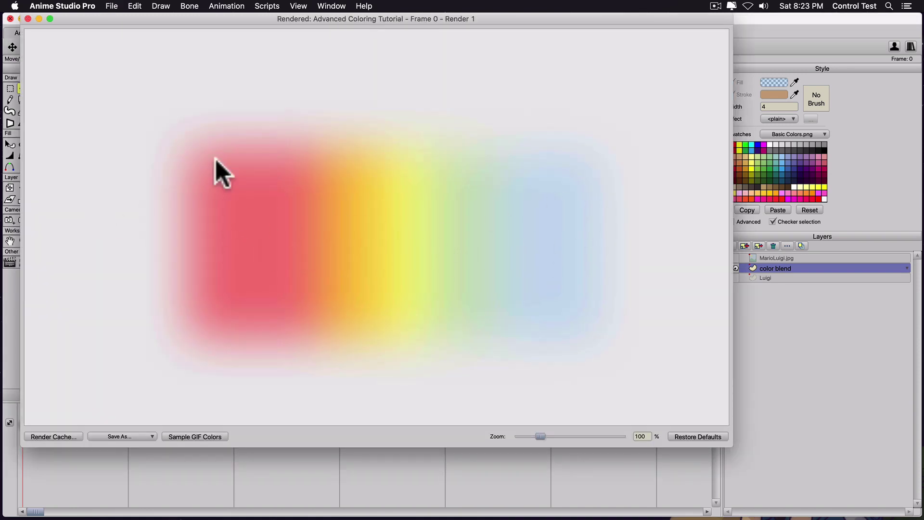
Step: Close the render preview and delete the red, yellow and light blue rectangles from the color blend layer
click(28, 19)
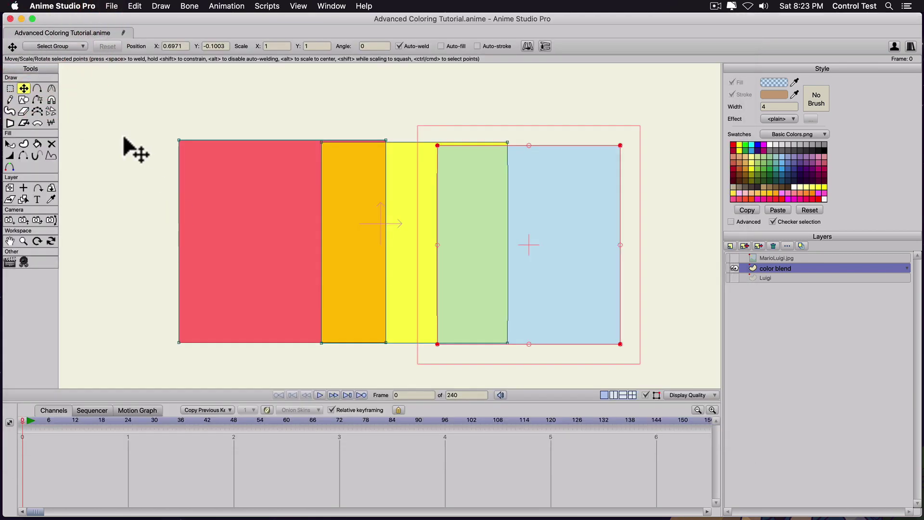
click(149, 114)
click(193, 113)
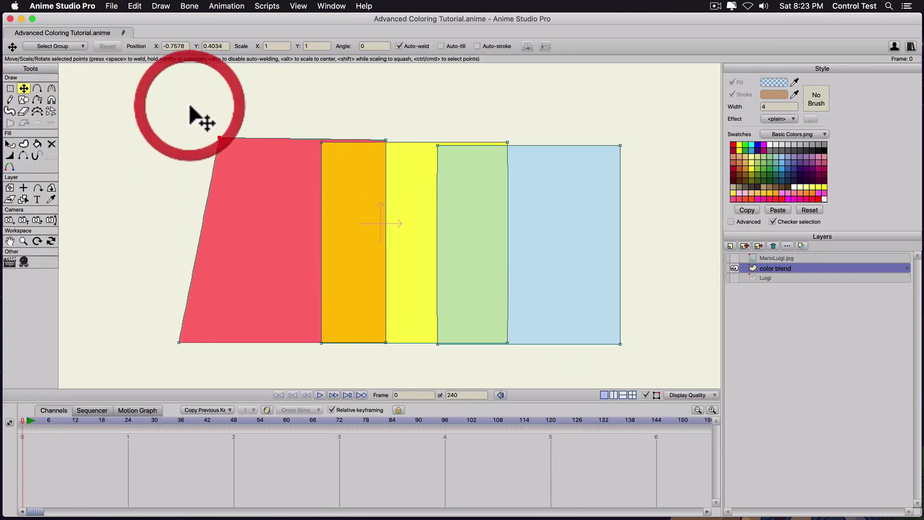
key(super+a)
key(Delete)
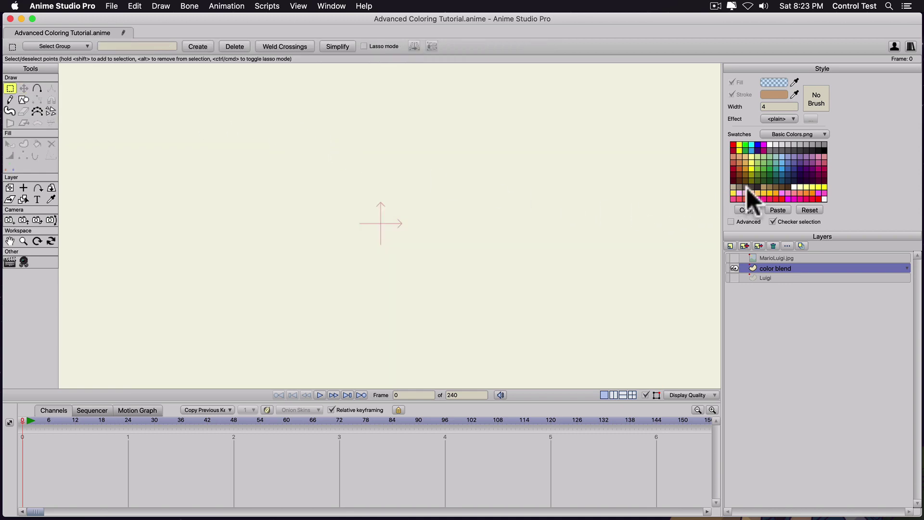
Step: Draw a large red rectangle across most of the canvas and set its fill alpha to 68
key(r)
click(732, 144)
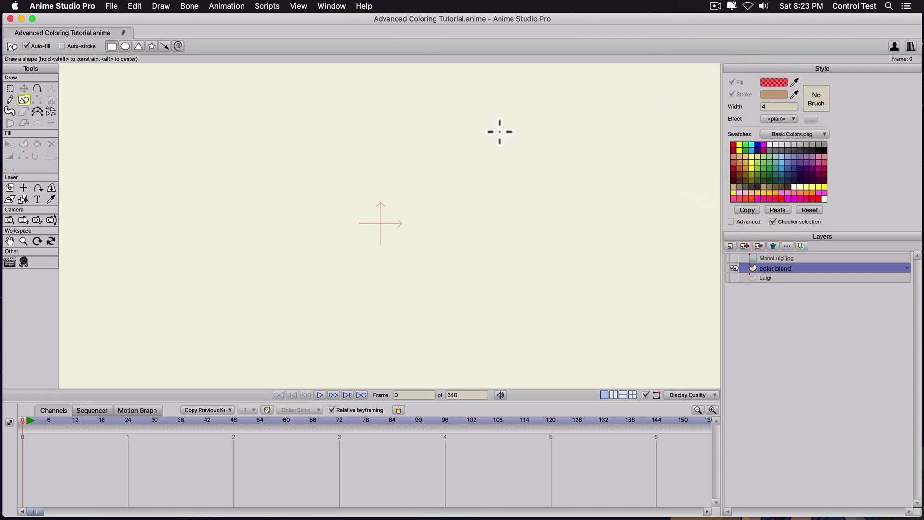
mouse_move(182, 87)
mouse_down()
mouse_move(309, 186)
mouse_move(623, 378)
mouse_move(611, 368)
mouse_up()
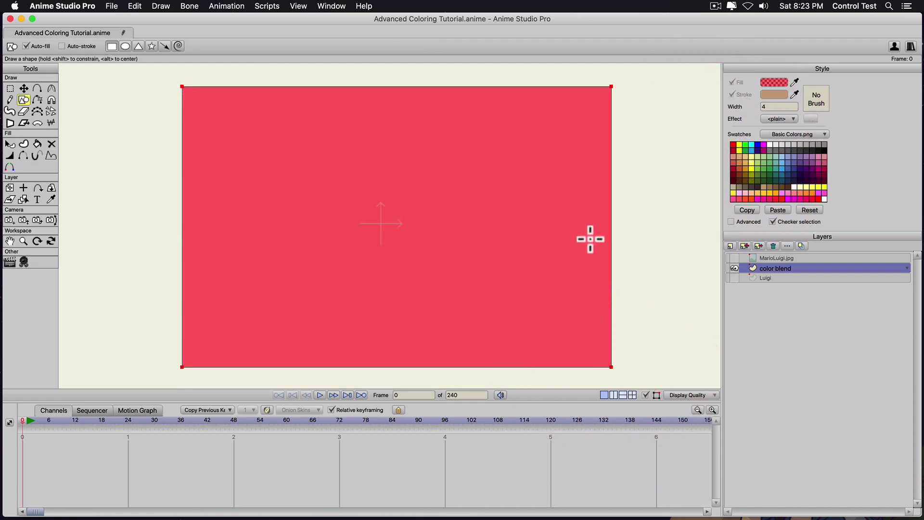
key(q)
click(423, 243)
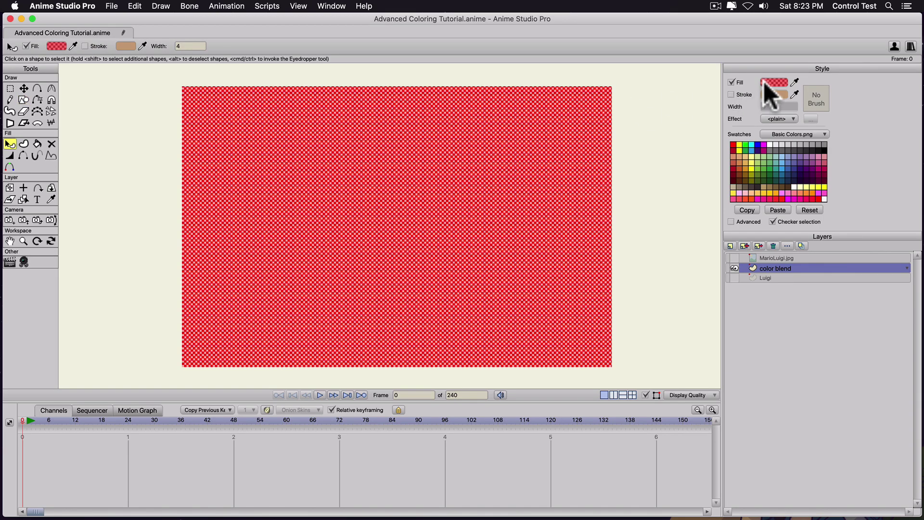
click(773, 82)
drag(783, 353, 782, 362)
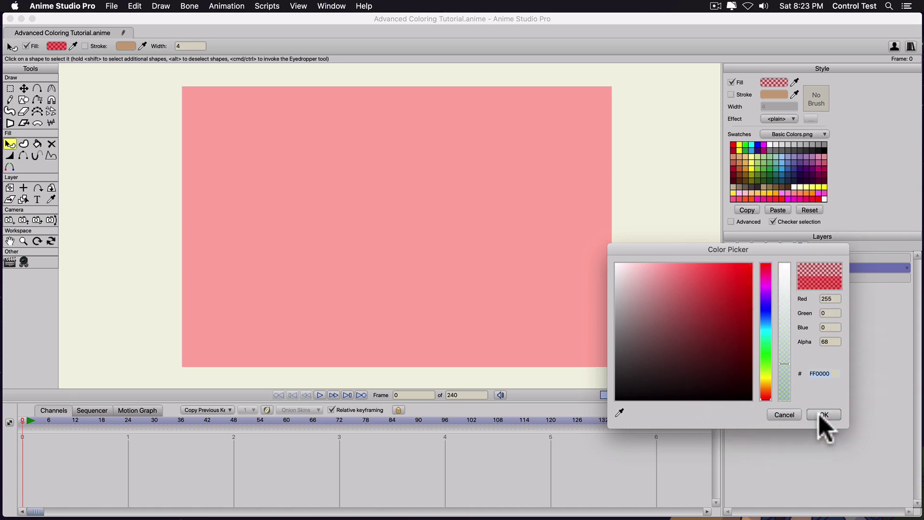
click(819, 414)
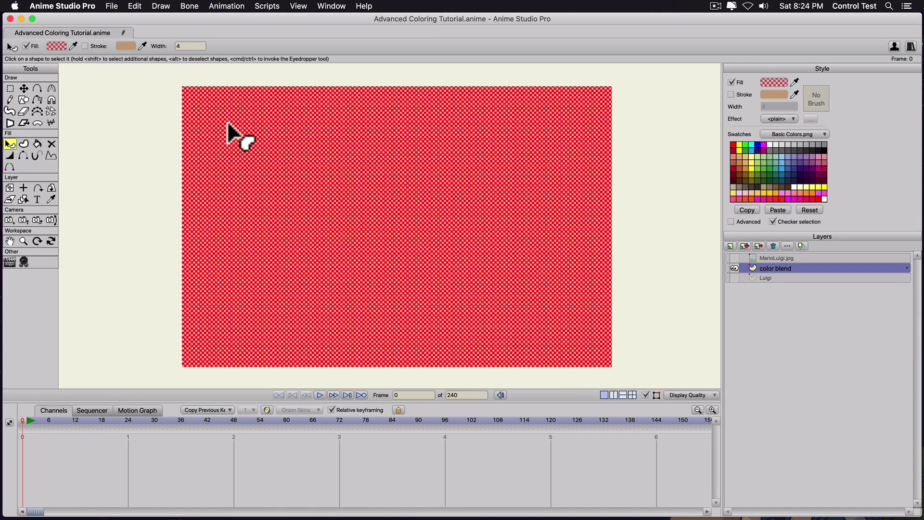
Step: Draw four progressively smaller semi-transparent red rectangles, nested toward the large one's lower-right corner, and render the frame
key(r)
drag(265, 129, 608, 368)
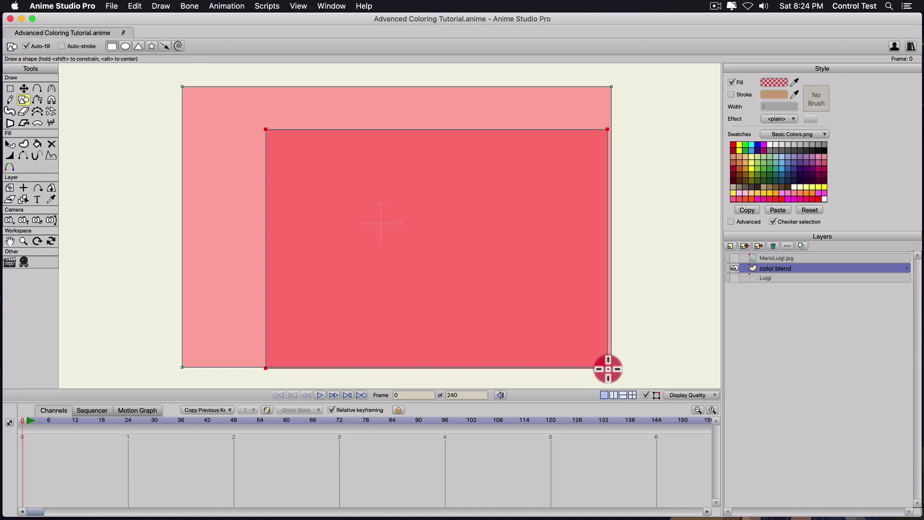
drag(358, 186, 609, 372)
drag(406, 232, 601, 377)
drag(455, 266, 606, 377)
key(super+r)
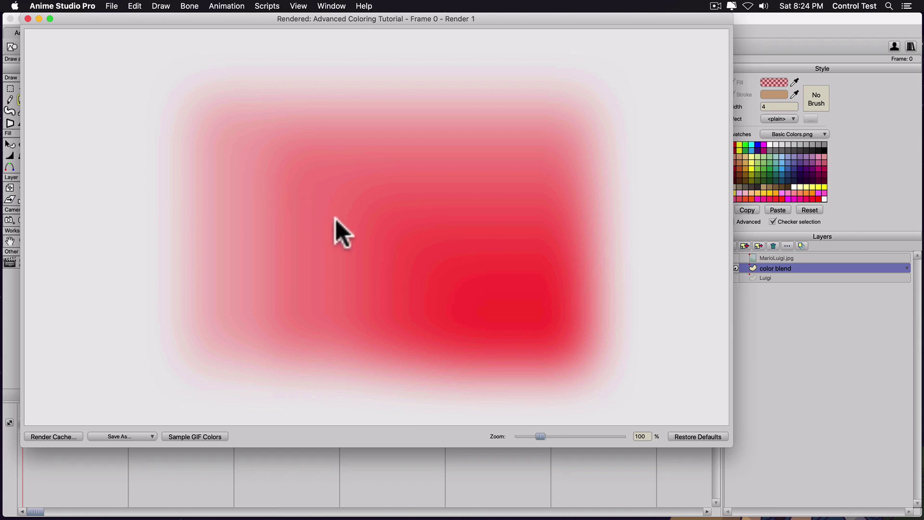
Step: Close the render preview and delete all the nested red rectangles
click(507, 314)
click(27, 18)
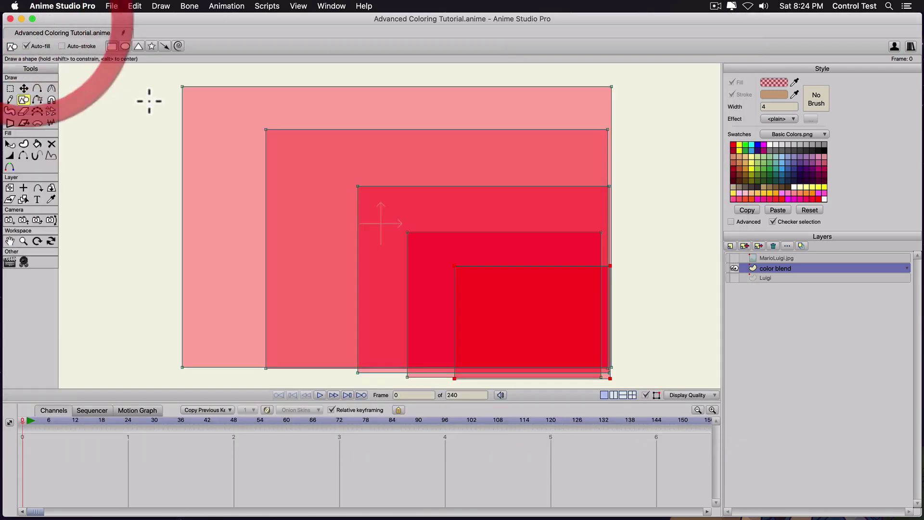
key(g)
mouse_move(150, 75)
mouse_down()
mouse_move(337, 207)
mouse_move(638, 391)
mouse_up()
key(Delete)
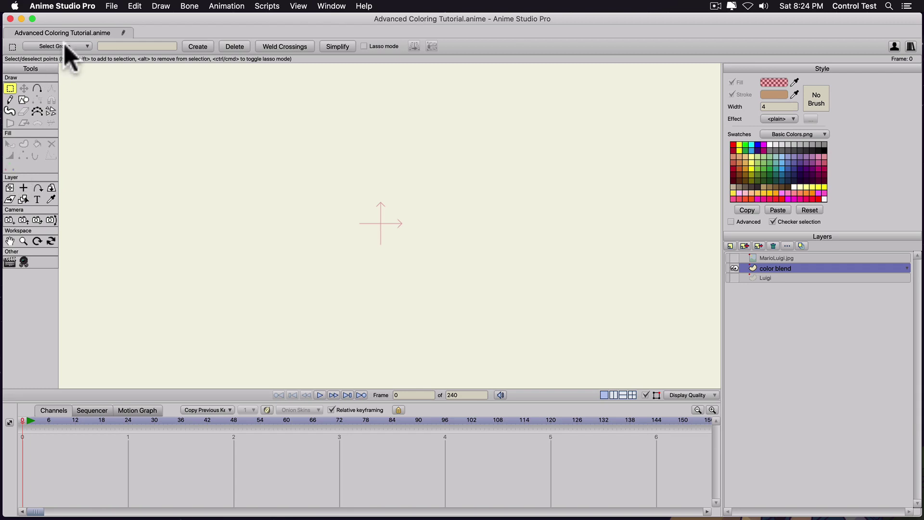
Step: Paint a thick wavy stroke across the canvas with the Blob Brush, then place a smaller copy over its upper part
click(9, 111)
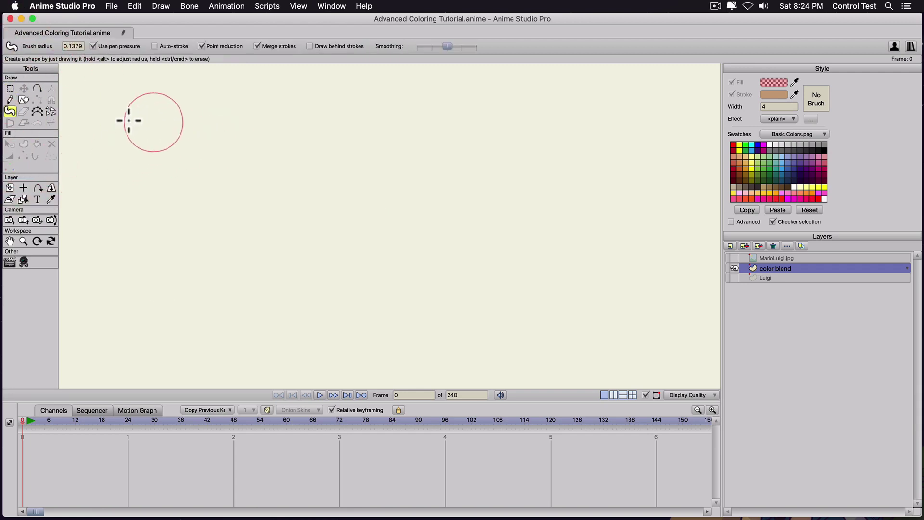
mouse_move(169, 127)
mouse_down()
mouse_move(185, 222)
mouse_move(224, 254)
mouse_move(296, 240)
mouse_move(367, 195)
mouse_move(440, 231)
mouse_move(514, 314)
mouse_move(597, 328)
mouse_up()
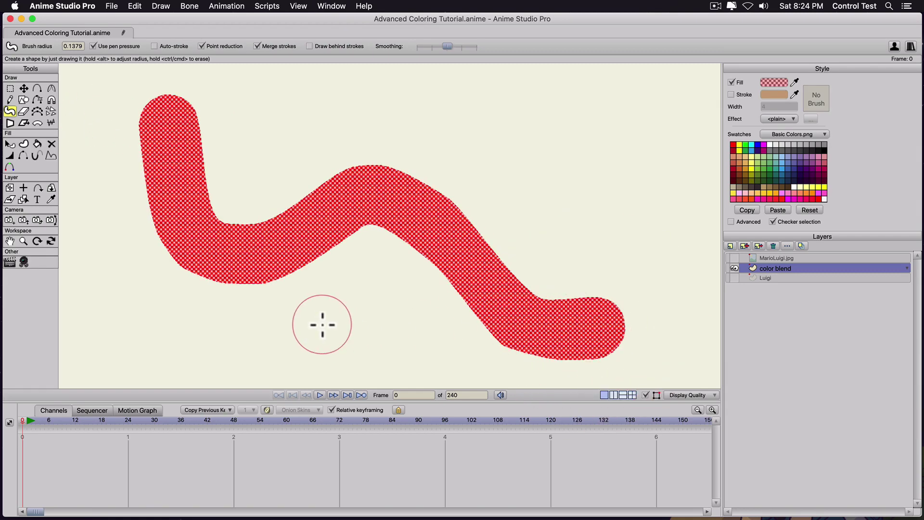
key(t)
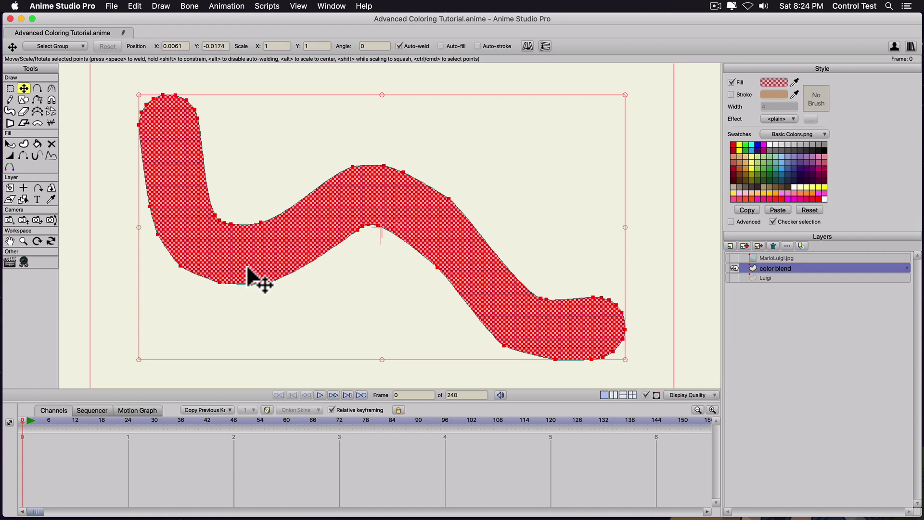
drag(247, 264, 238, 218)
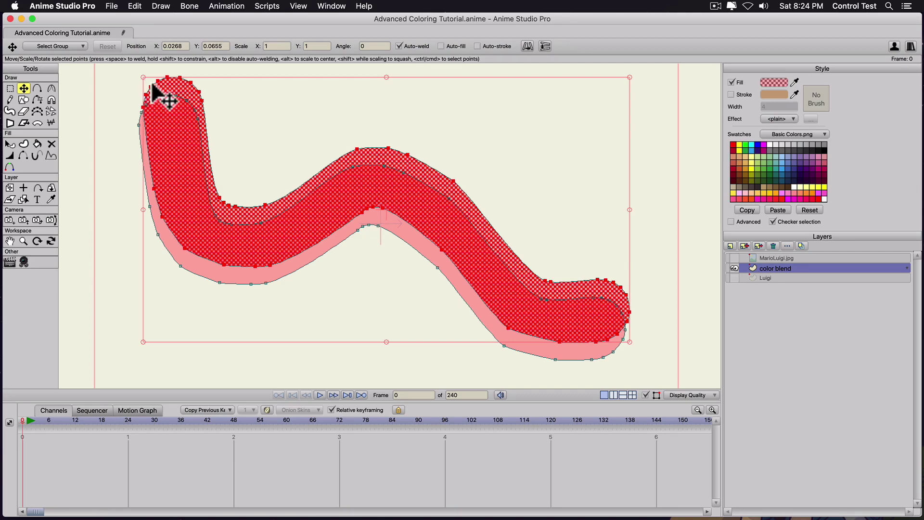
drag(144, 84, 201, 151)
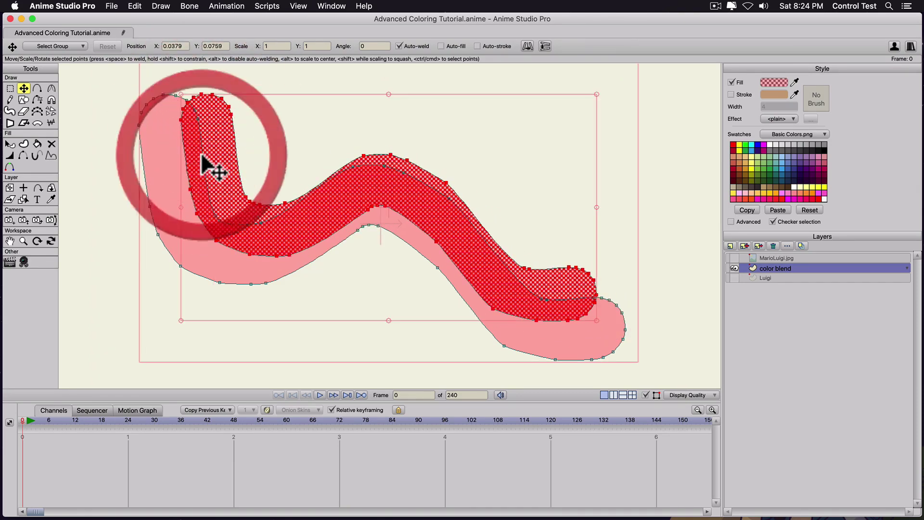
Step: Duplicate the smaller wavy stroke, scale the copy down further over its upper part, and deselect it
key(super+c)
key(super+v)
drag(178, 93, 236, 125)
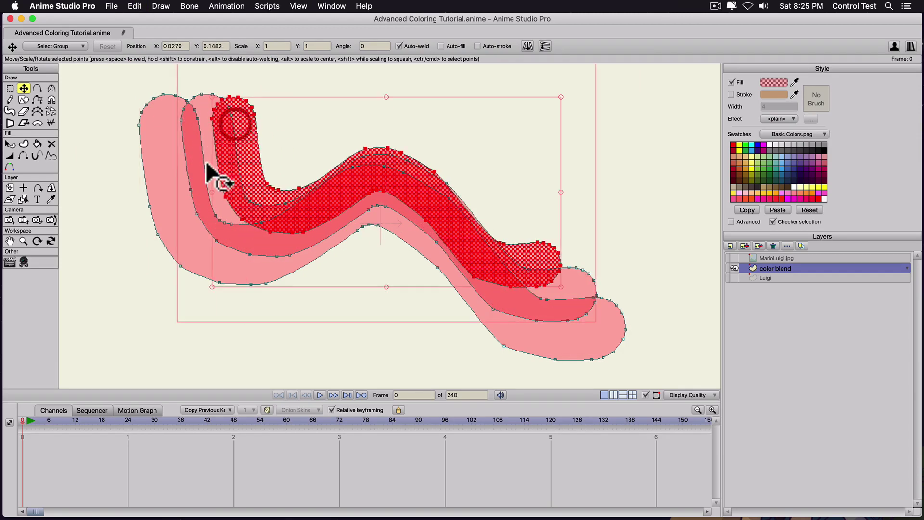
key(Return)
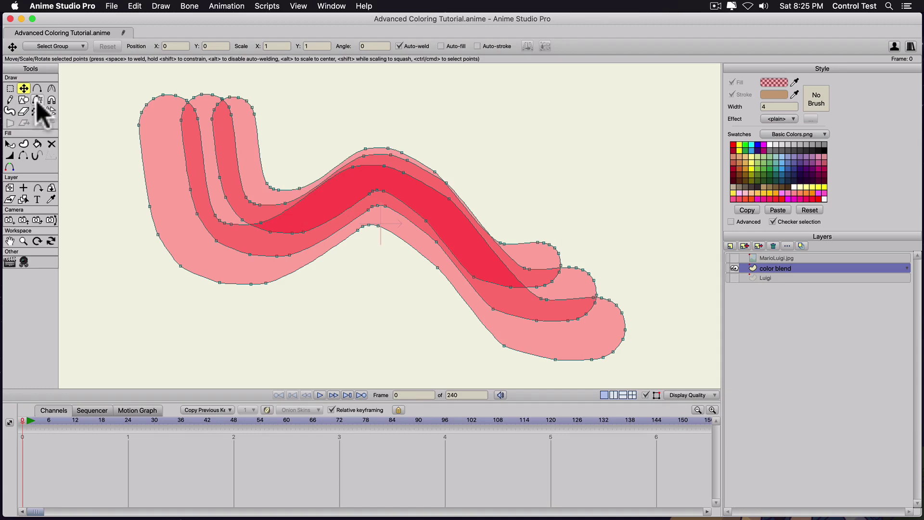
Step: Pull the upper-left ends of the two smaller strokes toward the largest one with the Magnet tool and render the frame
click(50, 100)
mouse_move(275, 125)
mouse_down()
mouse_move(200, 144)
mouse_move(181, 128)
mouse_up()
key(super+r)
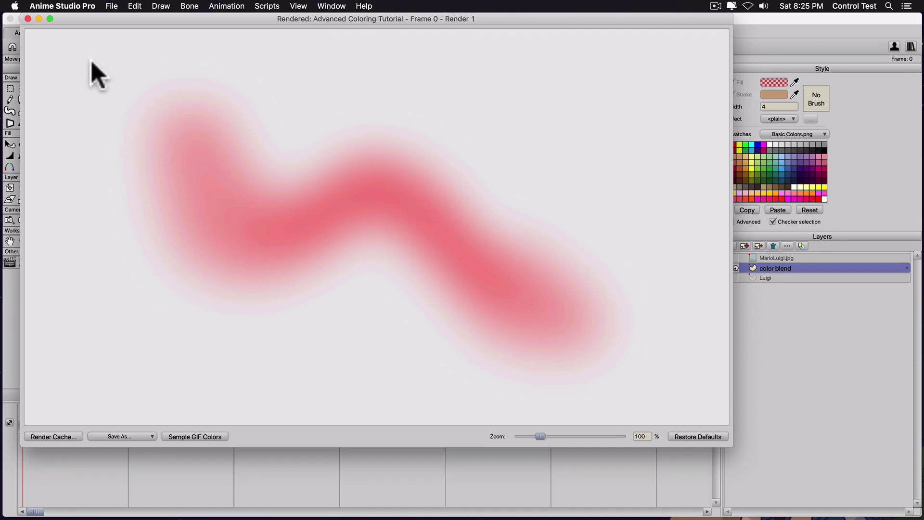
Step: Close the render preview and delete all the wavy strokes
click(28, 19)
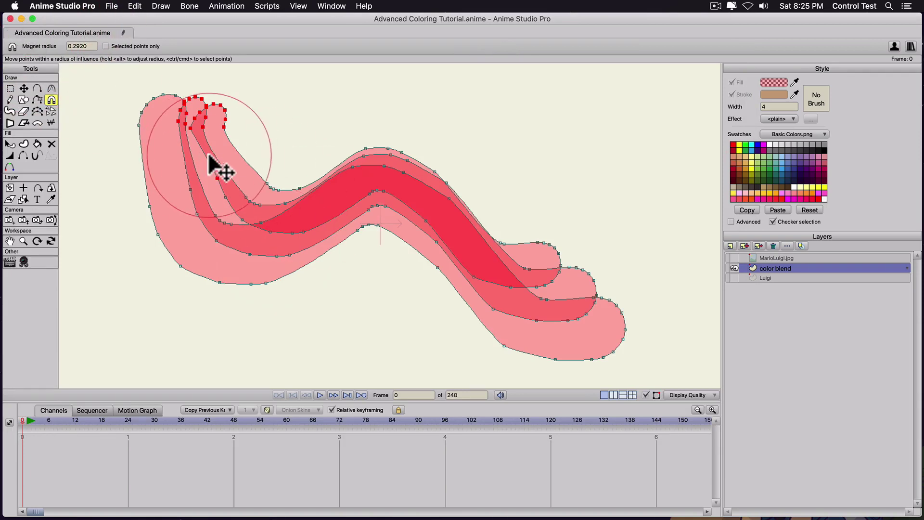
key(super+a)
key(BackSpace)
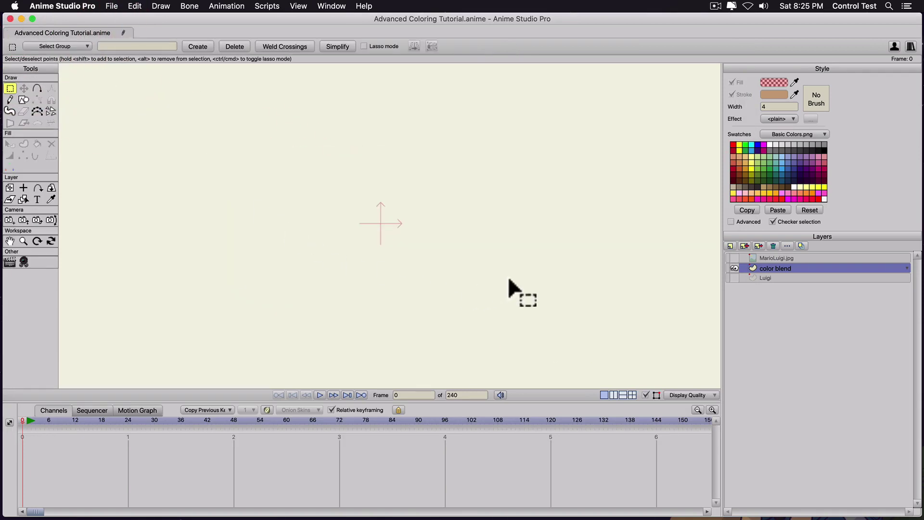
Step: Make the Luigi layer visible and rename the color blend layer to "shadows"
click(735, 278)
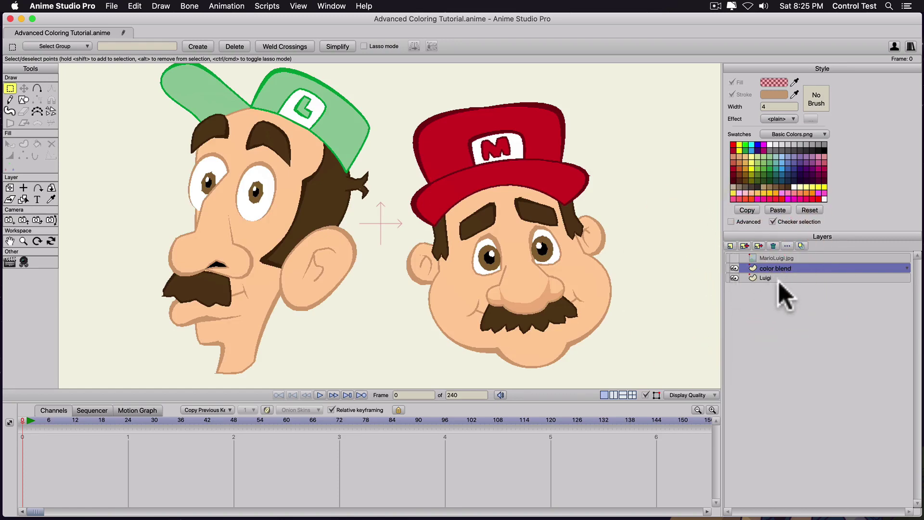
double_click(773, 268)
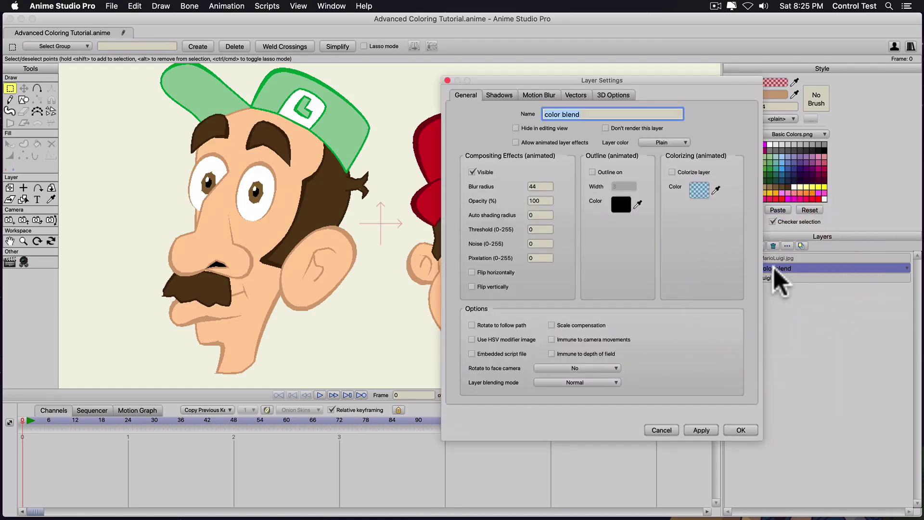
text(shadl)
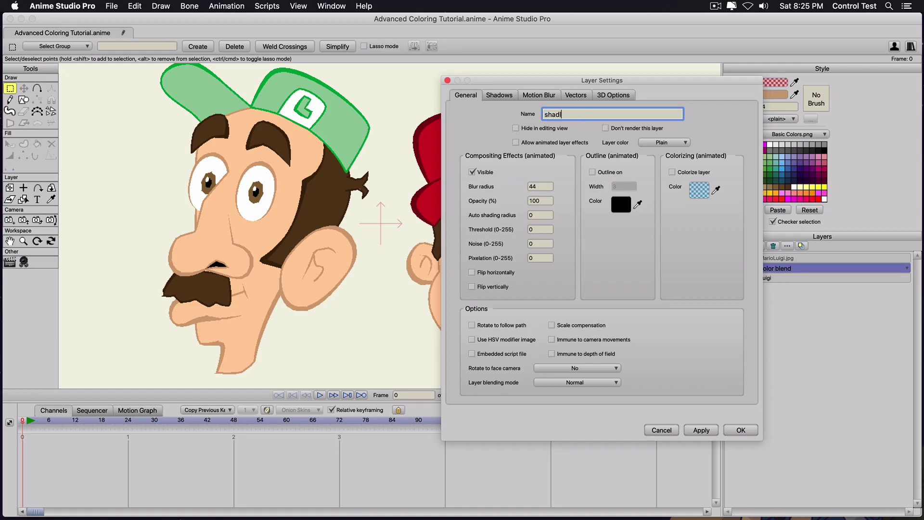
key(BackSpace)
text(ows)
key(Return)
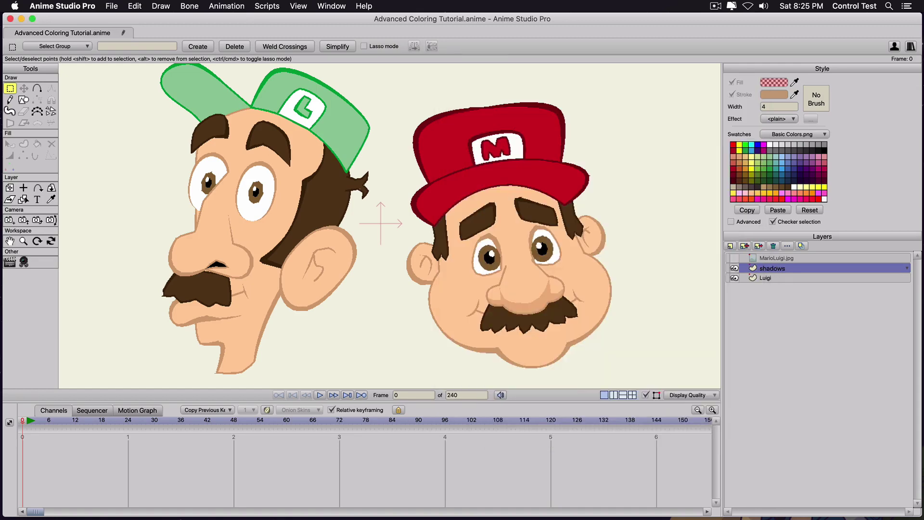
Step: Create a group layer directly above the Luigi layer and move the Luigi layer into it
click(764, 278)
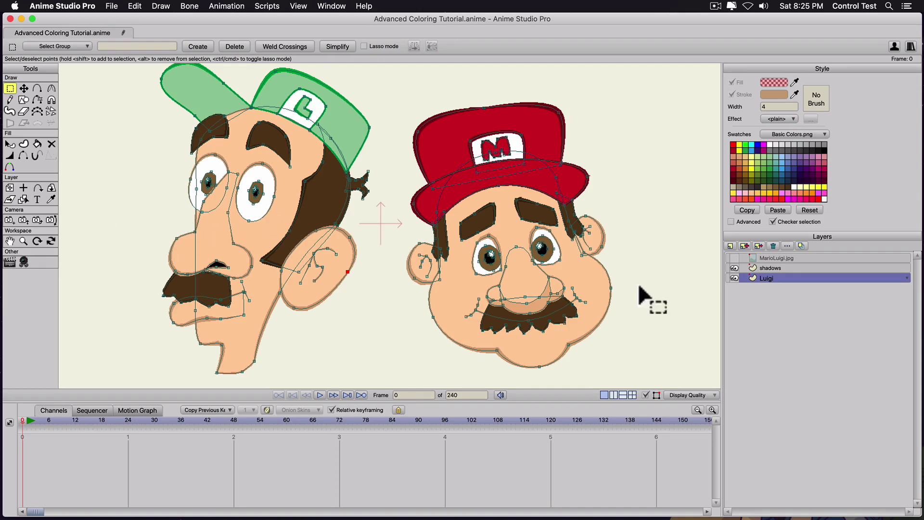
click(729, 245)
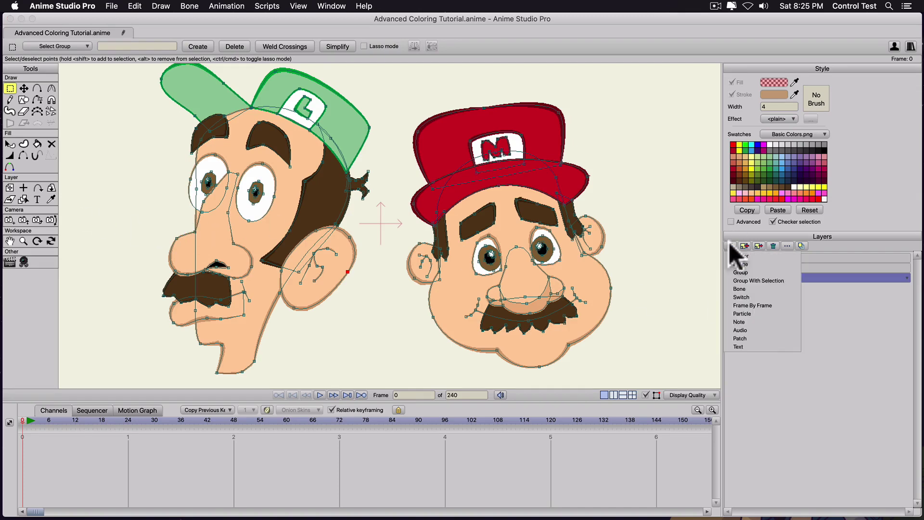
click(739, 273)
click(767, 285)
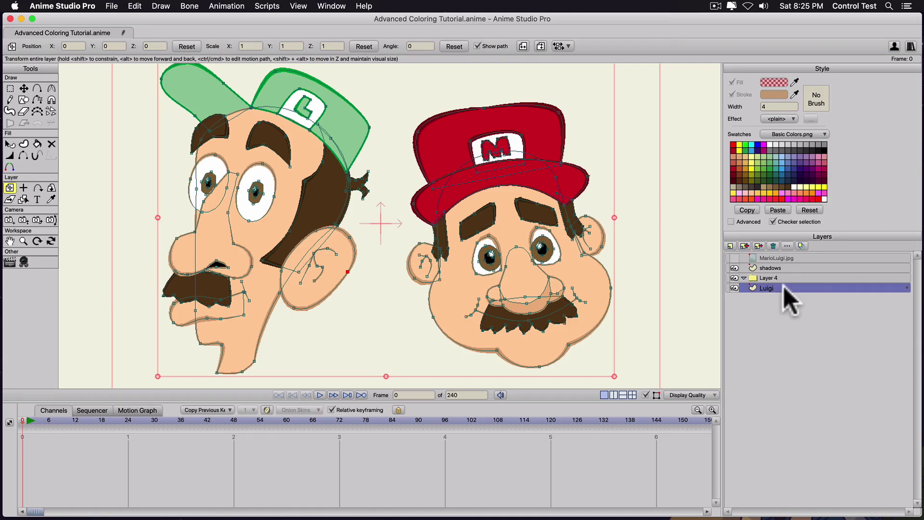
drag(784, 287, 783, 278)
Step: Set the new group layer's group mask to Hide all
double_click(786, 278)
click(573, 95)
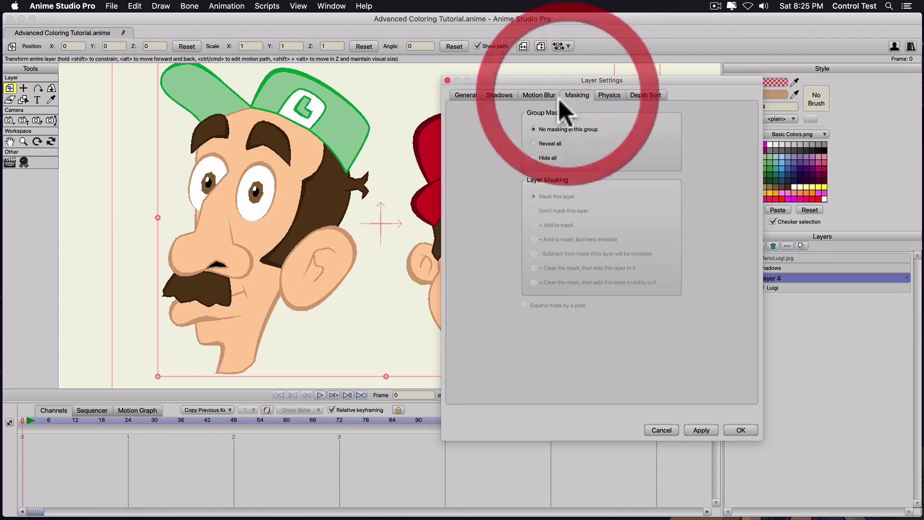
click(702, 430)
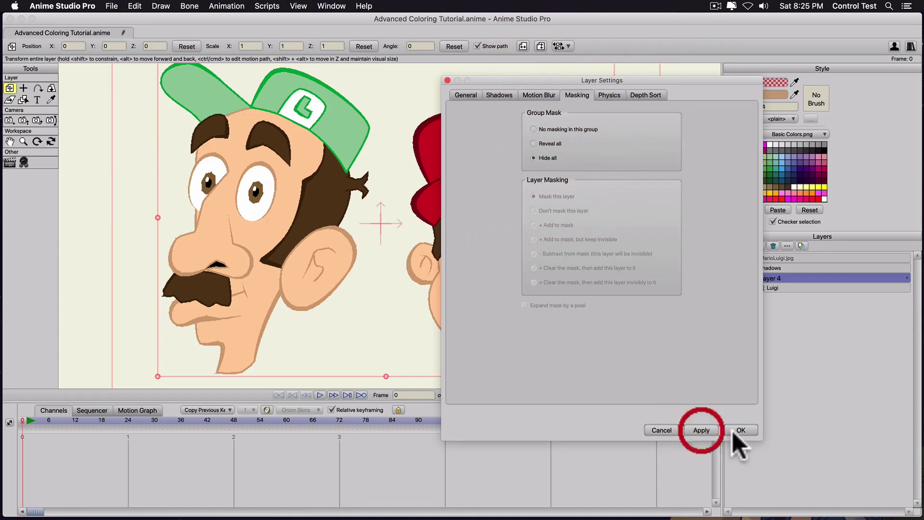
click(742, 429)
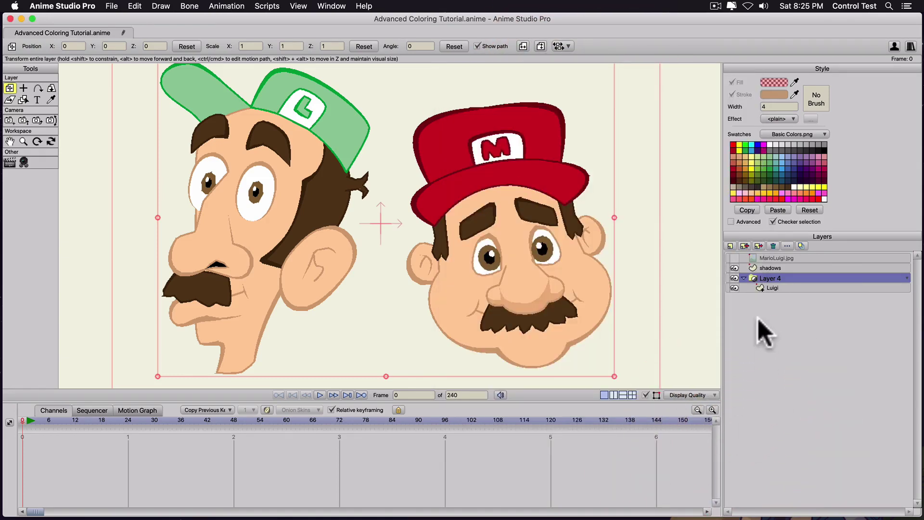
Step: Add a vector layer named "shadows" and move it into the group above the Luigi layer
click(728, 245)
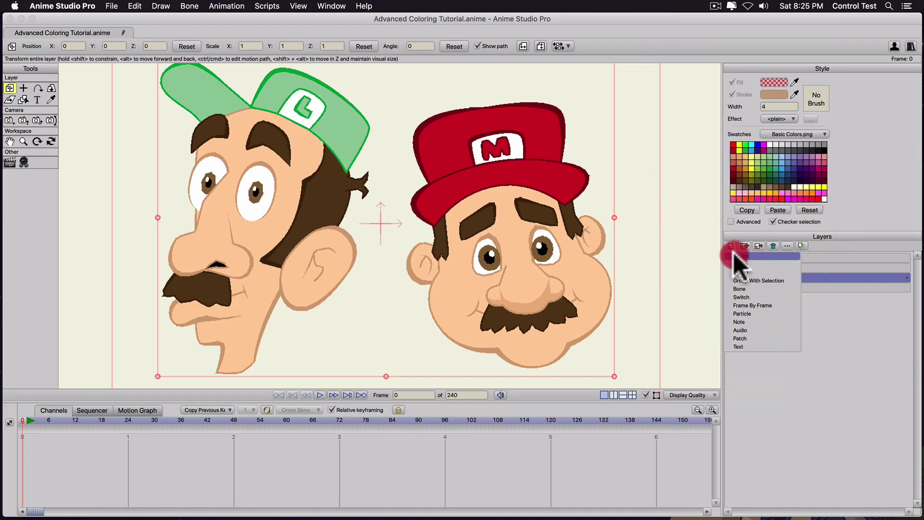
click(733, 255)
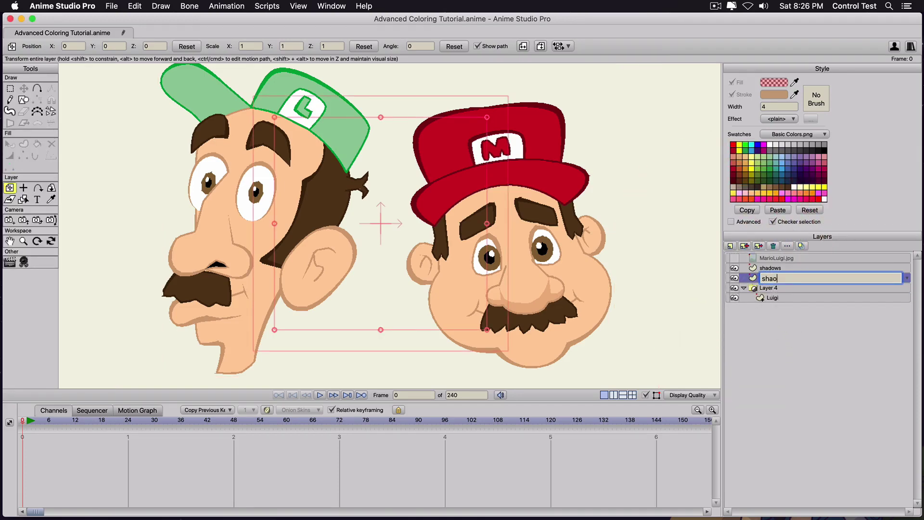
text(shadows)
key(Return)
drag(787, 278, 789, 290)
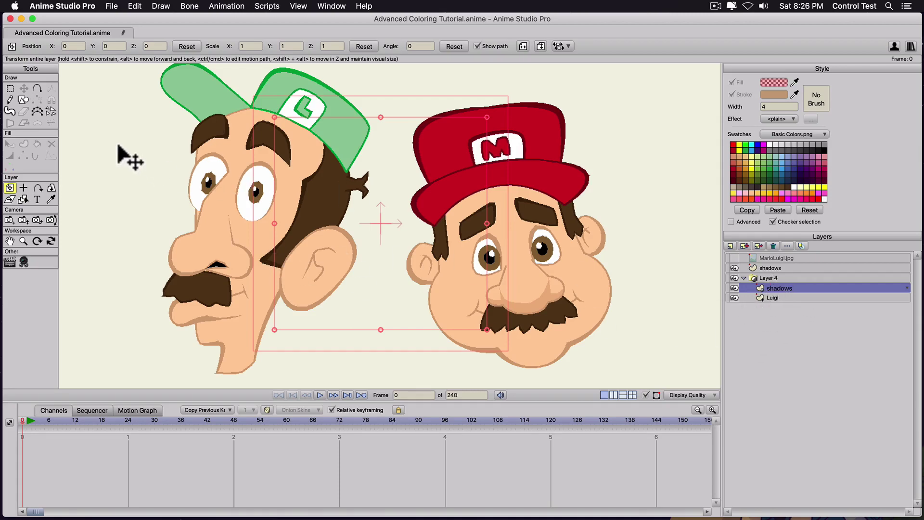
Step: Sample Luigi's skin colour as the shape fill, make it fully opaque and darken it to C29569
click(24, 101)
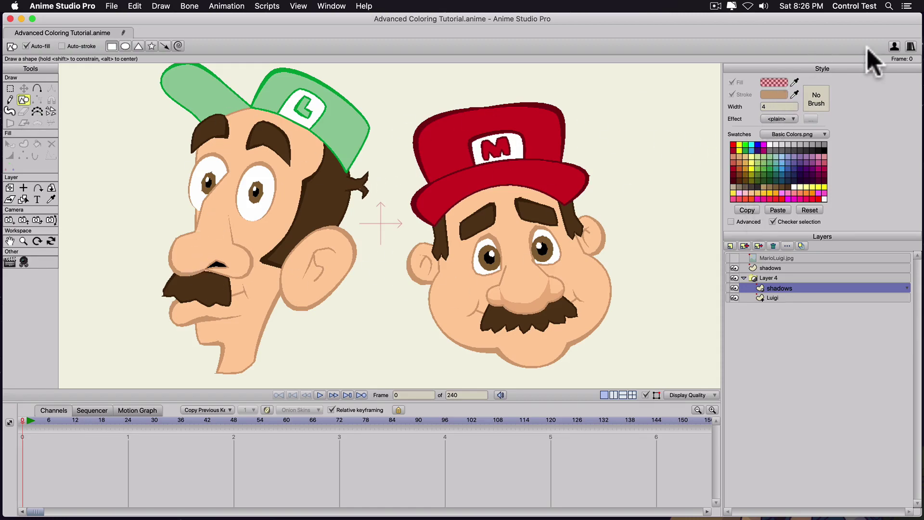
click(793, 83)
drag(794, 83, 268, 219)
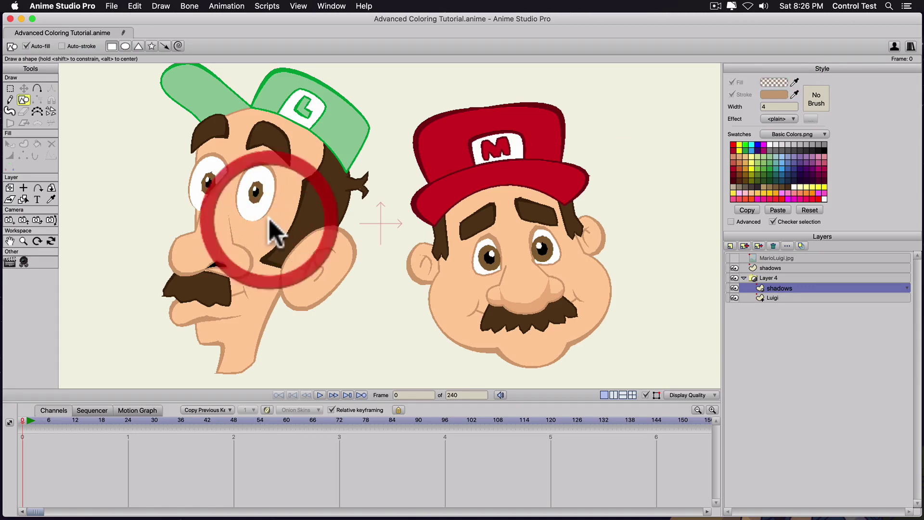
click(773, 82)
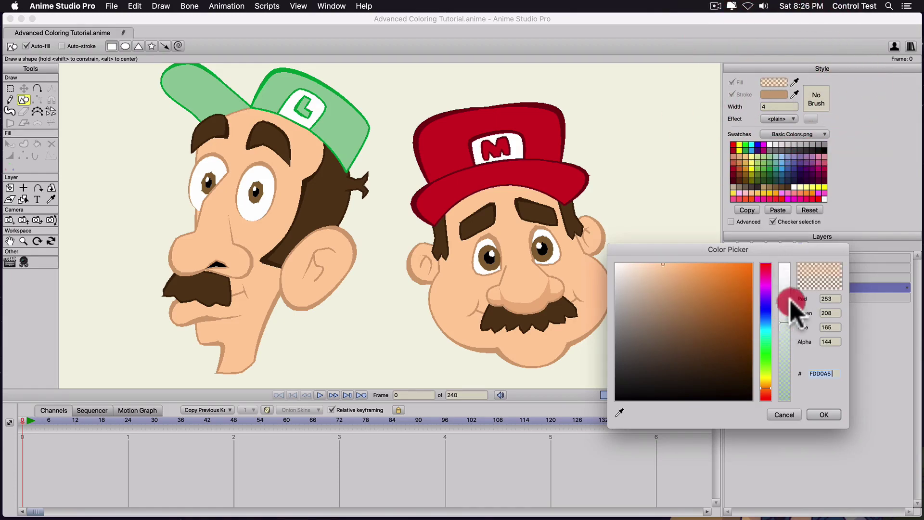
drag(790, 300, 789, 255)
drag(772, 213, 737, 200)
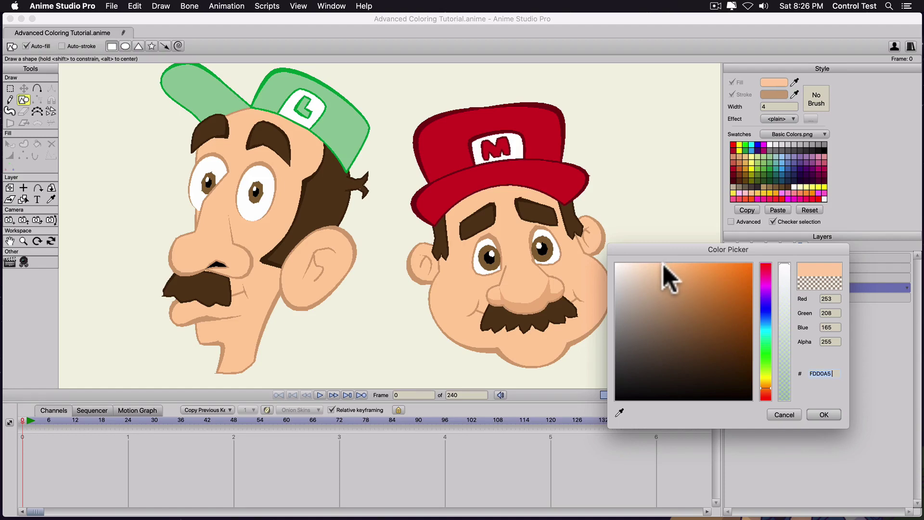
click(677, 295)
click(825, 415)
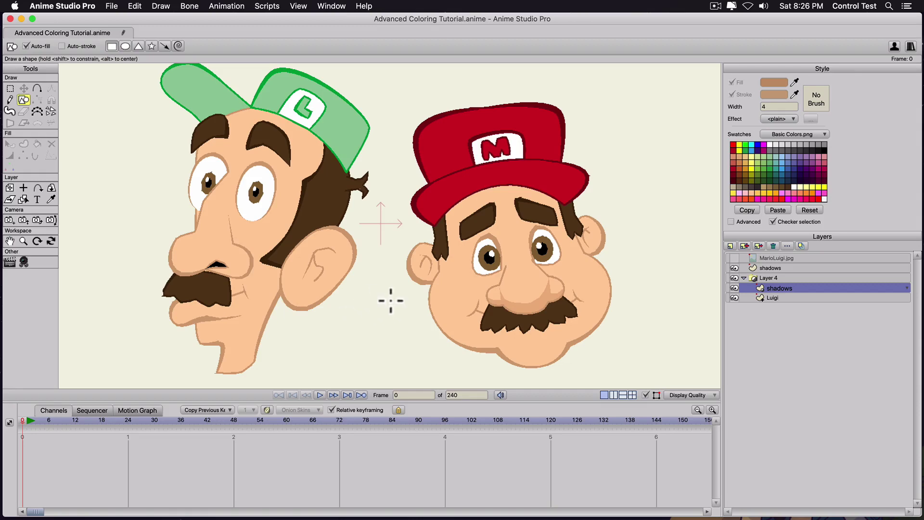
Step: Draw a filled square over Luigi's ear and reduce its fill alpha to 121
drag(295, 270, 300, 296)
key(t)
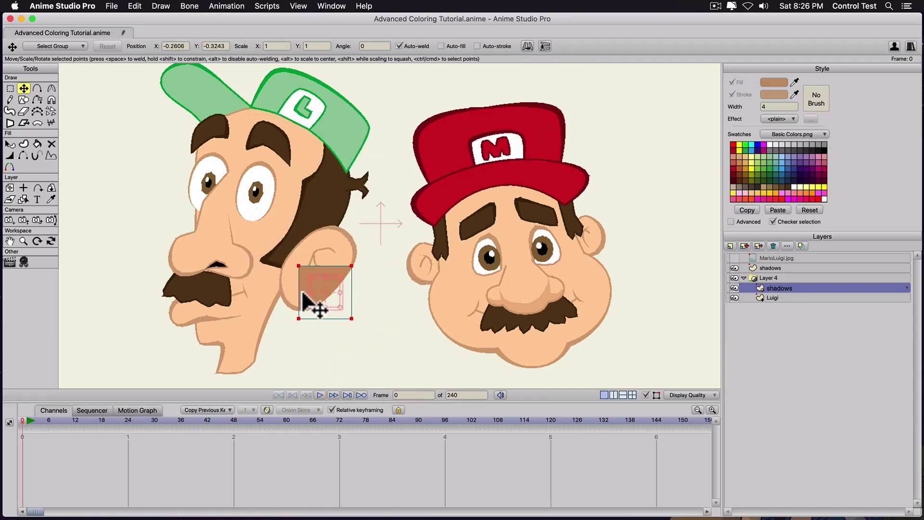
key(q)
click(304, 295)
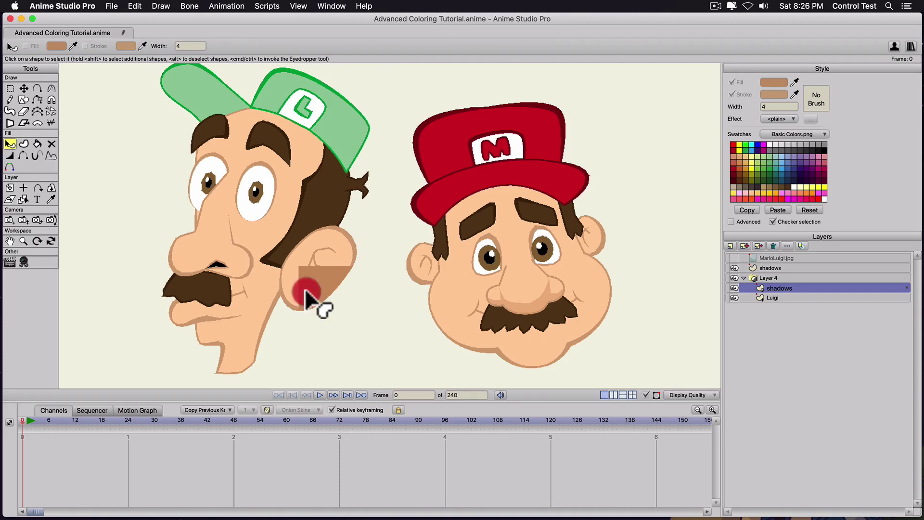
click(776, 82)
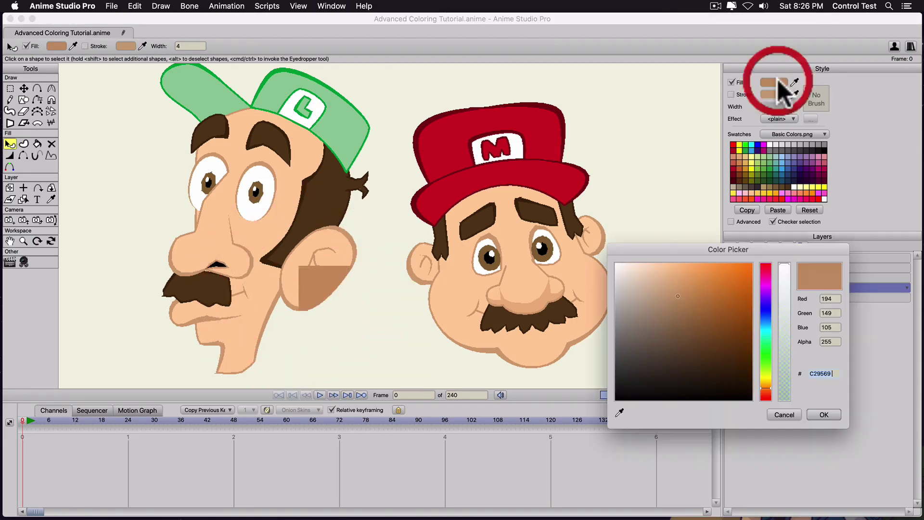
click(784, 336)
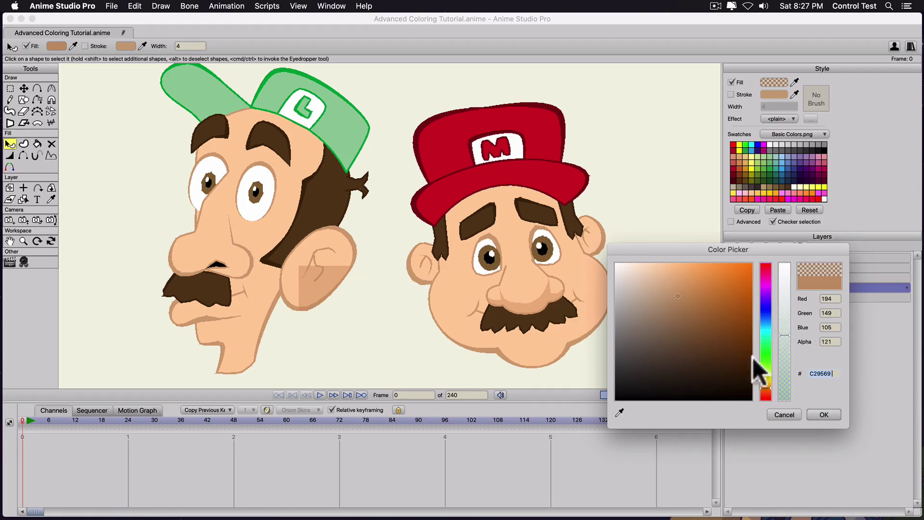
click(824, 415)
Step: Move the square's corner points to form a narrow shadow along the bridge of Luigi's nose, and preview the render
key(t)
drag(336, 302, 322, 273)
scroll(199, 240, up, 2)
drag(313, 232, 337, 166)
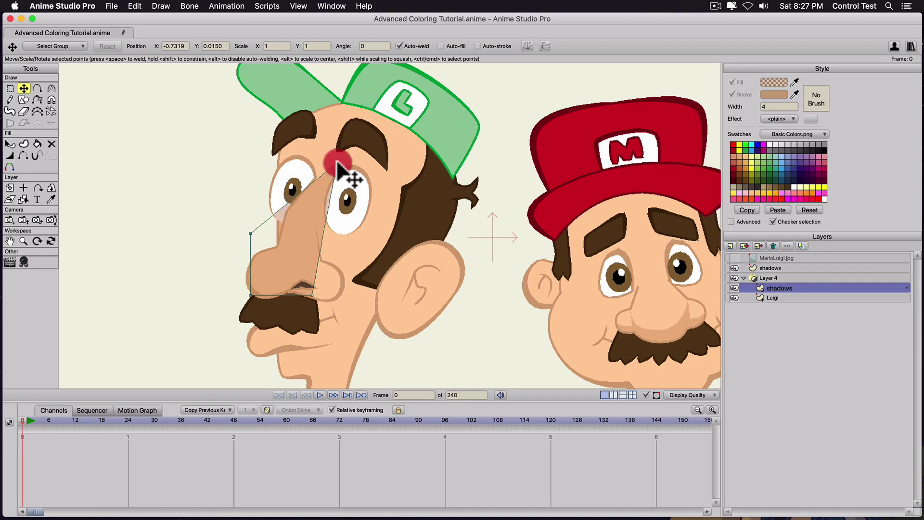
drag(251, 295, 286, 269)
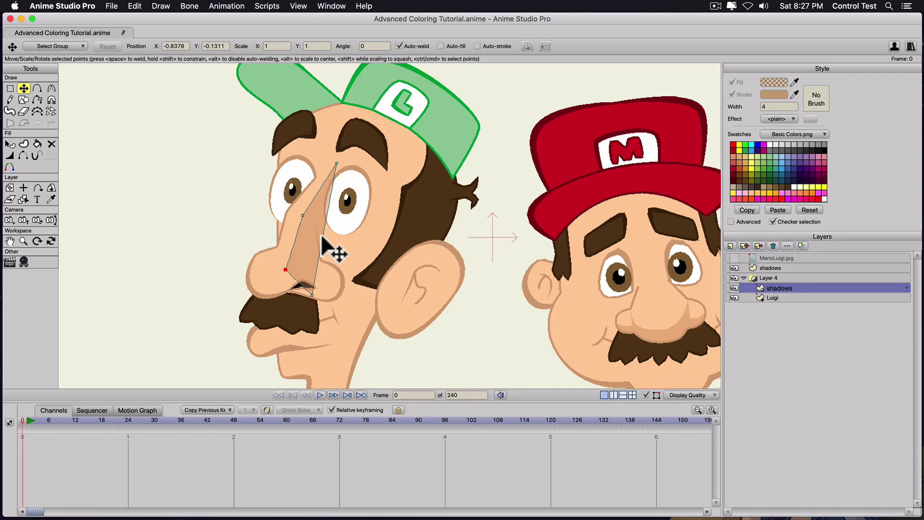
key(super+r)
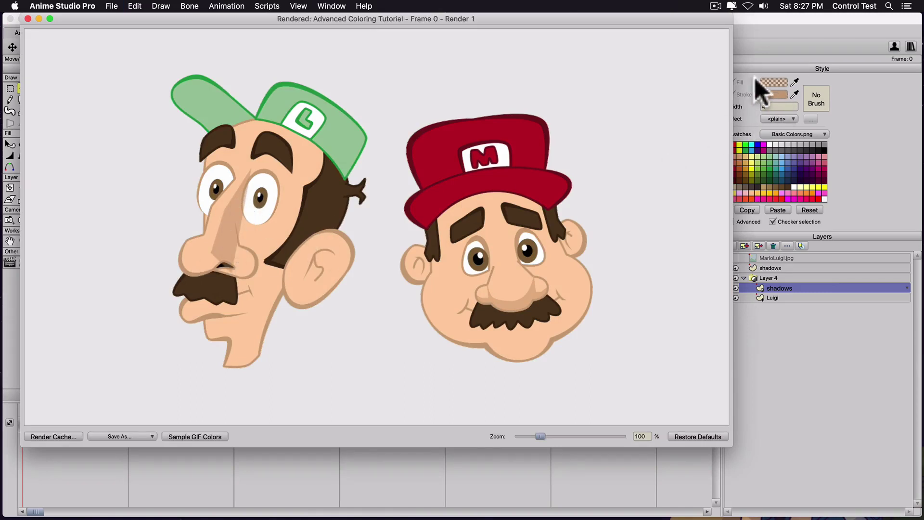
key(super+w)
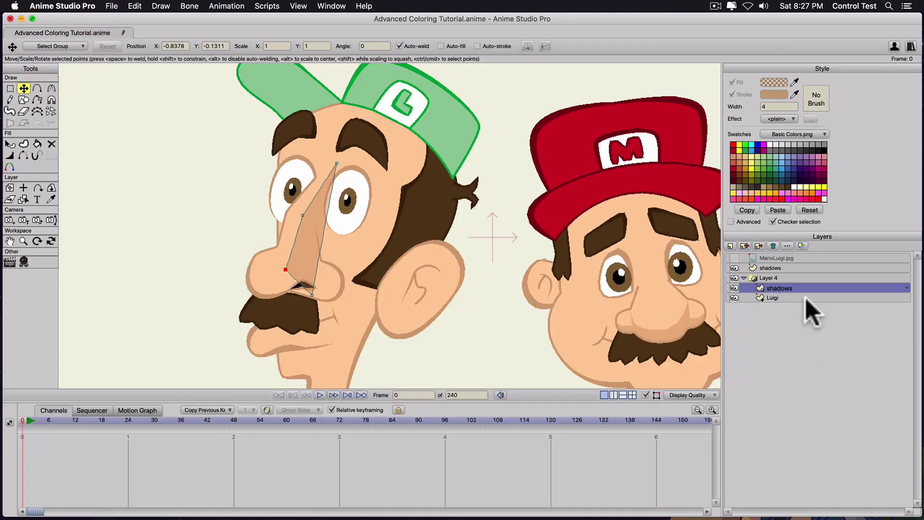
Step: Set the blending mode of the shadows layer above Luigi to Multiply and render a preview of the frame
double_click(791, 287)
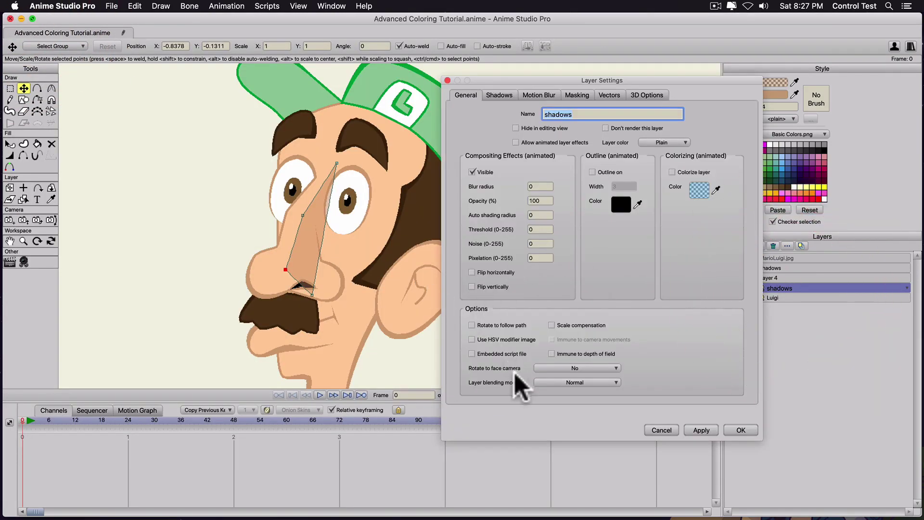
click(569, 384)
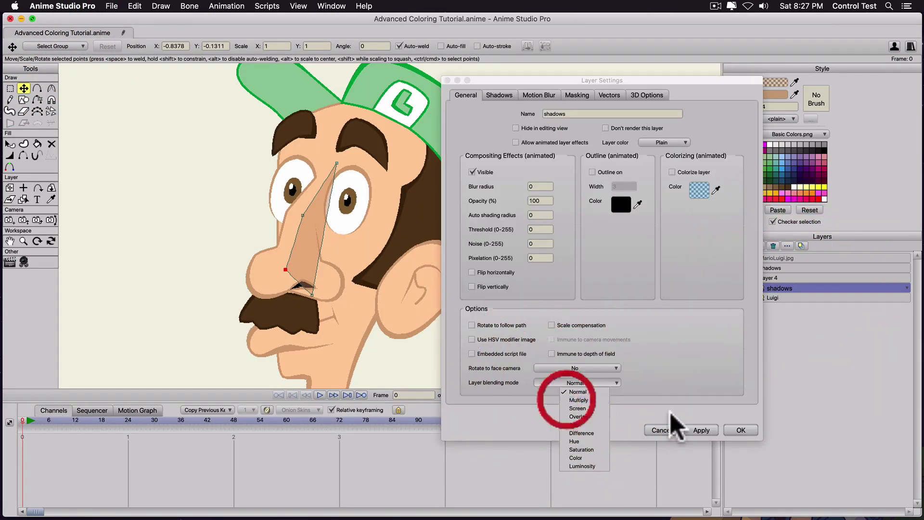
click(577, 392)
click(575, 382)
click(702, 430)
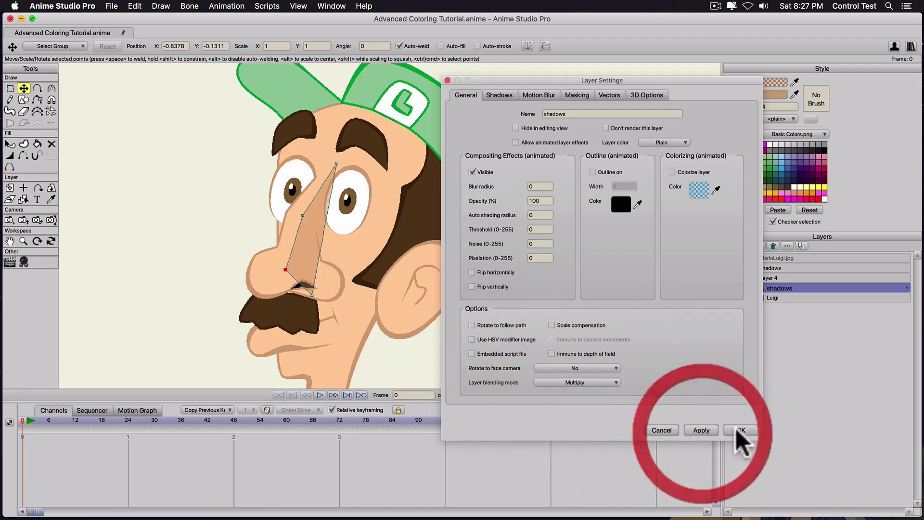
click(729, 431)
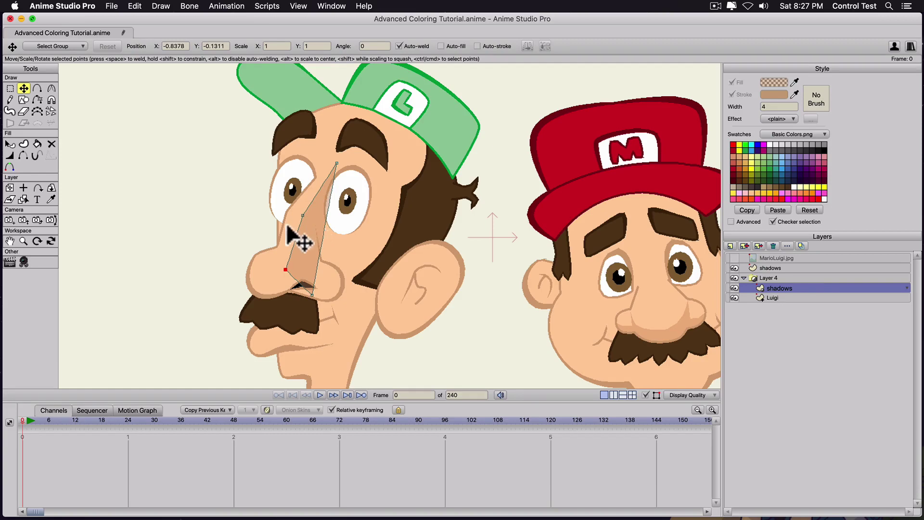
double_click(313, 243)
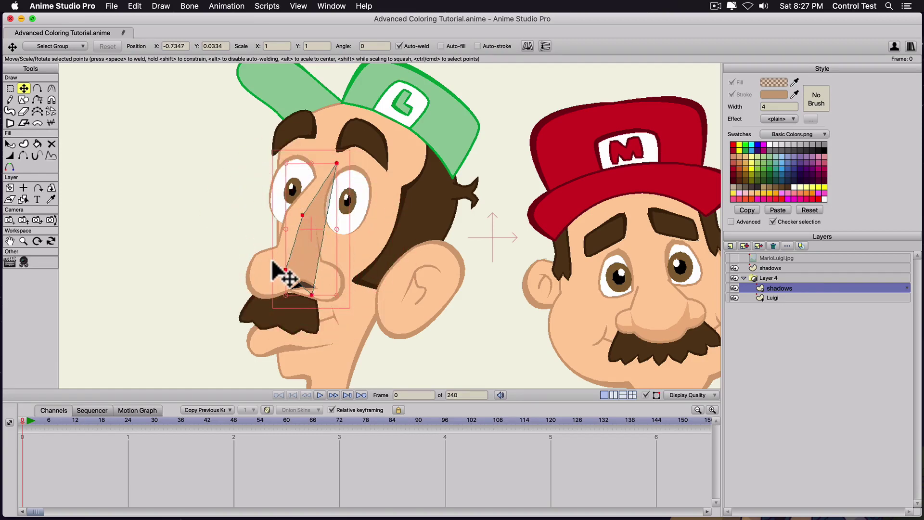
key(super+r)
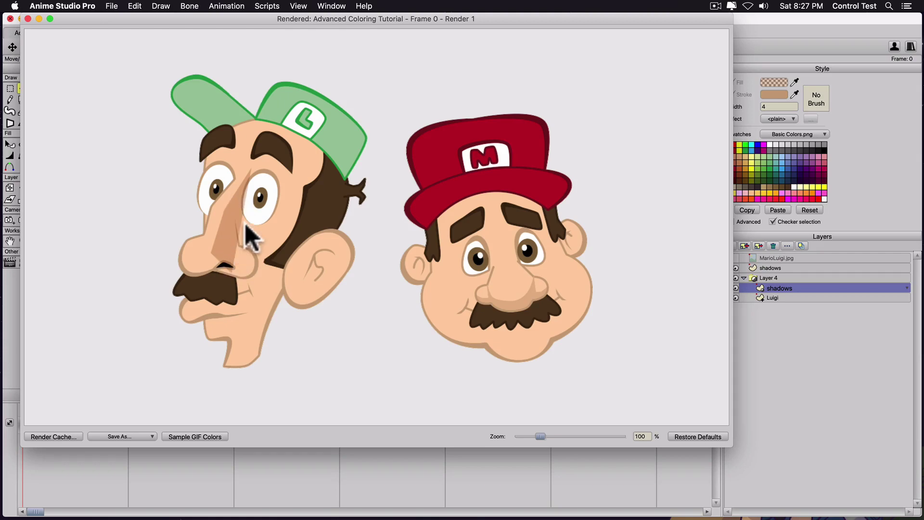
click(27, 19)
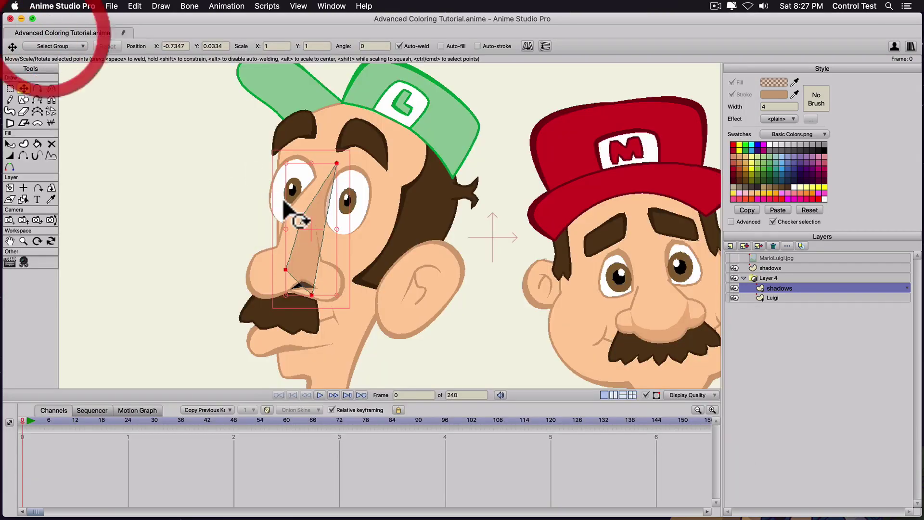
Step: Add, move and curve points to extend the shadow across the underside of Luigi's nose and fit its outer edge
key(a)
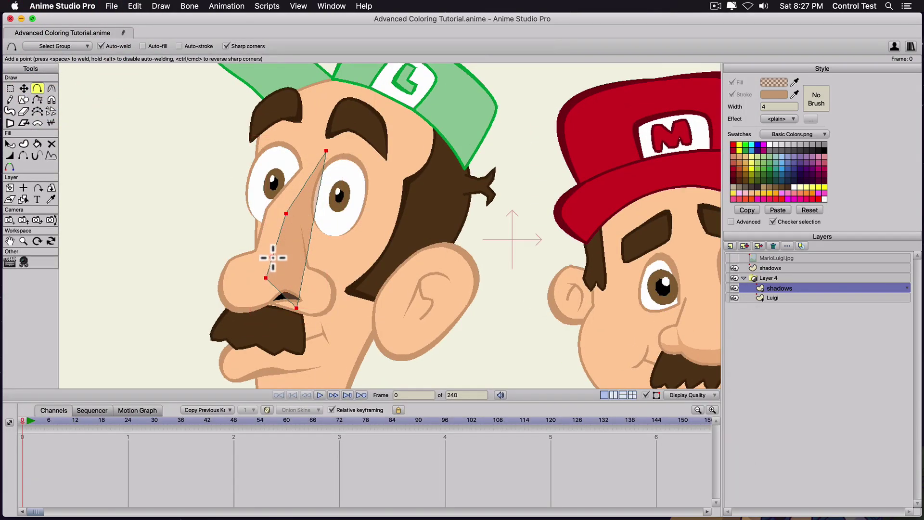
drag(272, 260, 300, 316)
key(t)
key(a)
key(t)
drag(333, 270, 328, 269)
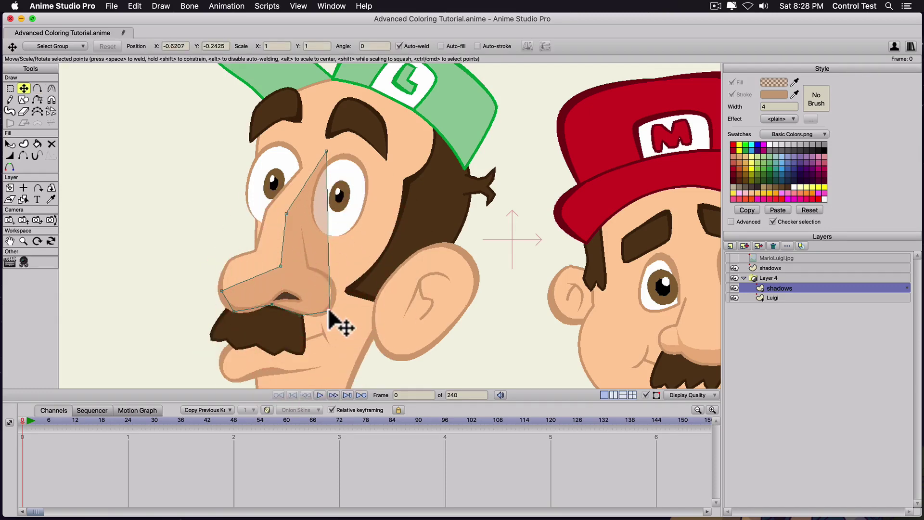
drag(330, 311, 501, 323)
key(c)
key(a)
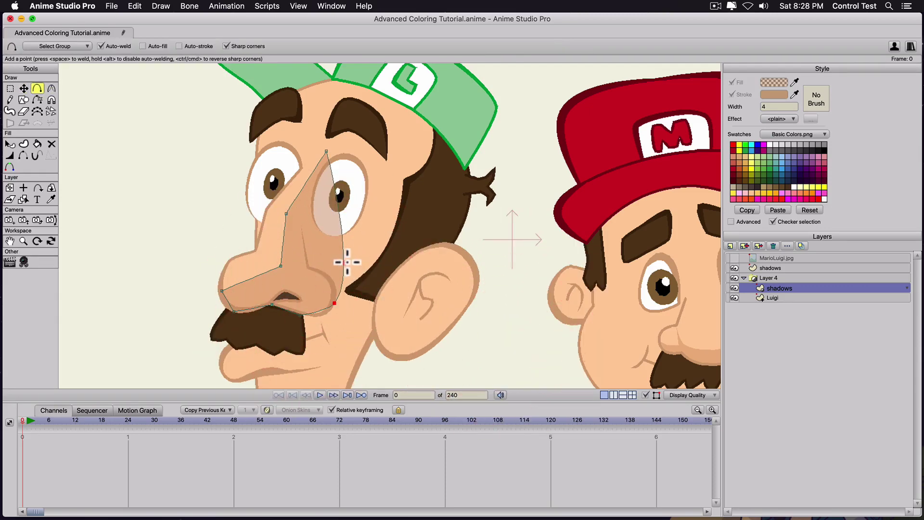
drag(345, 262, 330, 274)
drag(309, 238, 301, 235)
Step: Extend the shadow up under Luigi's eyebrow beside the green cap, adding points that follow the eye's inner and upper edge
key(t)
drag(326, 151, 387, 159)
key(a)
drag(330, 194, 359, 134)
key(t)
key(a)
key(c)
drag(360, 134, 502, 147)
key(a)
drag(343, 196, 320, 172)
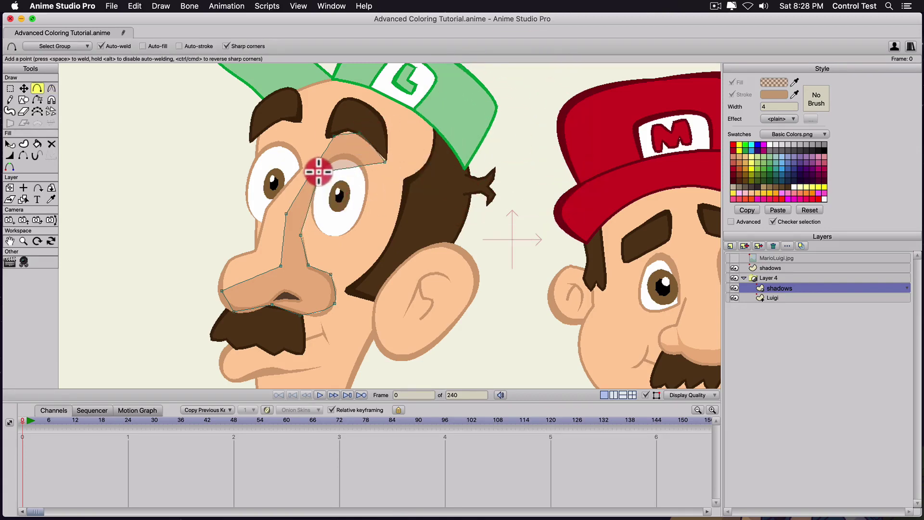
click(314, 221)
click(340, 155)
key(t)
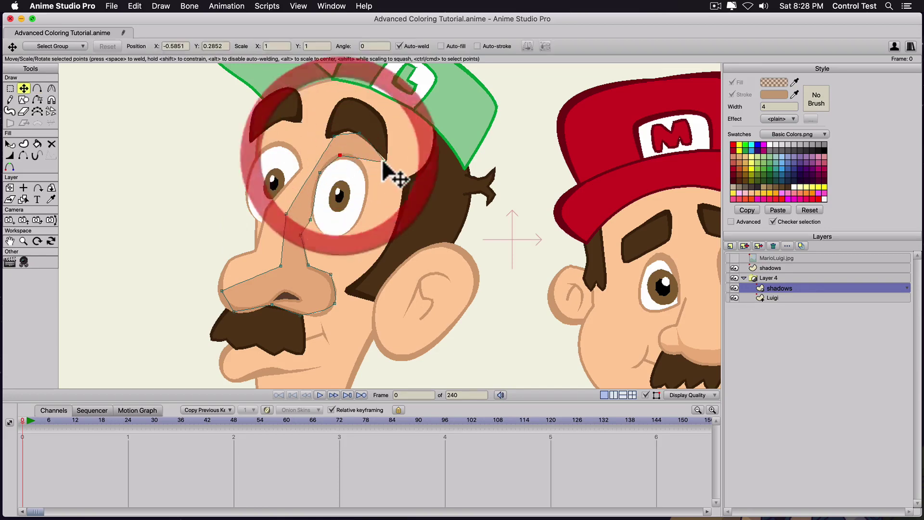
Step: Pull the shadow's outer tip down beside the same eye and add points at the eyebrow's end and the eye's edge
drag(383, 161, 372, 221)
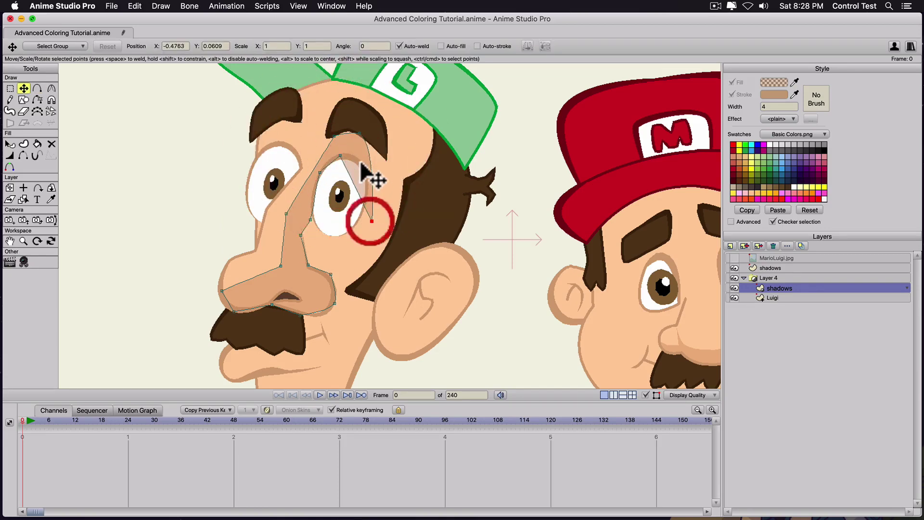
key(a)
click(384, 161)
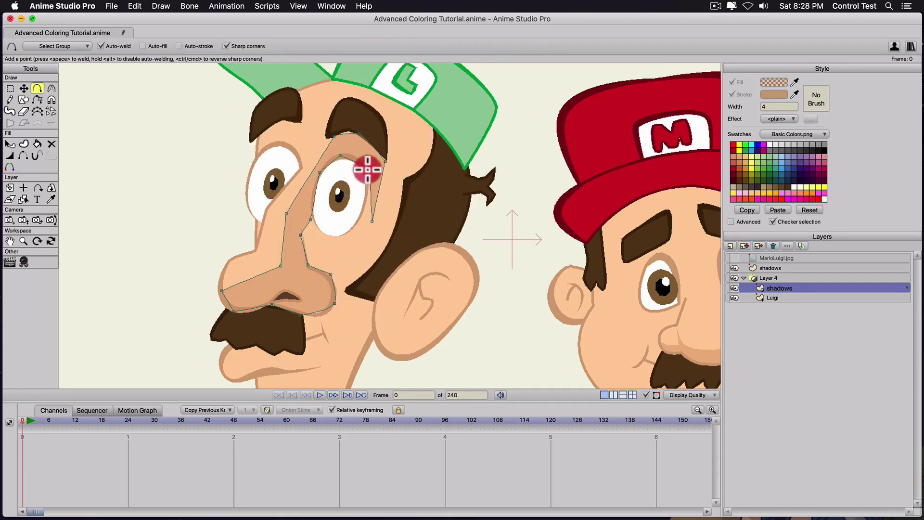
click(368, 169)
Step: Smooth the shadow's curvature at the eyebrow and along the bridge of Luigi's nose
key(c)
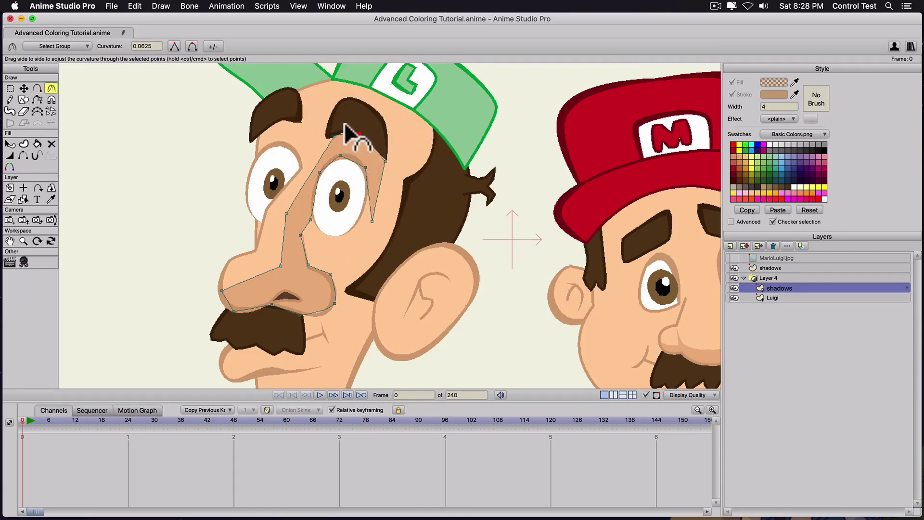
drag(344, 124, 351, 130)
drag(284, 265, 547, 326)
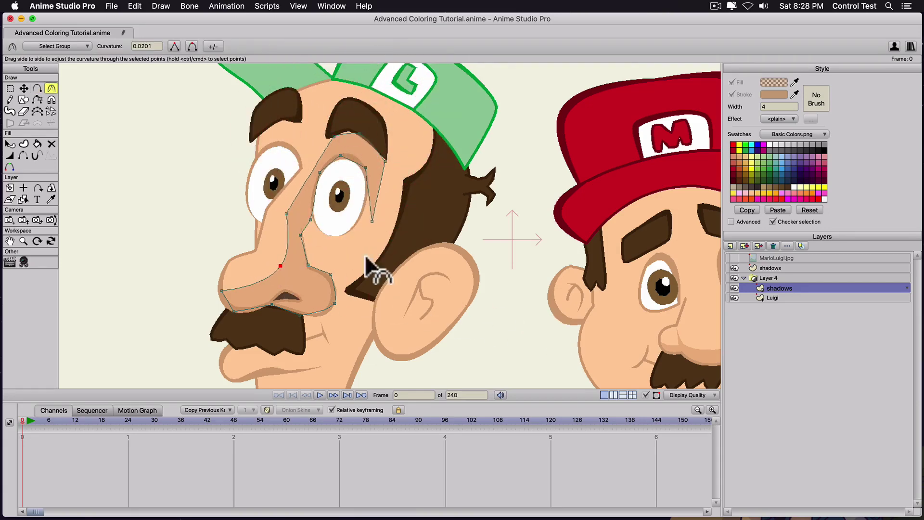
drag(280, 214, 465, 233)
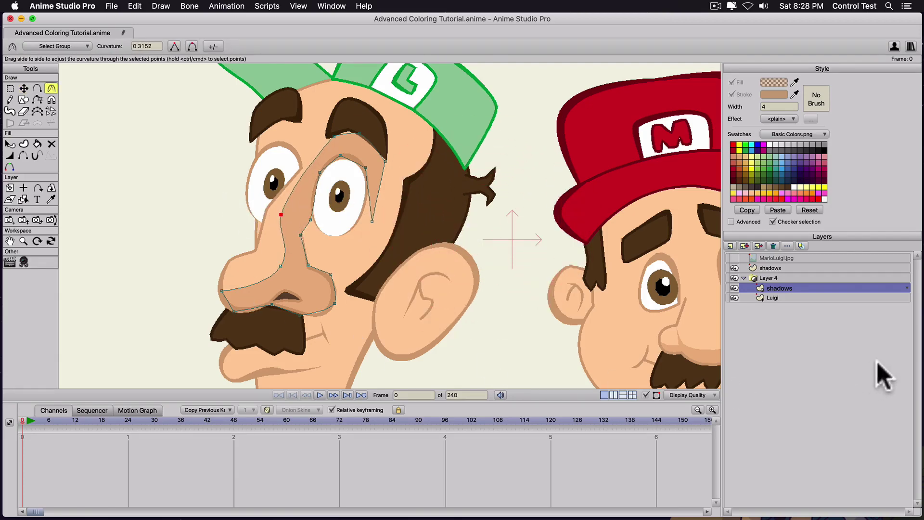
Step: Set the blur radius of the shadows layer above Luigi to 11 and render a preview of the frame
double_click(807, 287)
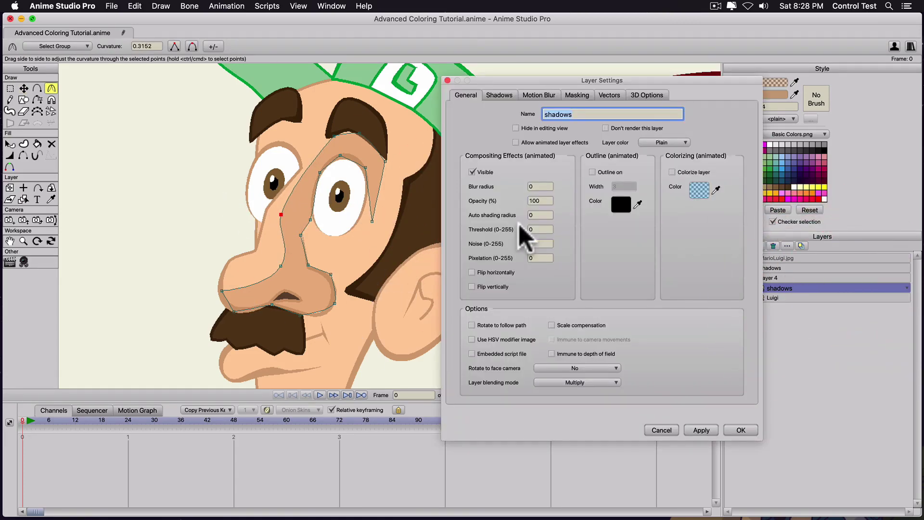
click(528, 187)
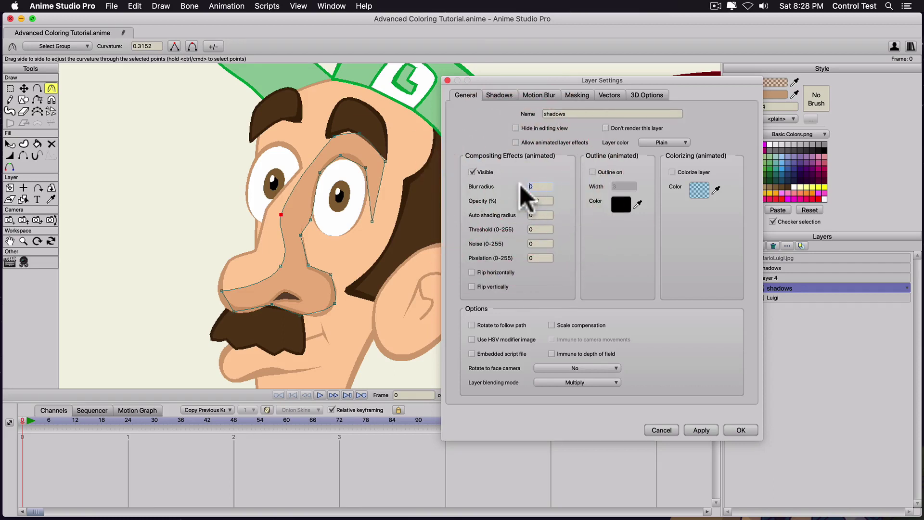
text(11)
click(699, 428)
click(737, 430)
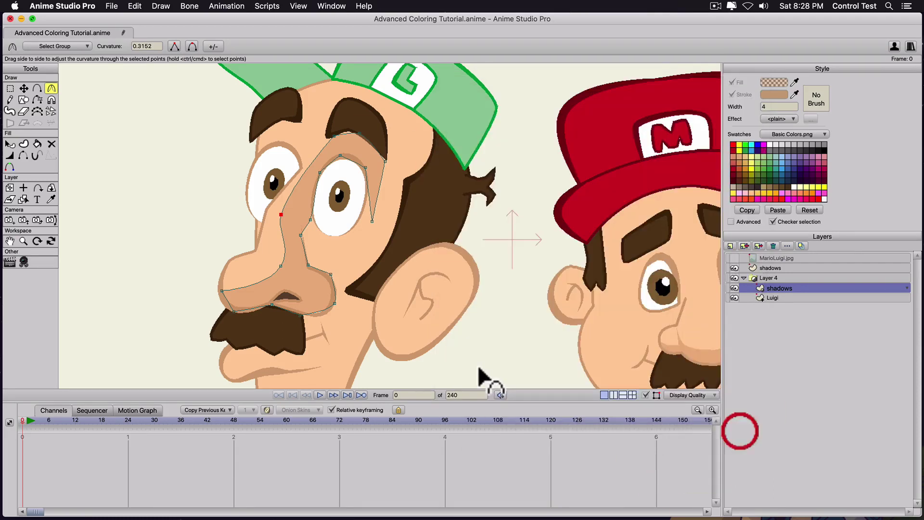
key(super+r)
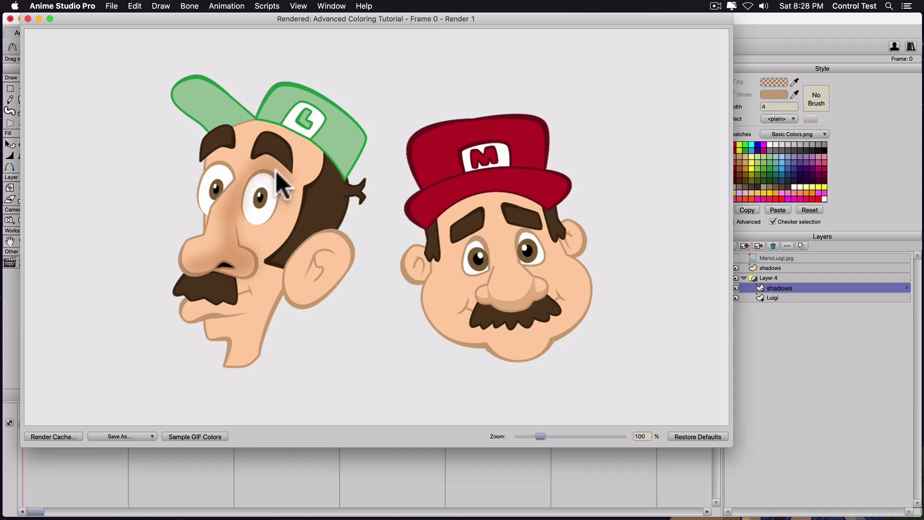
click(233, 192)
click(28, 19)
Step: Draw a second rectangular shadow over the nostril on Luigi's nose and pull its upper corner up beside the eye
key(r)
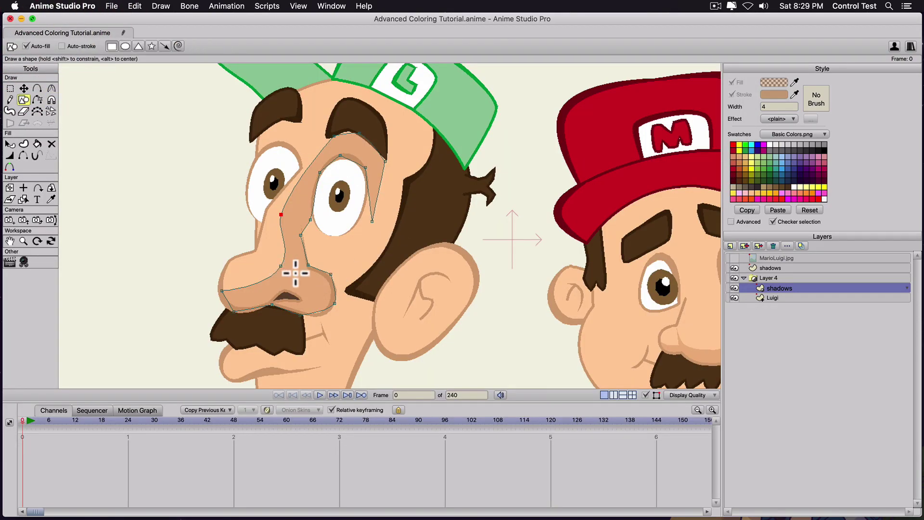
drag(290, 265, 327, 306)
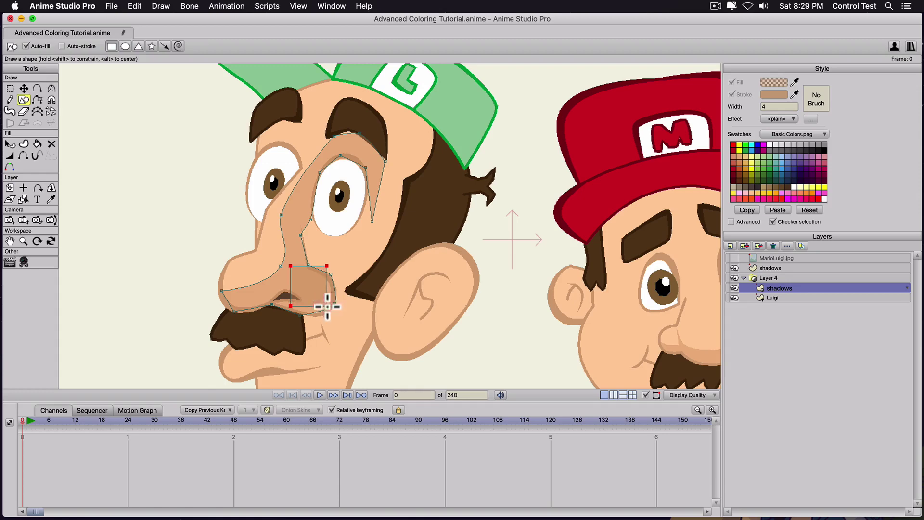
key(t)
click(327, 266)
drag(326, 265, 312, 178)
Step: Add points to the second shadow along the bridge of Luigi's nose, beside the nostril and along the nose's underside
key(a)
drag(307, 212, 297, 210)
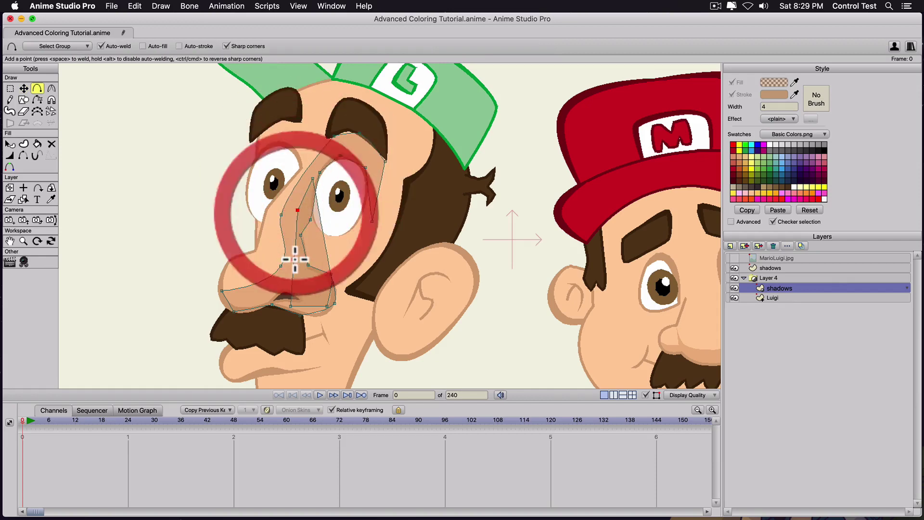
drag(294, 261, 249, 305)
drag(308, 307, 308, 313)
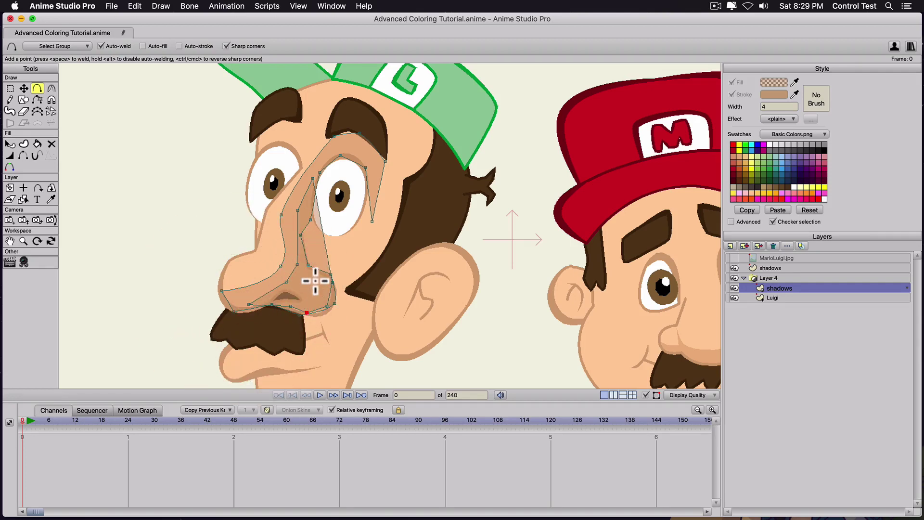
Step: Add a point on the second shadow's eye-side edge and pull it in to follow the first shadow below the eye
key(t)
drag(305, 245, 328, 244)
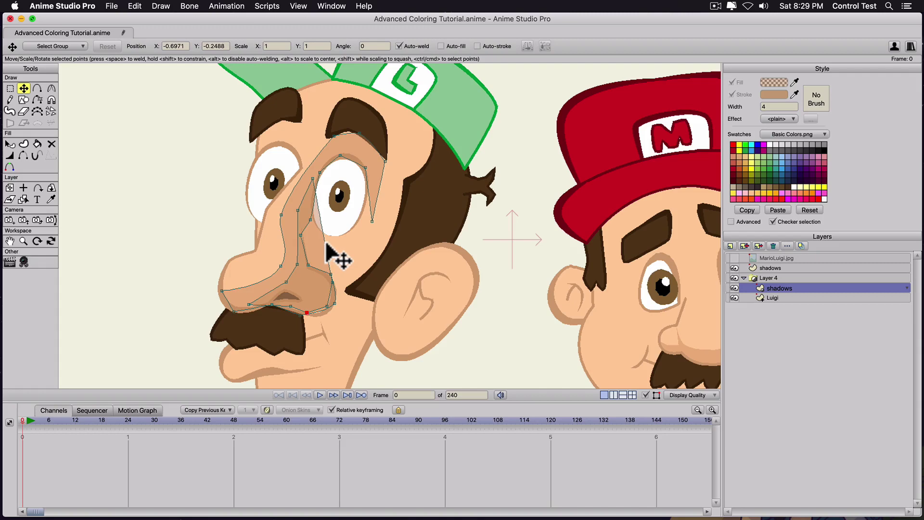
key(a)
click(304, 245)
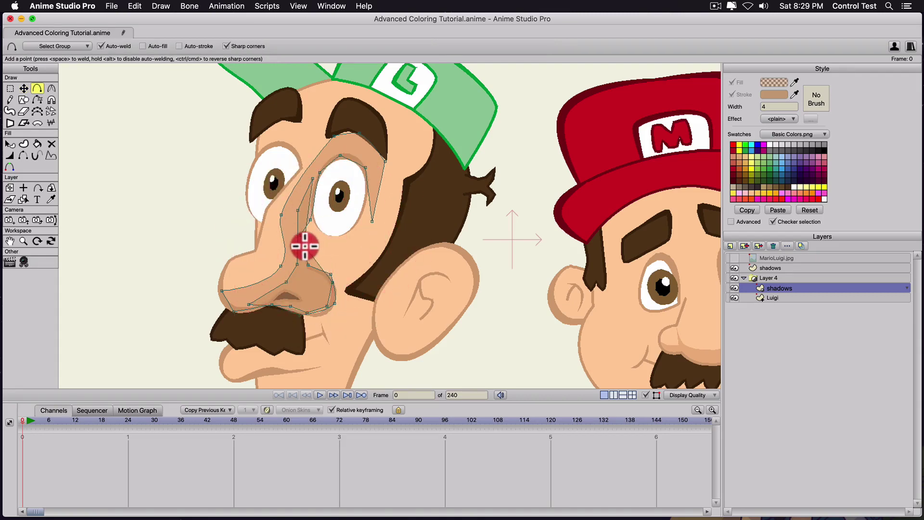
key(t)
mouse_move(301, 235)
mouse_down()
mouse_move(310, 233)
mouse_move(305, 240)
mouse_up()
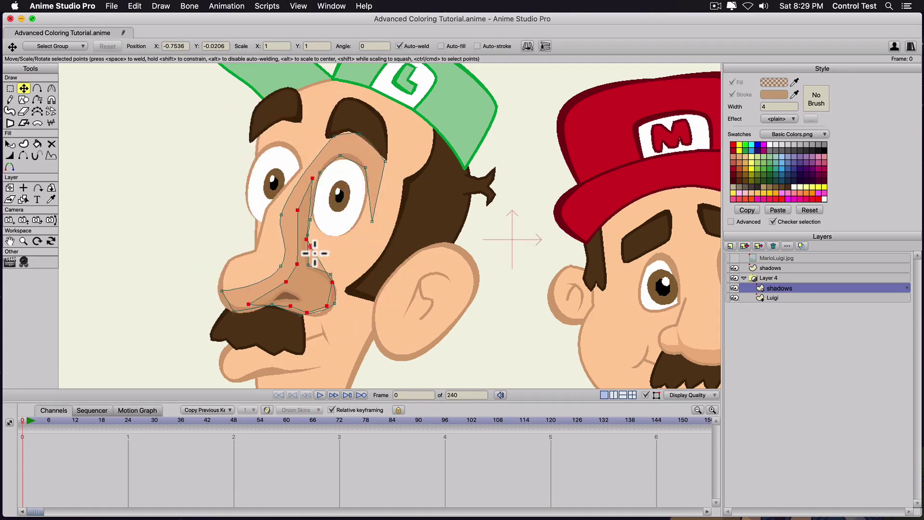
Step: Fit the second shadow's edge to the nostril wing with an extra point and render a preview of the frame
key(a)
click(315, 255)
key(t)
click(326, 308)
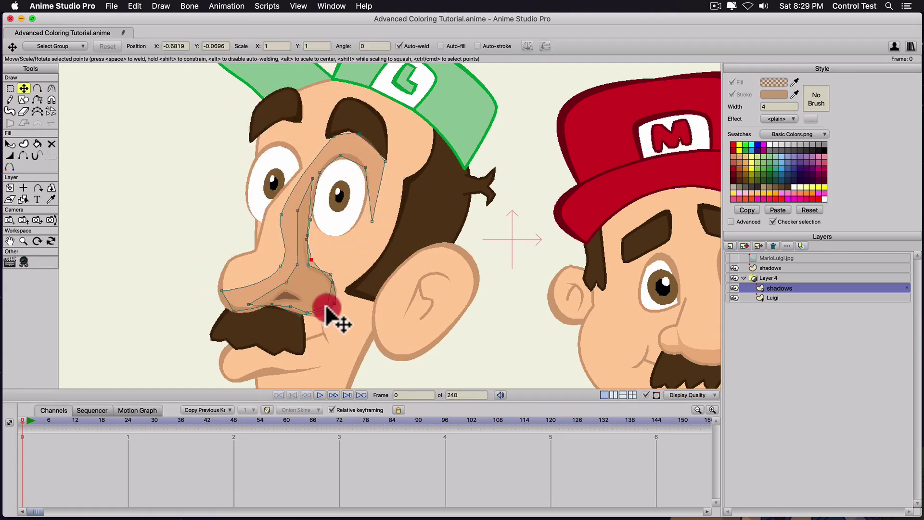
click(330, 274)
drag(308, 265, 310, 259)
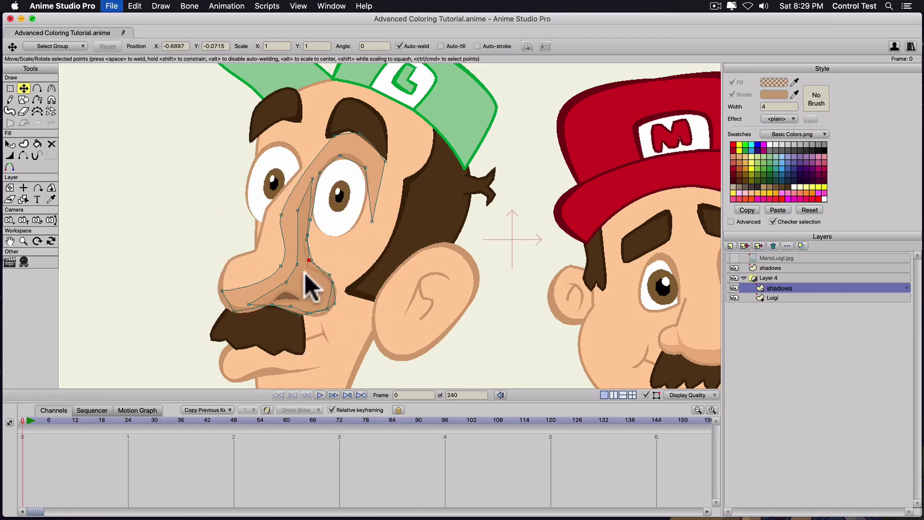
key(super+r)
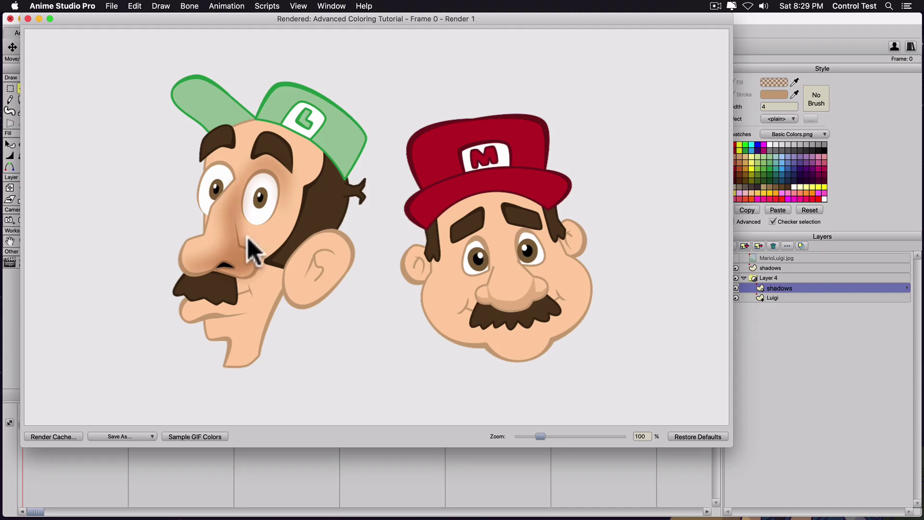
click(31, 19)
Step: Change the second nose shadow's fill to the darker brown A97E54 and render a preview of the frame
key(q)
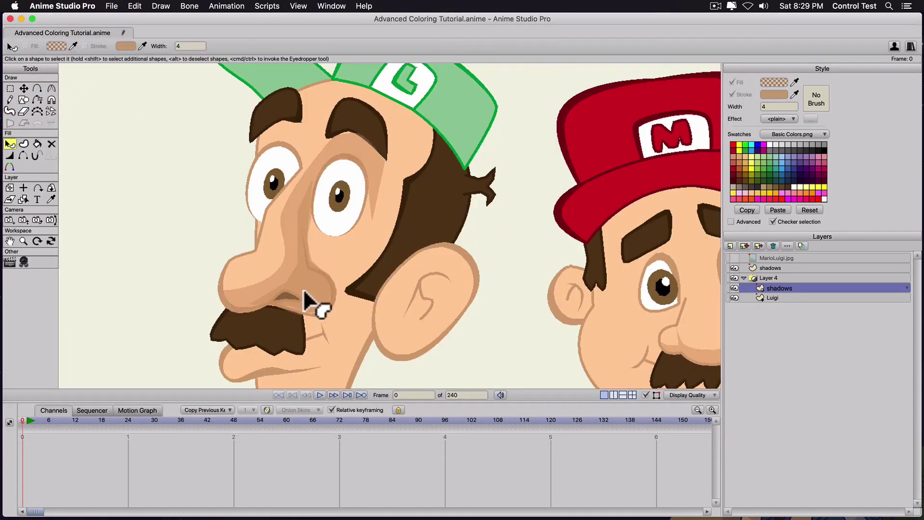
click(305, 296)
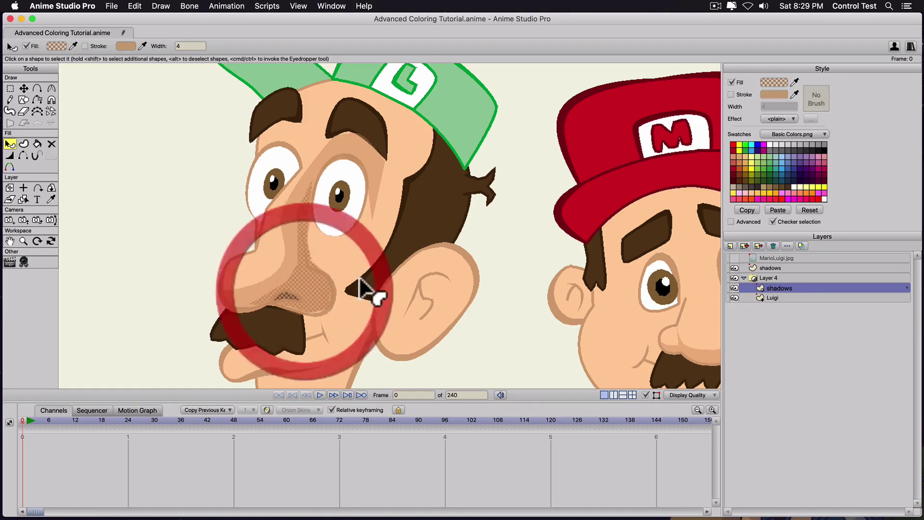
click(773, 82)
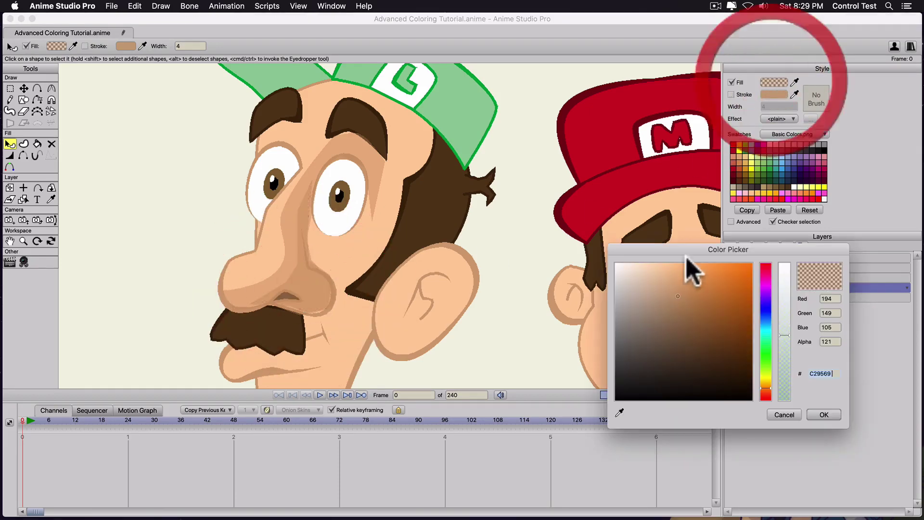
click(685, 308)
click(821, 415)
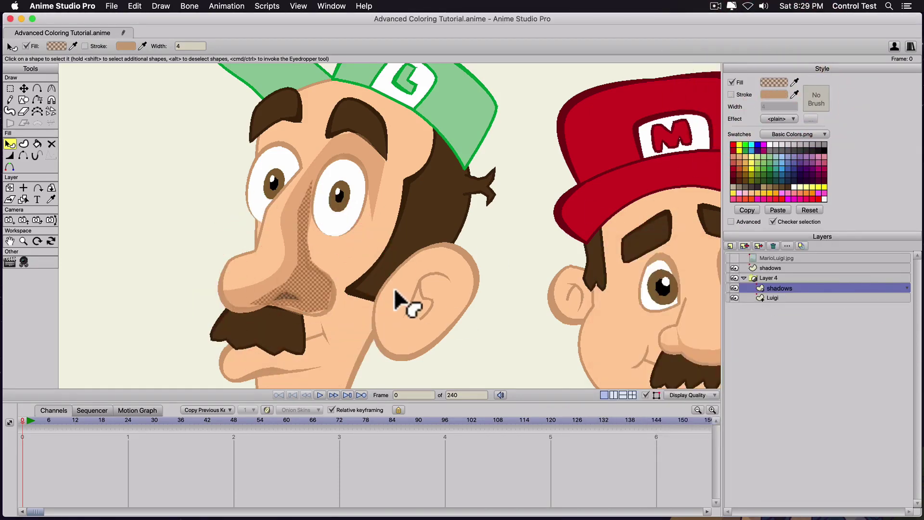
key(super+r)
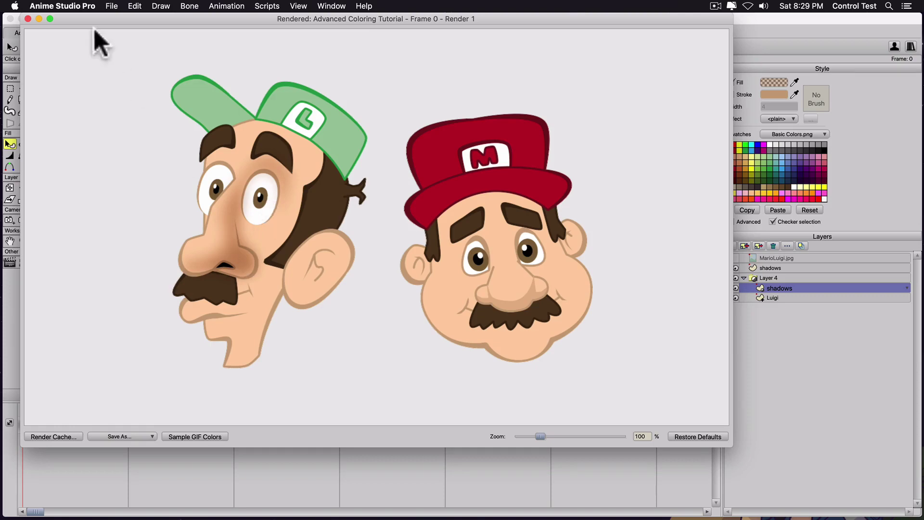
click(28, 19)
Step: Draw a rectangular shadow below Luigi's lower lip and pull its corners out to the mouth's end and past the chin and neck
drag(383, 256, 402, 152)
key(s)
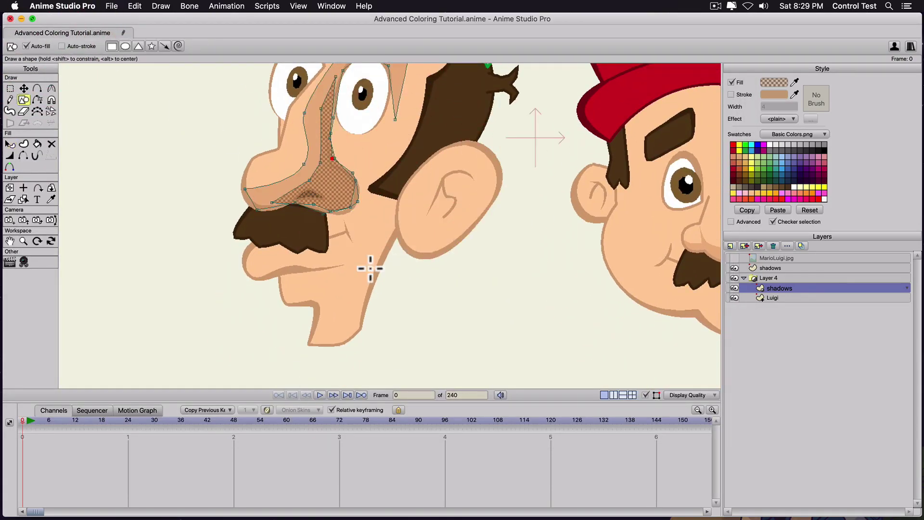
mouse_move(280, 279)
mouse_down()
mouse_move(324, 280)
mouse_move(326, 299)
mouse_up()
key(t)
drag(278, 276, 344, 263)
drag(278, 300, 262, 292)
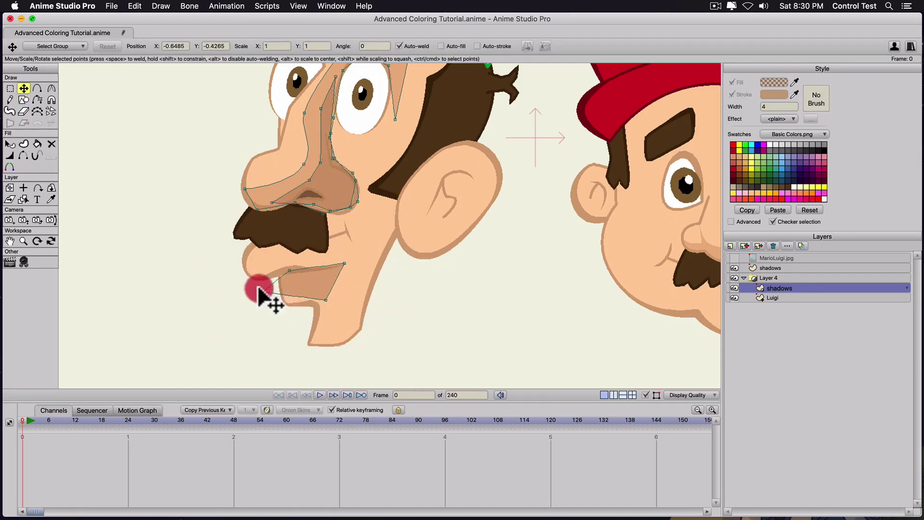
drag(326, 300, 323, 359)
Step: Add points on the chin shadow's outline beneath the lip and outside the chin, and adjust the curvature at the mouth's end
key(a)
click(275, 279)
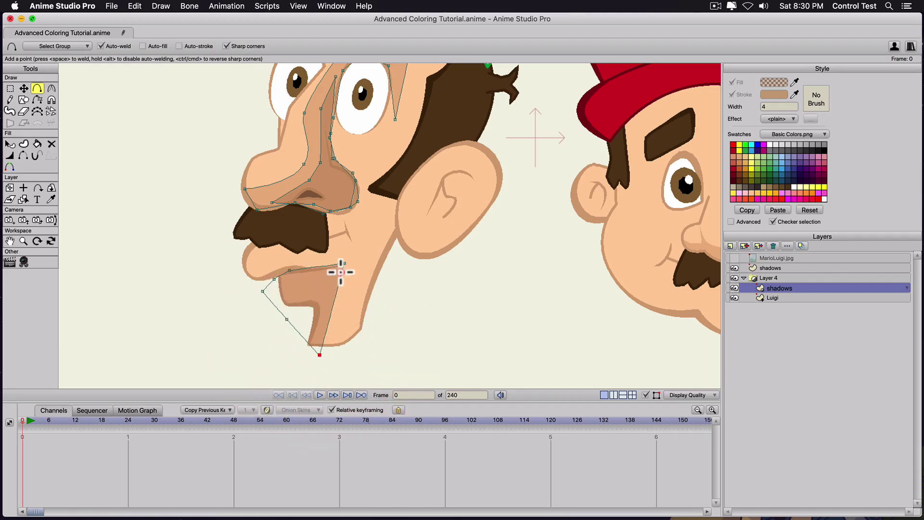
key(c)
drag(347, 264, 401, 252)
Step: Create a smaller shadow shape directly under Luigi's lower lip, fitting its points to the lip's edge
key(a)
click(316, 270)
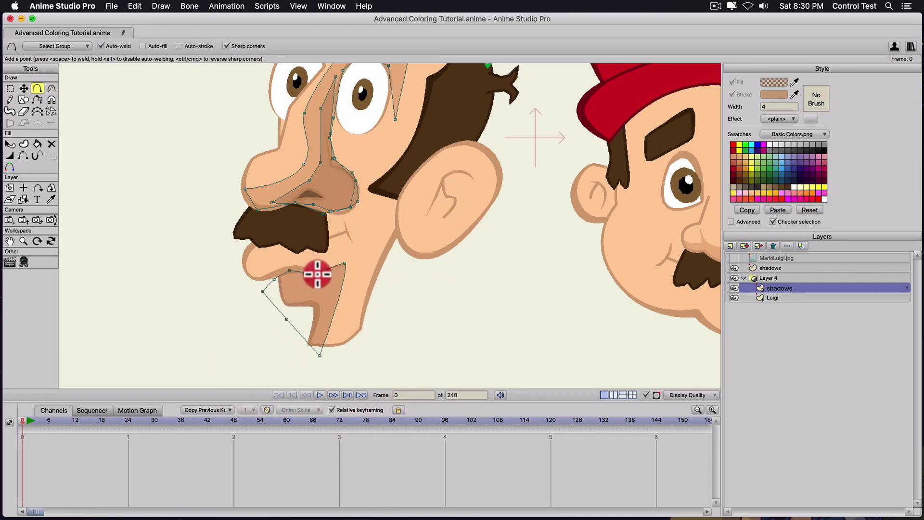
key(t)
click(316, 268)
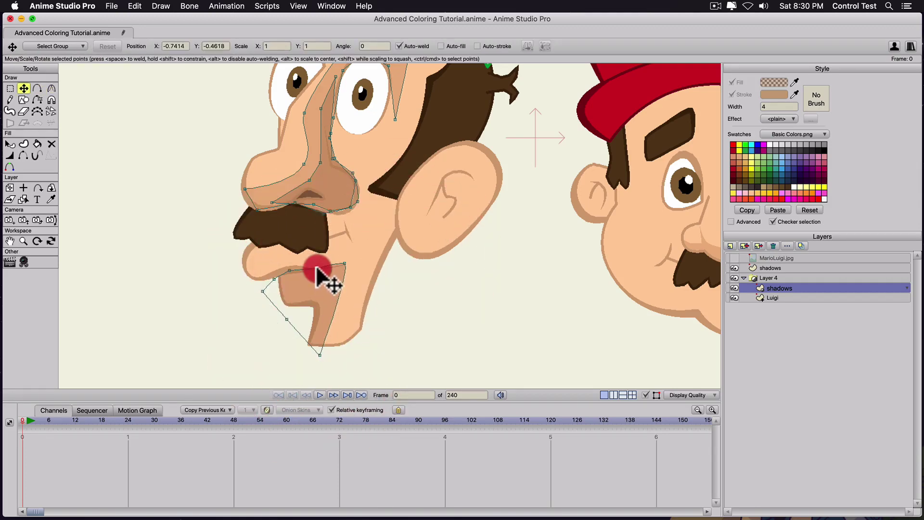
mouse_move(278, 292)
mouse_down()
mouse_move(309, 265)
mouse_move(276, 268)
mouse_move(326, 268)
mouse_move(304, 291)
mouse_move(282, 292)
mouse_move(282, 273)
mouse_up()
Step: Edit the fill colour of the small shadow under Luigi's lower lip and render a preview of the frame
key(q)
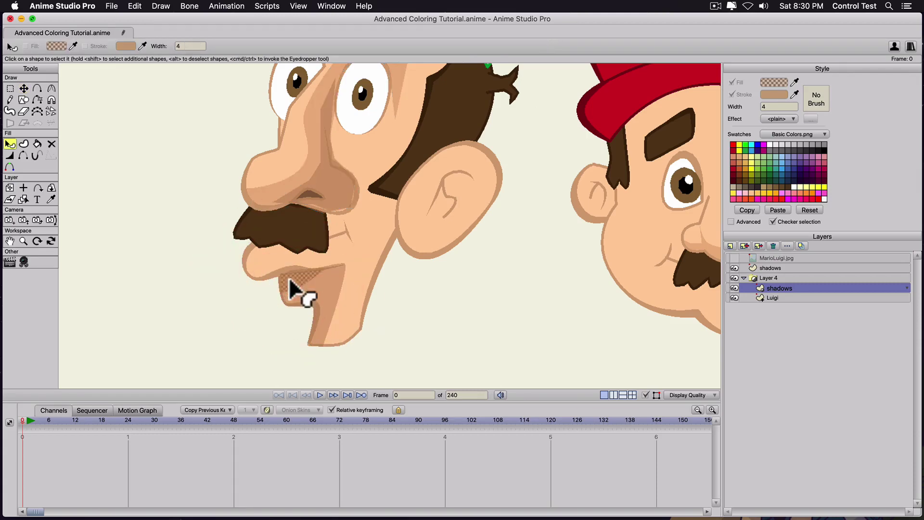
click(299, 289)
click(780, 83)
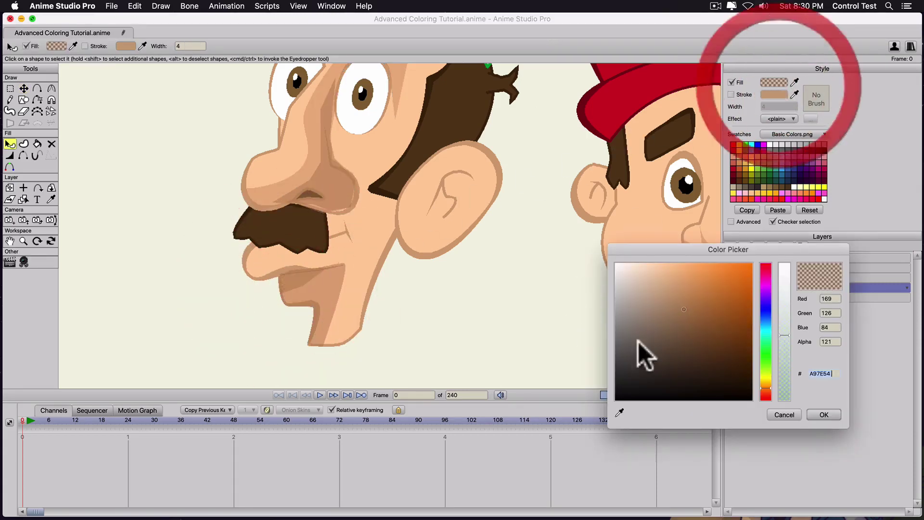
click(824, 417)
click(497, 313)
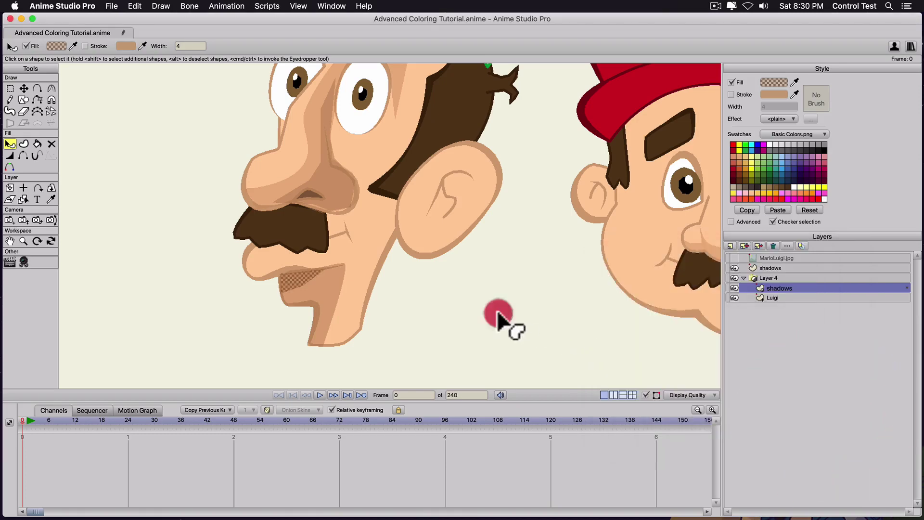
scroll(299, 247, down, 3)
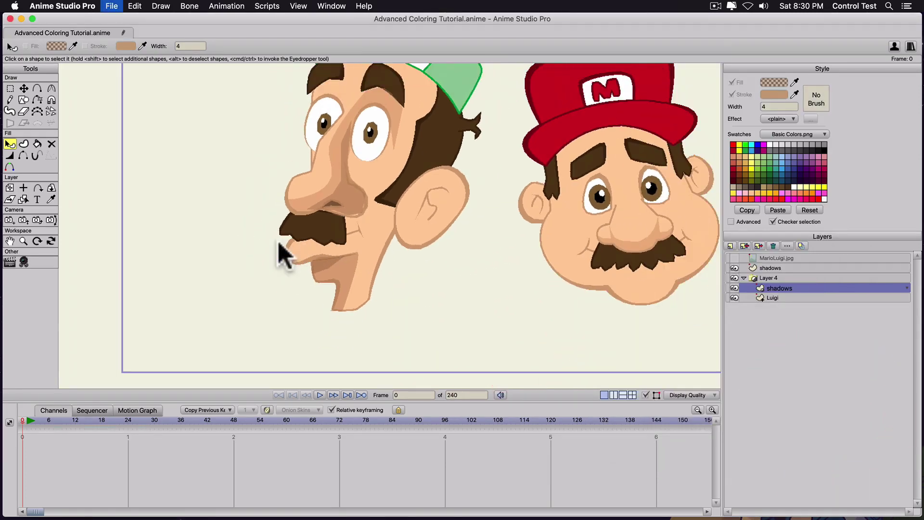
key(super+r)
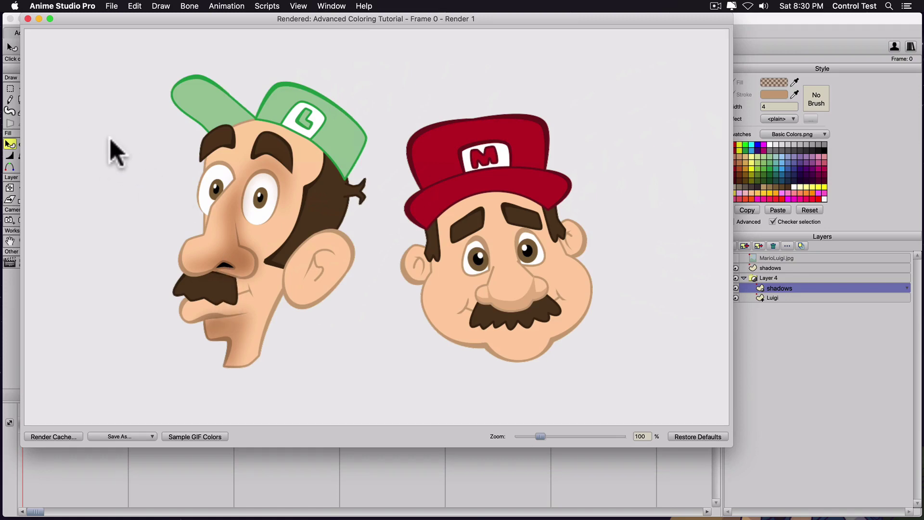
click(26, 19)
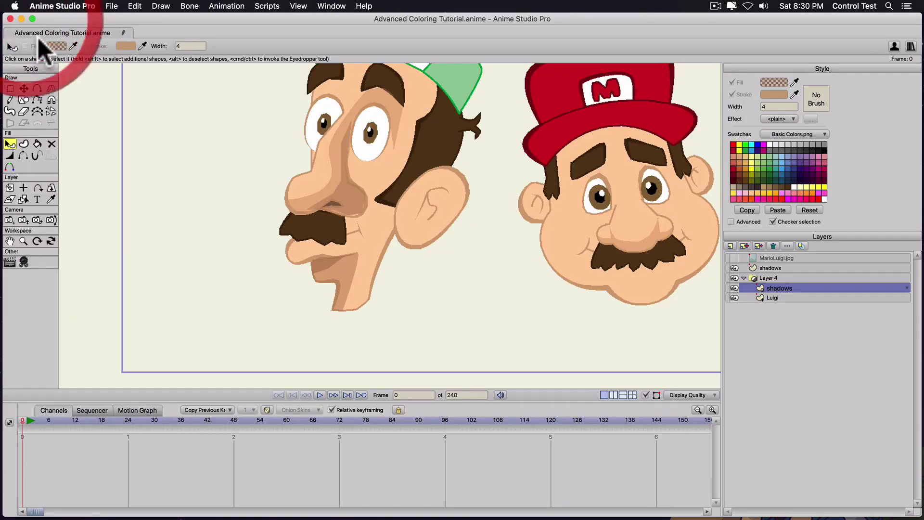
Step: Draw a rectangular shadow over Luigi's ear and back hair, with its lower corner pulled to the neck beneath the ear
scroll(341, 164, down, 2)
mouse_move(390, 140)
mouse_down()
mouse_move(302, 181)
mouse_move(349, 200)
mouse_move(363, 312)
mouse_move(382, 277)
mouse_move(366, 345)
mouse_move(367, 289)
mouse_move(276, 309)
mouse_up()
key(r)
scroll(324, 179, up, 1)
key(t)
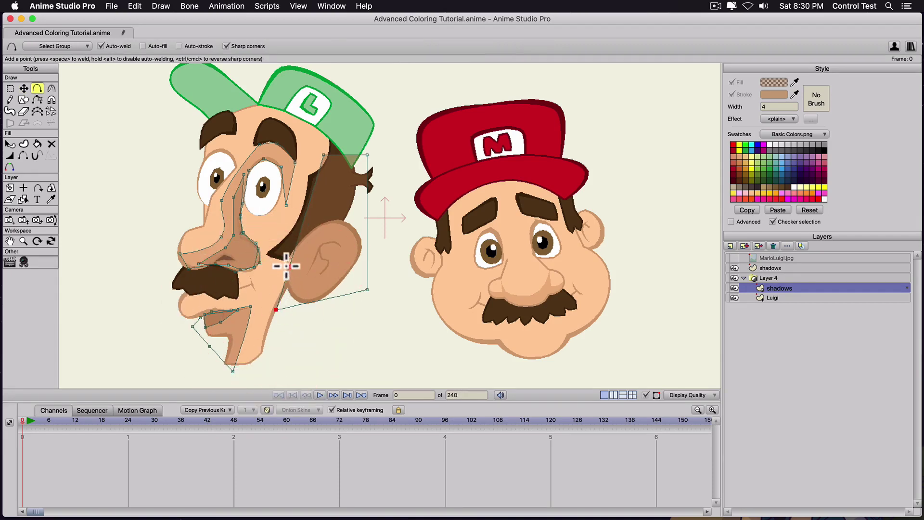
Step: Reshape the shadow's inner edge with points across Luigi's ear and at the ear's top, adjusting the curvature
key(a)
drag(289, 265, 463, 272)
key(c)
key(a)
click(326, 221)
Step: Fit the shadow to Luigi's back hair with points below the cap, behind the head and at the ear's top, and render a preview
key(t)
drag(323, 159, 356, 174)
key(a)
click(333, 184)
key(t)
key(a)
click(384, 161)
drag(379, 205, 341, 221)
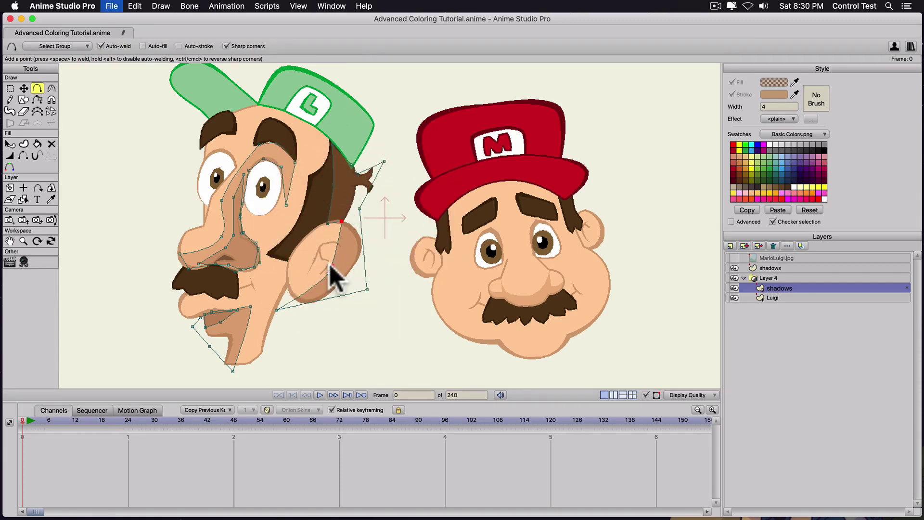
key(super+r)
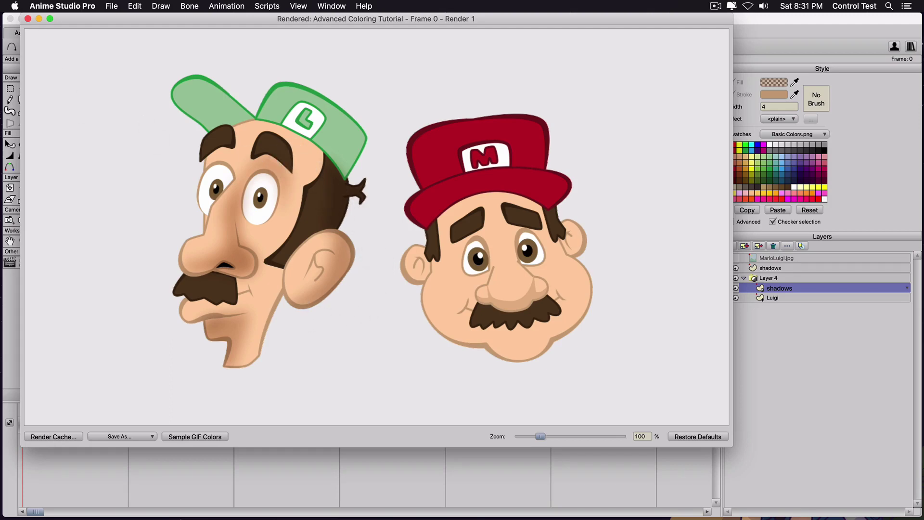
click(27, 18)
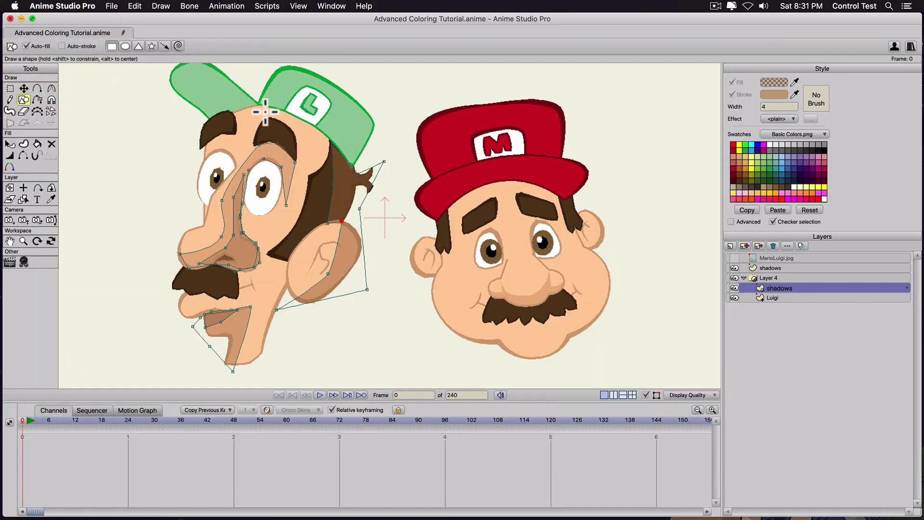
Step: Try a rectangular shadow over Luigi's forehead and eyebrow beneath the cap, and undo it
drag(257, 109, 297, 133)
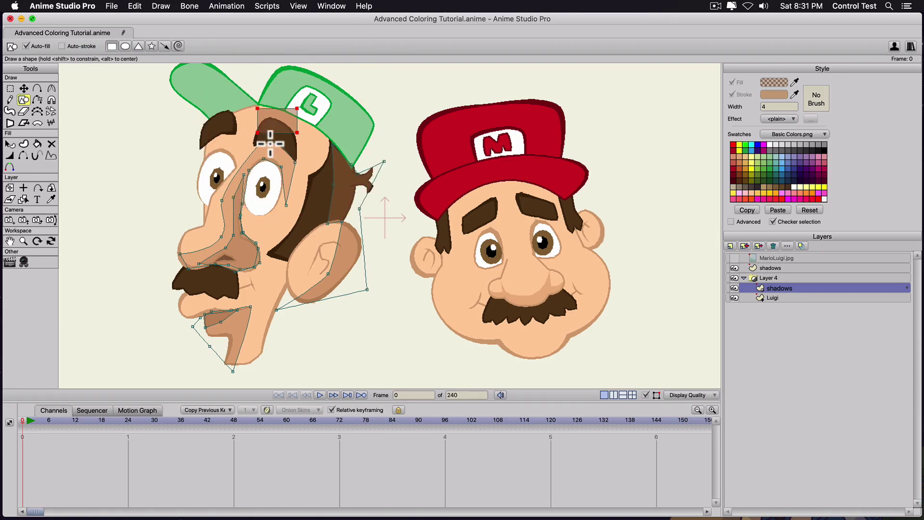
key(super+z)
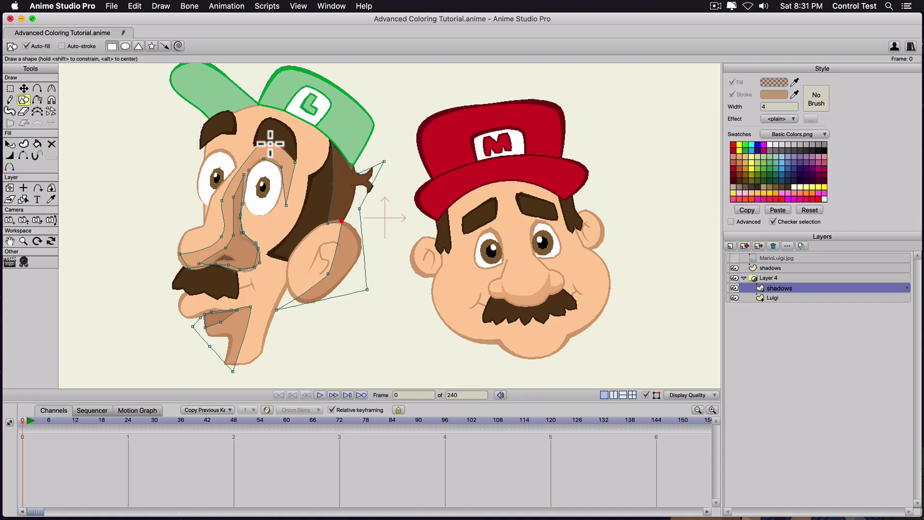
Step: Add a new vector layer named highlights above the shadows layer inside Luigi's group
scroll(308, 265, up, 1)
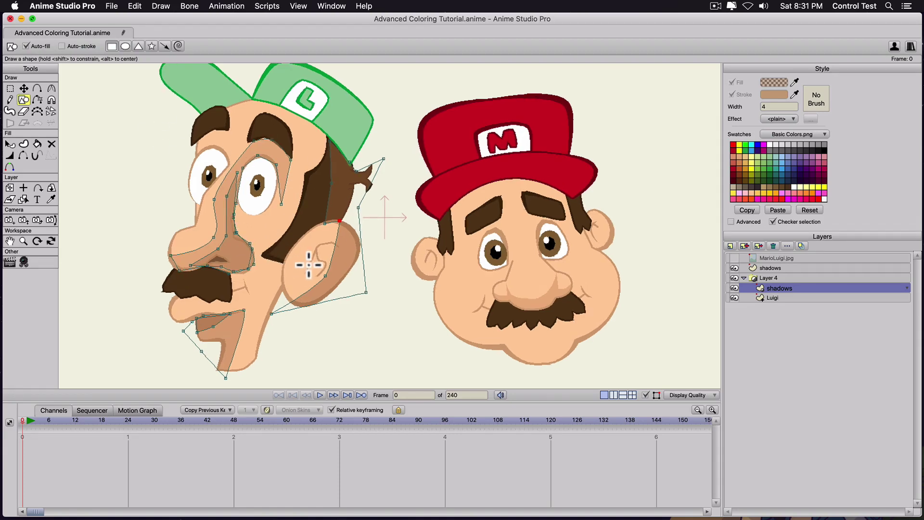
click(731, 246)
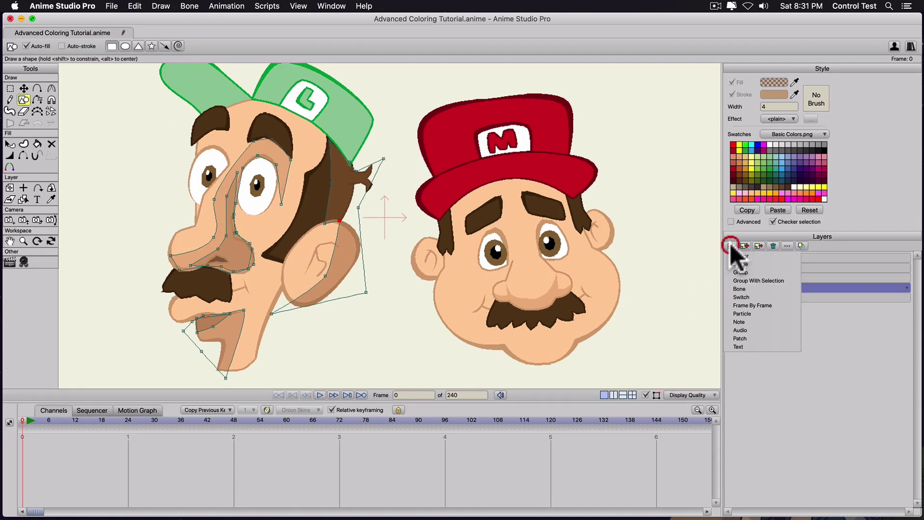
click(736, 256)
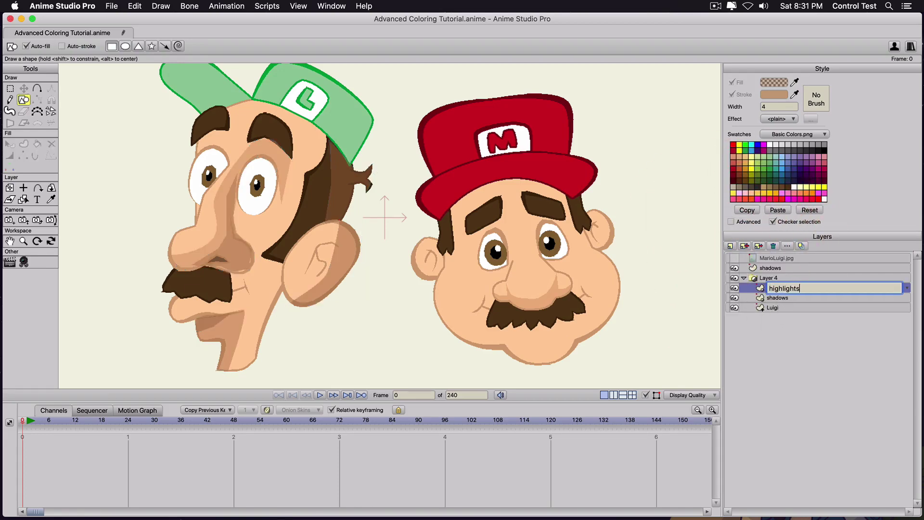
key(Return)
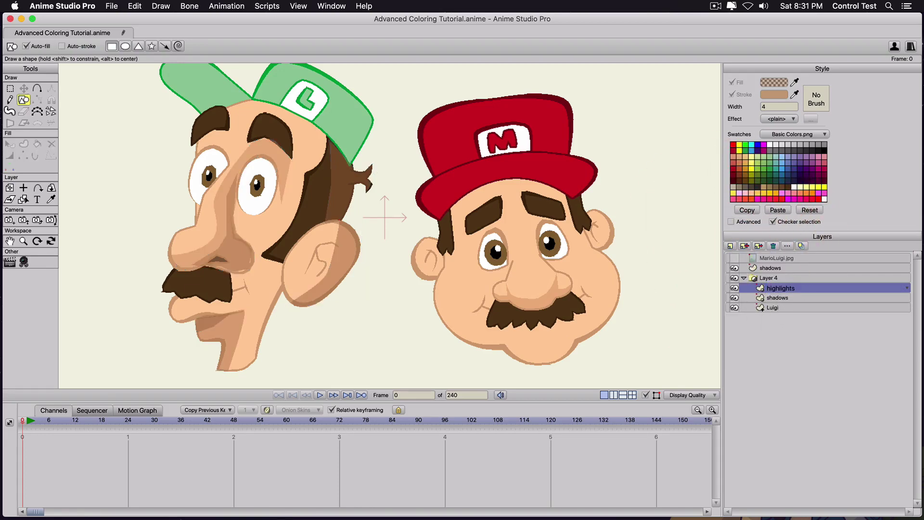
click(771, 83)
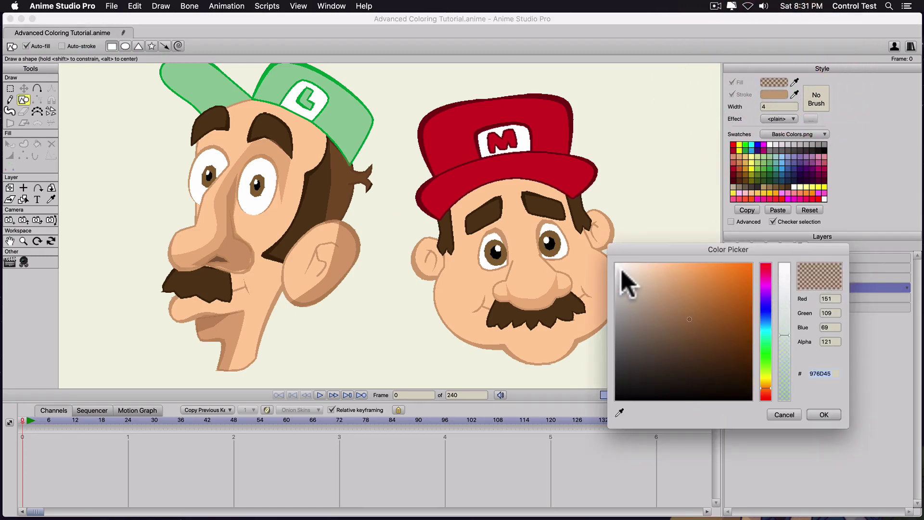
mouse_move(624, 266)
mouse_down()
mouse_move(629, 255)
mouse_move(653, 255)
mouse_up()
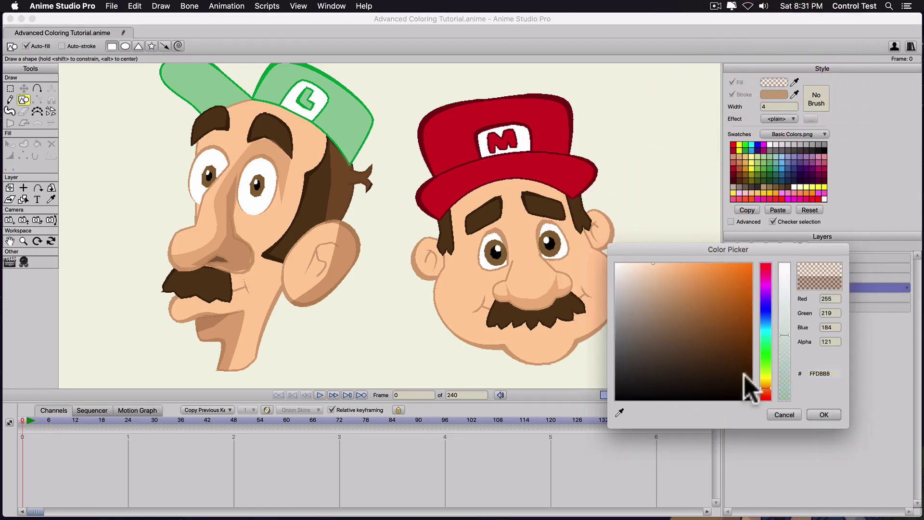
click(795, 81)
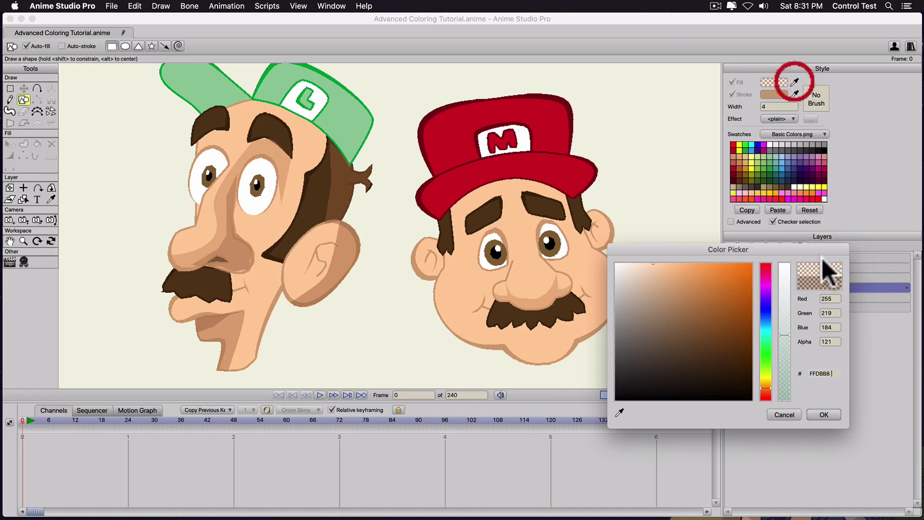
click(785, 415)
click(774, 82)
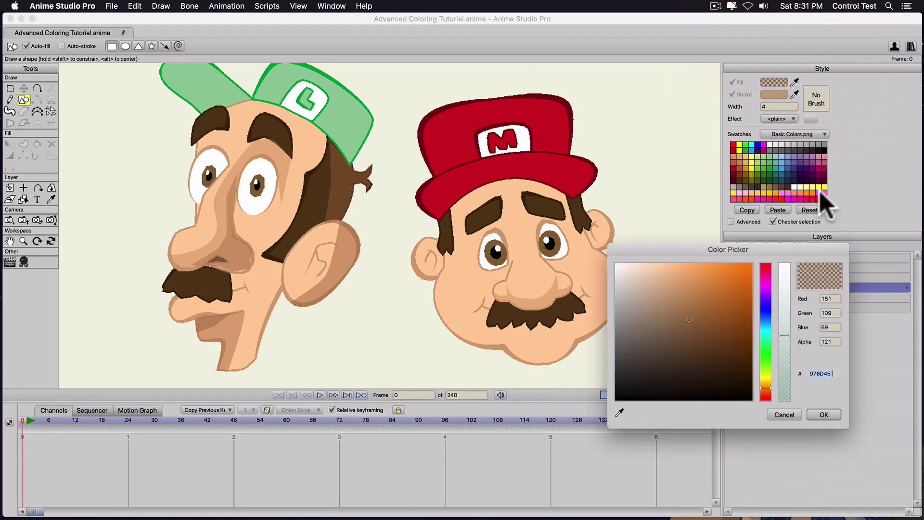
click(784, 415)
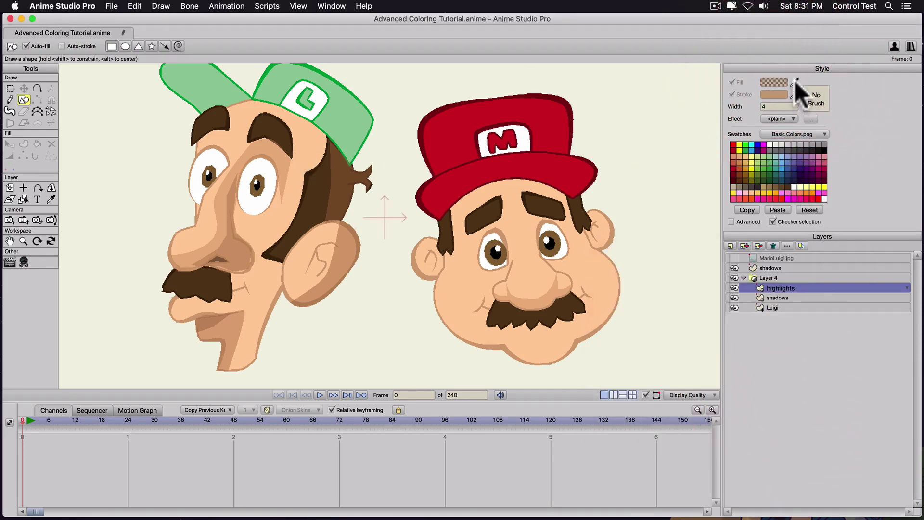
Step: Sample Luigi's skin colour as the fill, then lighten it to FFE7CF with alpha 255
drag(795, 82, 311, 151)
click(773, 82)
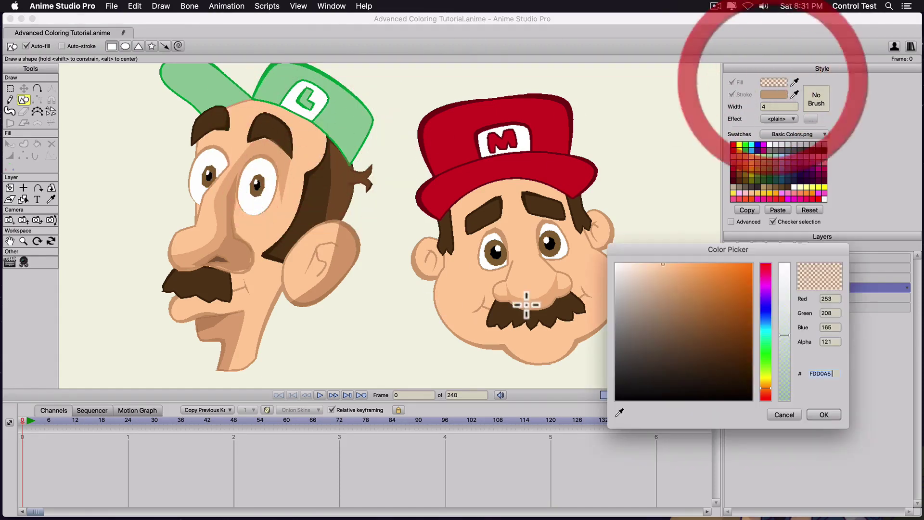
click(648, 263)
drag(648, 263, 641, 262)
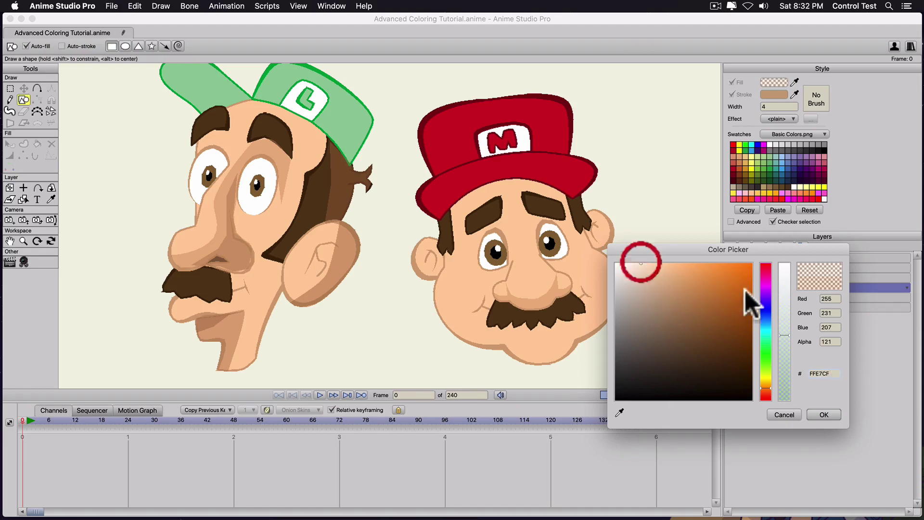
drag(784, 313, 781, 247)
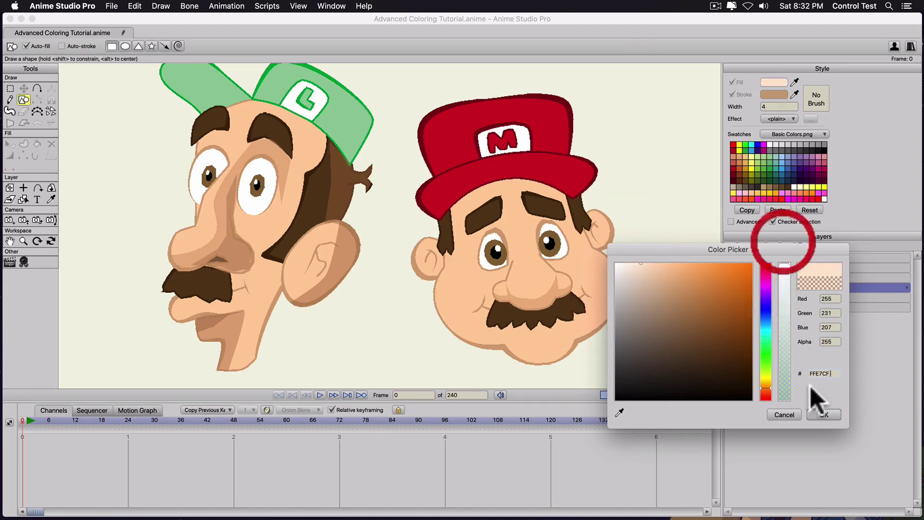
click(823, 413)
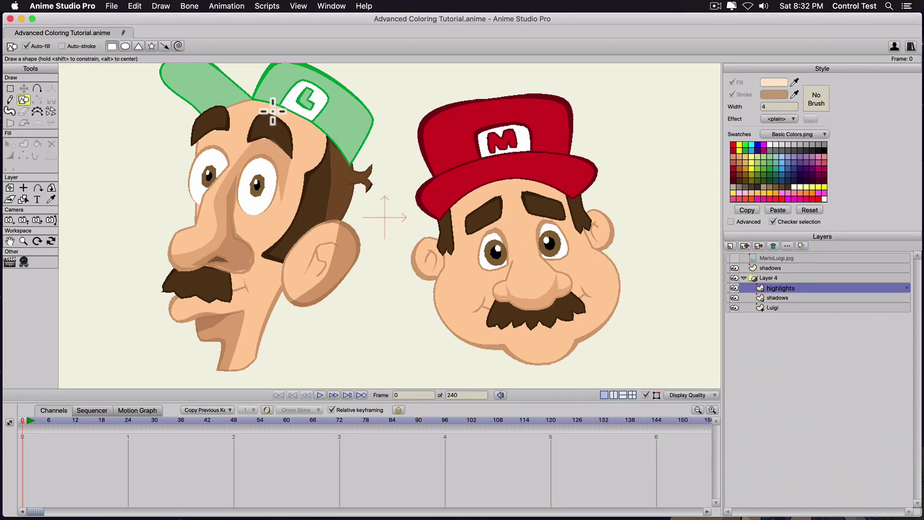
scroll(237, 126, up, 1)
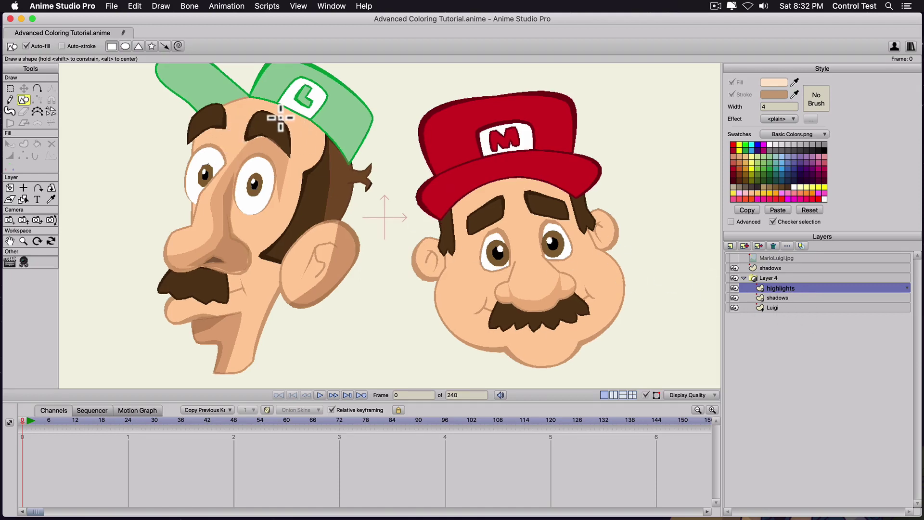
click(241, 120)
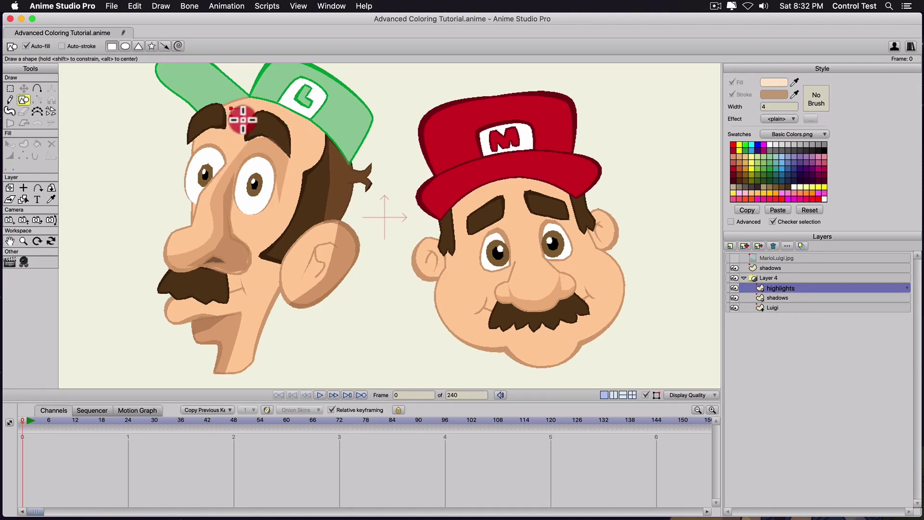
click(242, 119)
click(242, 118)
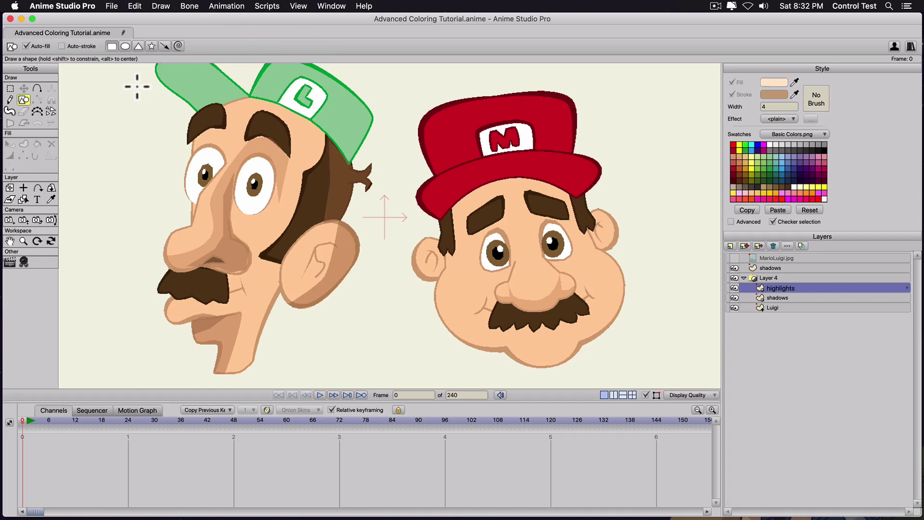
Step: Draw a small oval highlight on the tip of Luigi's nose and render a preview
click(125, 46)
click(189, 238)
drag(189, 237, 194, 233)
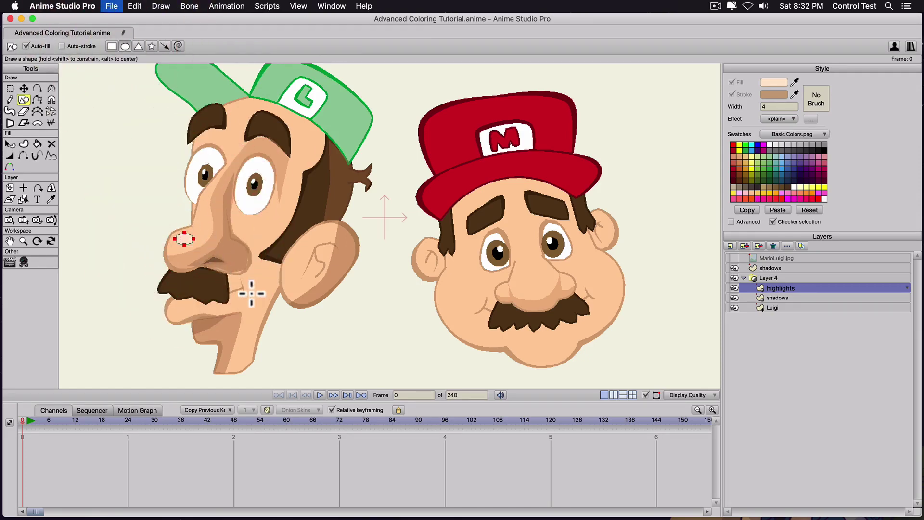
key(super+r)
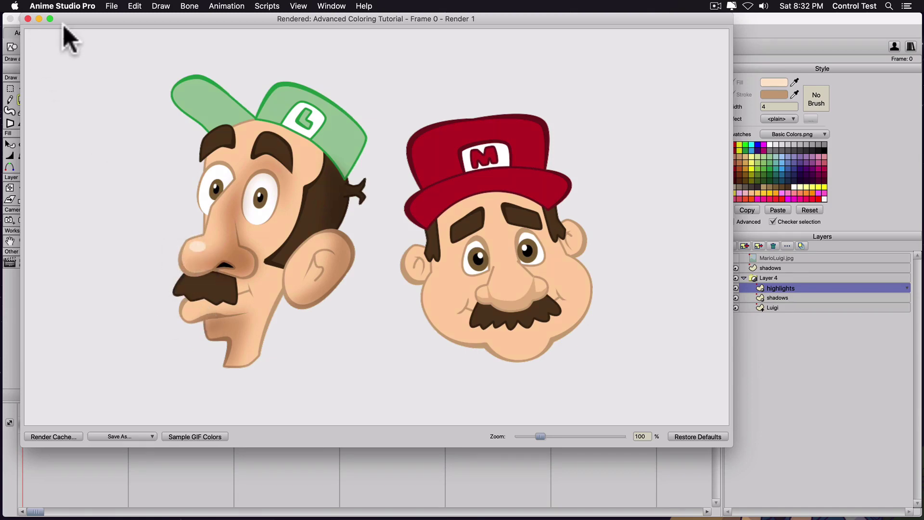
click(28, 18)
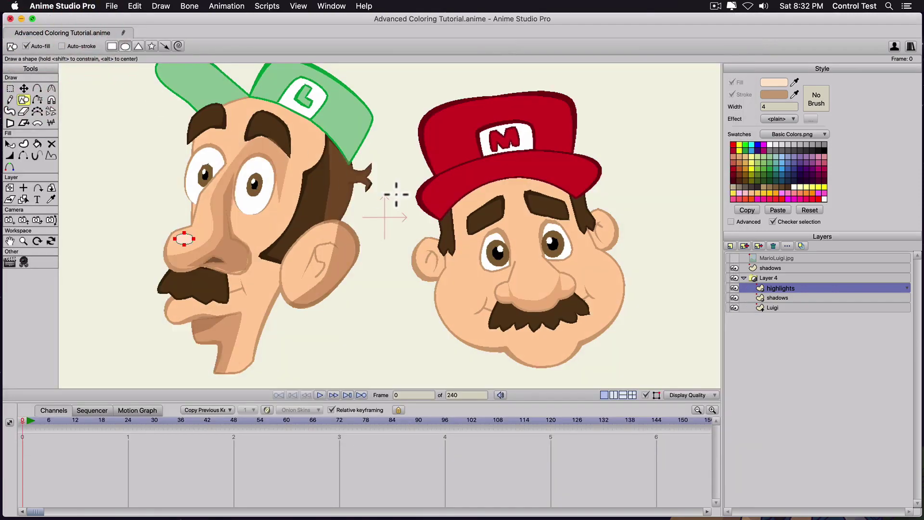
Step: Set the highlights layer's blur radius to 5 and inspect the nose highlight in an enlarged render
double_click(811, 287)
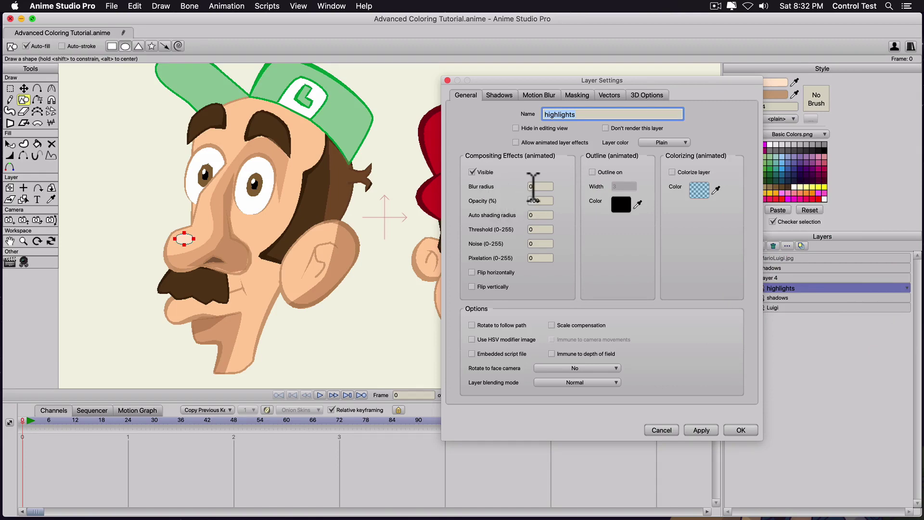
click(517, 186)
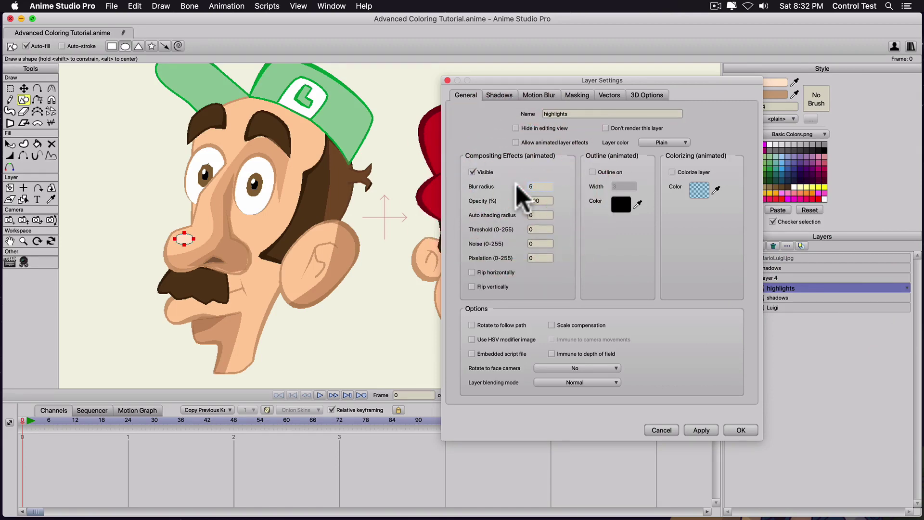
click(699, 430)
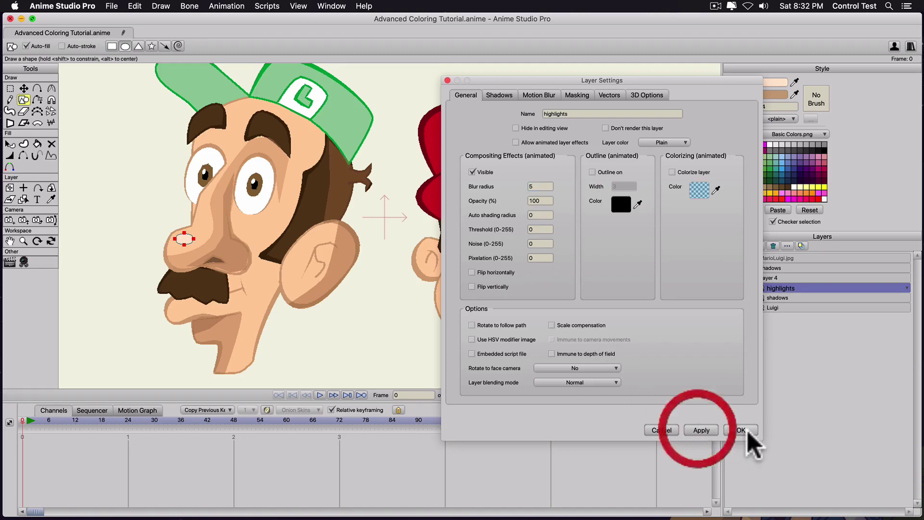
click(748, 431)
key(super+r)
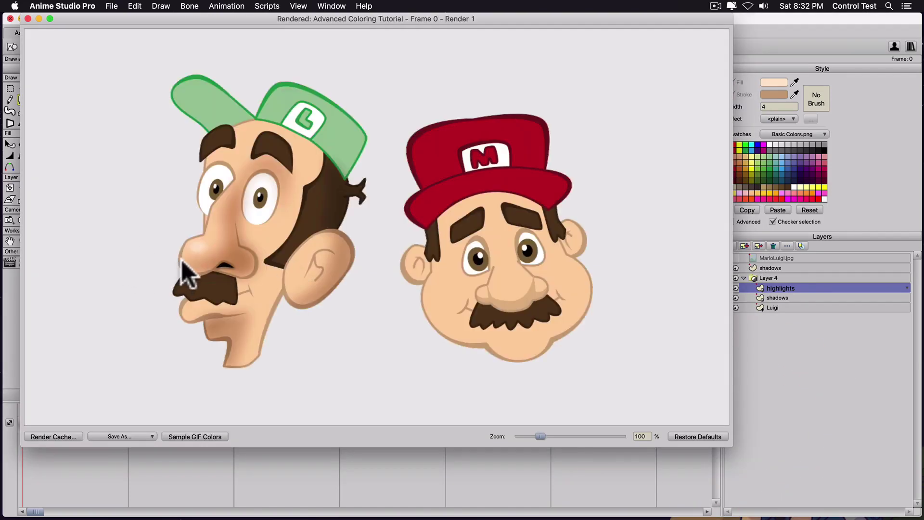
scroll(182, 262, up, 3)
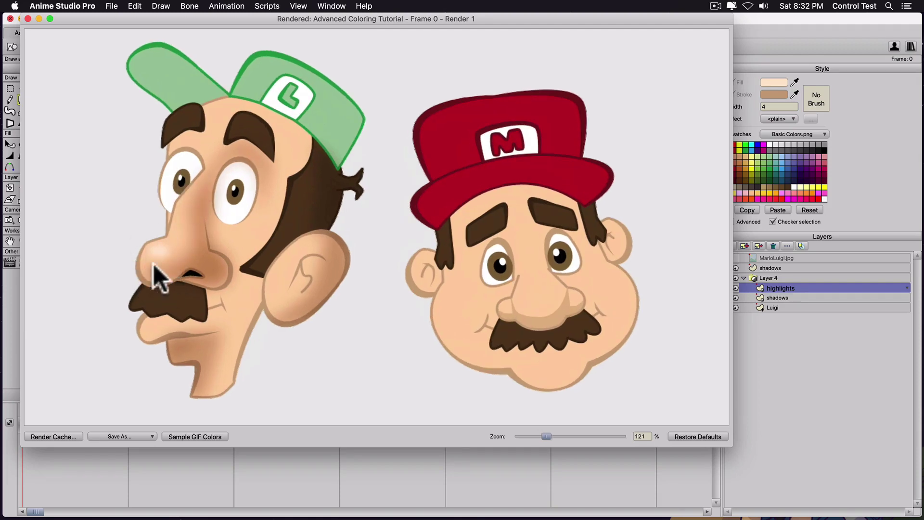
click(27, 19)
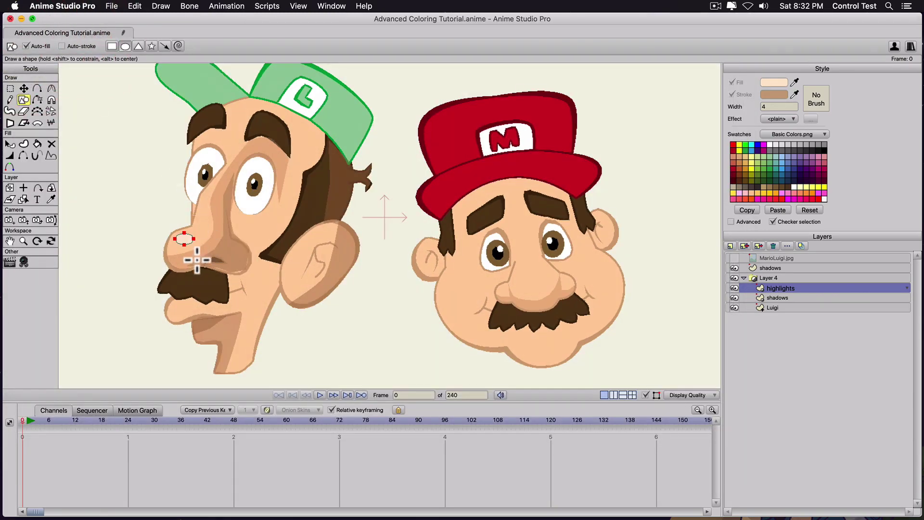
Step: Draw an oval highlight along the bridge of Luigi's nose, reshape it into a thin curved sliver with pointed ends, and render a preview
drag(201, 233, 235, 162)
key(c)
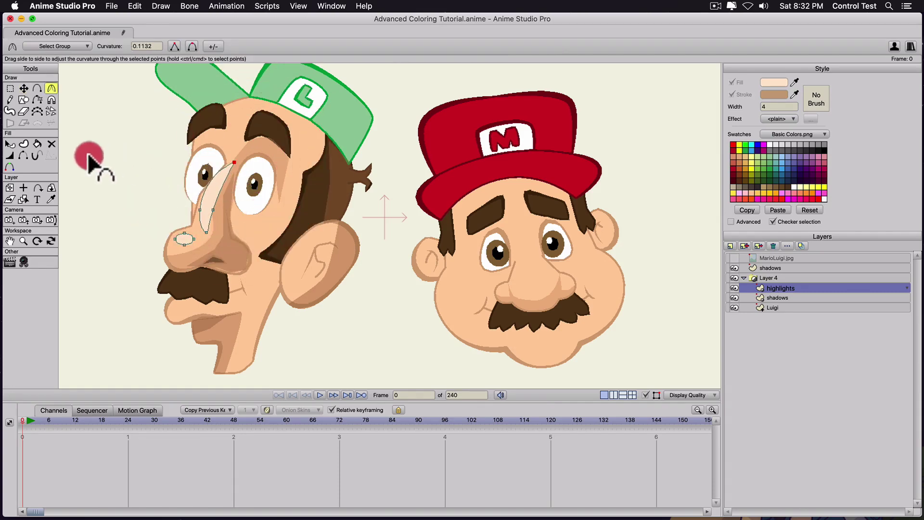
key(t)
click(203, 208)
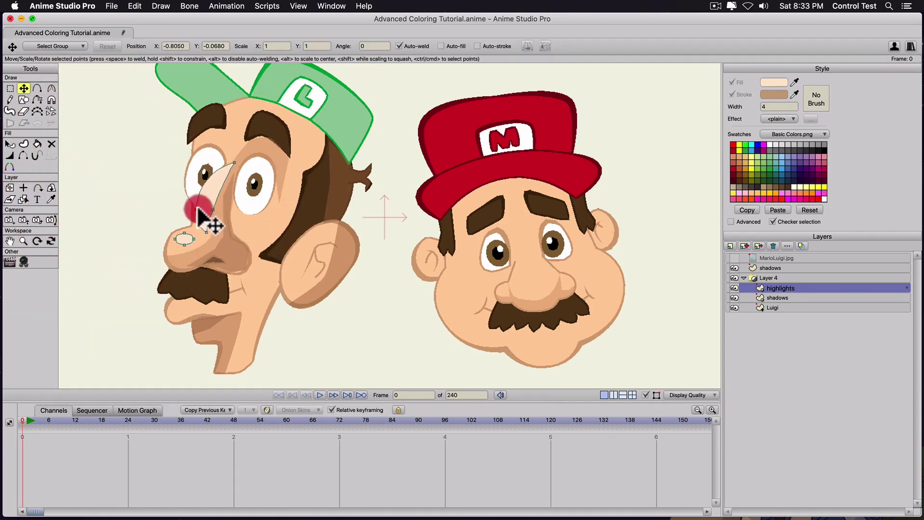
mouse_move(204, 208)
mouse_down()
mouse_move(194, 230)
mouse_move(212, 195)
mouse_move(206, 211)
mouse_move(233, 206)
mouse_move(207, 196)
mouse_up()
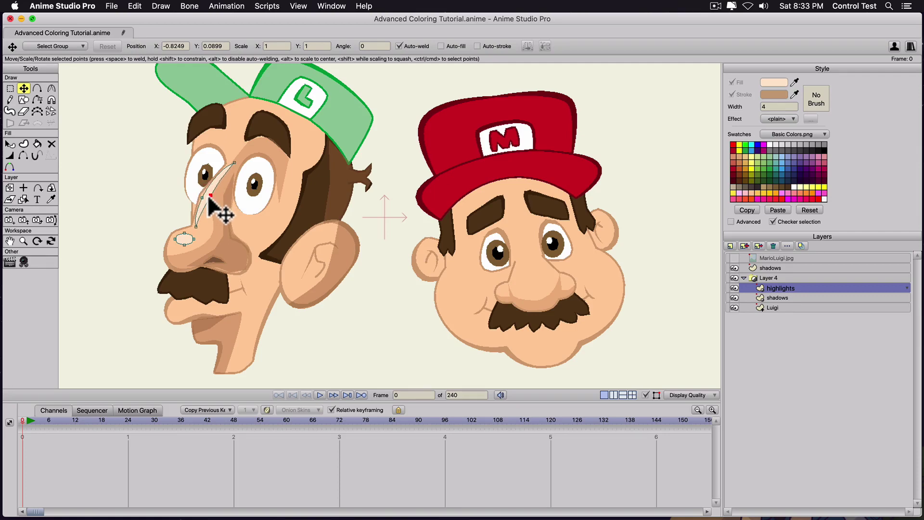
click(208, 198)
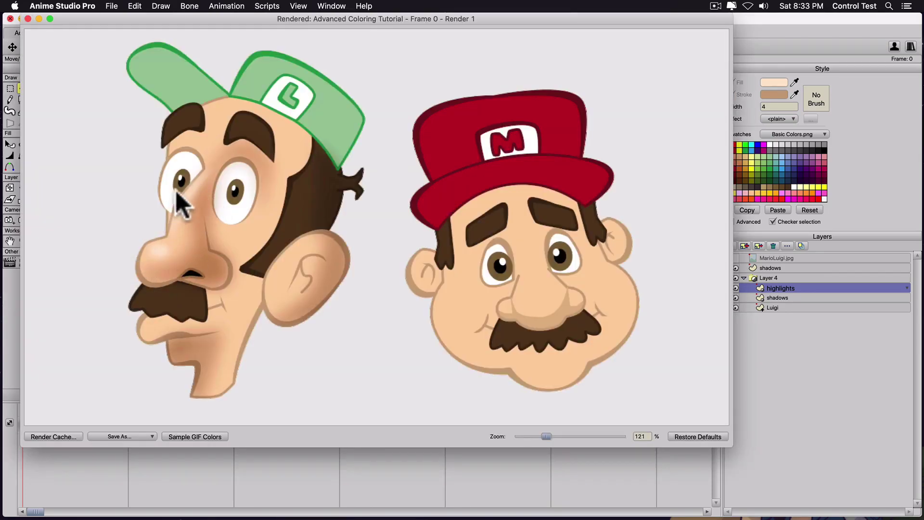
click(28, 18)
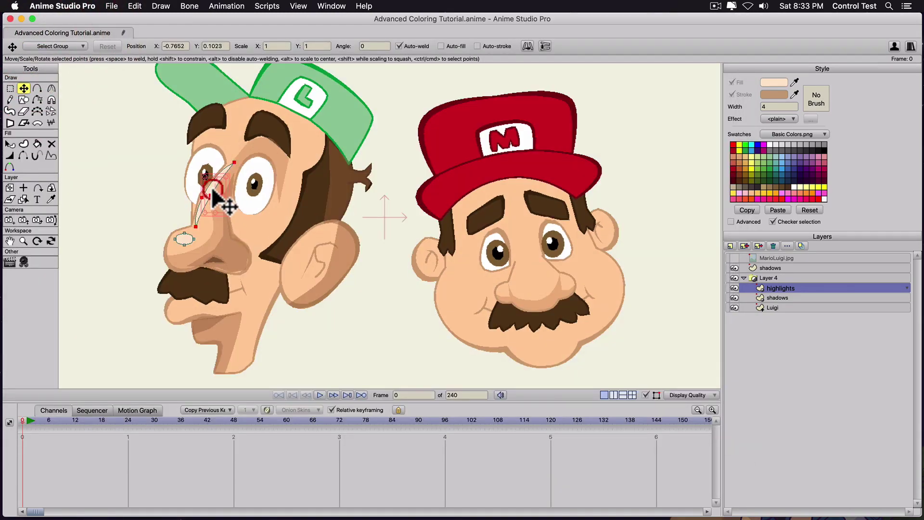
Step: Shift the whole nose-bridge highlight slightly away from Luigi's far eye and render another preview
drag(212, 185, 214, 185)
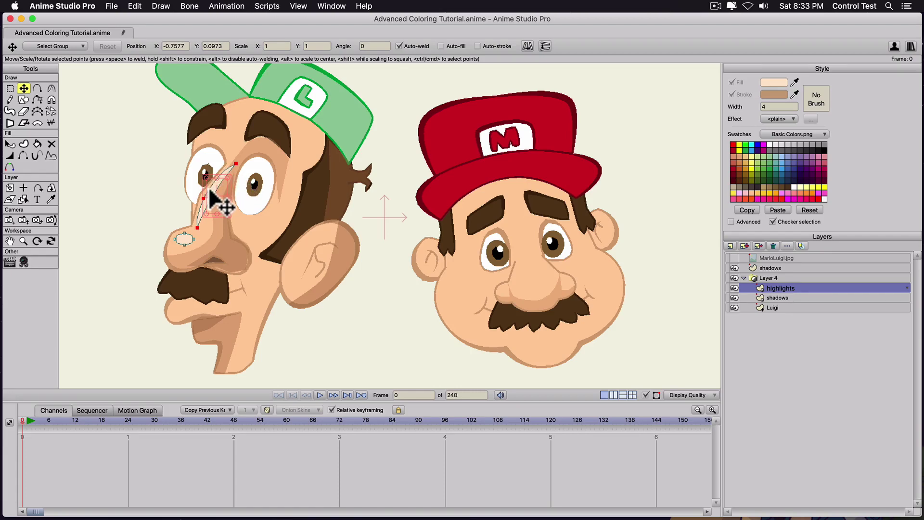
key(super+r)
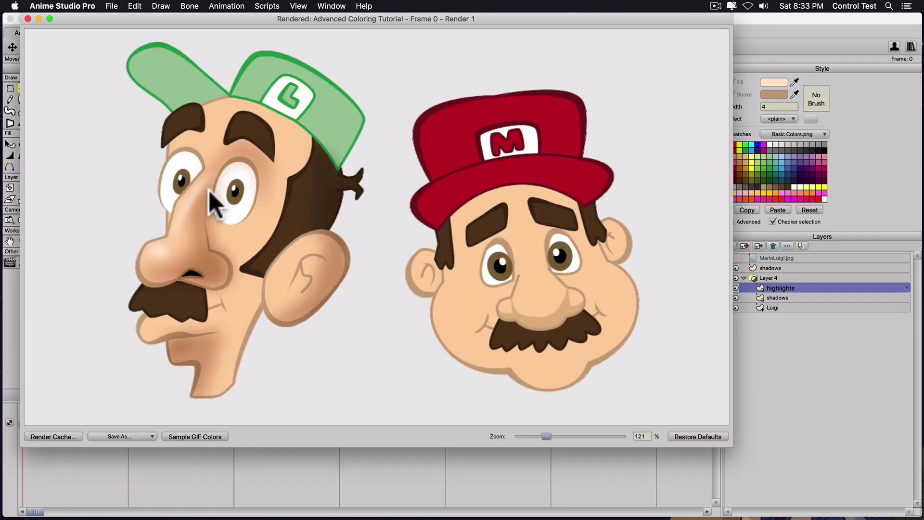
click(27, 18)
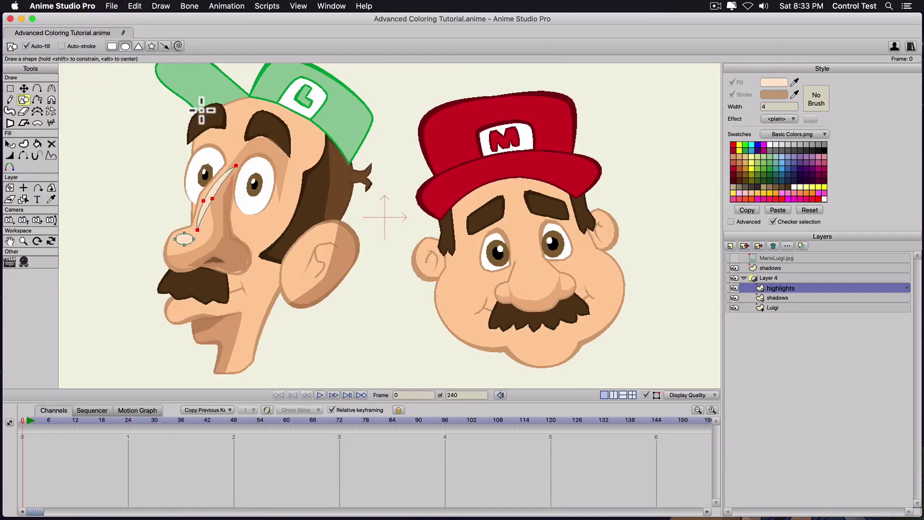
Step: Draw a tall oval highlight on Luigi's forehead between the eyebrows and start repositioning it
drag(227, 114, 248, 149)
key(t)
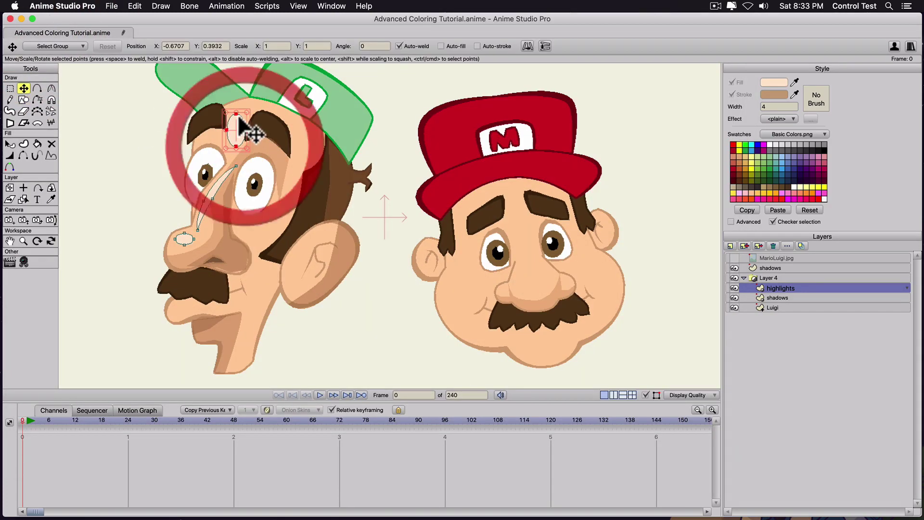
Step: Shape the highlight between Luigi's eyebrows into a slanted elongated oval and preview it with a test render of the frame
drag(236, 115, 232, 141)
key(w)
key(t)
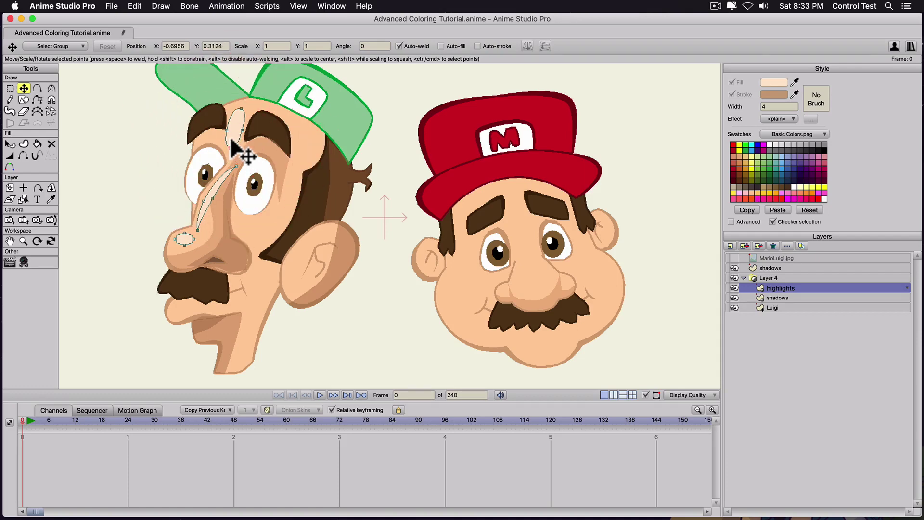
key(super+r)
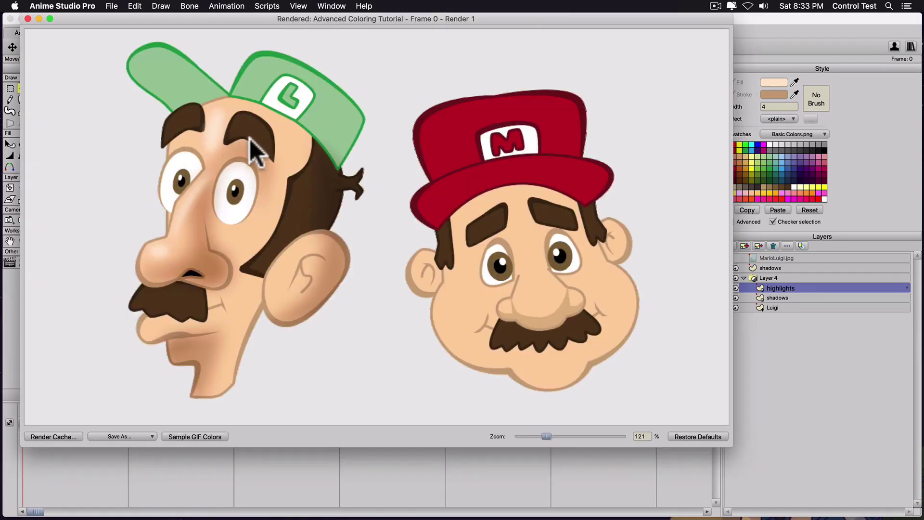
click(28, 19)
Step: Draw a small highlight oval on Luigi's lower lip and adjust its points to follow the lip's curve
key(s)
drag(171, 314, 191, 307)
key(t)
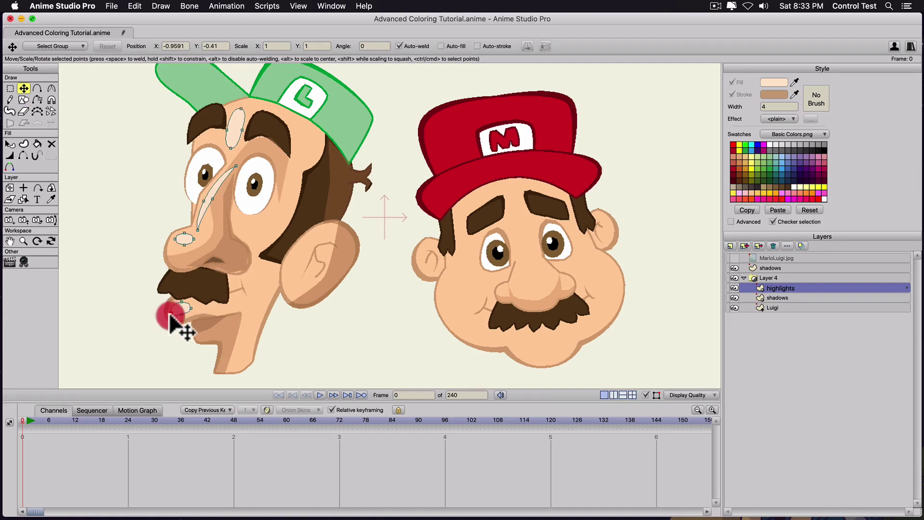
click(197, 307)
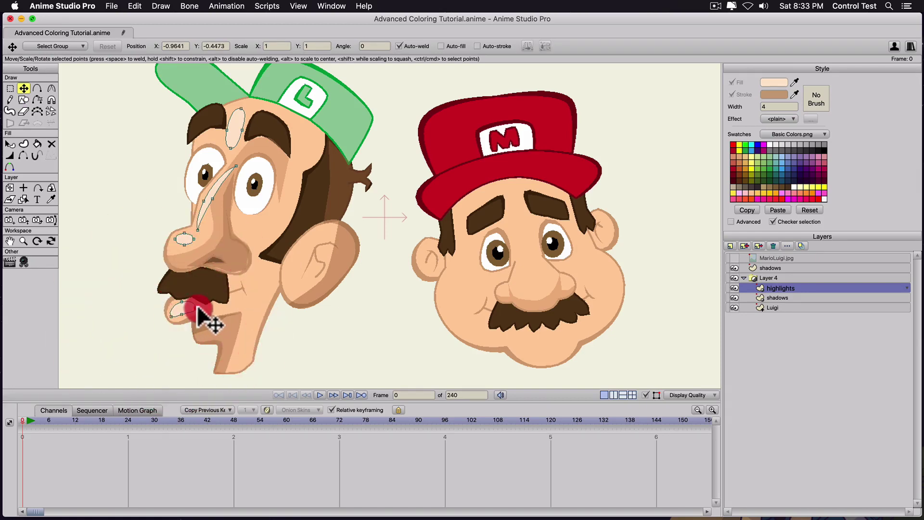
Step: Draw a smaller oval inside the highlight on the tip of Luigi's nose
scroll(190, 310, down, 1)
scroll(182, 315, up, 5)
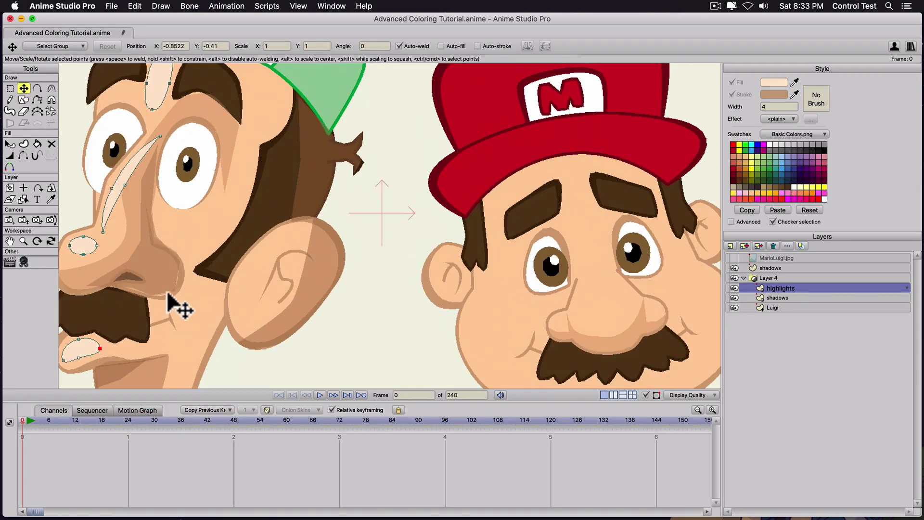
drag(180, 308, 329, 234)
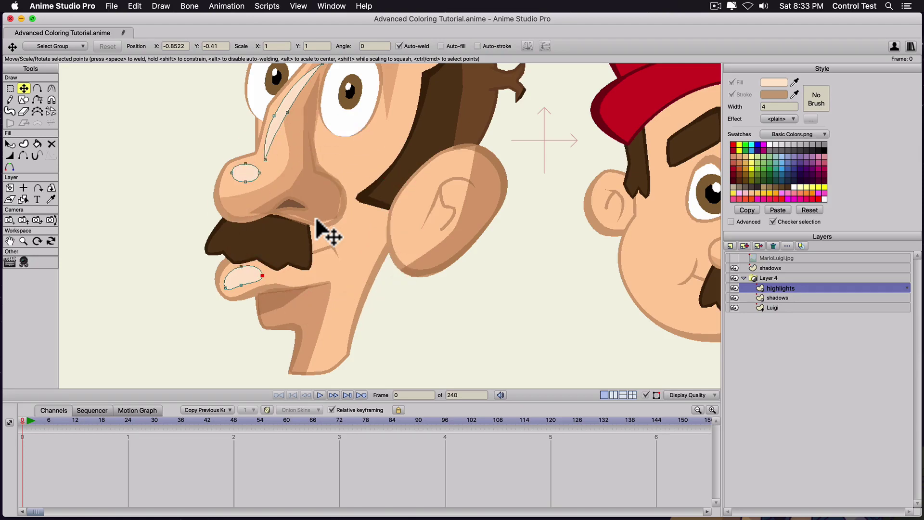
key(r)
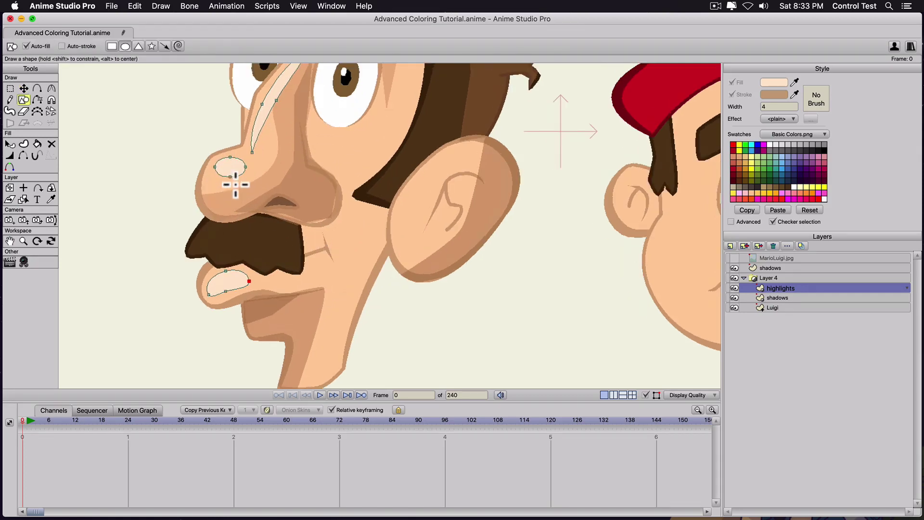
scroll(235, 179, up, 2)
drag(192, 160, 210, 150)
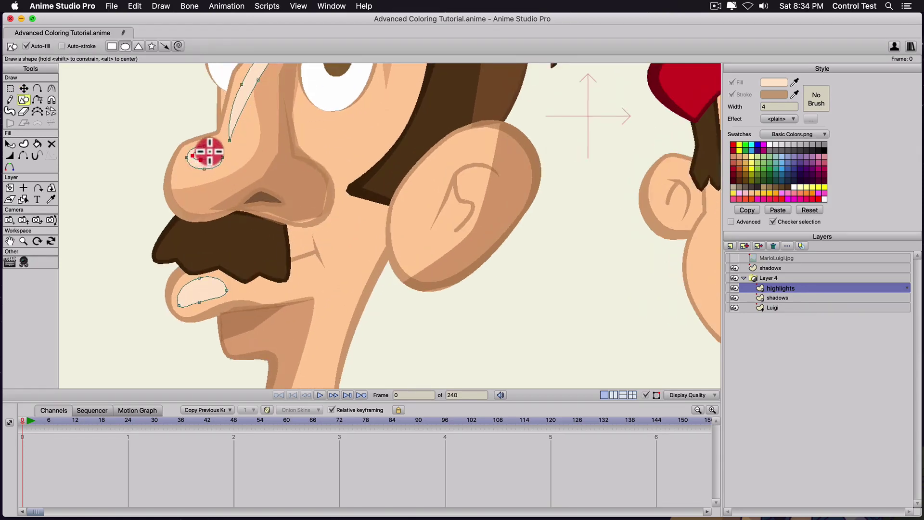
Step: Fill the small oval on the nose tip with white and check it in a test render
key(q)
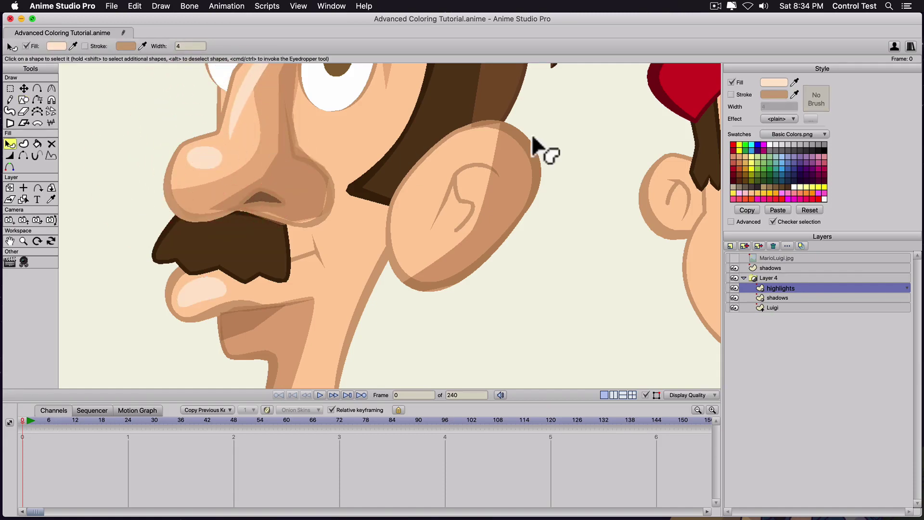
click(774, 82)
drag(625, 264, 605, 248)
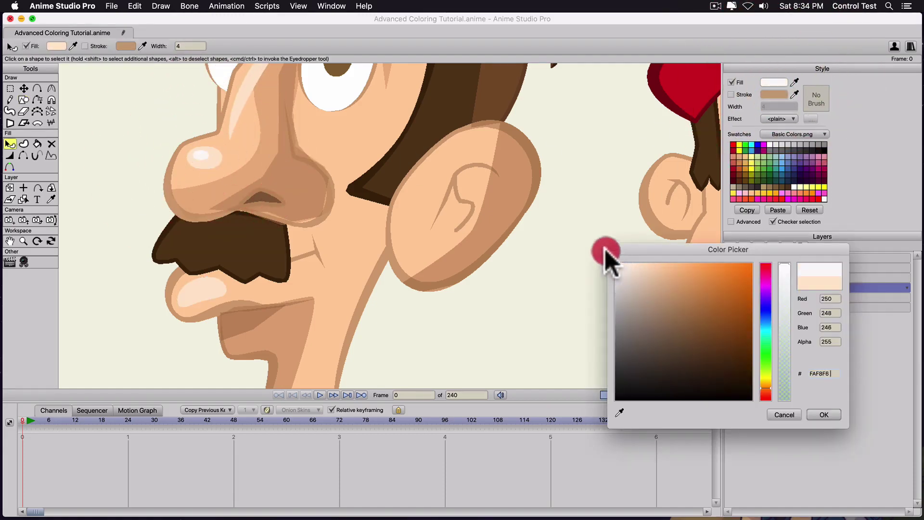
key(Return)
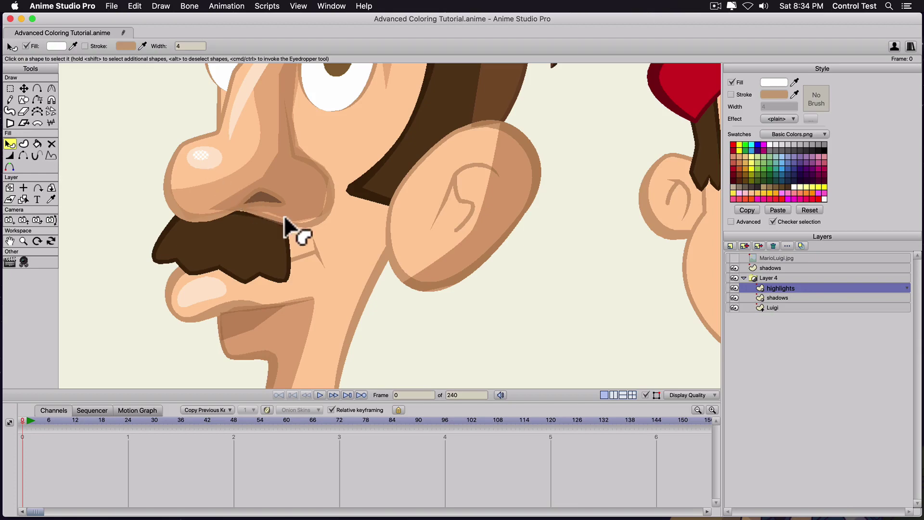
key(super+r)
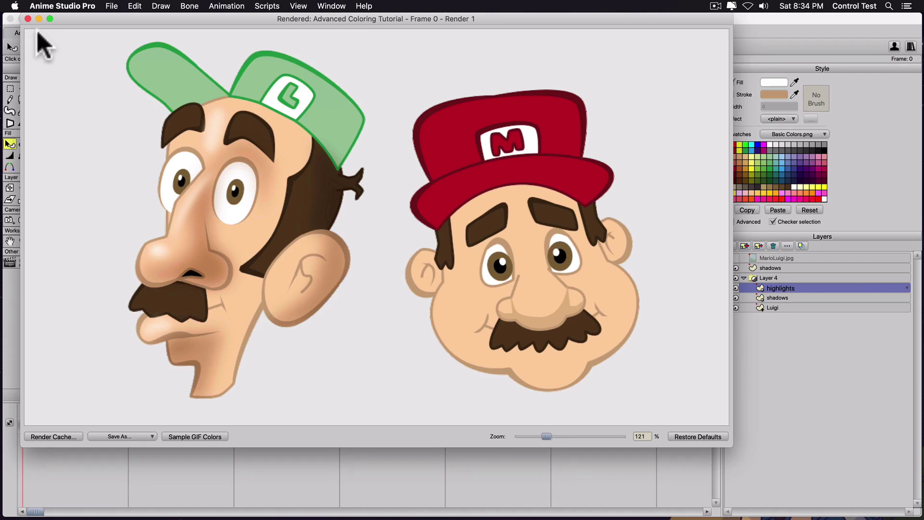
click(23, 18)
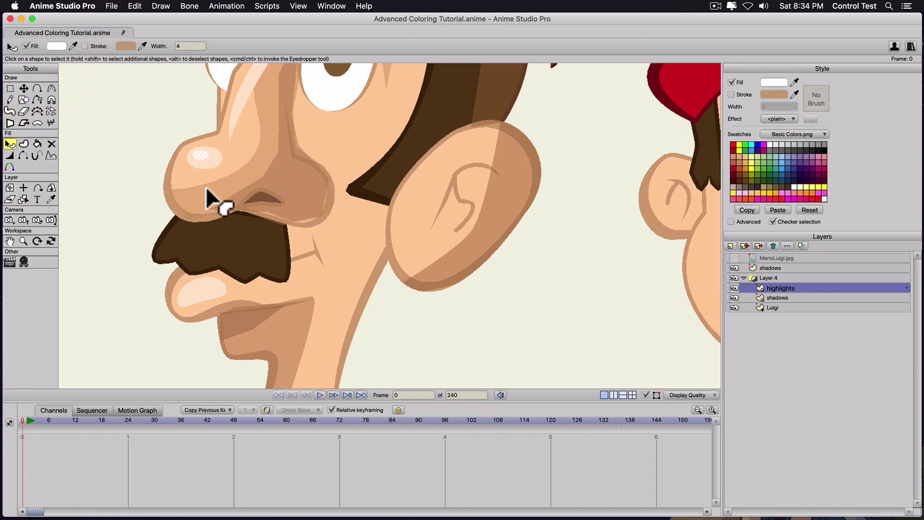
Step: Draw a small white oval inside the highlight on Luigi's lower lip
key(e)
drag(188, 293, 212, 282)
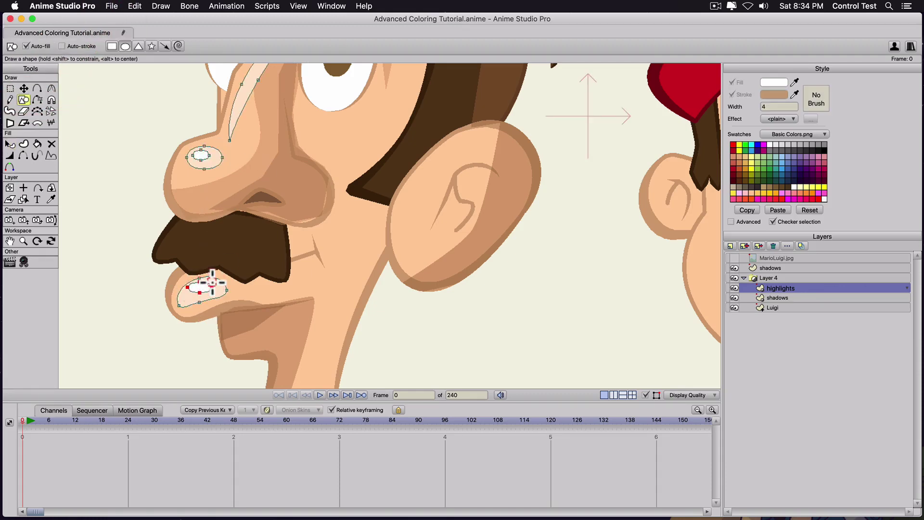
scroll(240, 179, down, 2)
drag(244, 203, 267, 310)
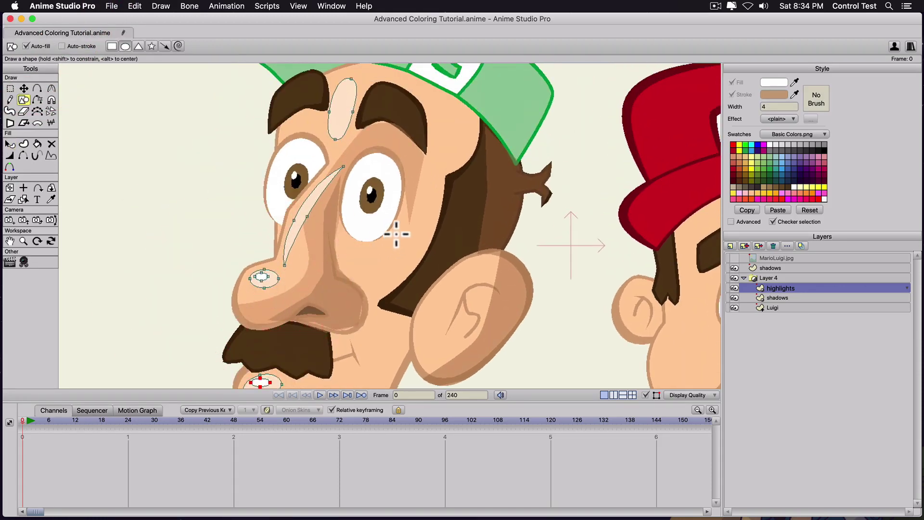
drag(431, 204, 346, 191)
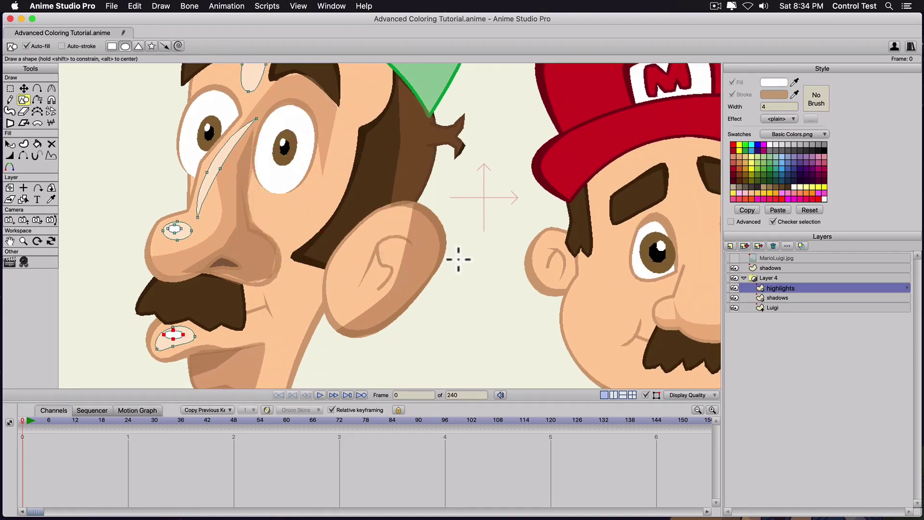
Step: On the shadows layer inside Layer 4, move the ear shadow's inner-edge points to follow the rim of Luigi's ear
click(785, 298)
key(t)
click(393, 291)
drag(391, 289, 423, 266)
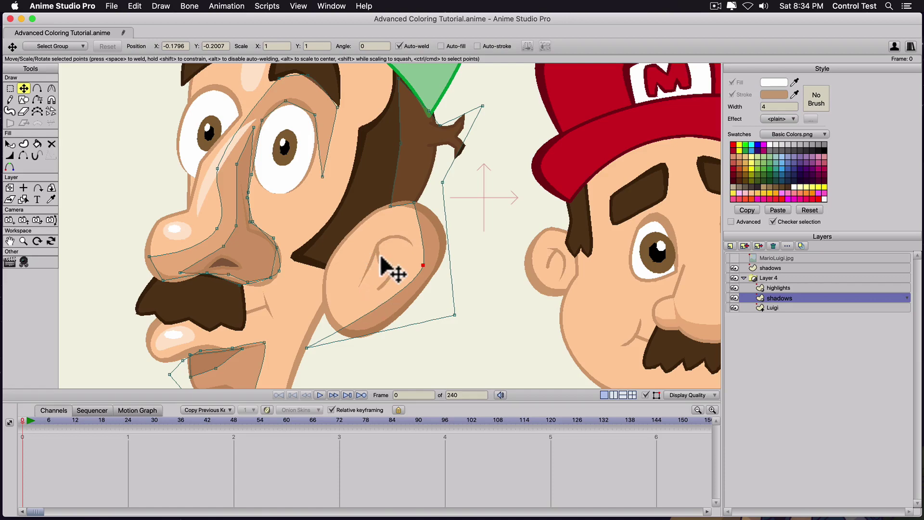
drag(412, 206, 412, 214)
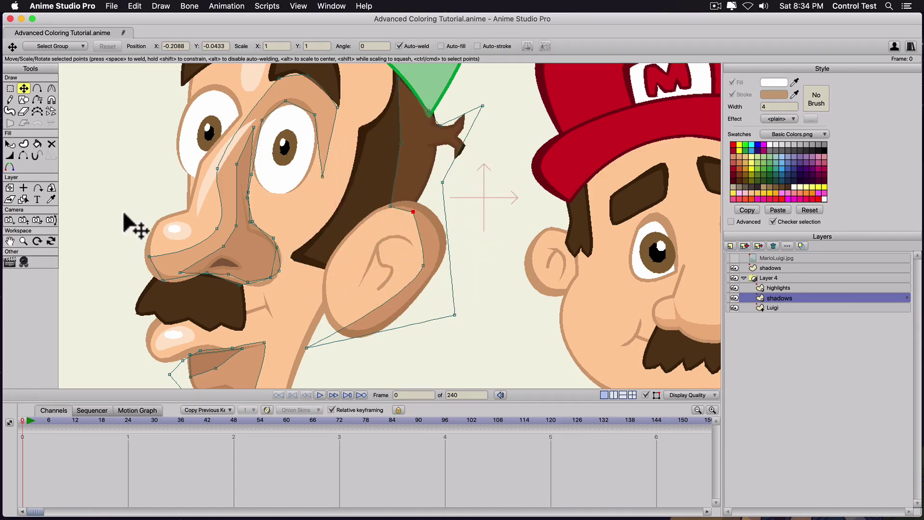
Step: Draw an oval over Luigi's inner ear and fill it with the brown skin-shadow colour sampled from the ear shadow
key(r)
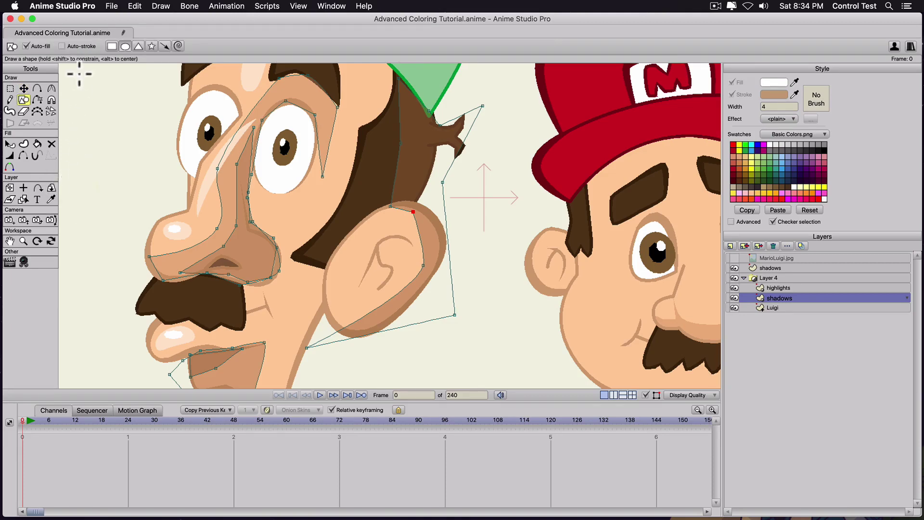
click(125, 46)
drag(355, 300, 410, 237)
key(q)
click(396, 287)
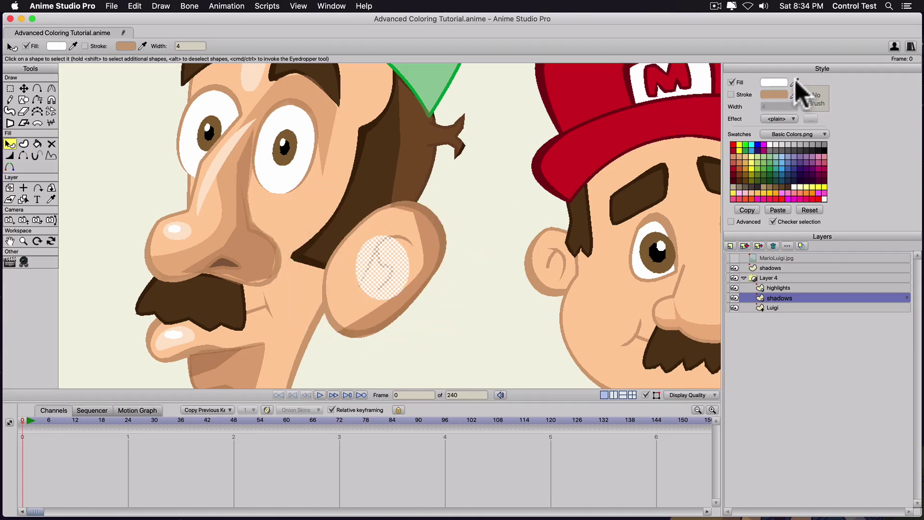
drag(794, 83, 430, 247)
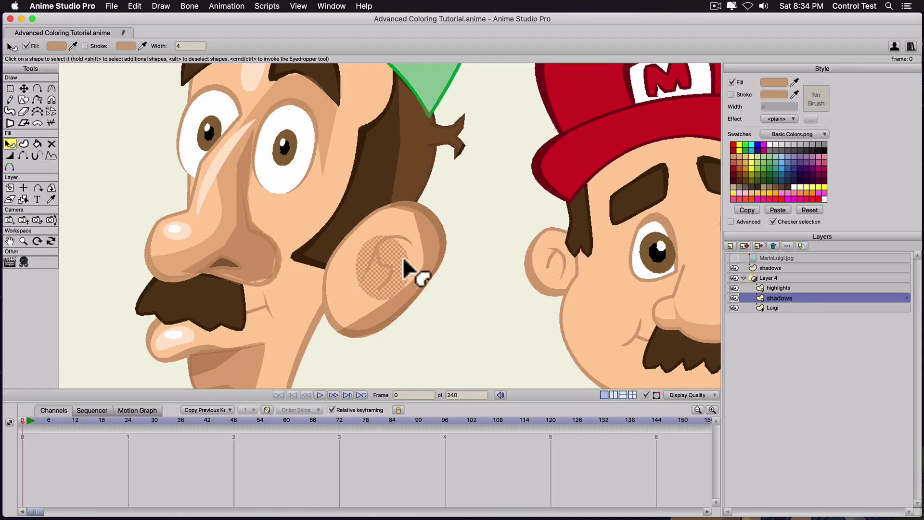
Step: Pull the inner-ear oval's points into a slanted teardrop shape and add a point on its upper edge
scroll(375, 267, up, 3)
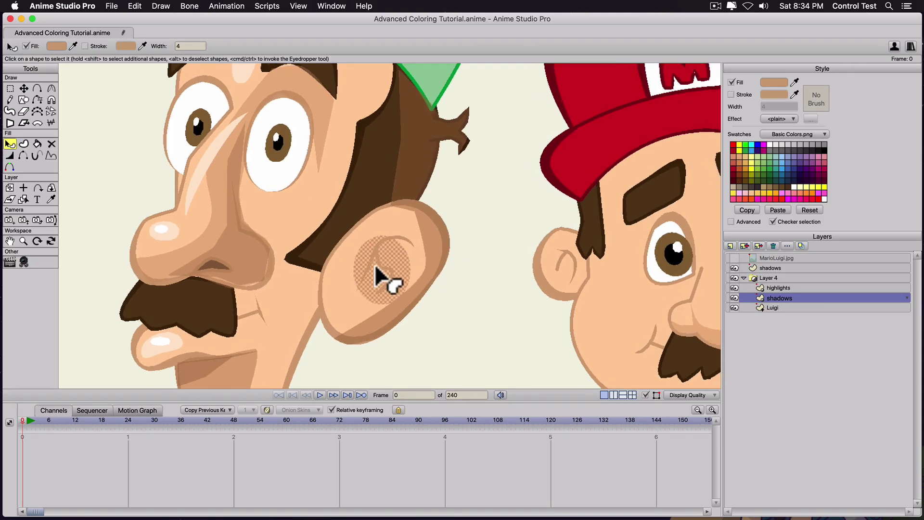
key(t)
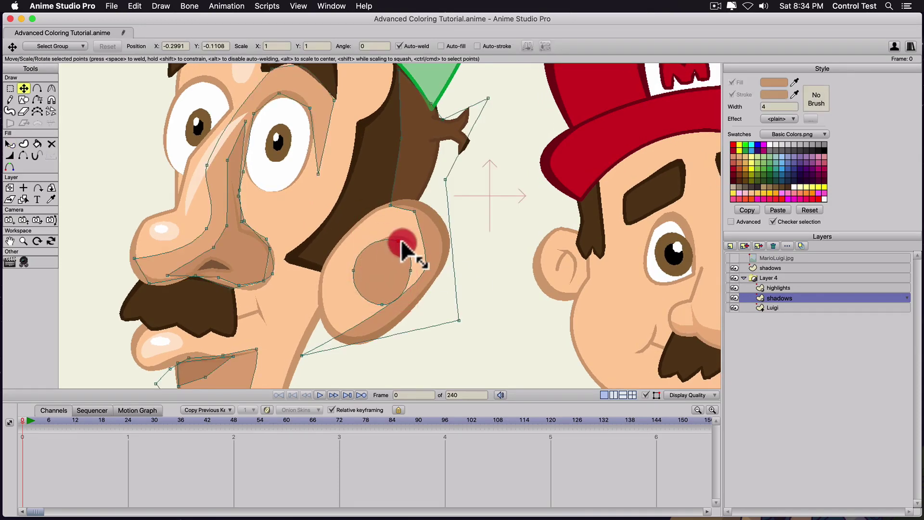
drag(402, 243, 411, 241)
drag(381, 306, 367, 277)
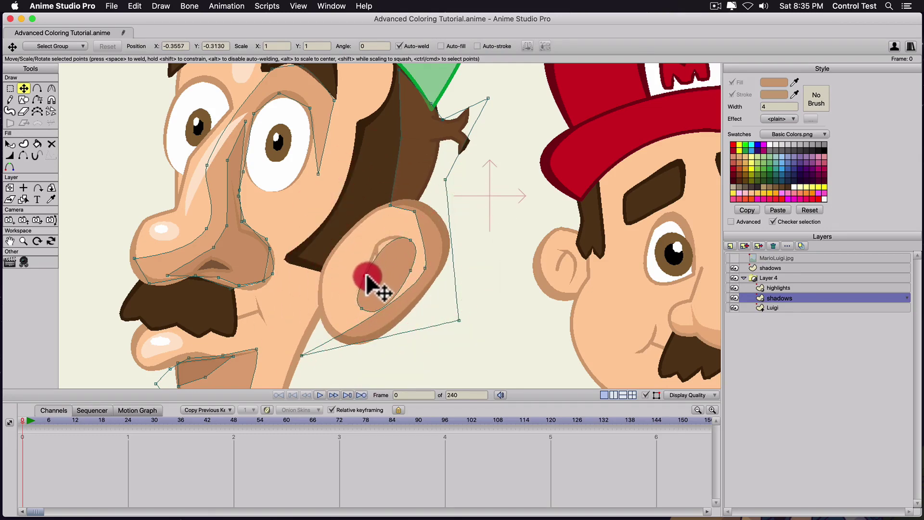
key(a)
click(377, 244)
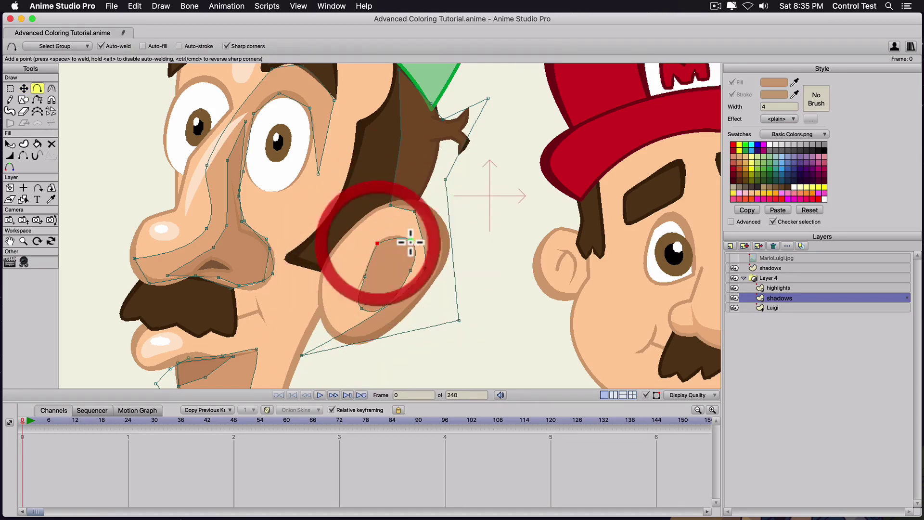
Step: Reposition the upper points of the inner-ear shadow and adjust the curvature of its top point
key(t)
click(411, 243)
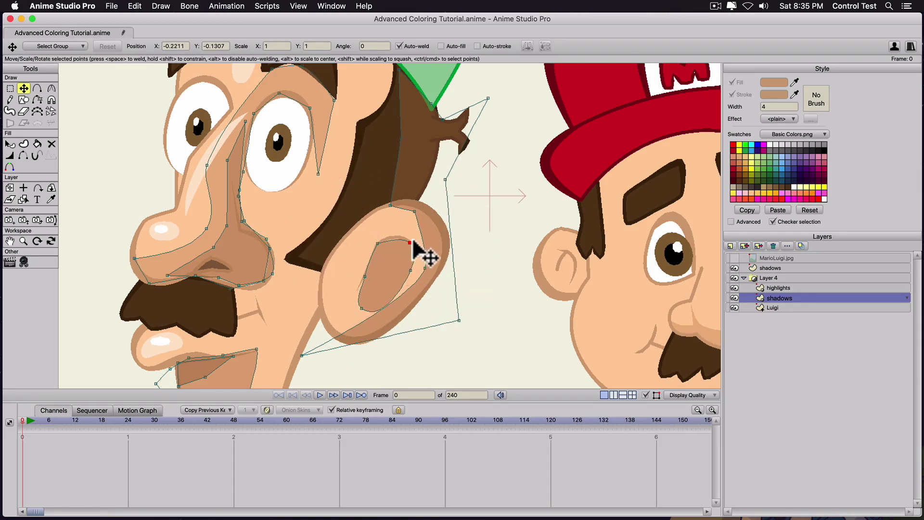
click(288, 238)
click(387, 241)
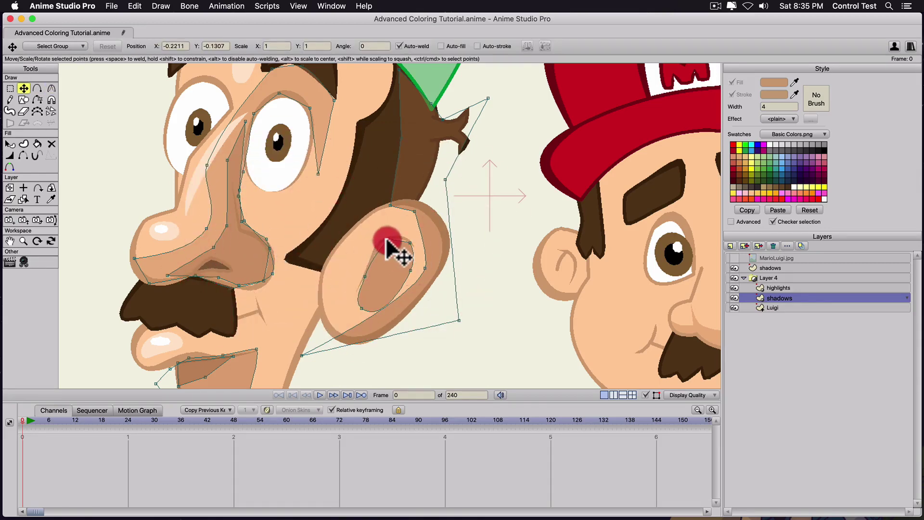
key(c)
drag(473, 241, 518, 240)
Step: Adjust the curvature on the inner-ear shadow's front edge and lower tip, and move the lower tip outward
key(t)
drag(368, 282, 261, 283)
click(359, 310)
key(c)
key(t)
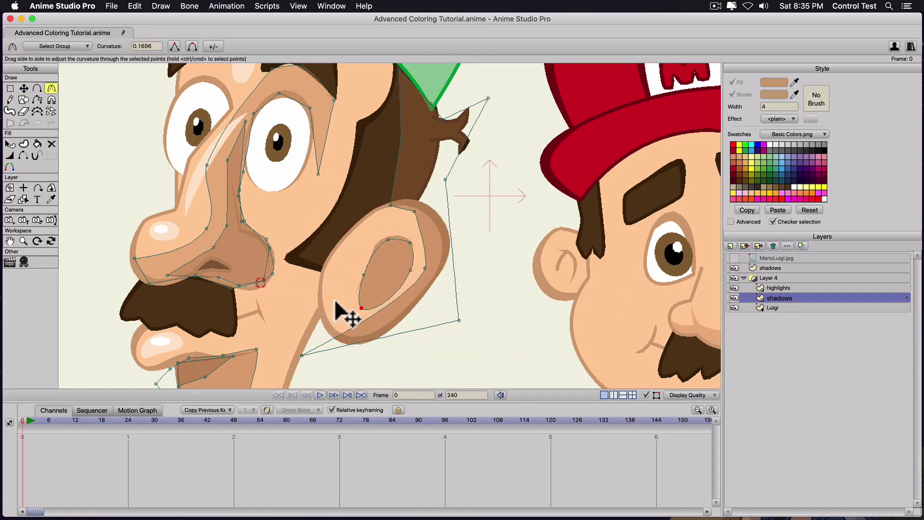
drag(360, 305, 353, 301)
Step: Add a point on the inner-ear shadow's upper front edge and nudge its top point to match the ear line
key(a)
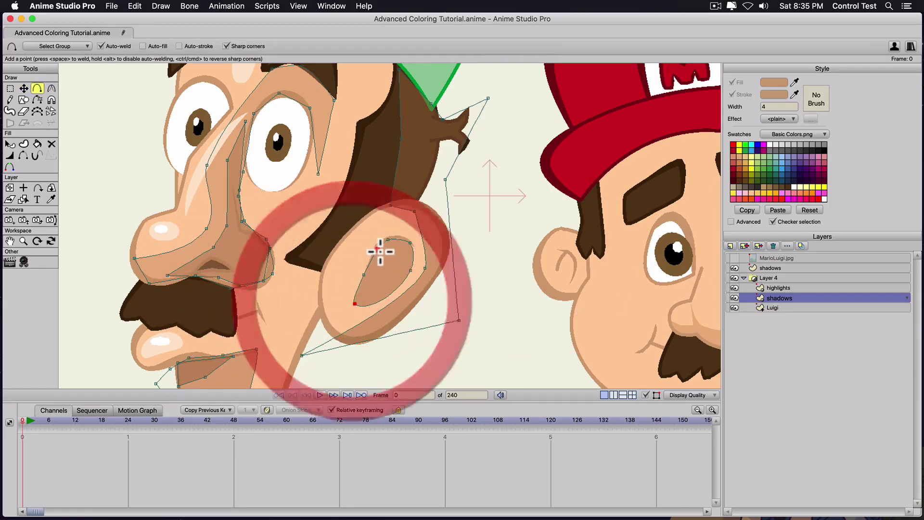
drag(380, 251, 405, 276)
key(t)
drag(389, 239, 392, 237)
Step: Cut the inner-ear shadow from the shadows layer and create a new vector layer named "hard shadow" above it
click(391, 268)
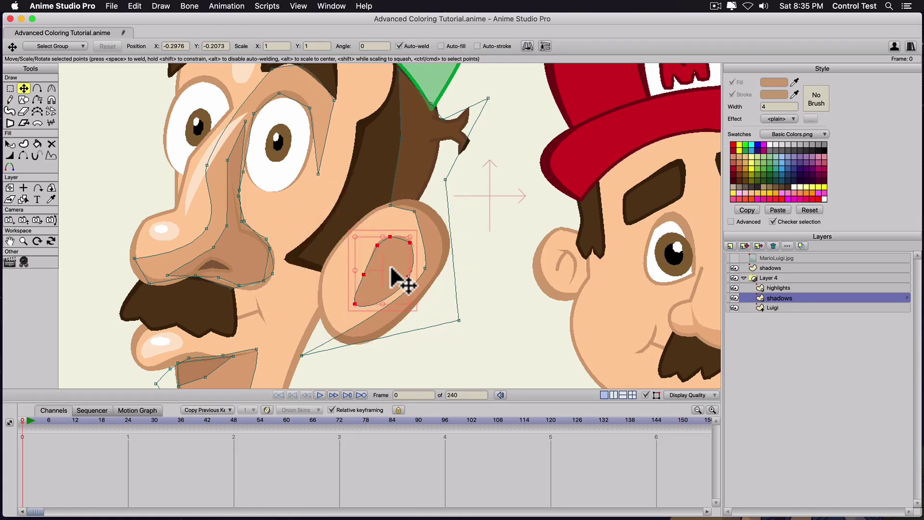
key(super+x)
click(730, 247)
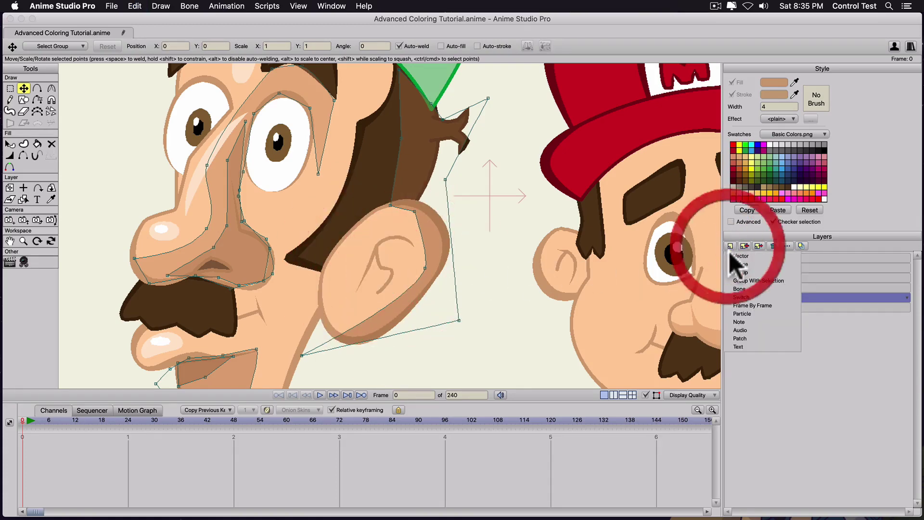
click(732, 256)
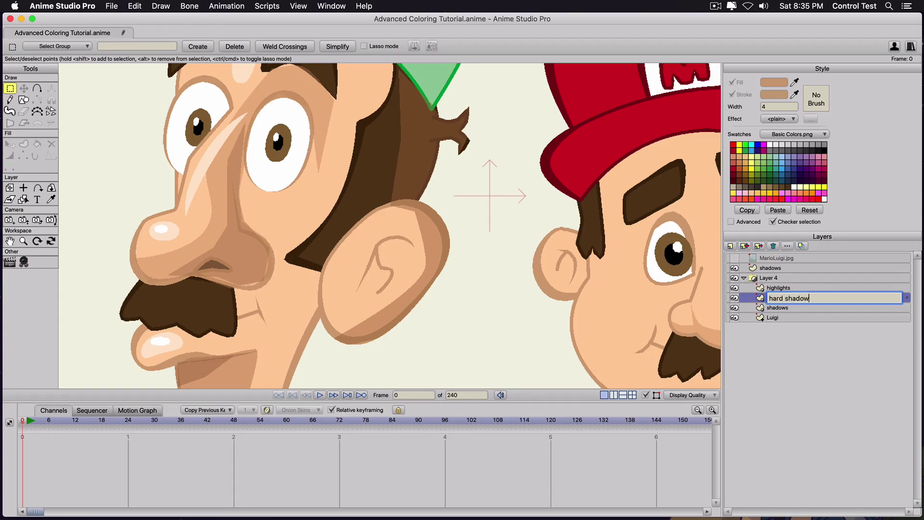
key(Return)
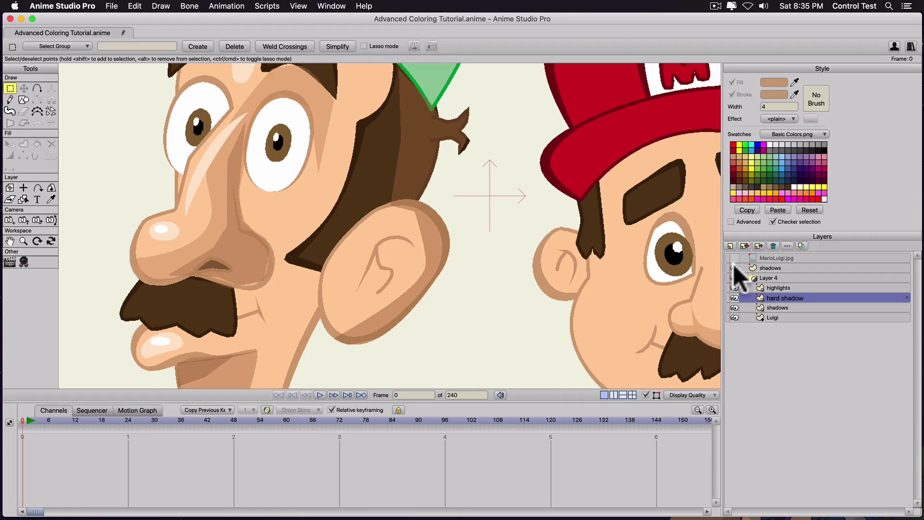
Step: Look over the hard shadow layer's settings without changing them and paste the inner-ear shadow into that layer
double_click(816, 298)
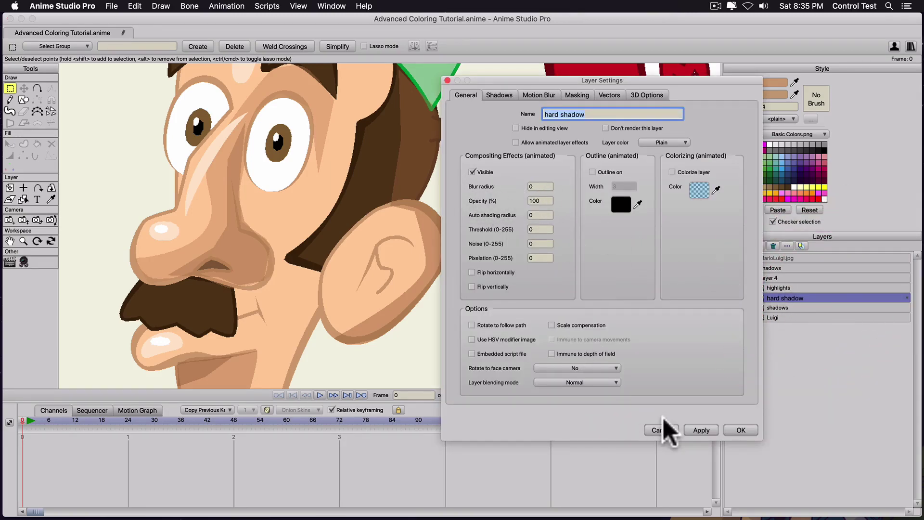
click(658, 430)
key(e)
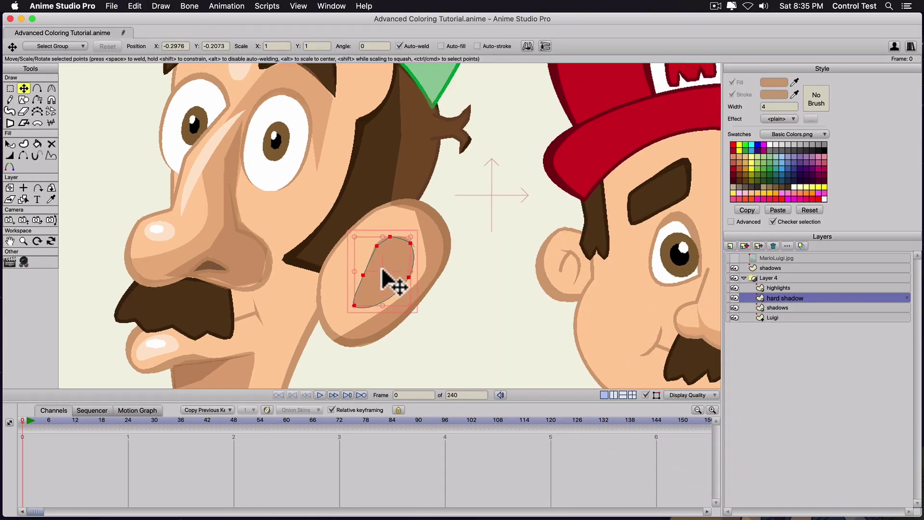
Step: Select the inner-ear shadow shape on the hard shadow layer and apply a linear Gradient effect to its fill
scroll(392, 282, up, 2)
key(q)
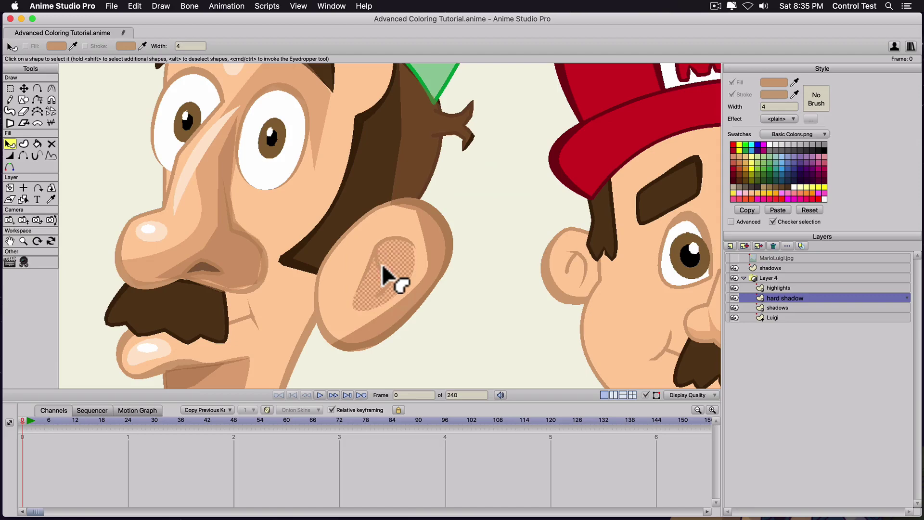
click(382, 264)
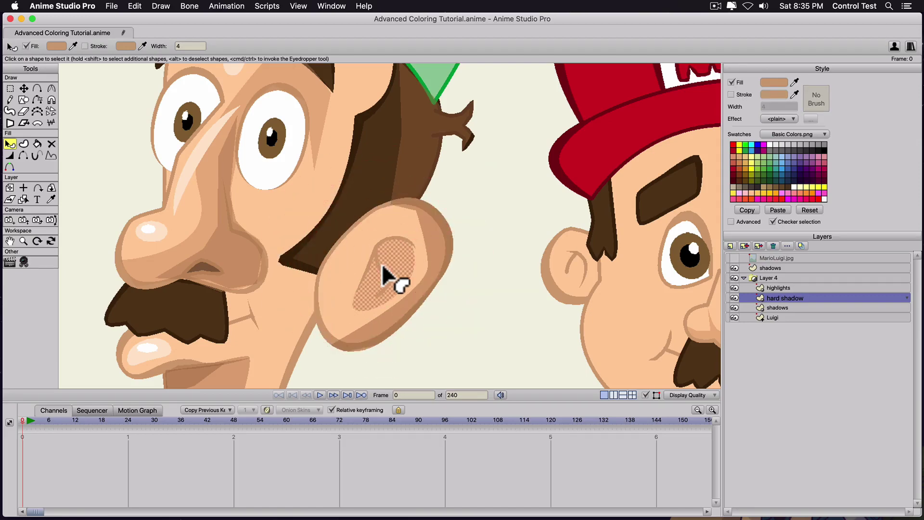
click(778, 119)
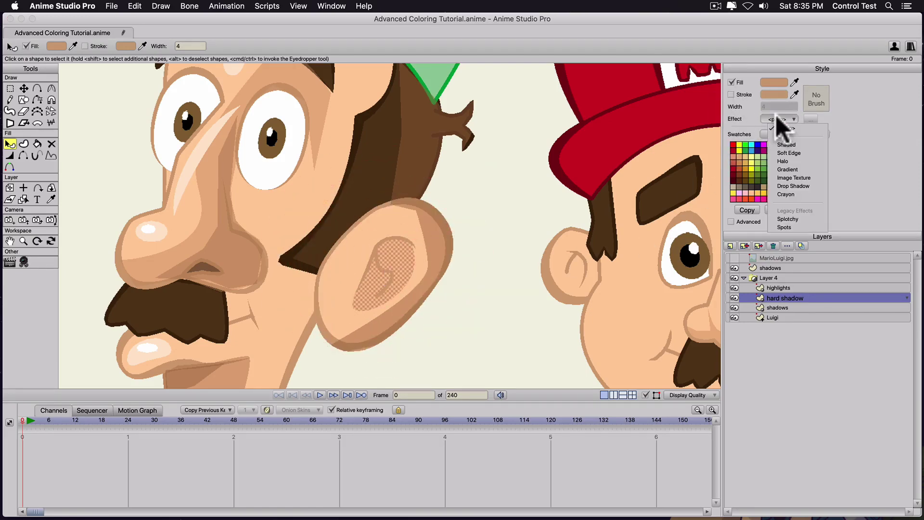
click(784, 169)
drag(411, 208, 493, 251)
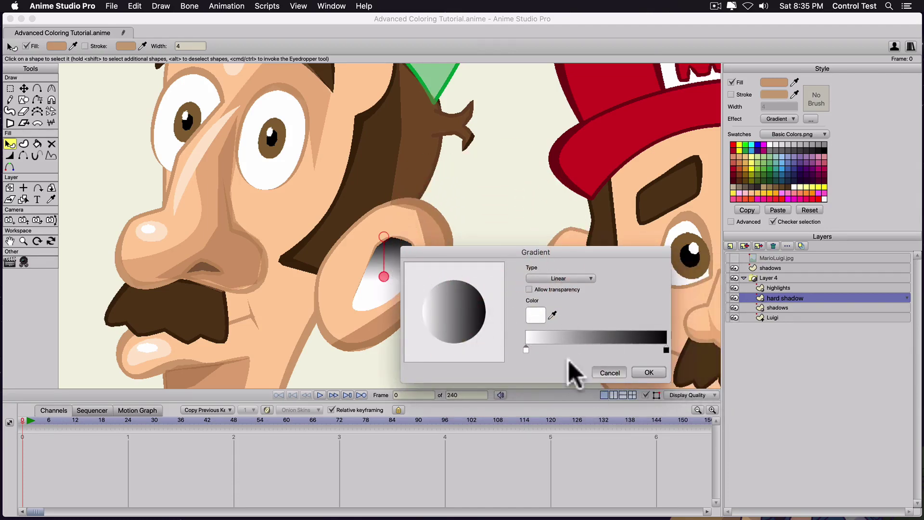
click(649, 372)
Step: Copy the shape's fill color CDA178 and paste it as the color of the gradient's black end stop
click(774, 83)
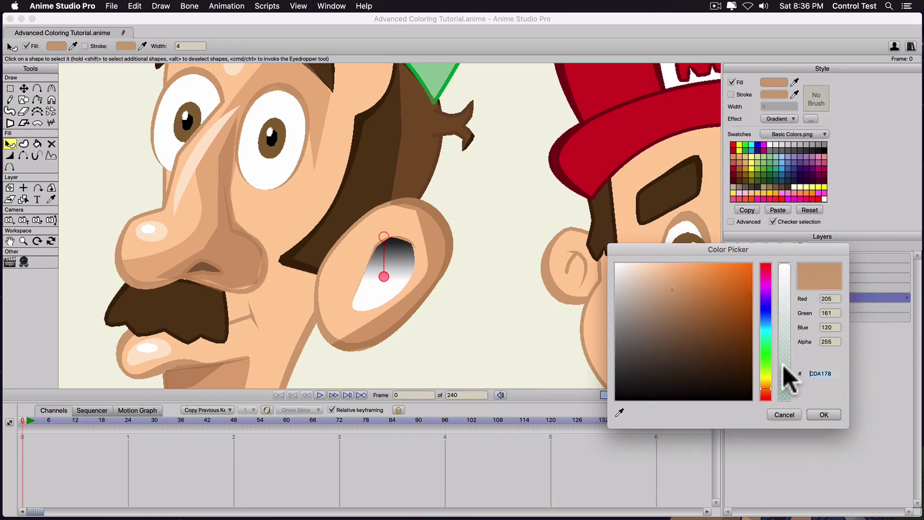
click(790, 413)
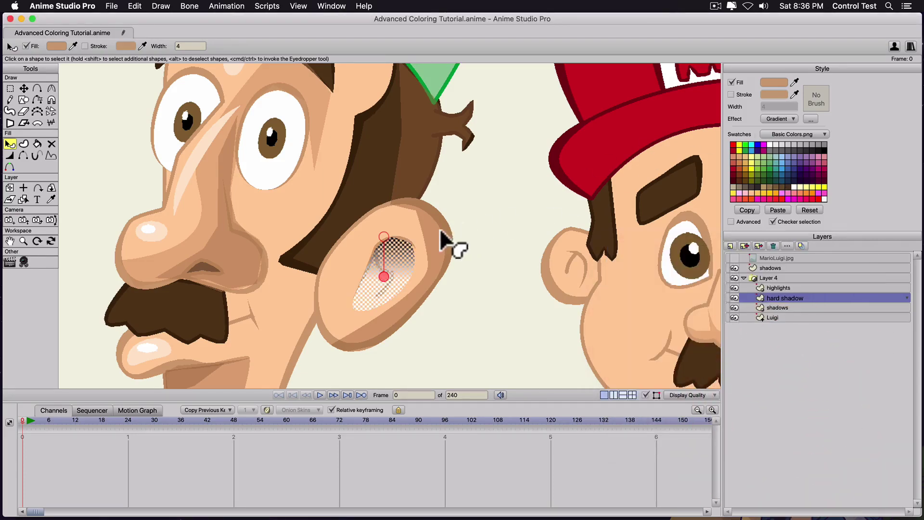
click(811, 119)
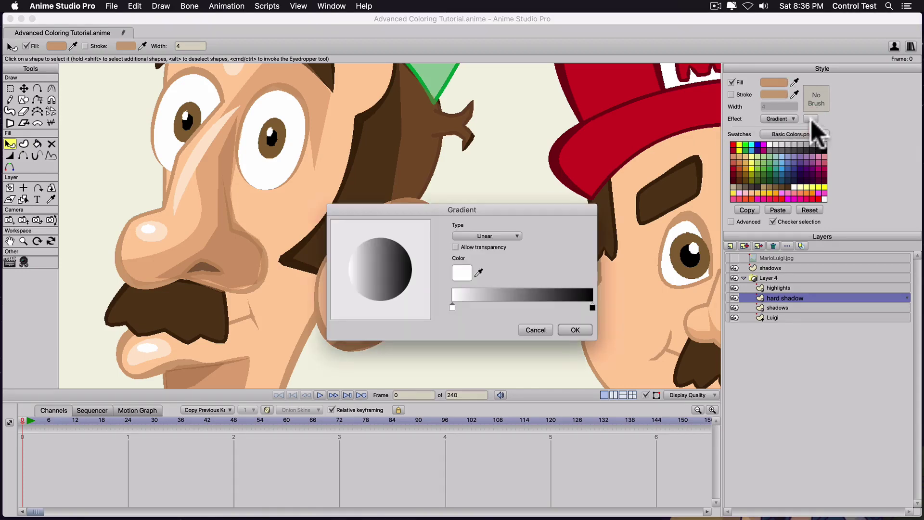
click(592, 307)
click(465, 273)
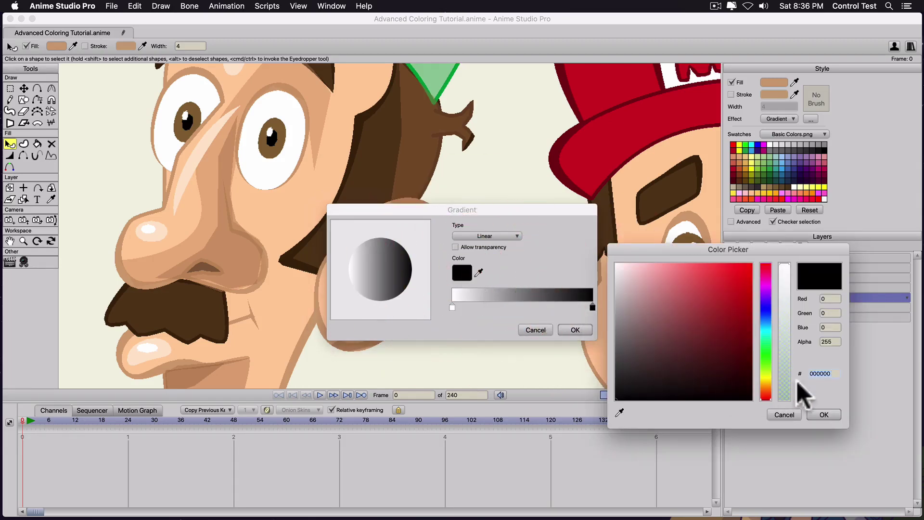
key(super+v)
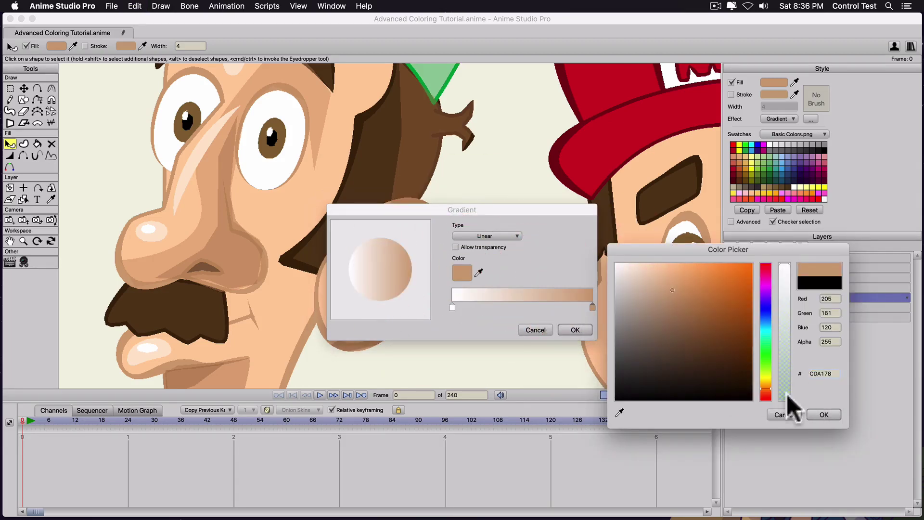
click(820, 415)
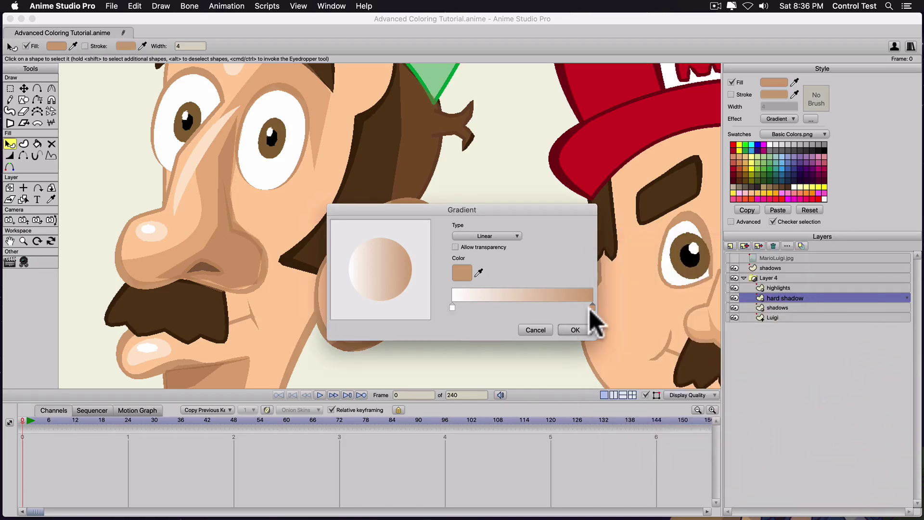
Step: Replace the gradient's white stop with a second CDA178 stop so both ends of the gradient share the tan color
drag(585, 308, 513, 307)
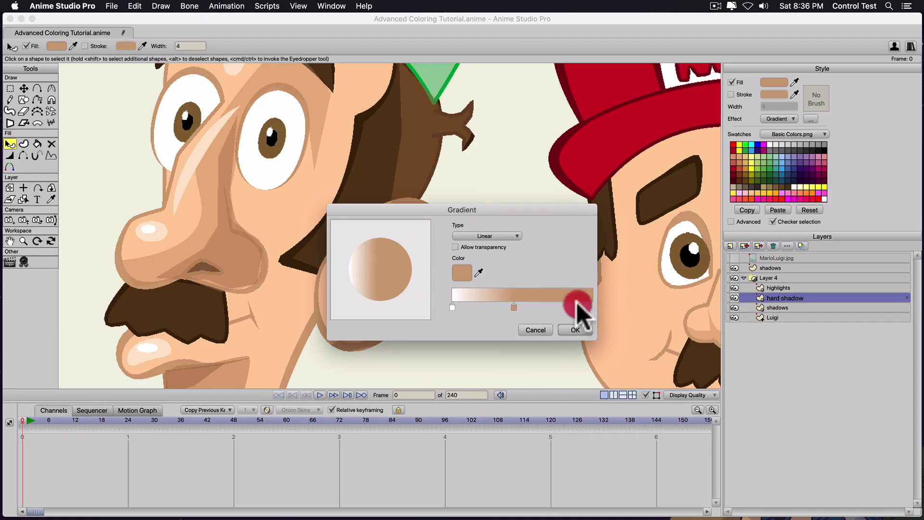
click(576, 303)
drag(577, 303, 594, 303)
click(452, 307)
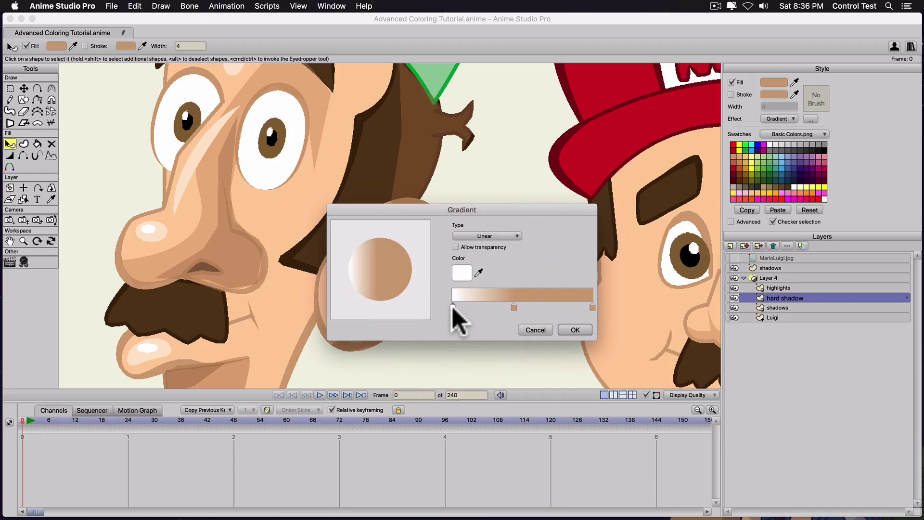
key(Delete)
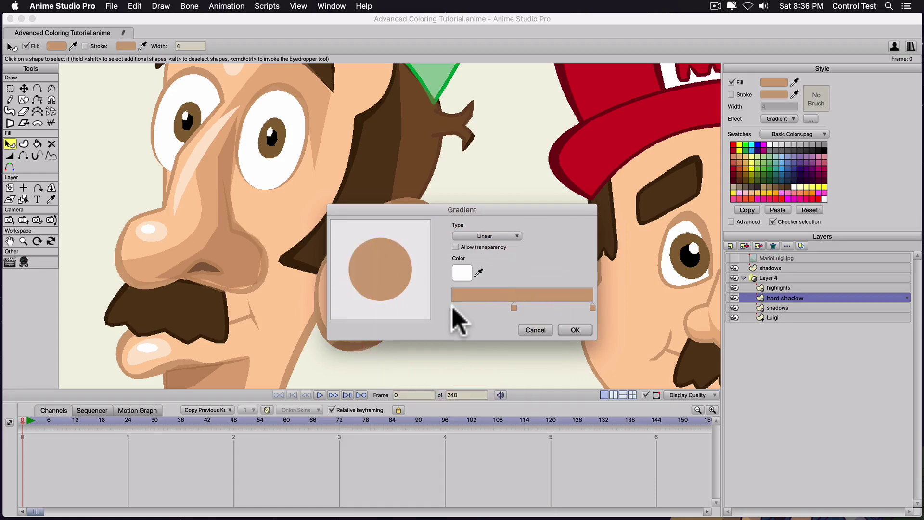
drag(513, 307, 445, 308)
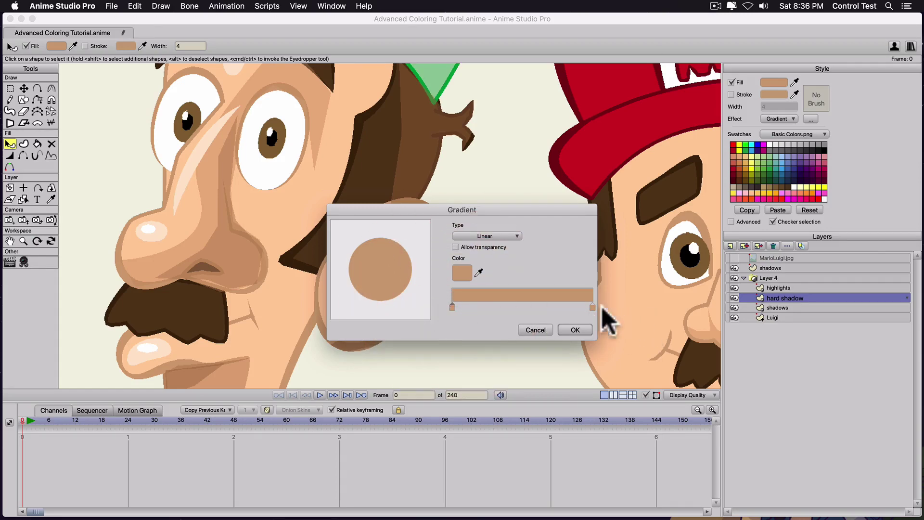
Step: Allow transparency in the gradient, set the starting stop's alpha to 0, and apply the gradient to the inner-ear shadow
click(451, 306)
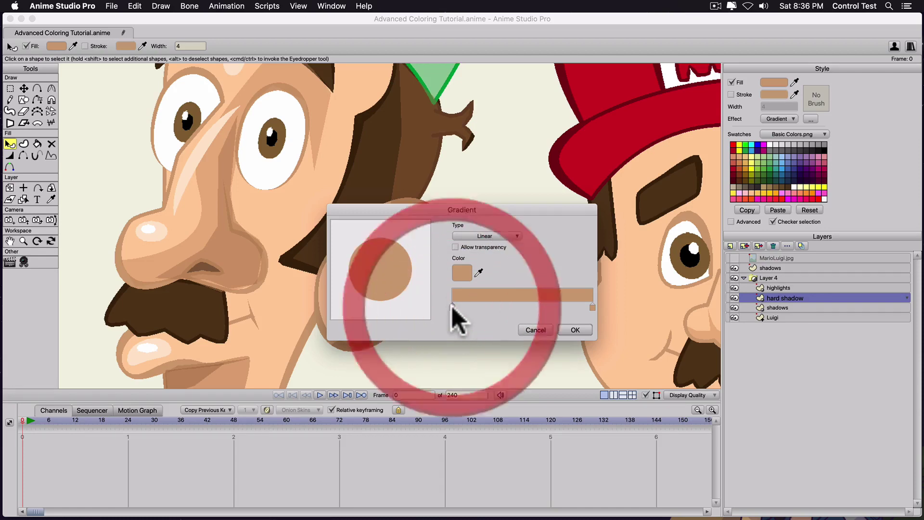
click(454, 247)
click(458, 270)
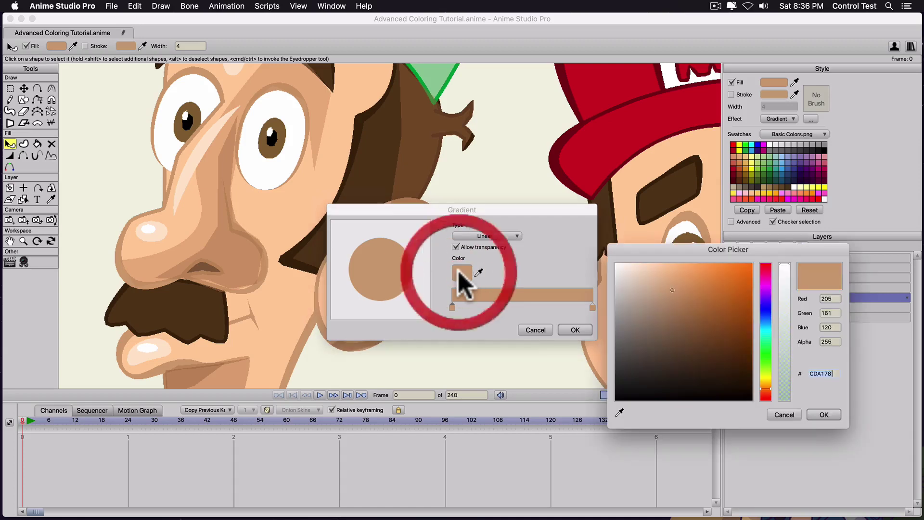
drag(785, 280, 781, 429)
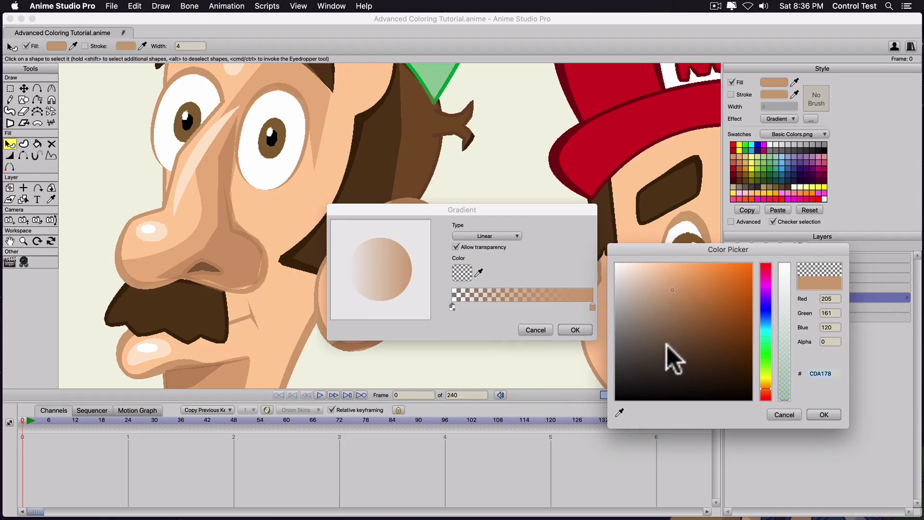
click(838, 410)
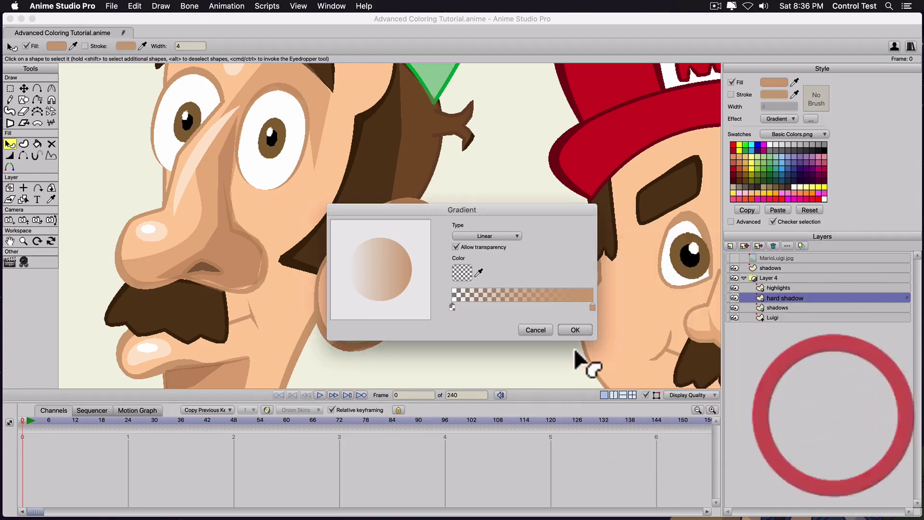
click(578, 330)
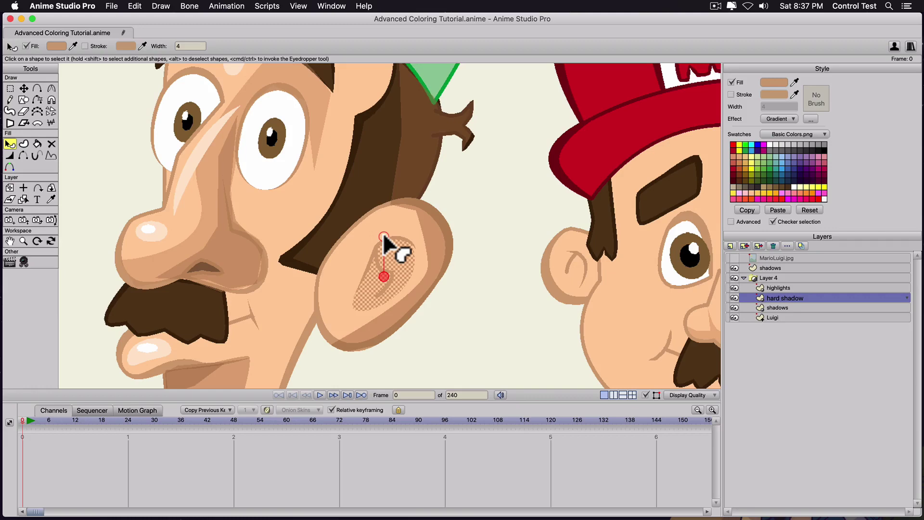
Step: Reposition the gradient's two handles to run diagonally across the inner ear, and check the result in a rendered preview
click(473, 300)
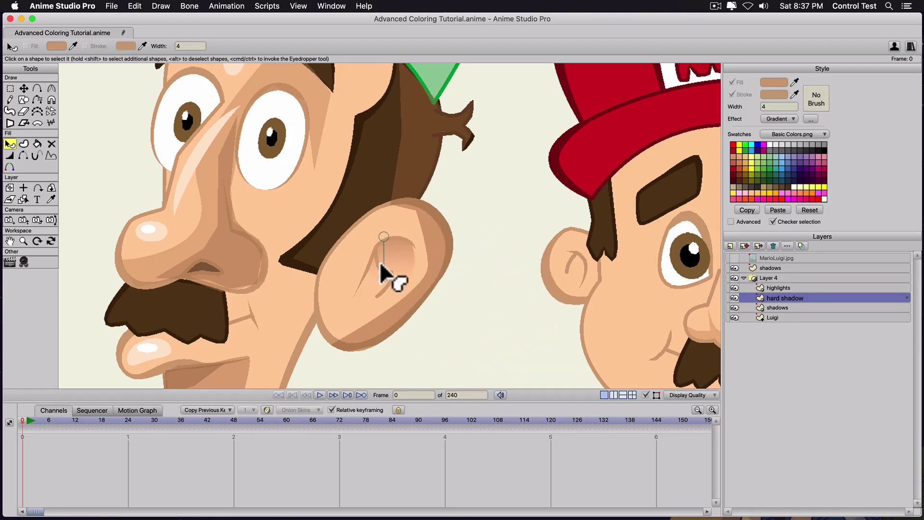
mouse_move(382, 278)
mouse_down()
mouse_move(380, 310)
mouse_move(394, 295)
mouse_move(401, 314)
mouse_up()
mouse_move(400, 275)
mouse_down()
mouse_move(385, 256)
mouse_move(385, 269)
mouse_move(380, 247)
mouse_up()
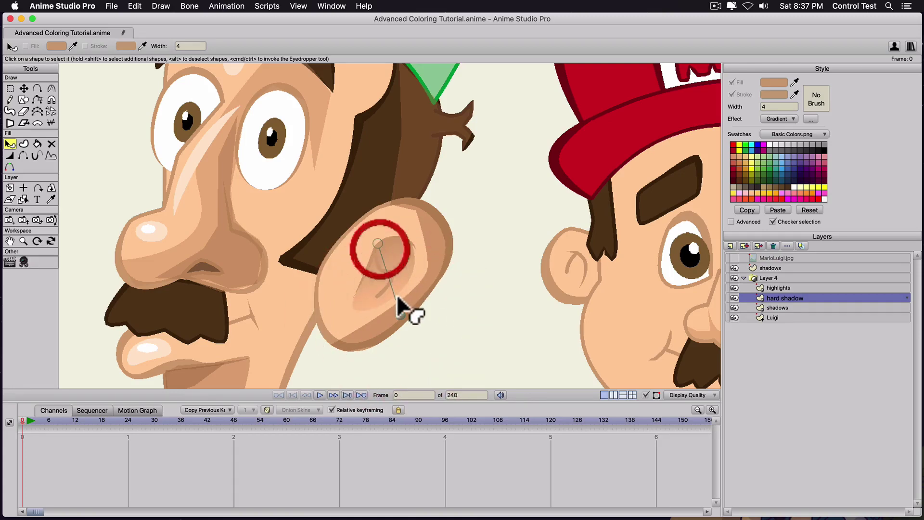
mouse_move(400, 301)
mouse_down()
mouse_move(391, 284)
mouse_move(393, 300)
mouse_up()
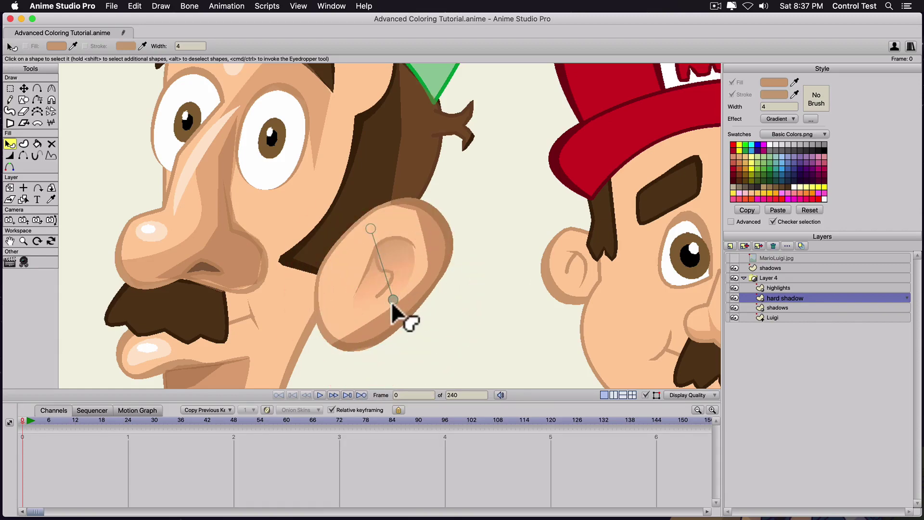
drag(368, 223, 380, 240)
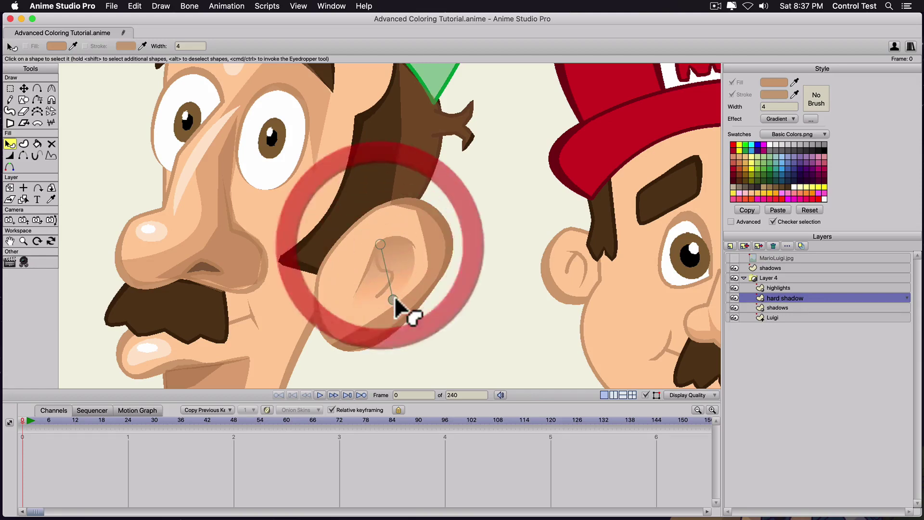
drag(393, 299, 393, 298)
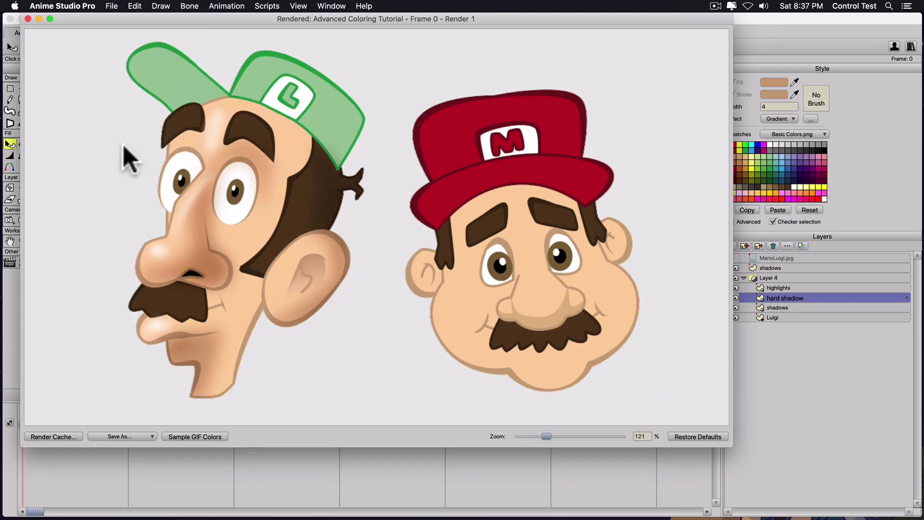
click(27, 18)
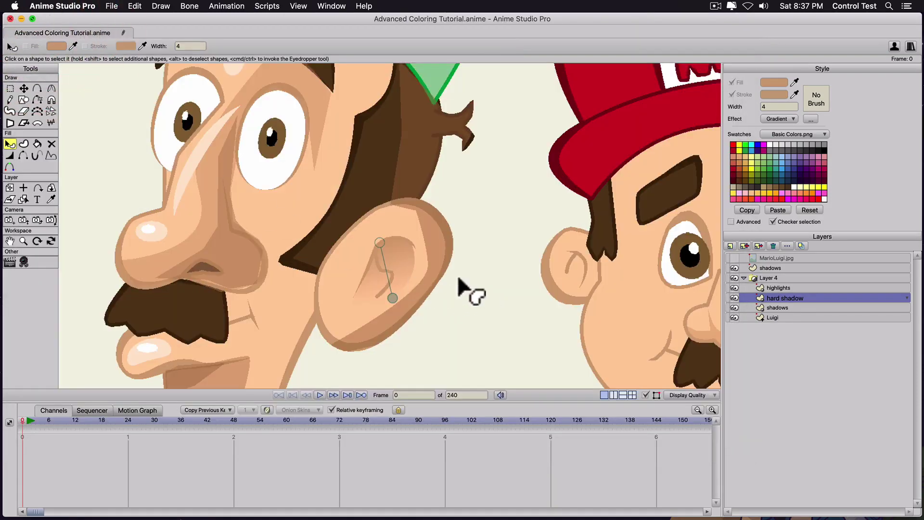
Step: Set the hard shadow layer's blending mode to Multiply and render a preview of the frame
double_click(816, 297)
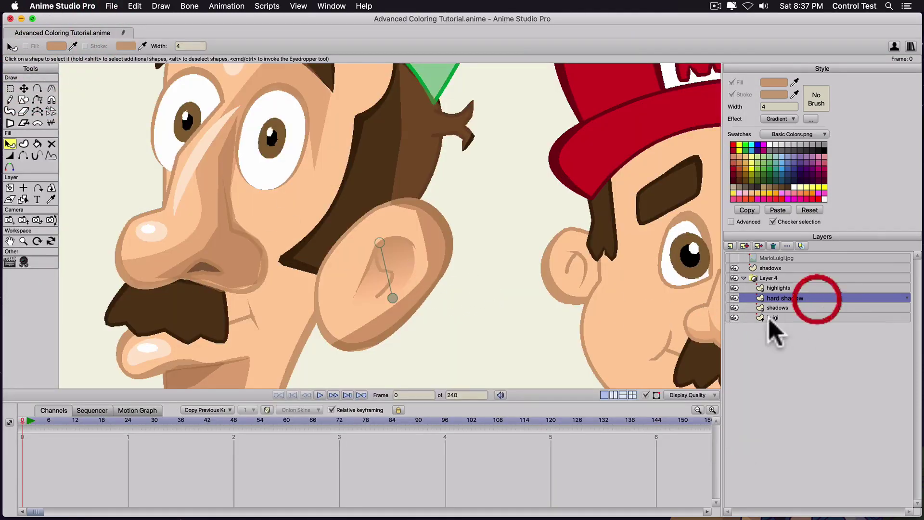
click(559, 383)
click(563, 400)
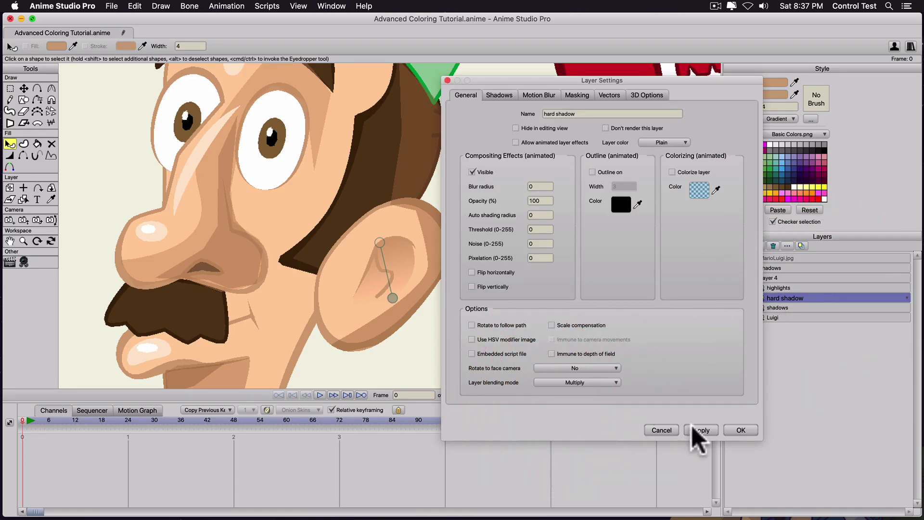
click(741, 429)
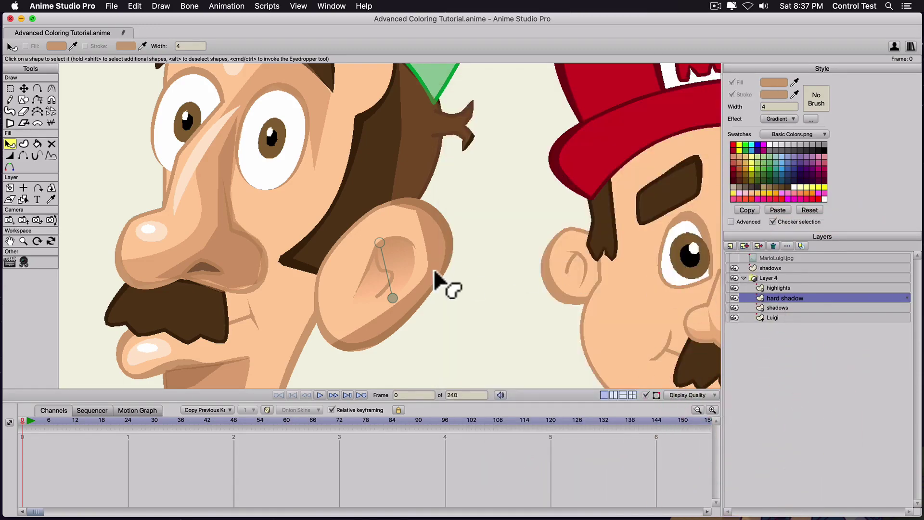
key(super+r)
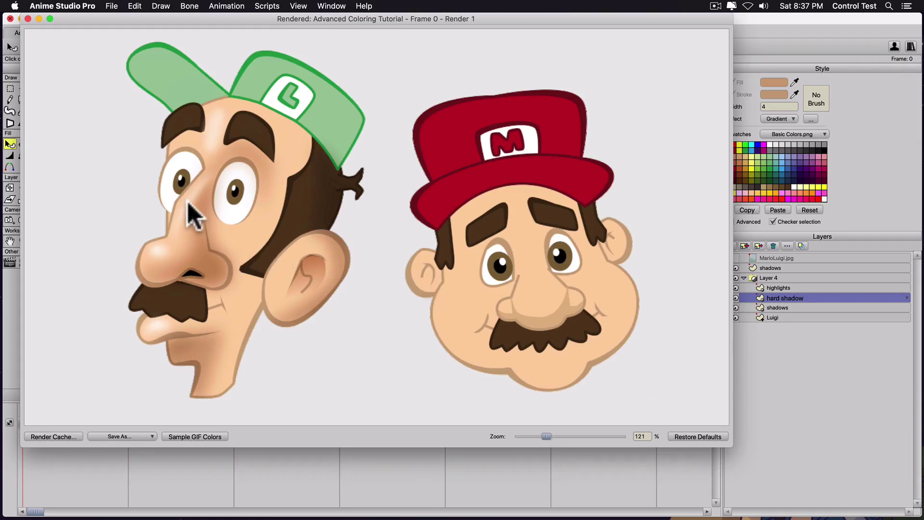
click(28, 19)
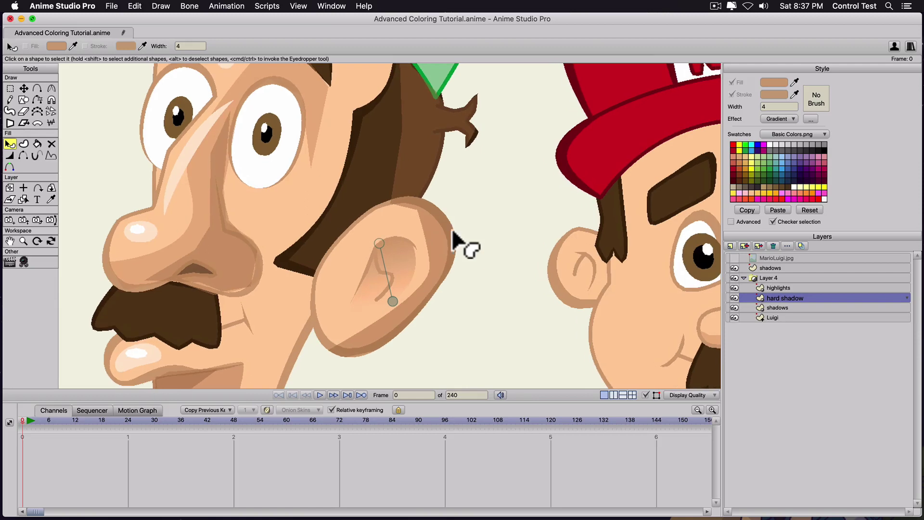
Step: Fine-tune the inner-ear shadow's outline at its top, front edge and lower tip, and reselect the filled shape
click(774, 299)
key(t)
click(390, 238)
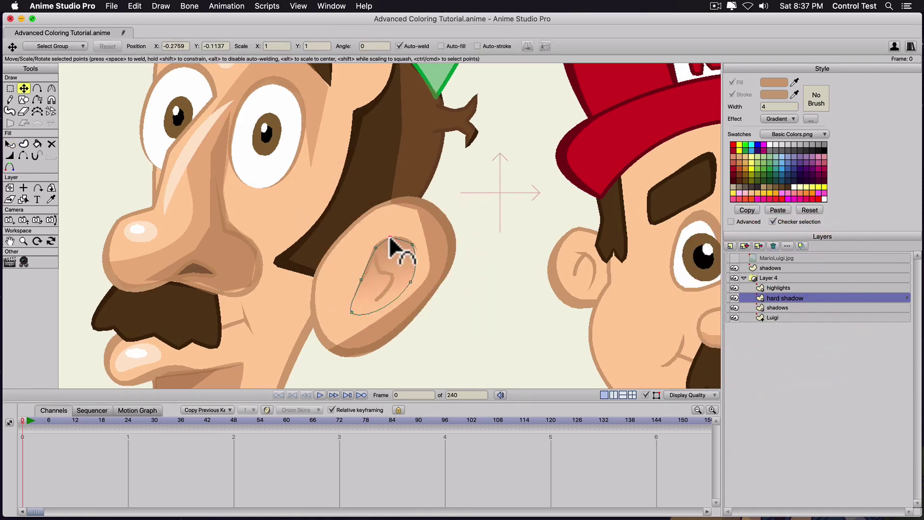
key(c)
click(385, 243)
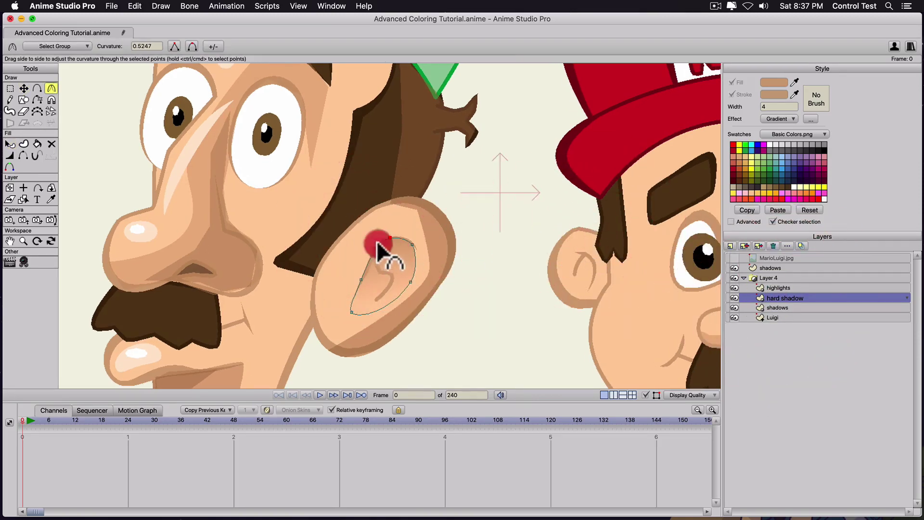
key(t)
click(362, 282)
click(351, 311)
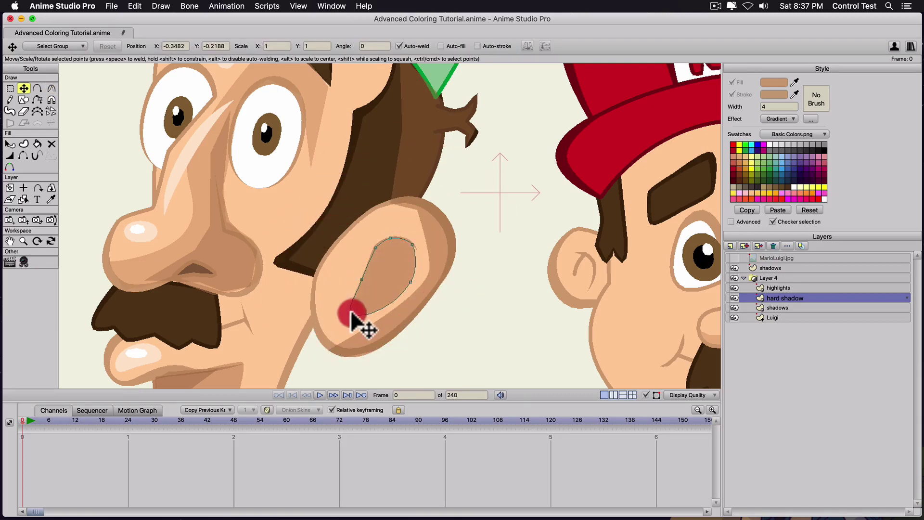
click(413, 245)
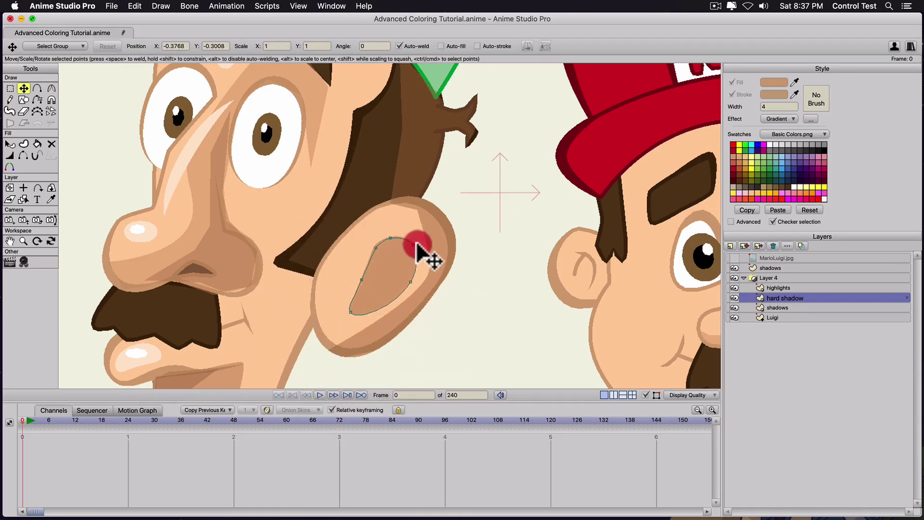
click(402, 278)
key(q)
click(391, 269)
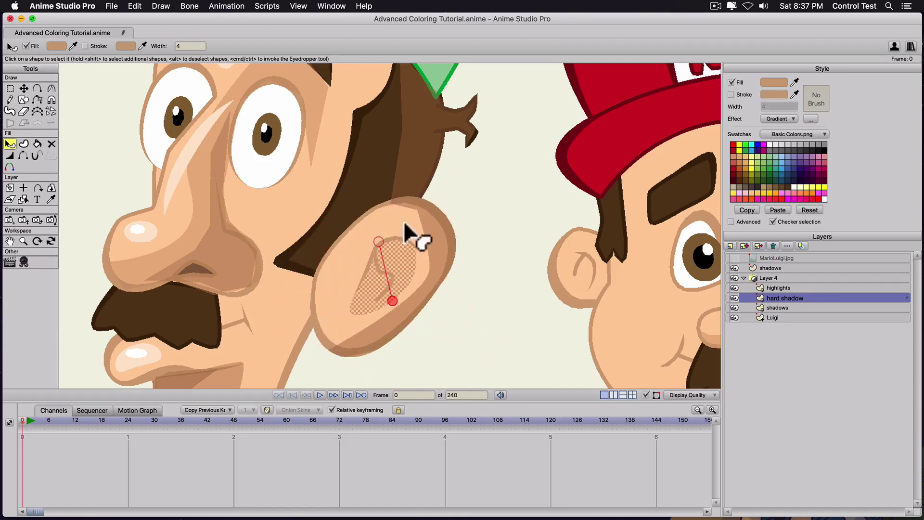
Step: Move the inner-ear shadow's two gradient handles closer together near the ear opening, and check the result in a rendered preview
click(393, 275)
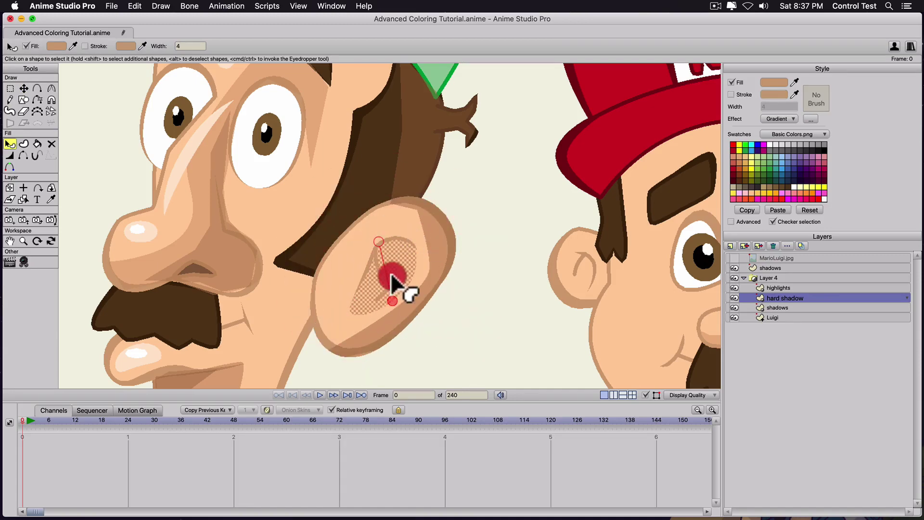
click(499, 309)
click(401, 312)
mouse_move(400, 311)
mouse_down()
mouse_move(407, 316)
mouse_move(380, 222)
mouse_move(379, 251)
mouse_up()
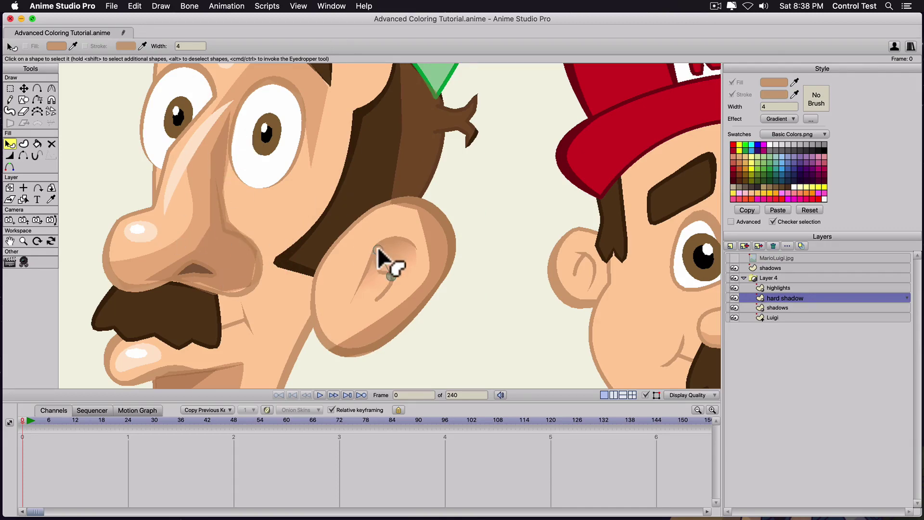
drag(391, 276, 396, 277)
drag(375, 244, 381, 254)
key(super+r)
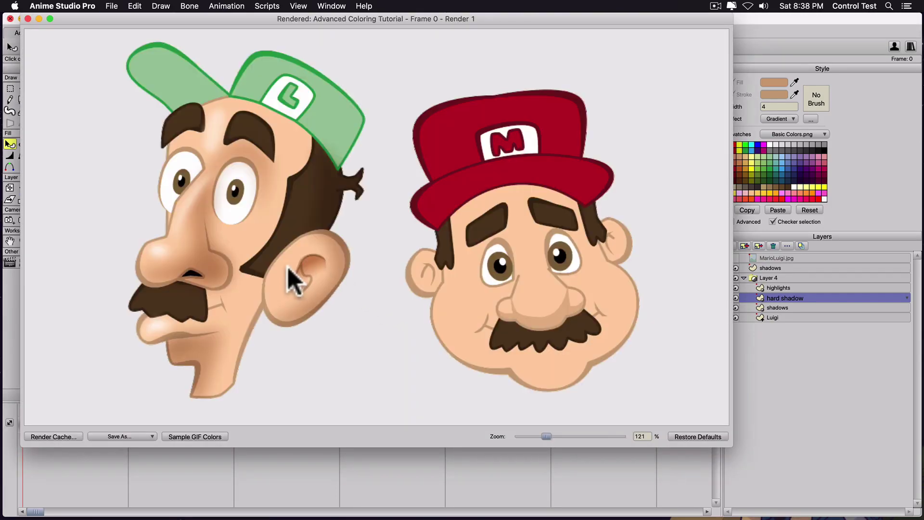
click(27, 18)
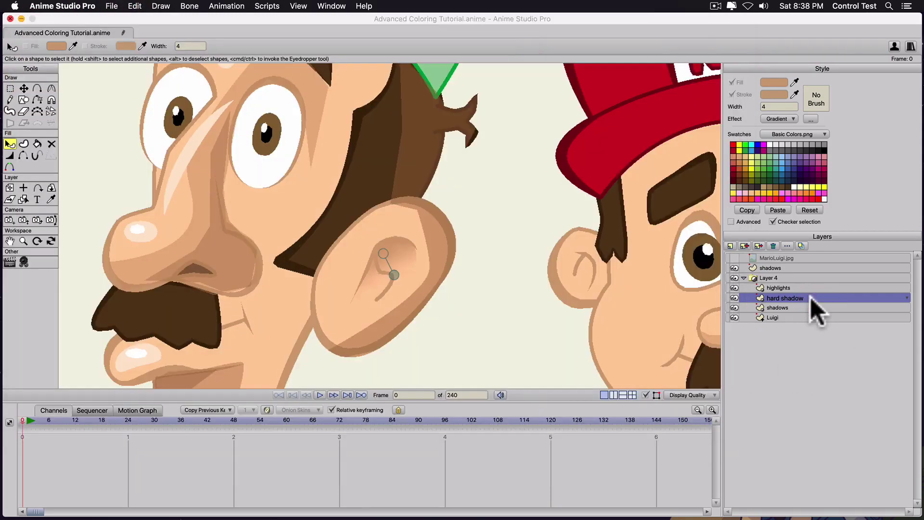
Step: Set the hard shadow layer's blur radius to 4 and inspect the ear in a rendered preview
double_click(810, 296)
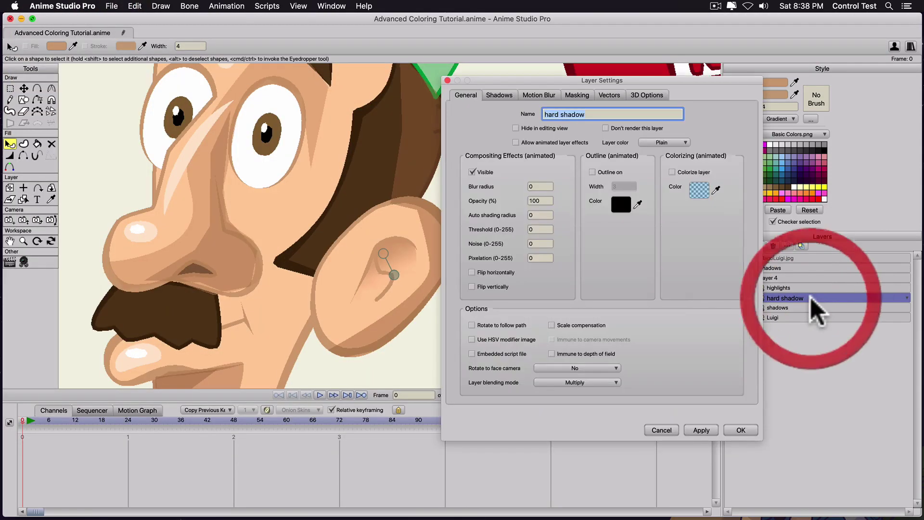
click(537, 187)
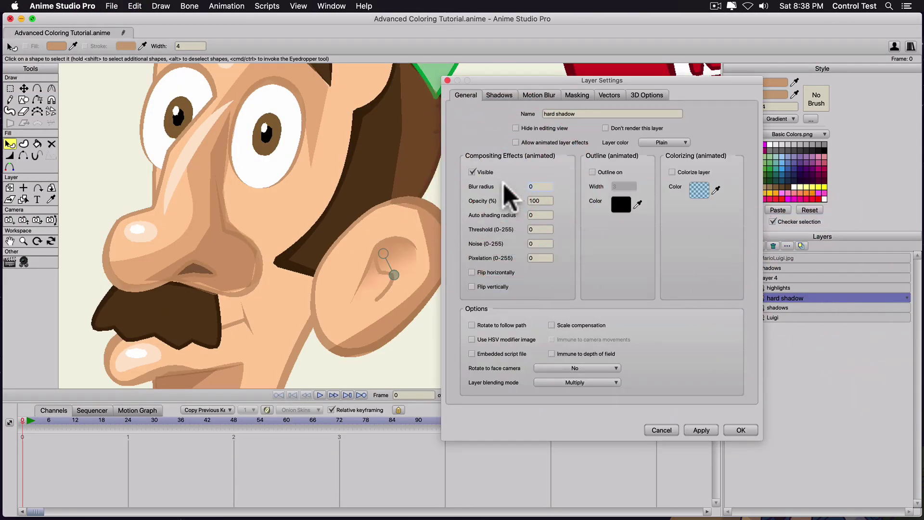
key(BackSpace)
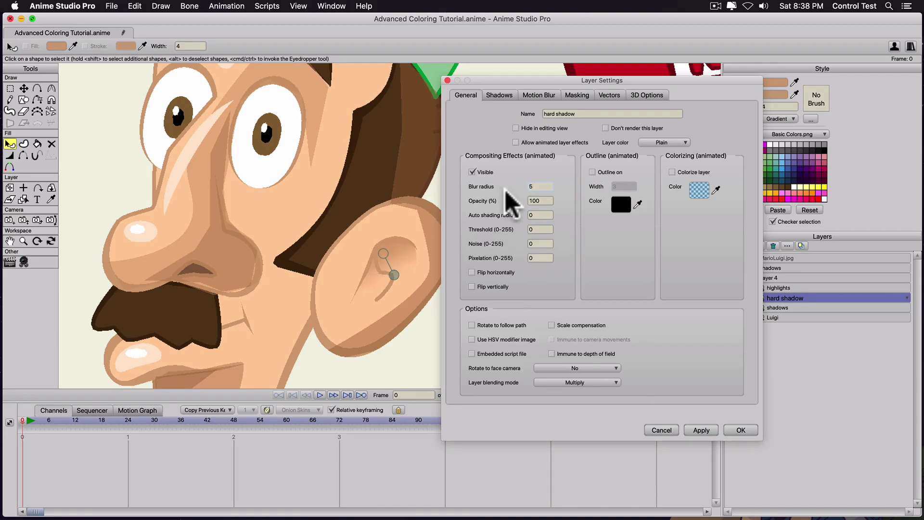
text(4)
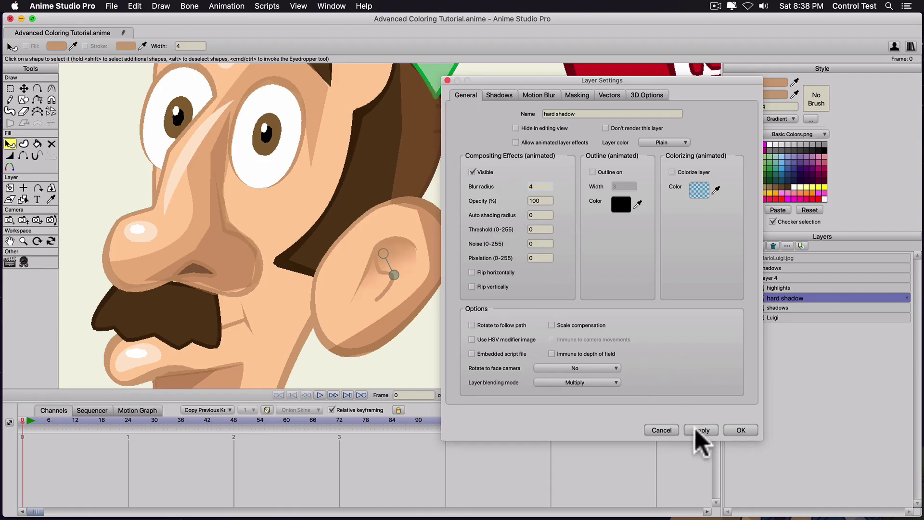
click(750, 430)
key(super+r)
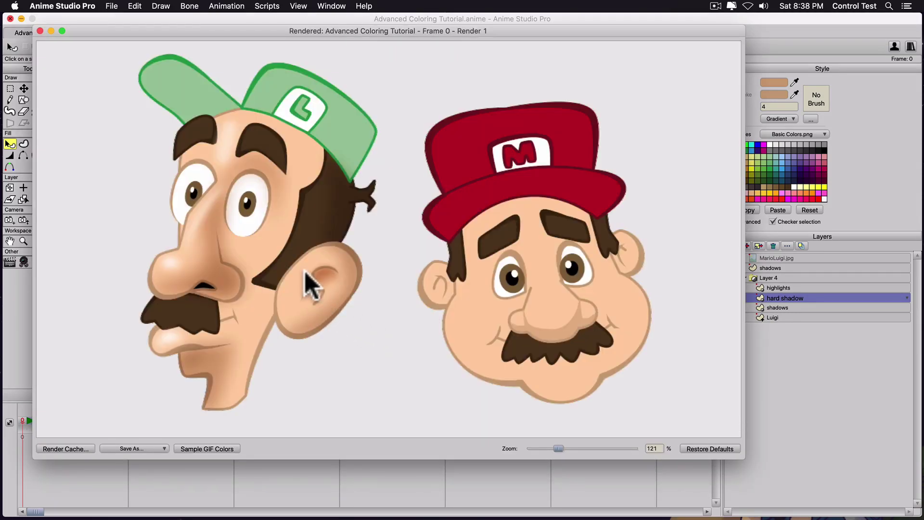
scroll(318, 274, up, 1)
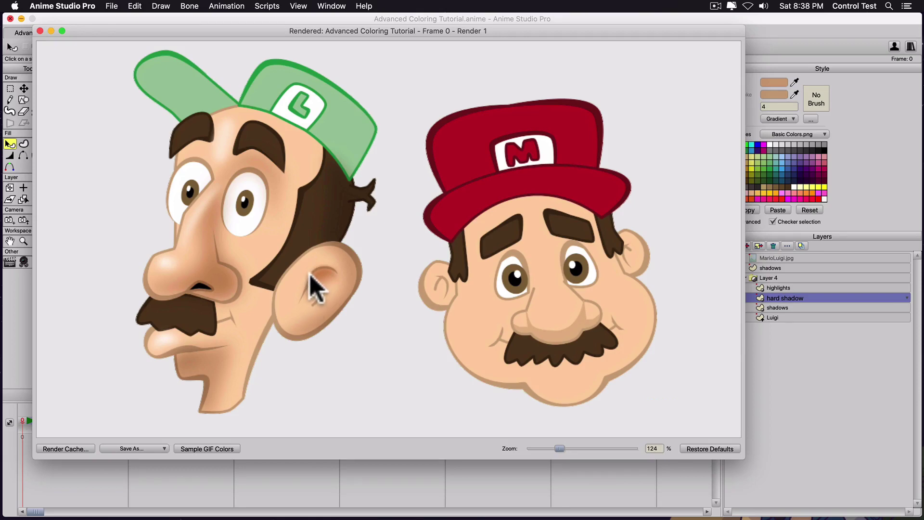
drag(38, 29, 26, 17)
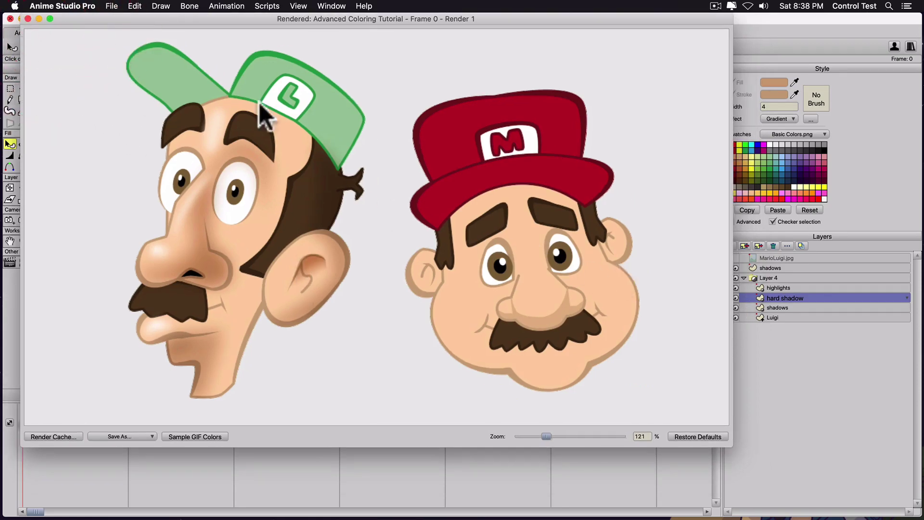
click(28, 19)
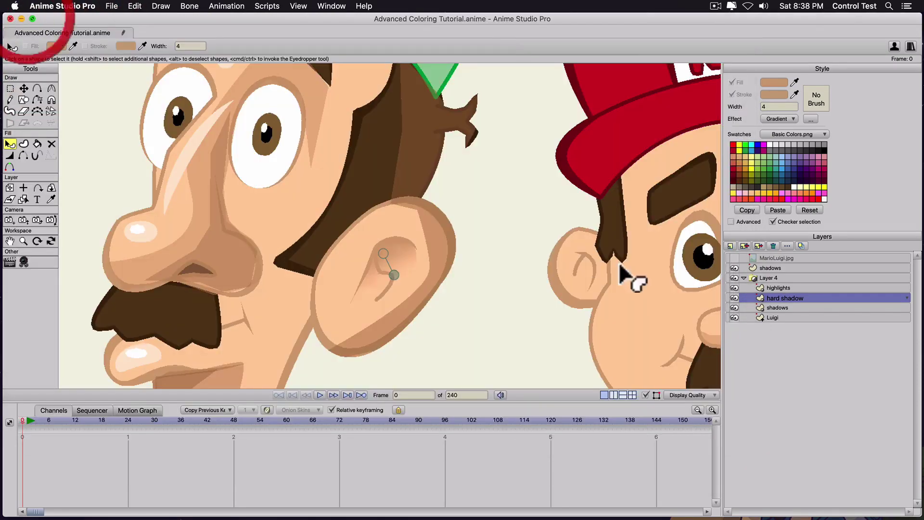
Step: Set the hard shadow layer's blur radius to 2
double_click(774, 295)
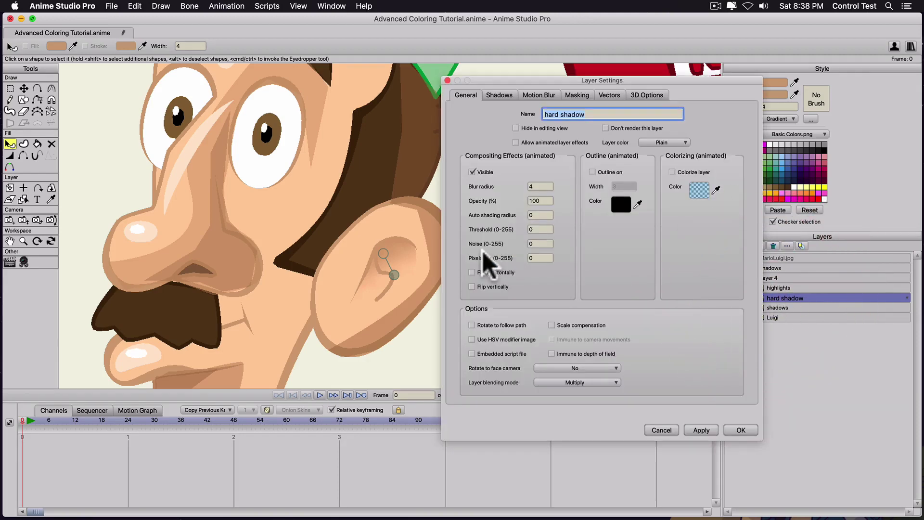
double_click(540, 187)
text(2)
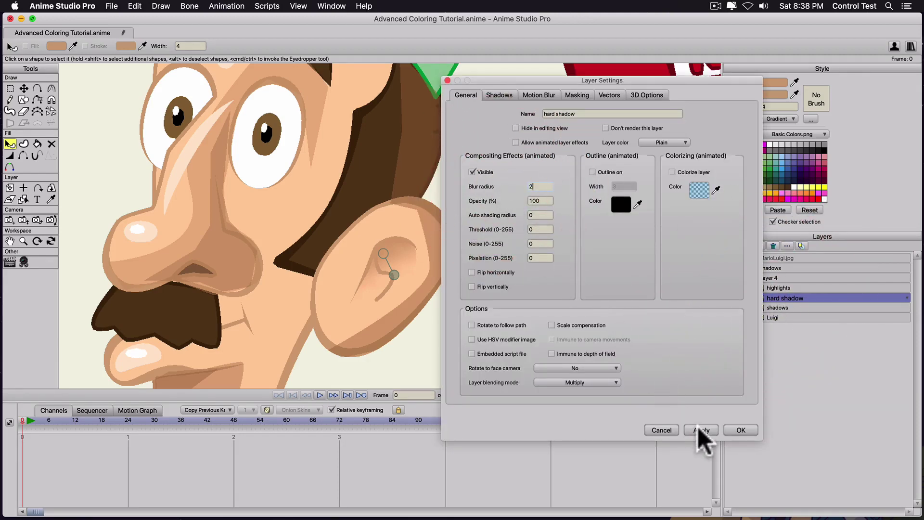
click(739, 430)
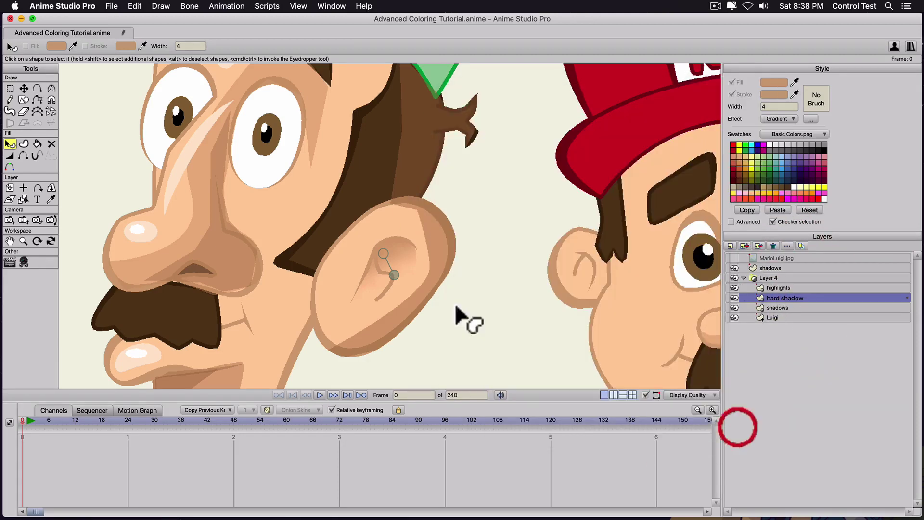
Step: Change the opaque end stop of the inner-ear shadow's gradient to a lighter orange-tan and render a preview of the frame
click(396, 251)
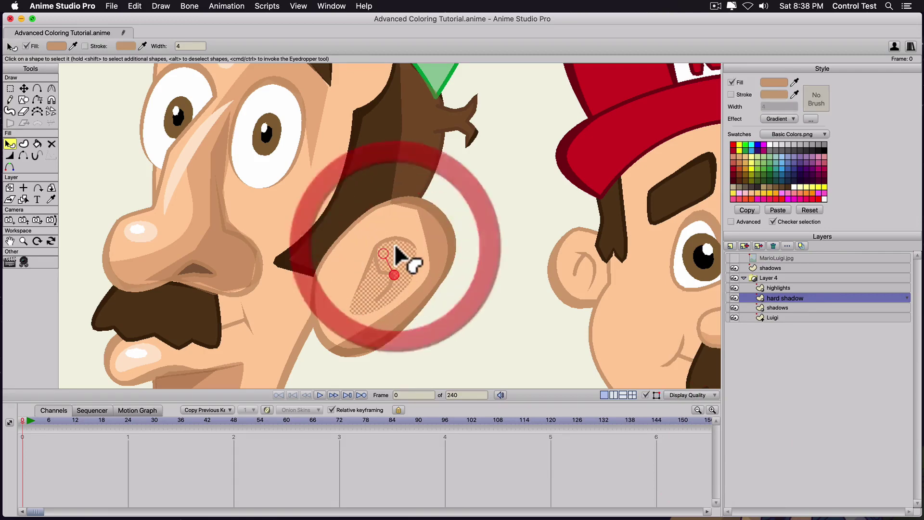
click(811, 119)
click(589, 307)
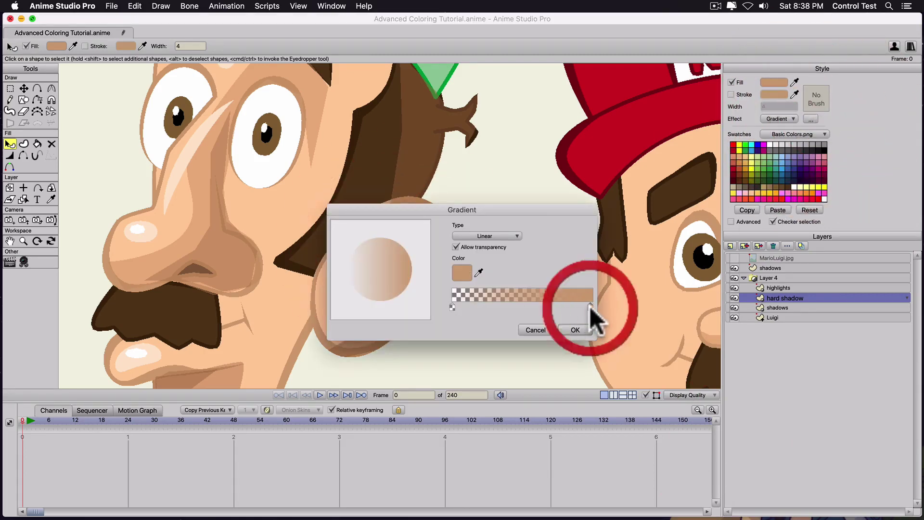
double_click(593, 306)
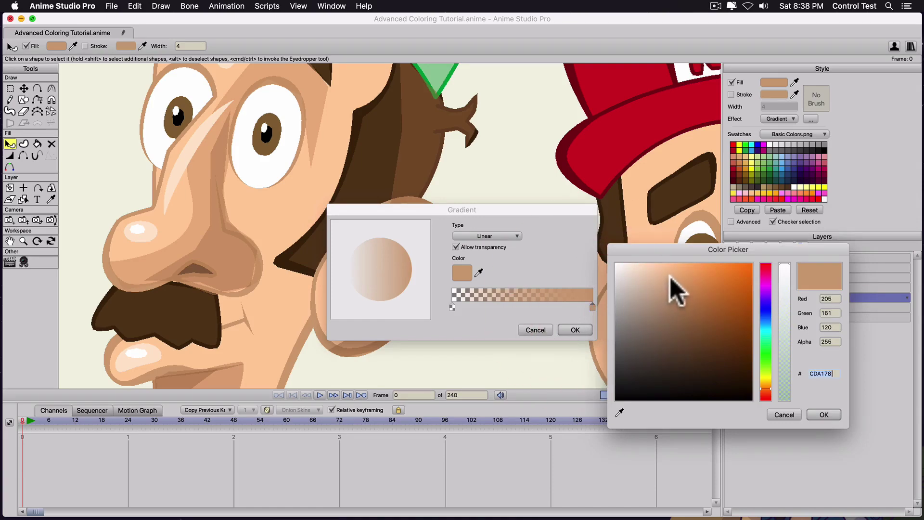
click(821, 416)
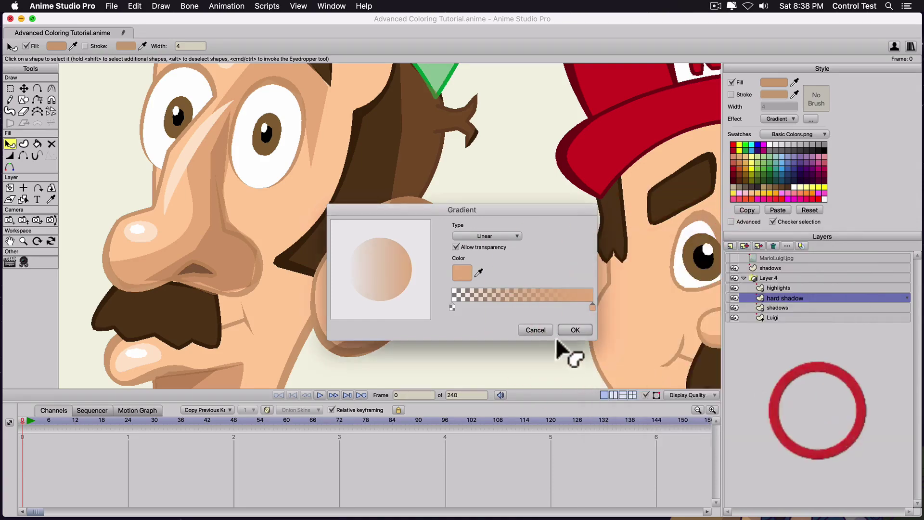
key(Return)
key(super+r)
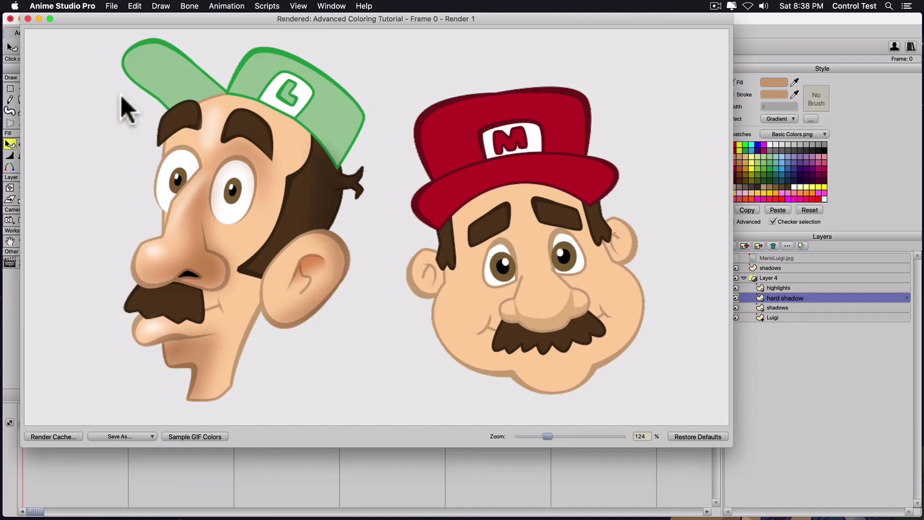
click(27, 17)
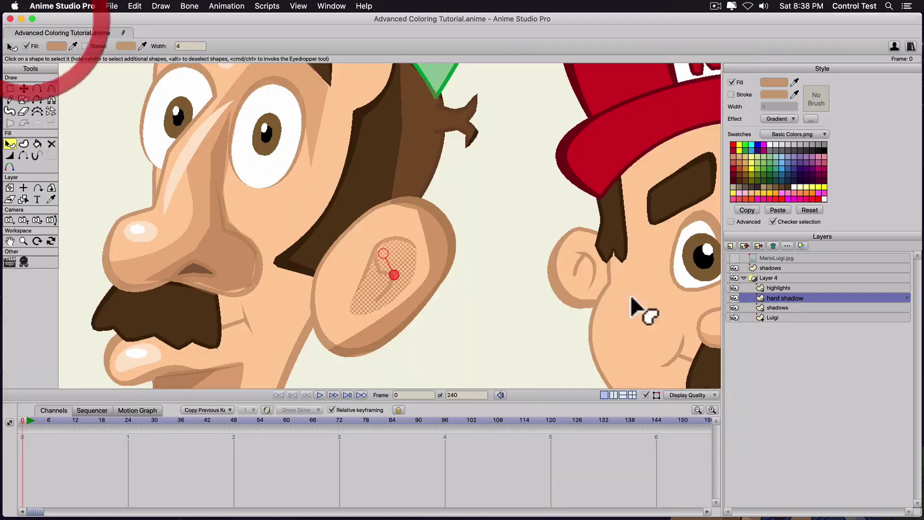
Step: Try Overlay as the hard shadow layer's blending mode in a rendered preview, and return the mode to Multiply
double_click(781, 298)
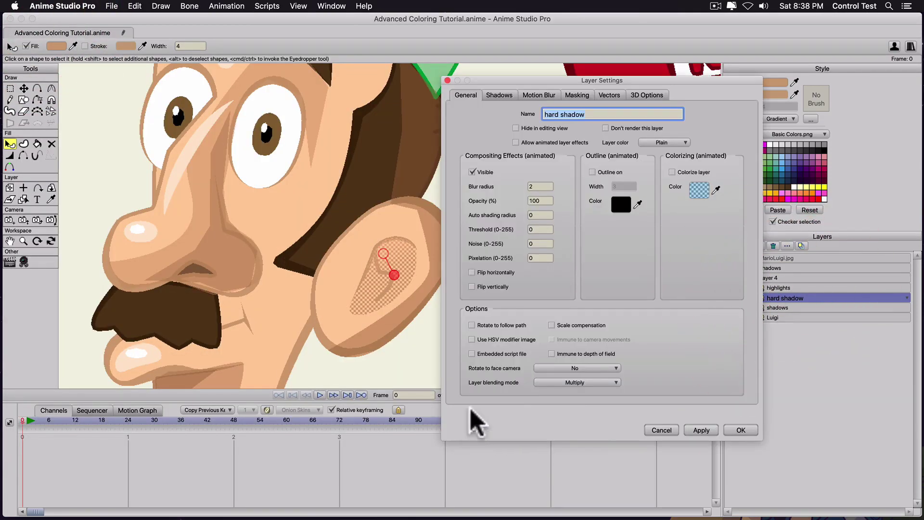
click(573, 382)
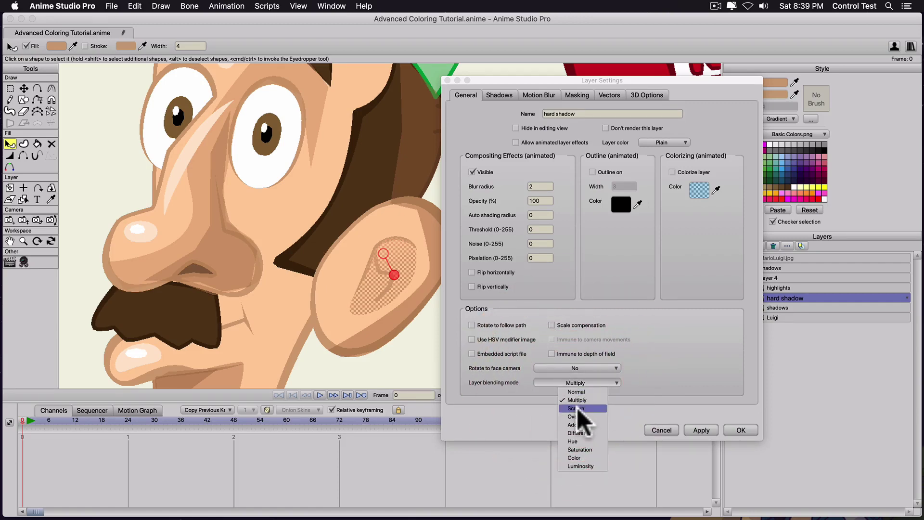
click(578, 416)
click(701, 430)
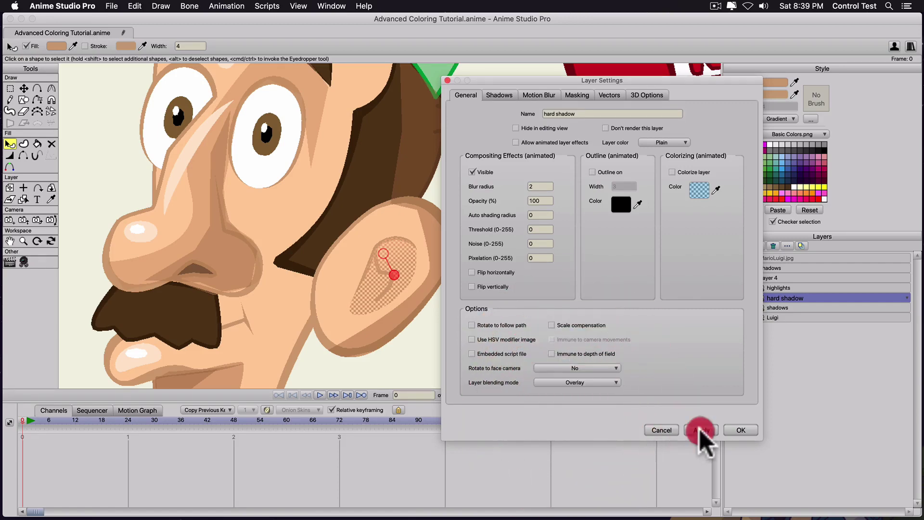
click(742, 430)
key(super+r)
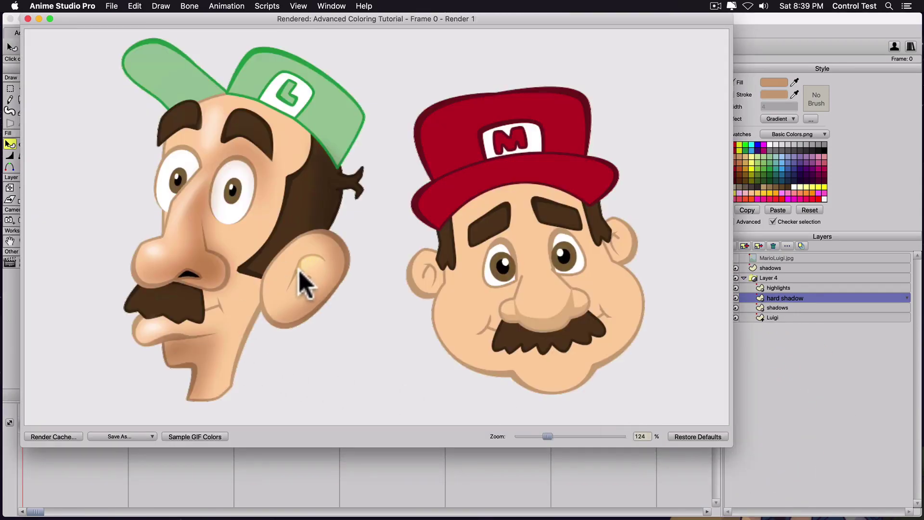
click(27, 18)
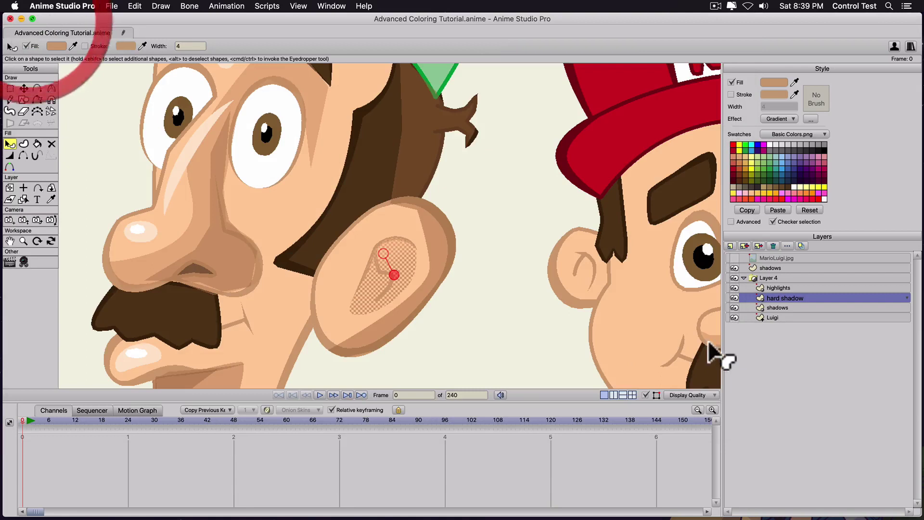
double_click(781, 296)
click(574, 382)
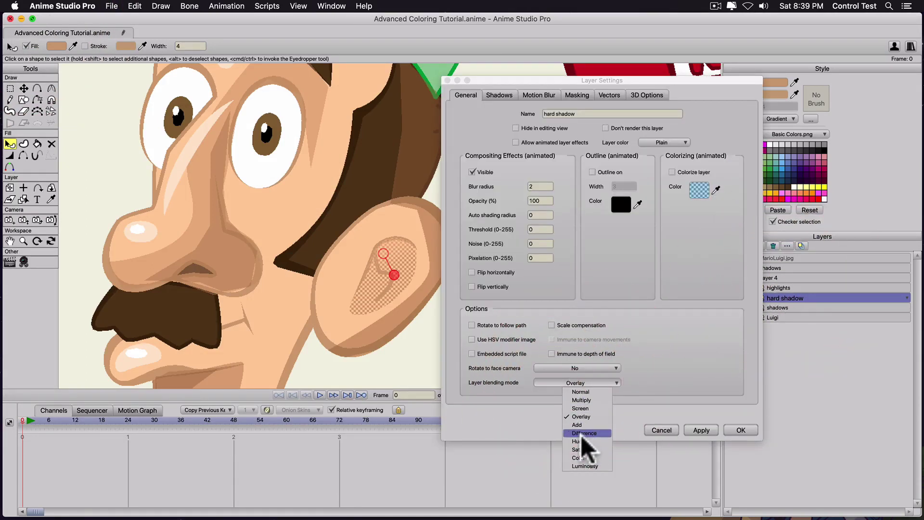
click(581, 401)
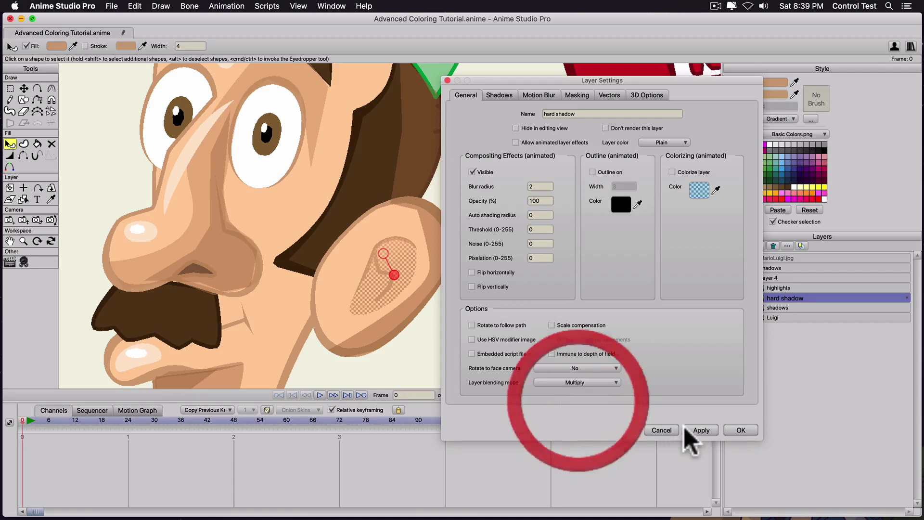
click(741, 429)
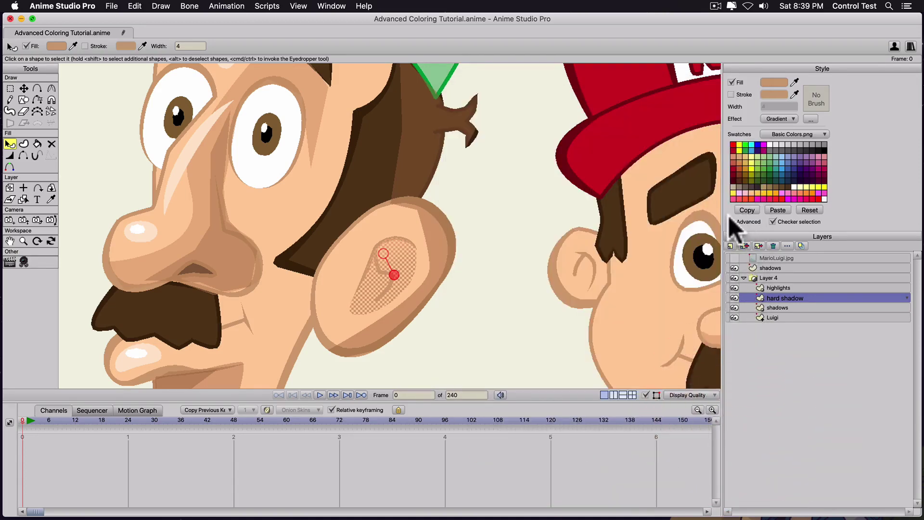
Step: Set the inner-ear shadow's fill color to the lighter tan EEC39C and check it in a rendered preview
click(775, 82)
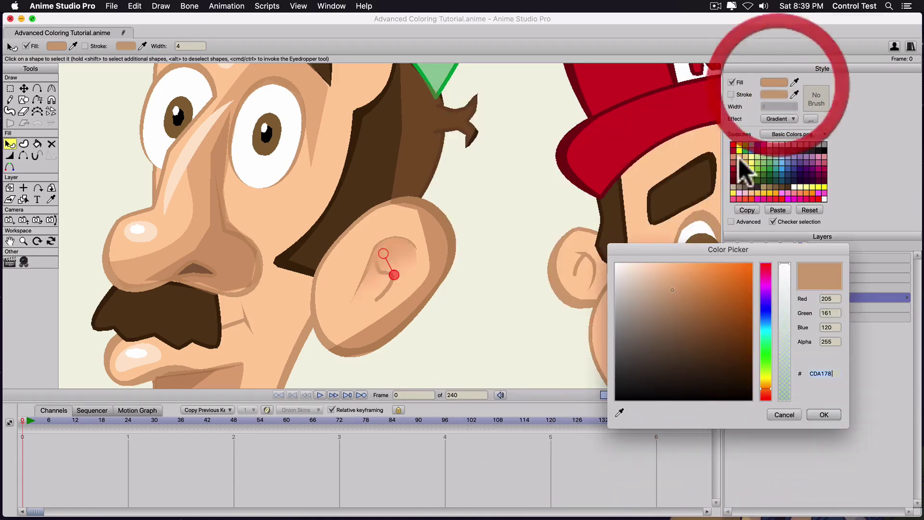
click(666, 270)
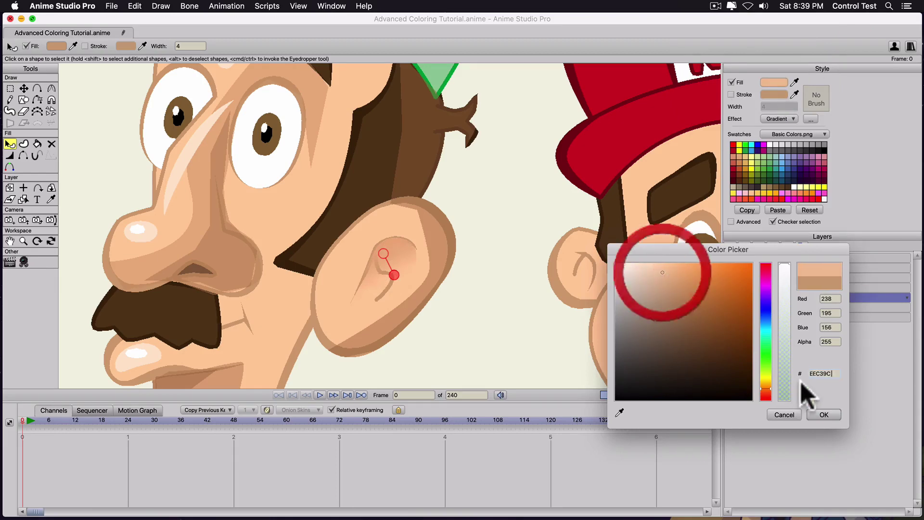
click(824, 414)
key(super+r)
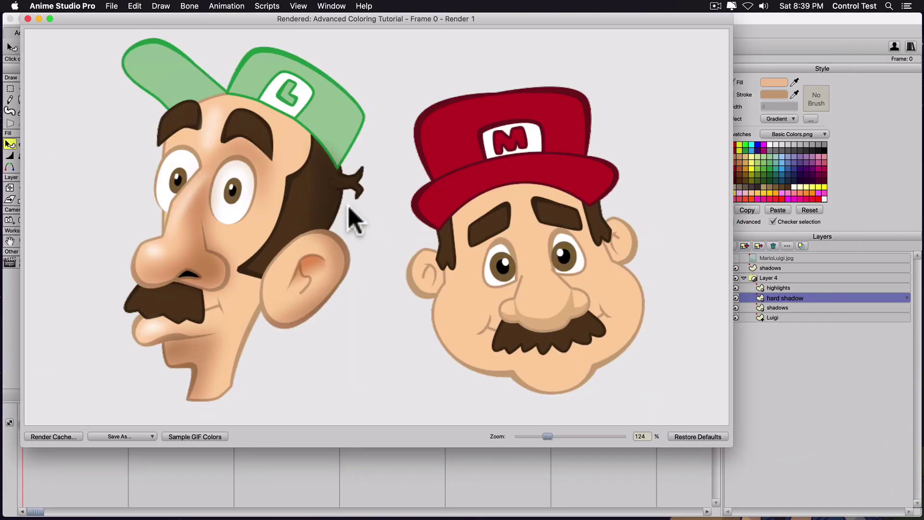
click(28, 18)
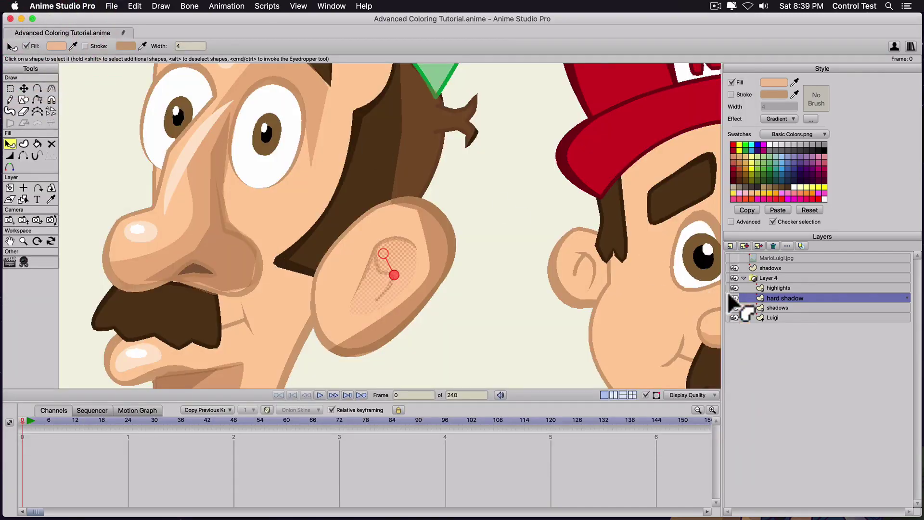
Step: Set the hard shadow layer's opacity to 70% and check the result in a rendered preview
double_click(813, 297)
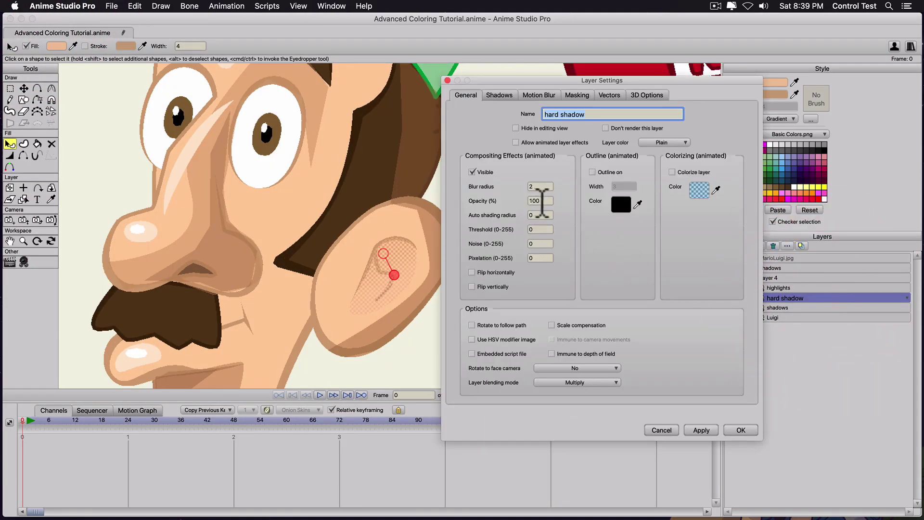
click(527, 201)
click(529, 201)
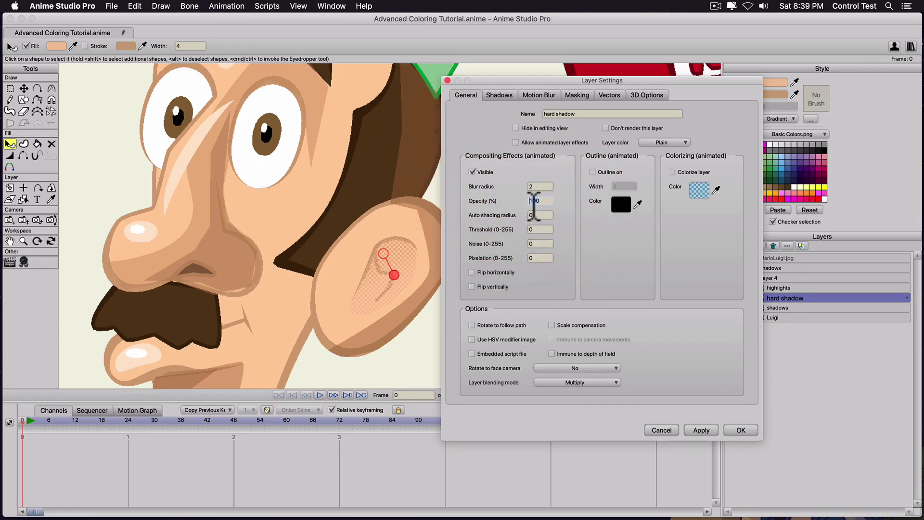
text(70)
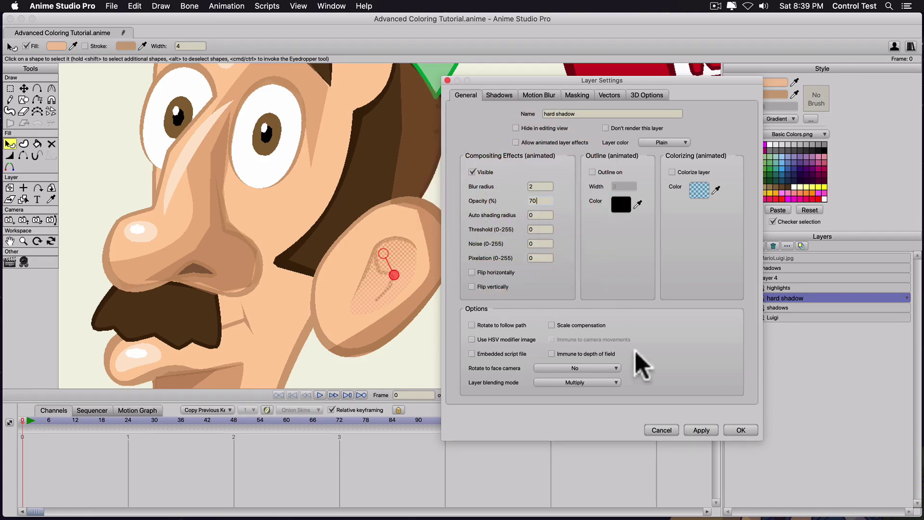
click(742, 429)
key(super+r)
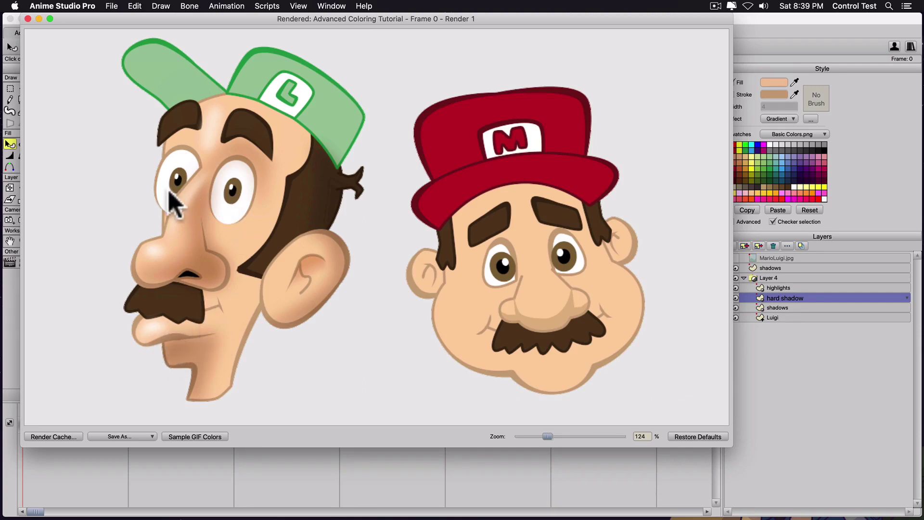
click(28, 18)
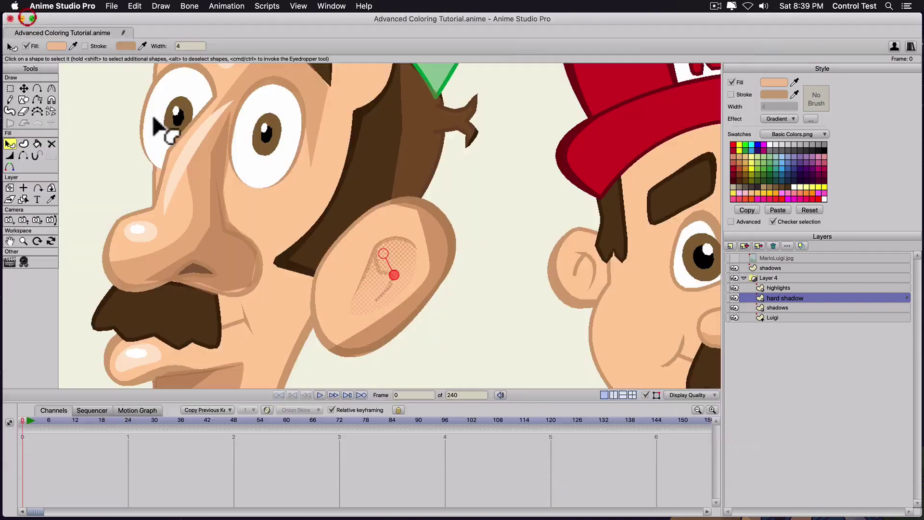
Step: Change the fill of the face, neck and ear shadows on the shadows layer to dark brown 513B25 and render a preview
click(201, 226)
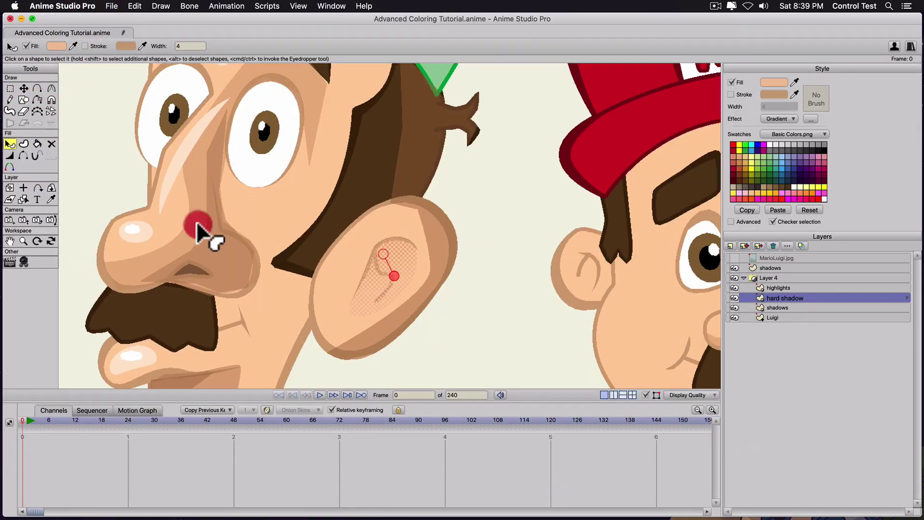
click(778, 308)
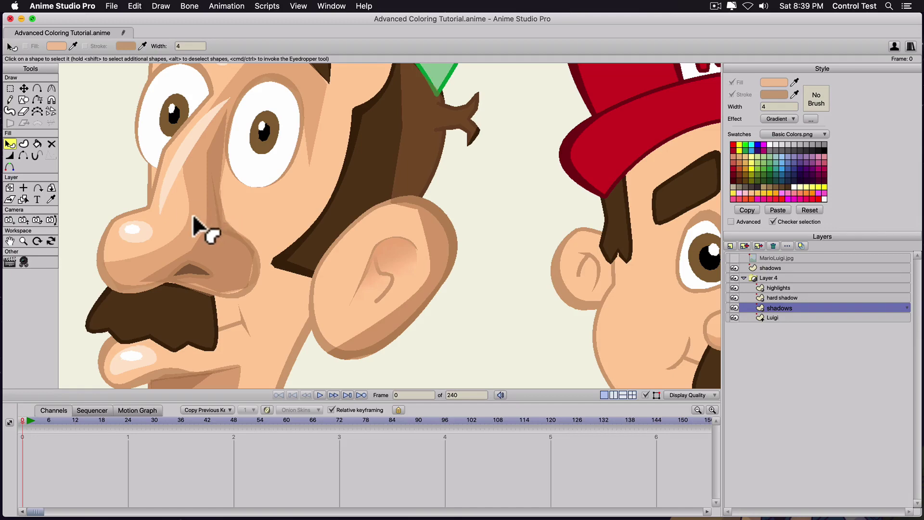
click(220, 251)
scroll(264, 245, down, 5)
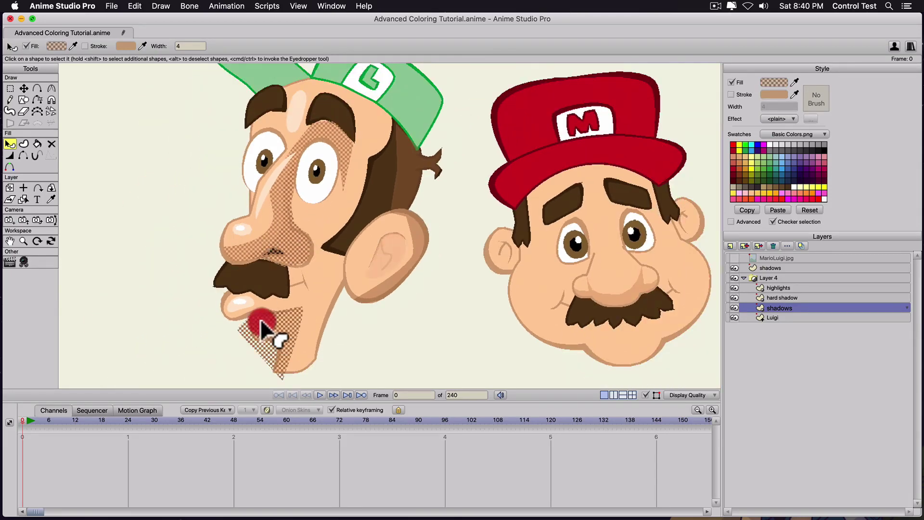
shift+click(383, 294)
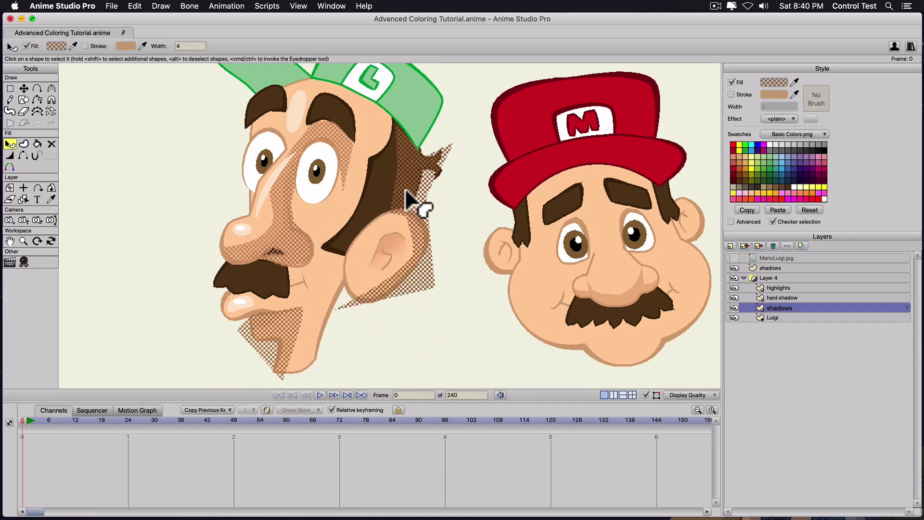
click(774, 83)
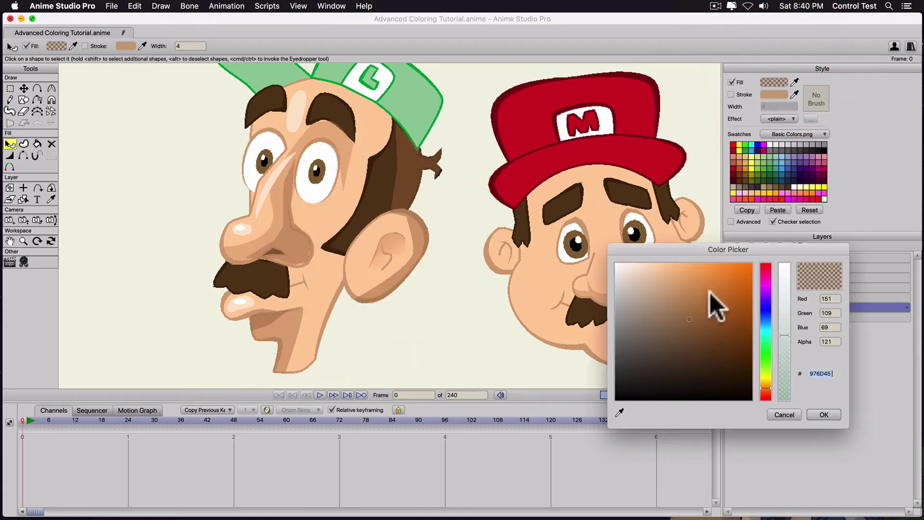
click(689, 357)
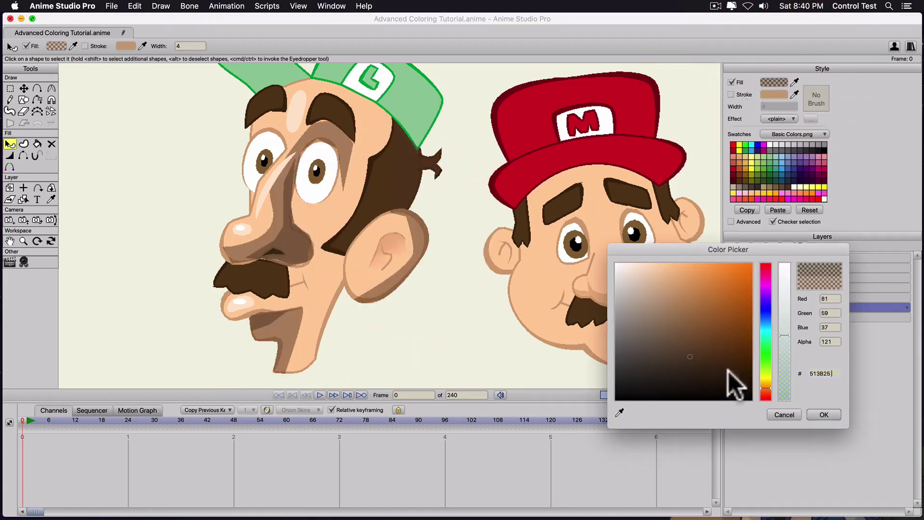
click(830, 417)
key(super+r)
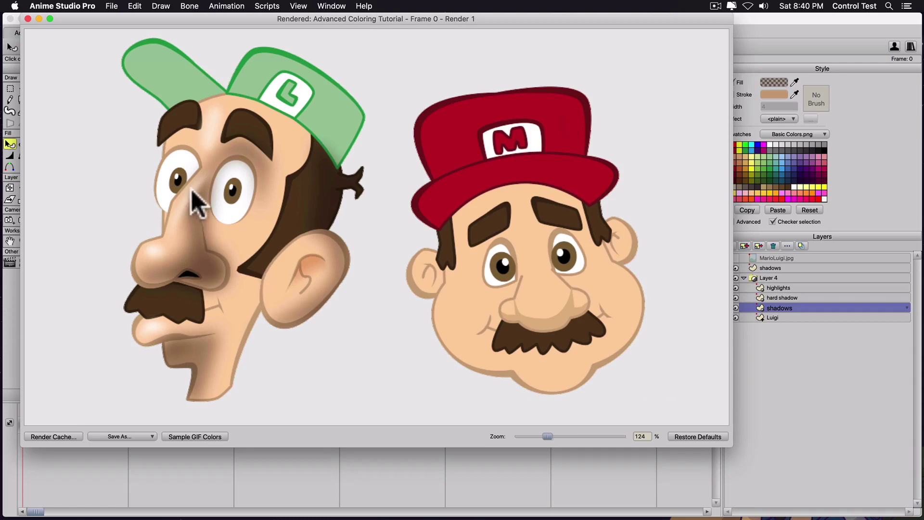
click(27, 18)
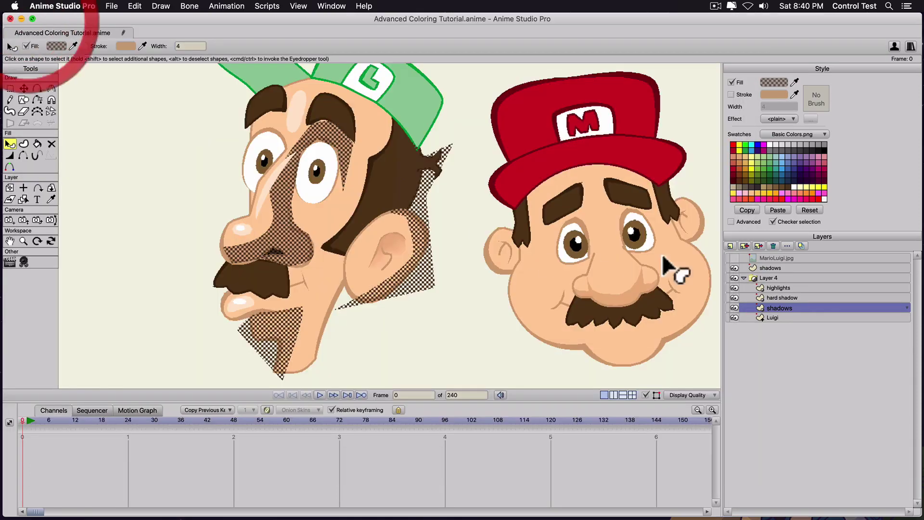
Step: Try an opacity of 70% on the shadows layer in a rendered preview
double_click(799, 307)
click(531, 201)
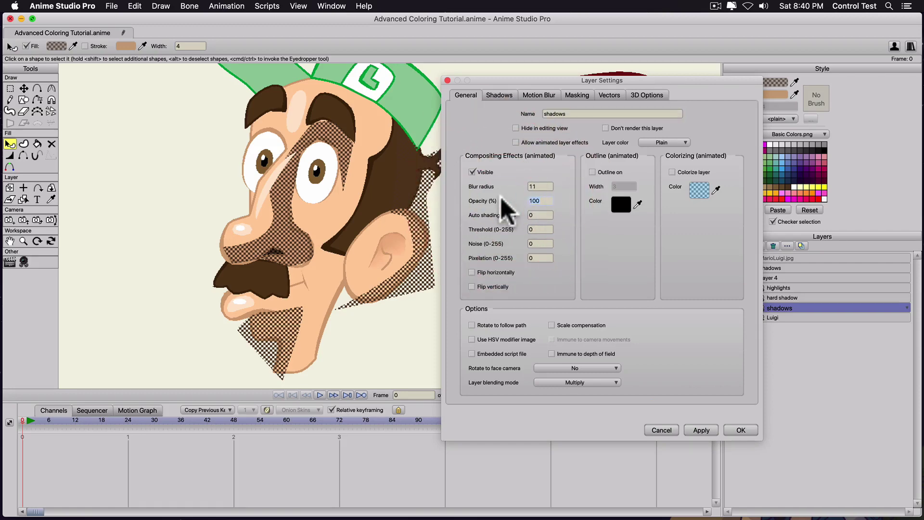
text(70)
click(701, 430)
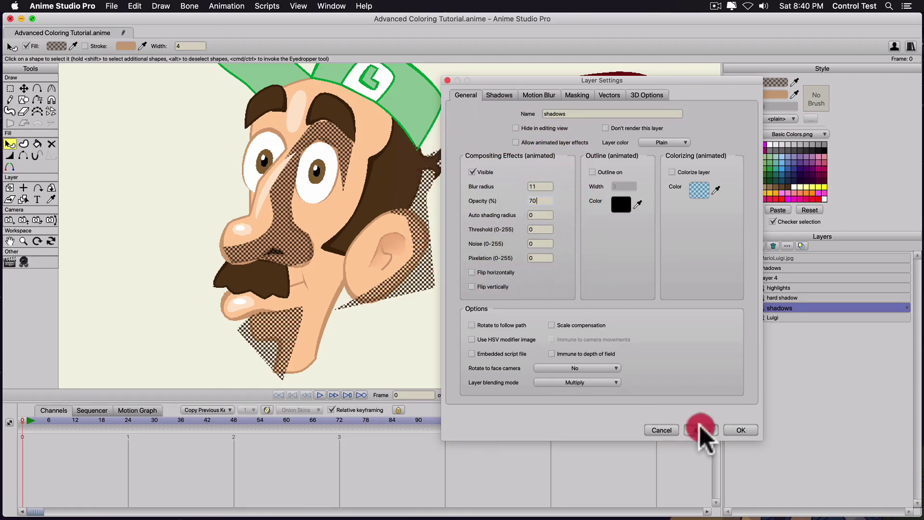
click(741, 430)
key(super+r)
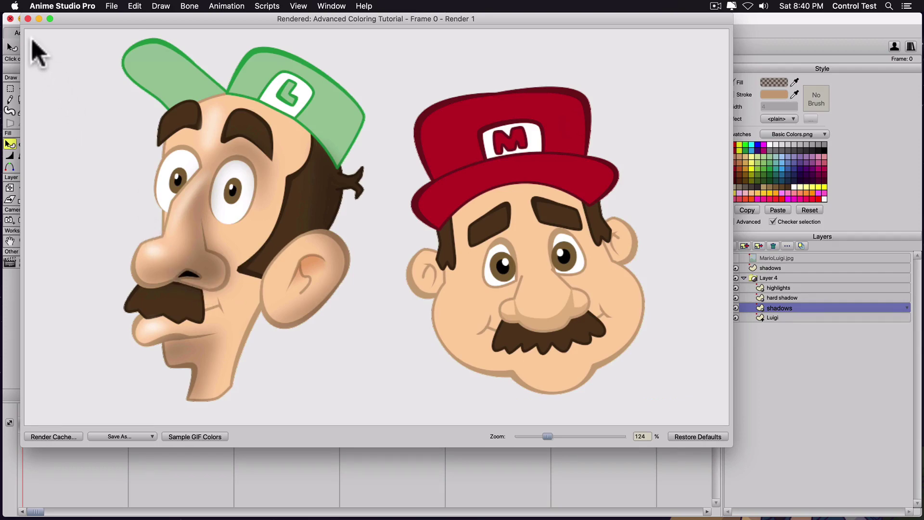
click(28, 18)
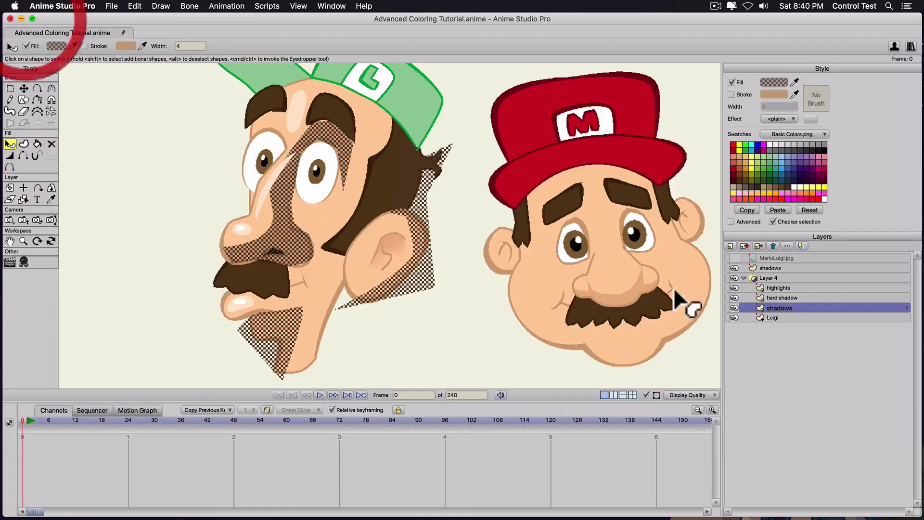
Step: Set the shadows layer's opacity to 40% and render a preview of the frame
double_click(813, 307)
drag(545, 202, 483, 200)
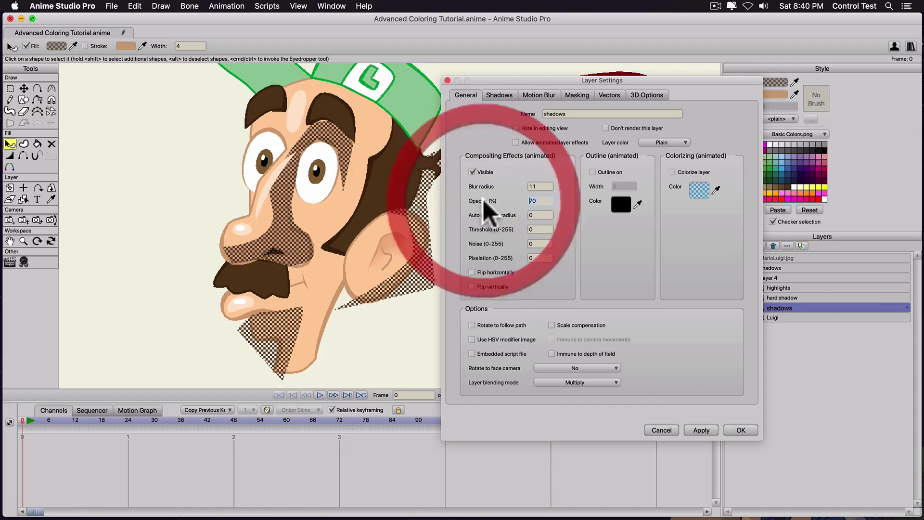
click(729, 430)
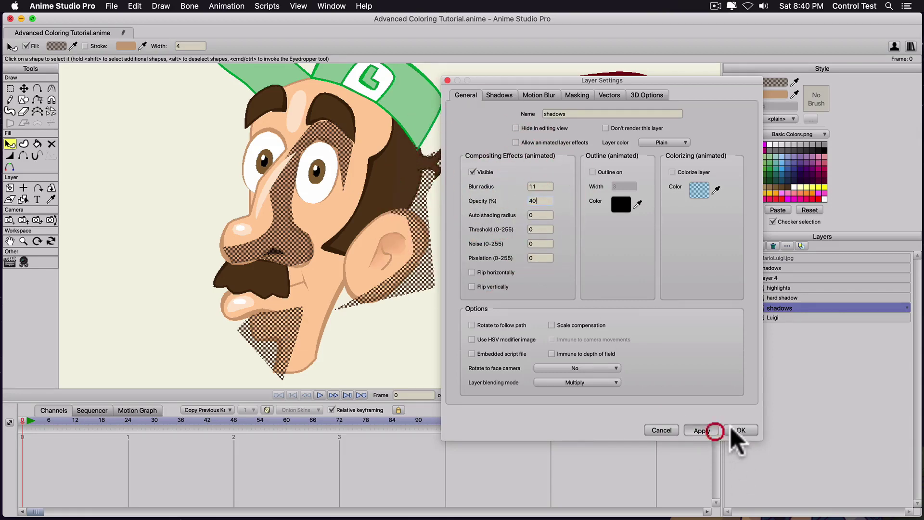
key(super+r)
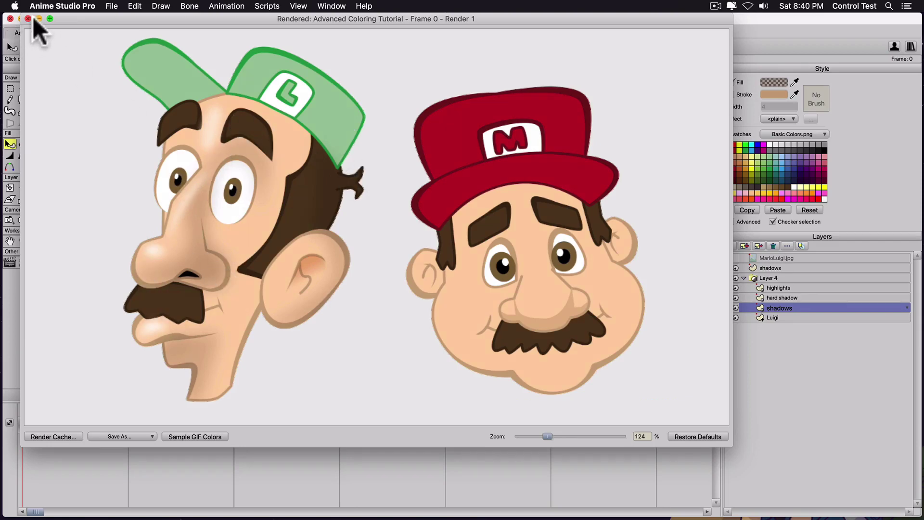
key(super+w)
Step: Move the ear shadow's inner point inward and add a second crescent-shaped shadow along the back edge of Luigi's ear
click(412, 264)
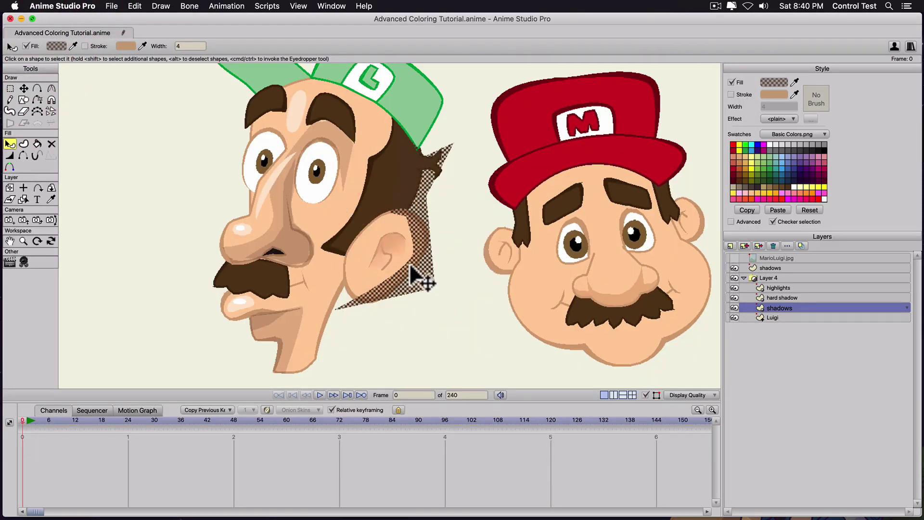
click(412, 261)
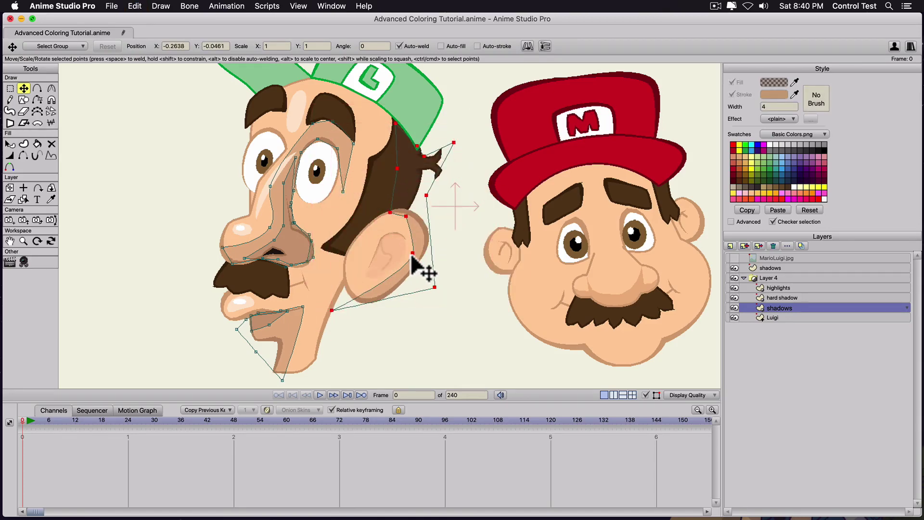
click(404, 257)
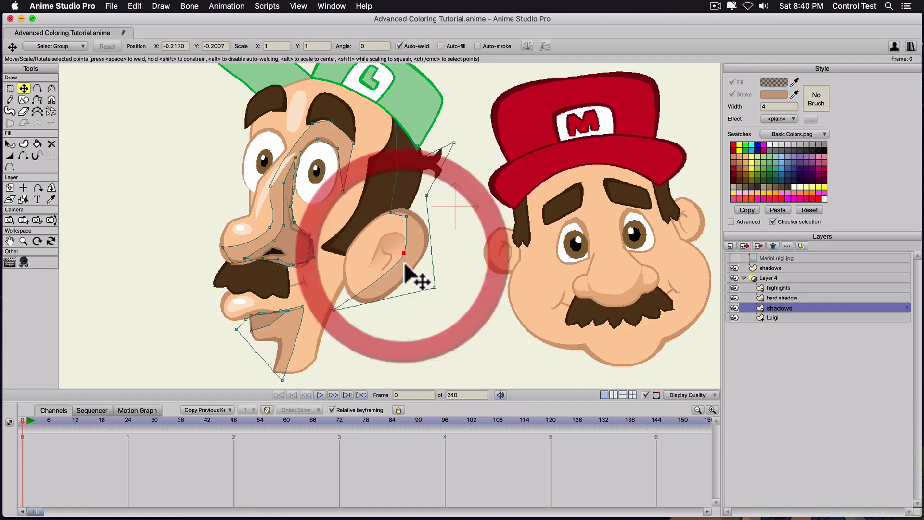
click(418, 266)
drag(417, 277, 423, 226)
mouse_move(388, 276)
mouse_down()
mouse_move(363, 302)
mouse_move(401, 267)
mouse_up()
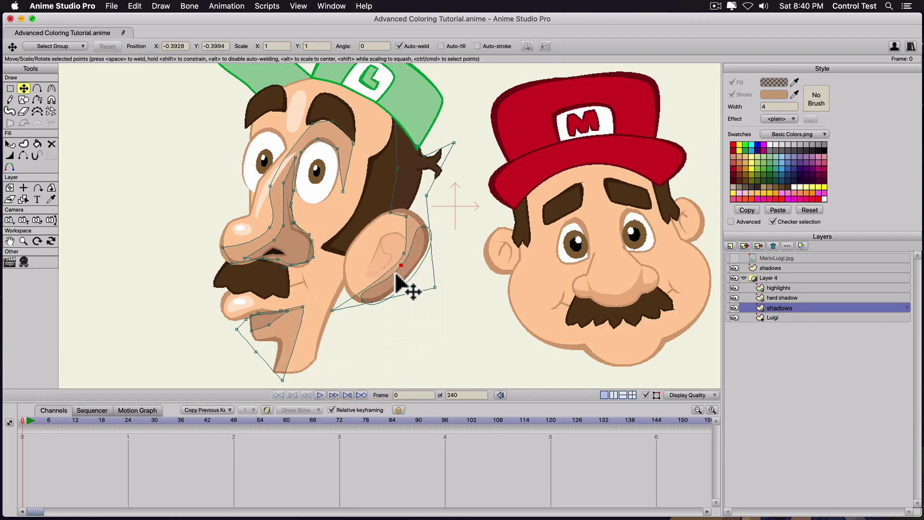
Step: Scale down and reposition the crescent shadow at the back of the ear, checking it in a rendered preview
key(super+v)
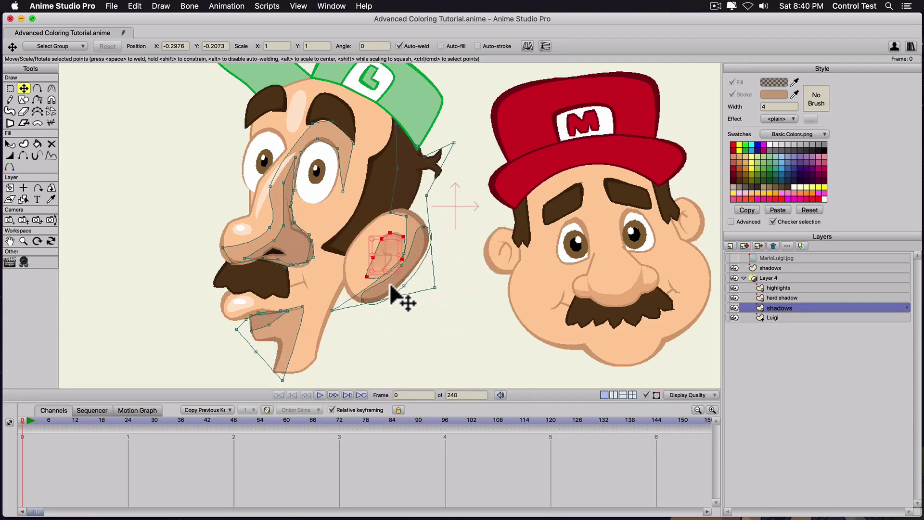
key(super+z)
click(389, 282)
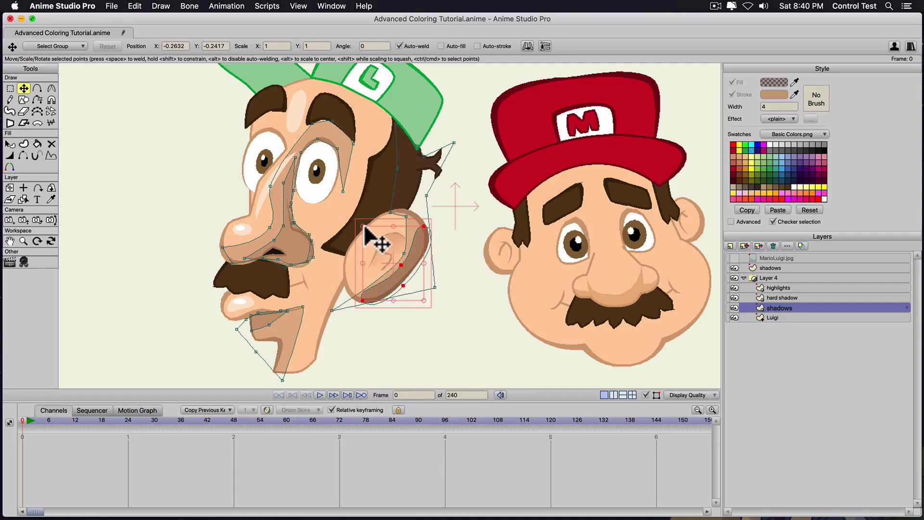
drag(365, 227, 419, 274)
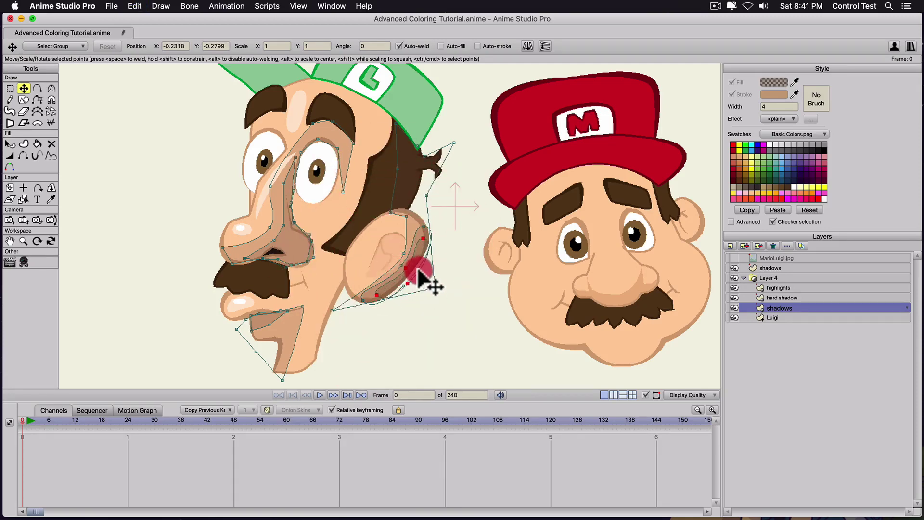
key(super+r)
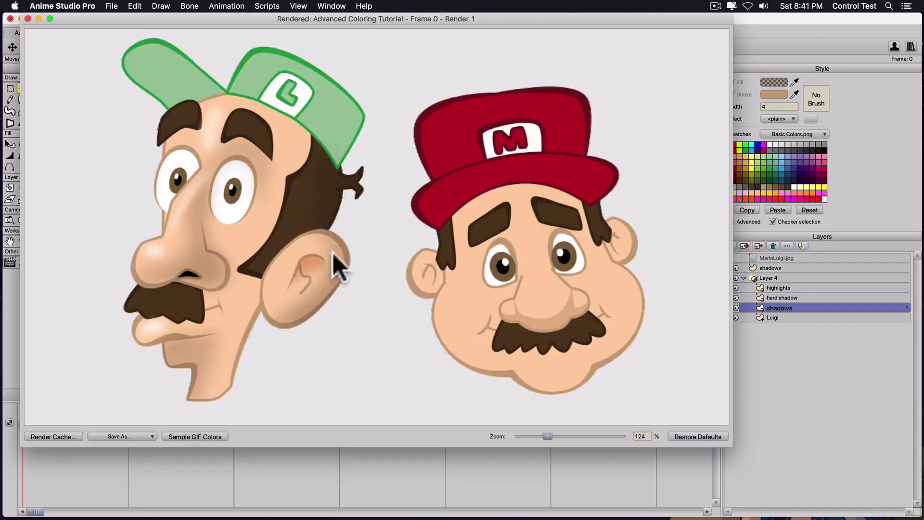
click(27, 18)
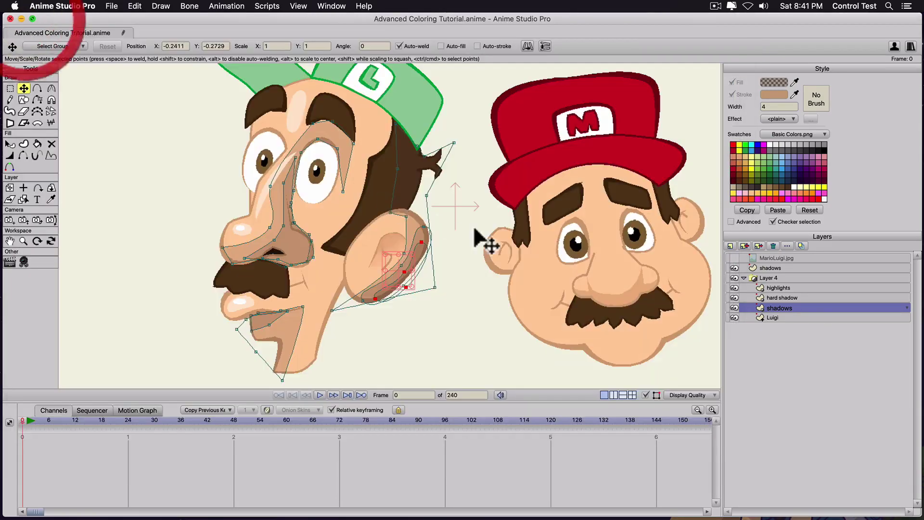
Step: On the highlights layer, draw a curved crescent highlight along the ear's front upper rim using the forehead highlight's fill color
click(779, 288)
key(r)
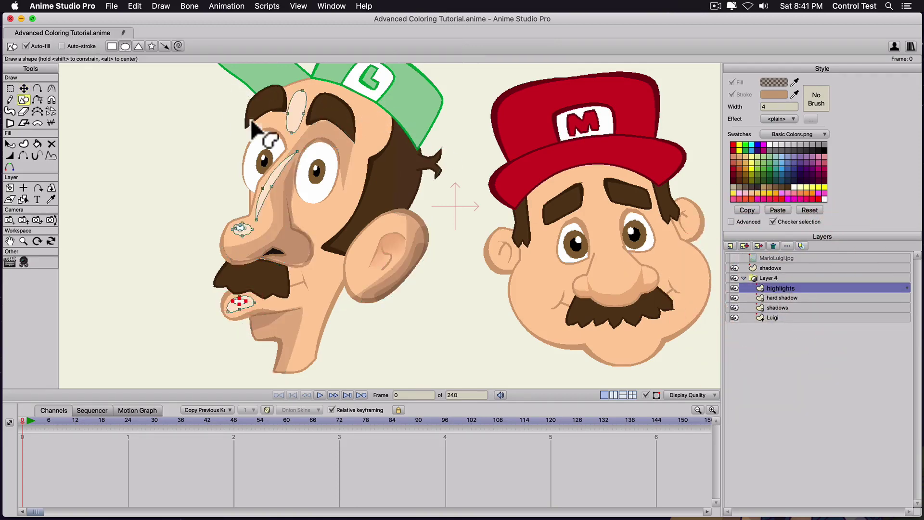
key(q)
click(291, 110)
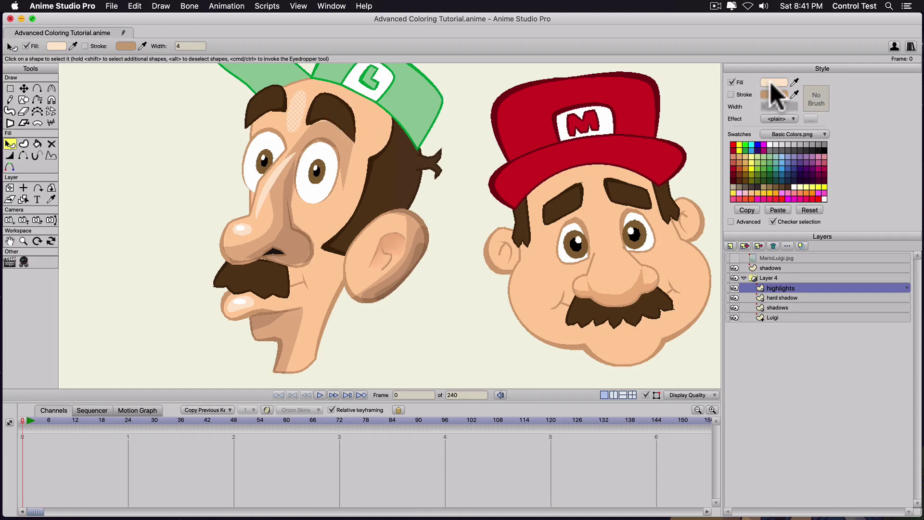
key(r)
mouse_move(354, 252)
mouse_down()
mouse_move(382, 231)
mouse_move(367, 235)
mouse_move(405, 223)
mouse_move(379, 249)
mouse_move(370, 242)
mouse_move(349, 274)
mouse_move(312, 276)
mouse_move(178, 228)
mouse_move(352, 245)
mouse_move(374, 241)
mouse_move(365, 230)
mouse_up()
key(t)
click(212, 220)
key(c)
key(t)
key(c)
drag(348, 278, 272, 269)
drag(288, 203, 289, 268)
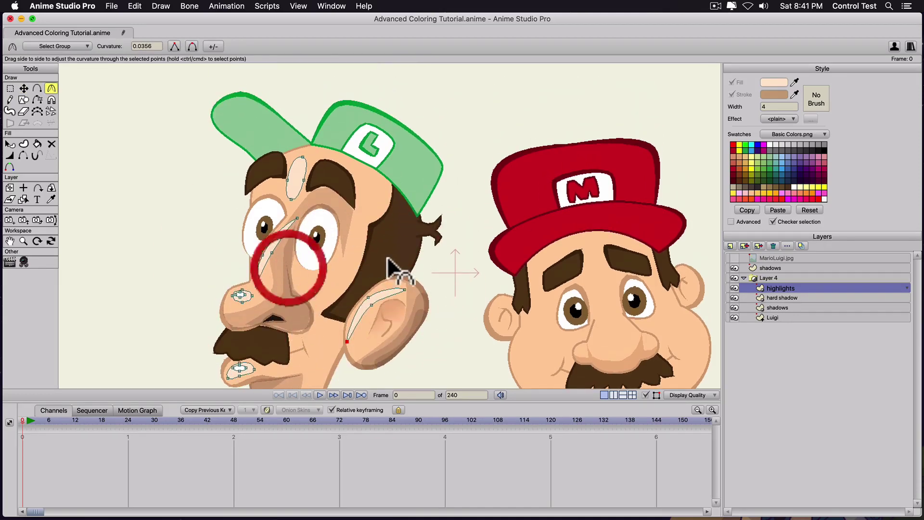
scroll(402, 262, up, 1)
drag(316, 336, 363, 176)
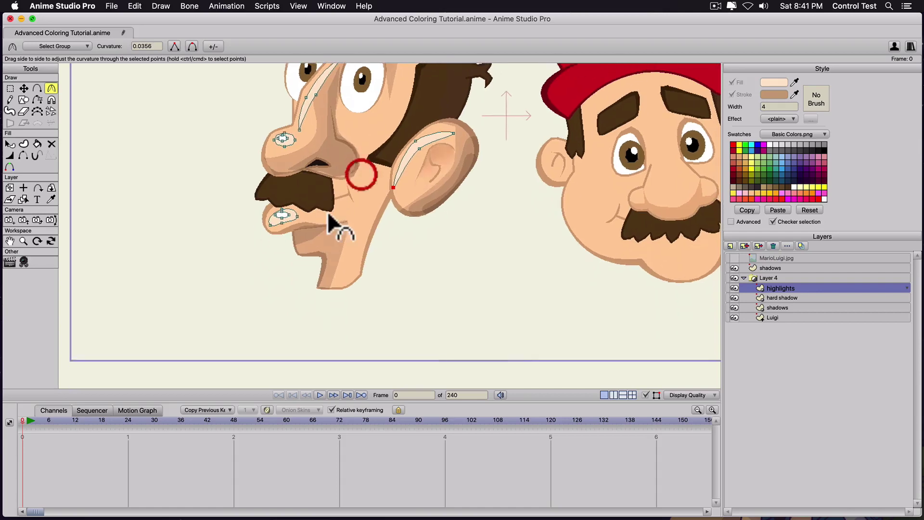
scroll(329, 216, up, 2)
drag(323, 230, 330, 273)
scroll(322, 270, up, 2)
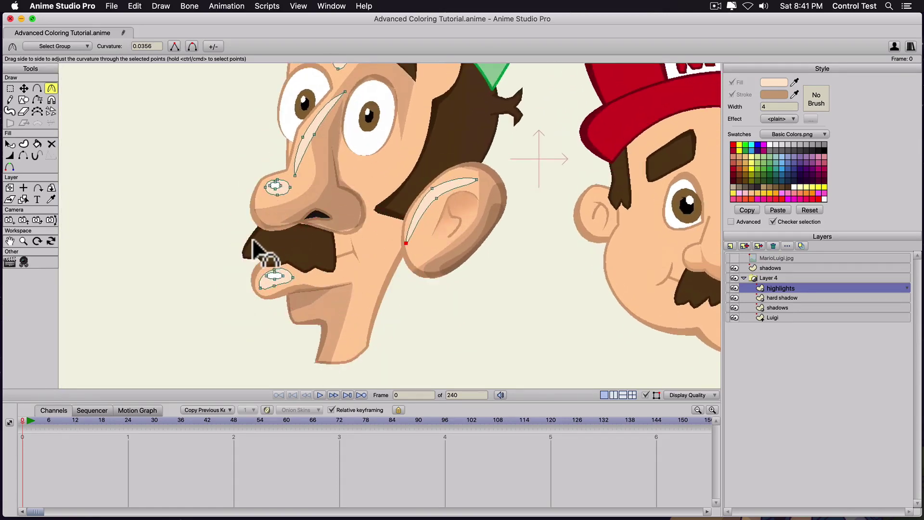
mouse_move(435, 135)
mouse_down()
mouse_move(391, 171)
mouse_move(362, 227)
mouse_up()
key(s)
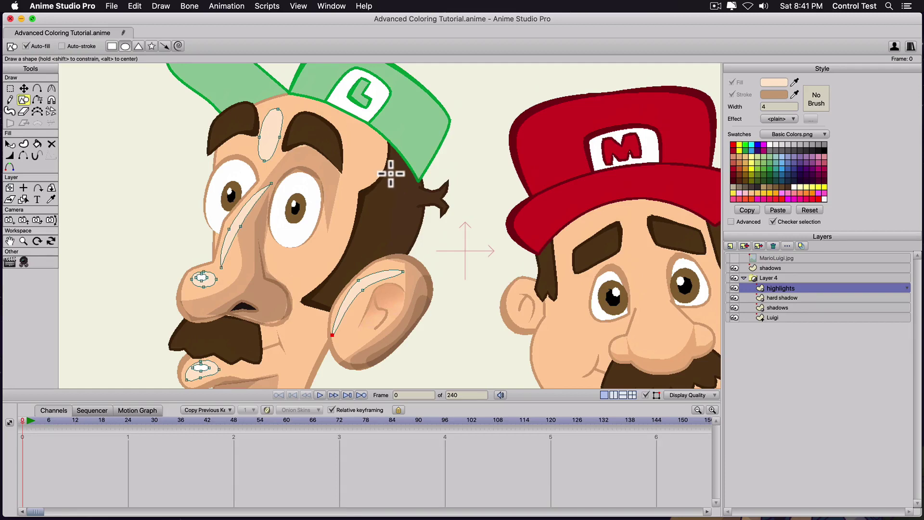
drag(389, 173, 383, 222)
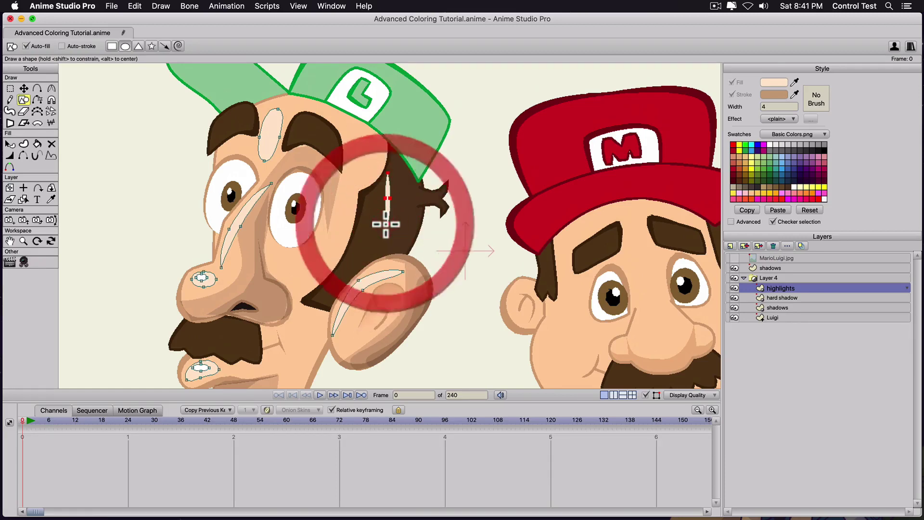
key(super+z)
Step: Check the frame in a rendered preview and adjust the points of the crescent highlight along the front rim of Luigi's ear
key(super+r)
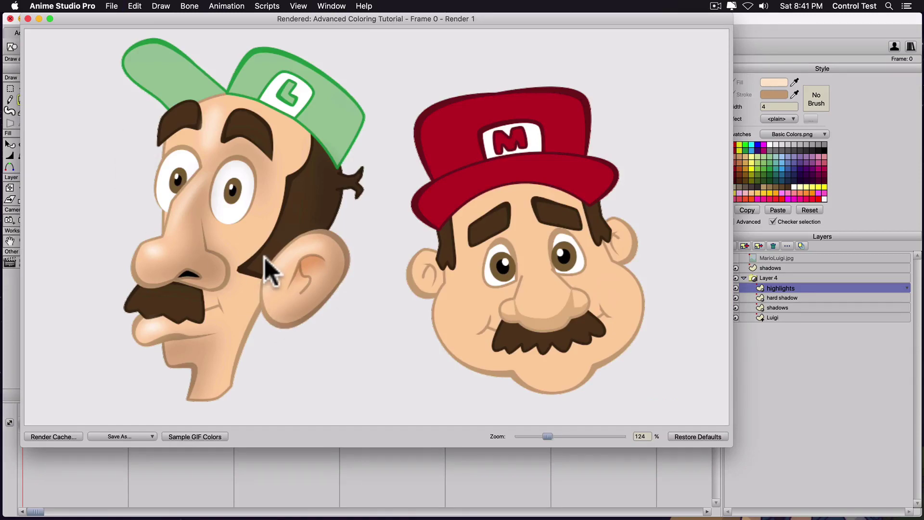
click(28, 19)
key(t)
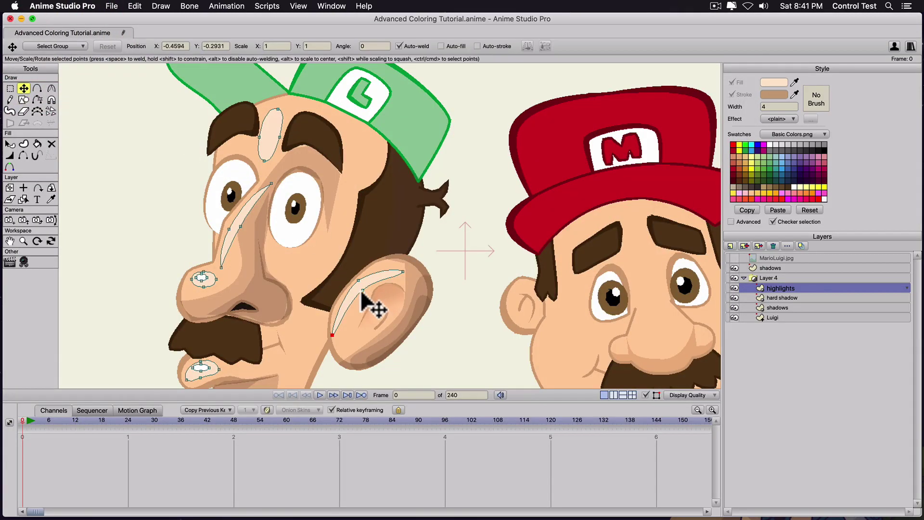
drag(403, 272, 361, 277)
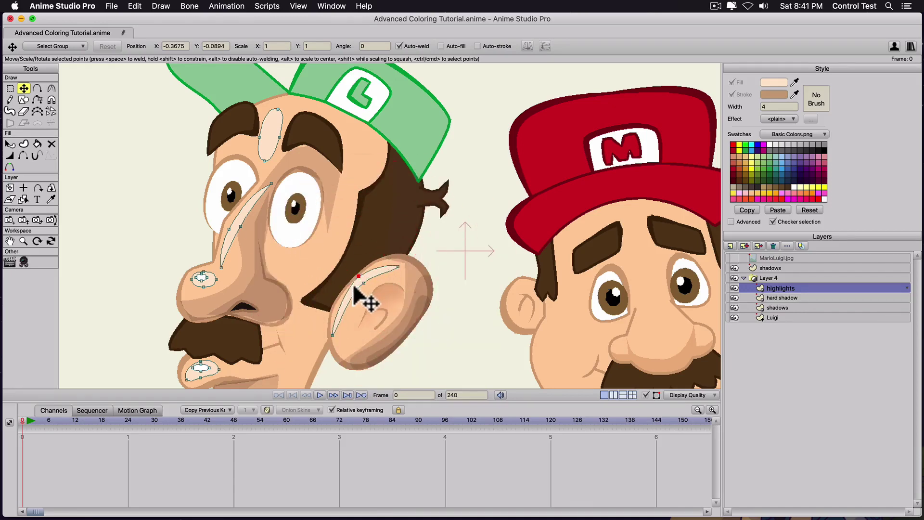
drag(332, 332, 337, 334)
drag(362, 281, 366, 290)
Step: Try a smaller duplicate of the ear's crescent highlight along its outer edge, adjusting the duplicate's points
click(354, 294)
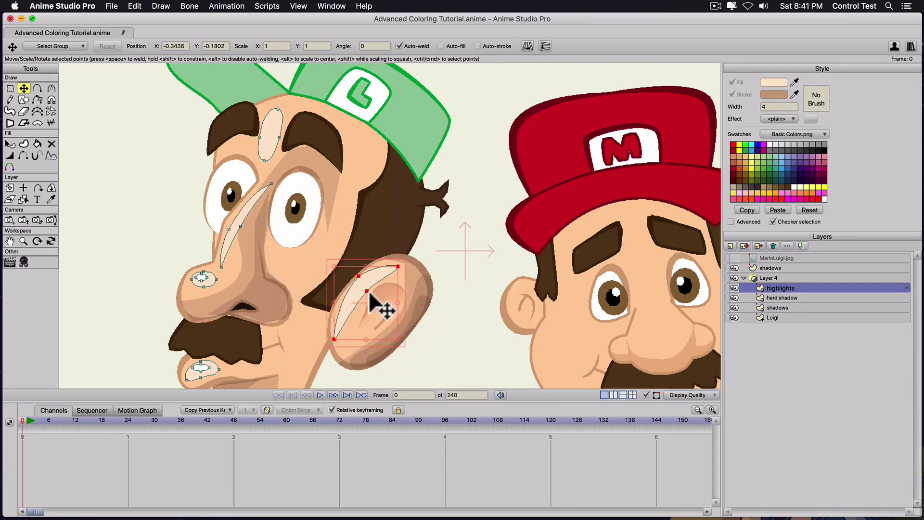
drag(333, 268, 367, 289)
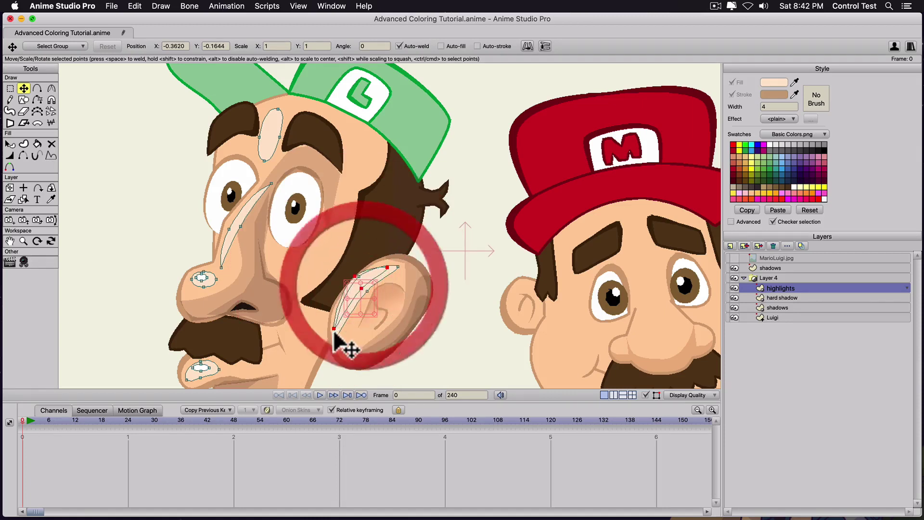
drag(334, 329, 338, 323)
drag(388, 268, 358, 284)
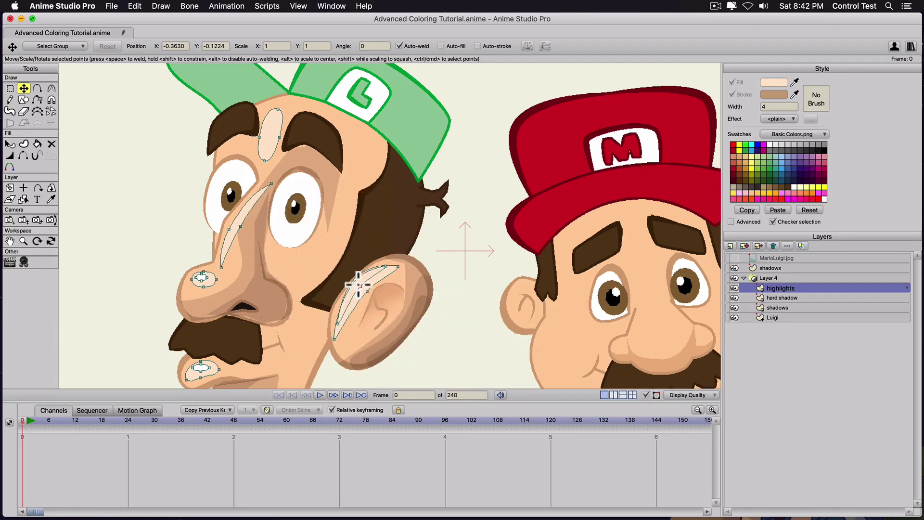
Step: Try a white fill on the smaller ear highlight and check it in a rendered preview
key(a)
key(q)
click(359, 289)
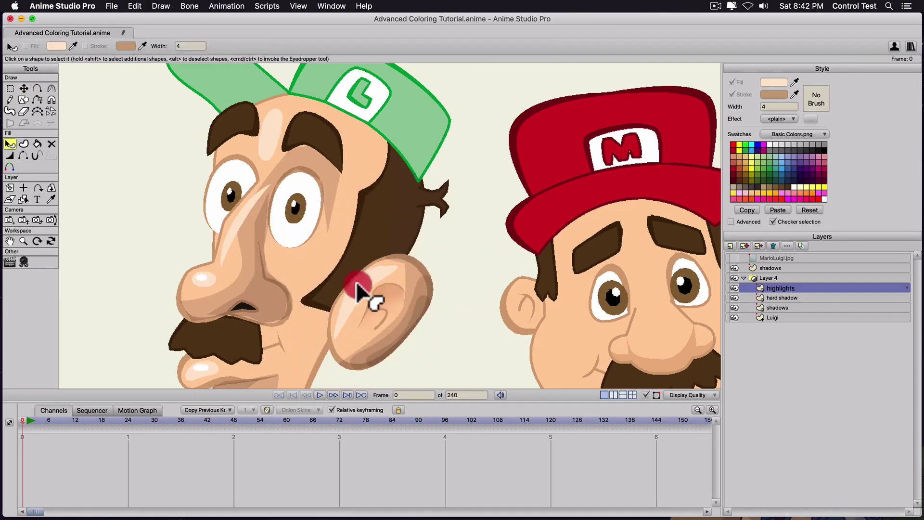
click(772, 84)
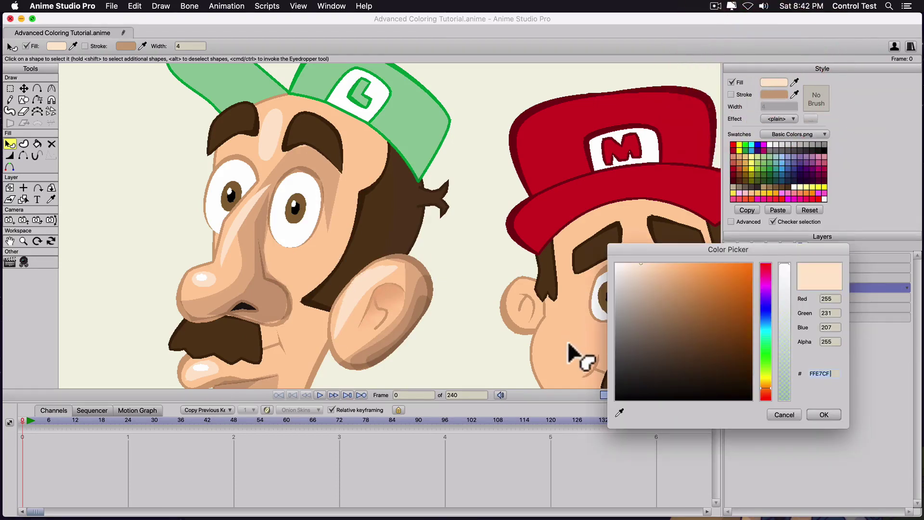
click(612, 258)
click(824, 415)
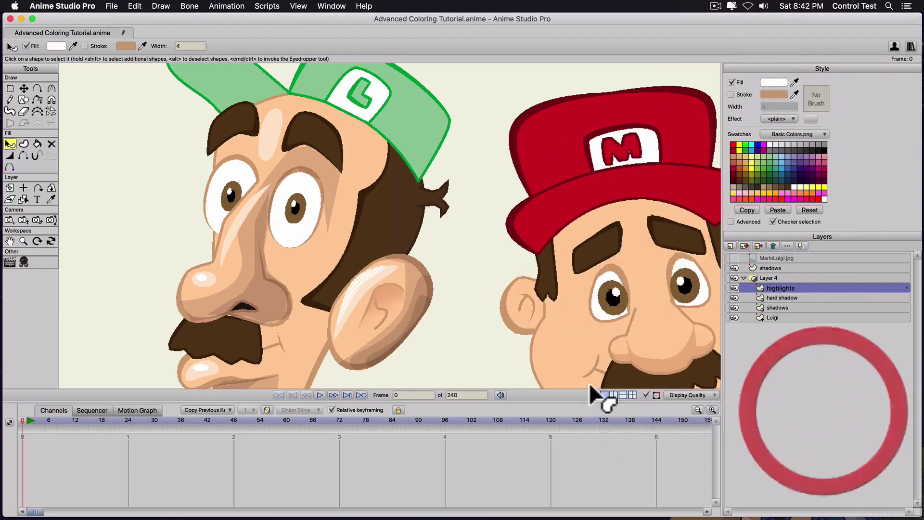
key(super+r)
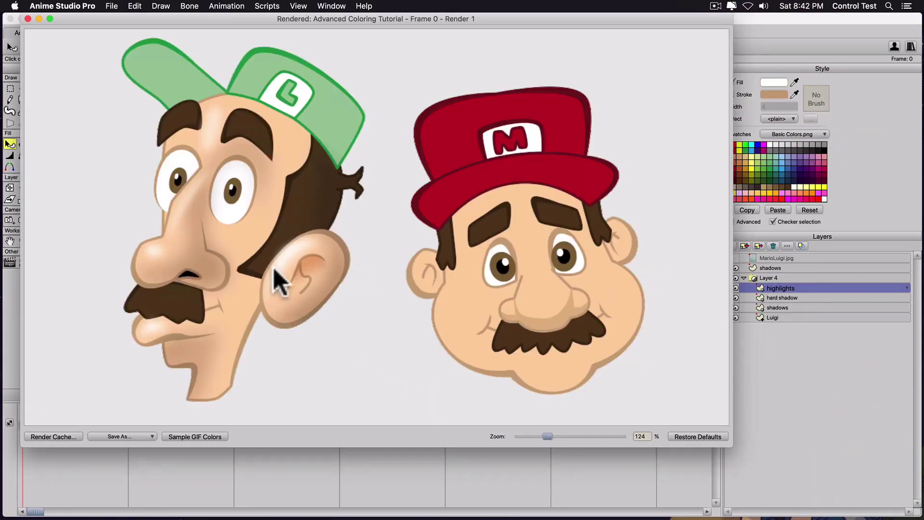
click(27, 18)
Step: Shift the larger peach-coloured ear highlight slightly away from the ear's front edge
click(354, 288)
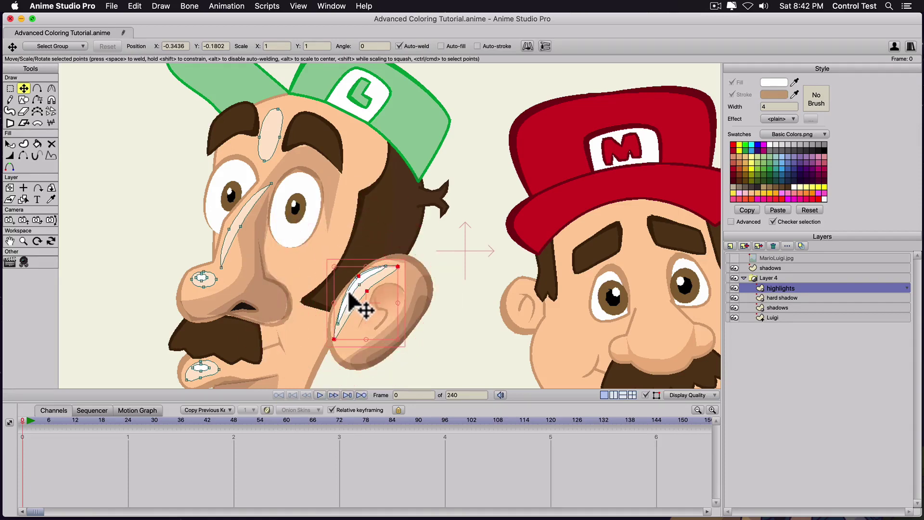
double_click(351, 292)
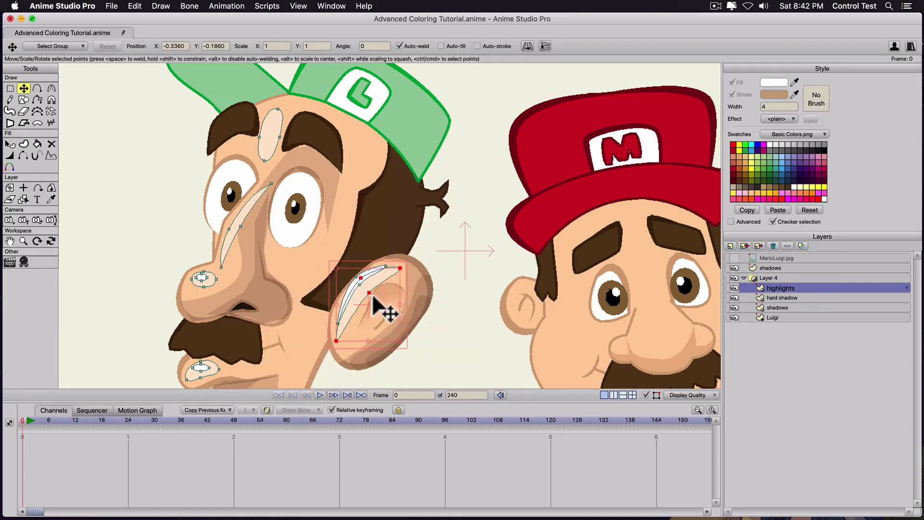
drag(369, 293, 366, 290)
Step: Test the repositioned white crescent in a rendered preview and remove it from the ear
click(351, 282)
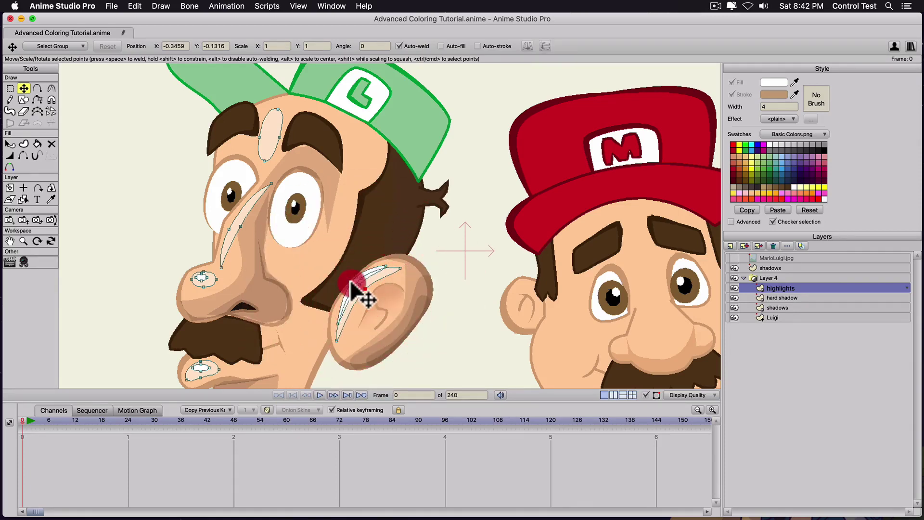
click(355, 291)
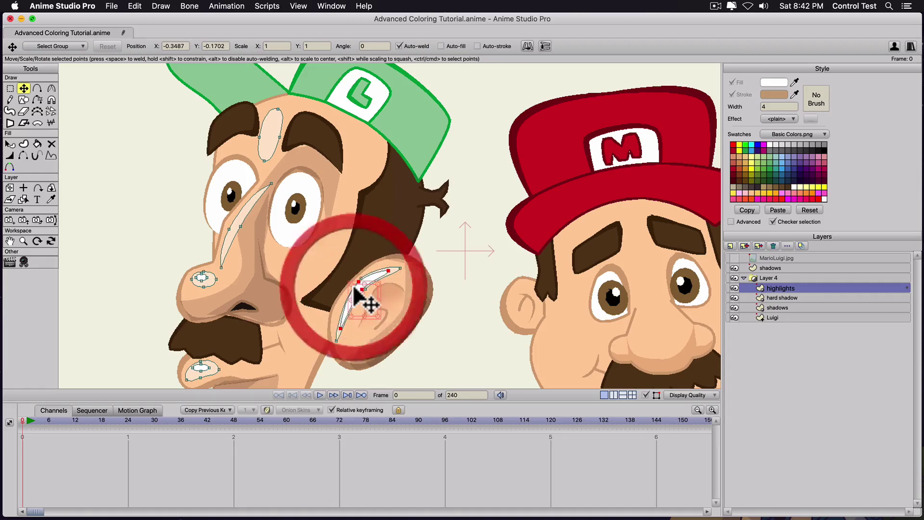
key(super+r)
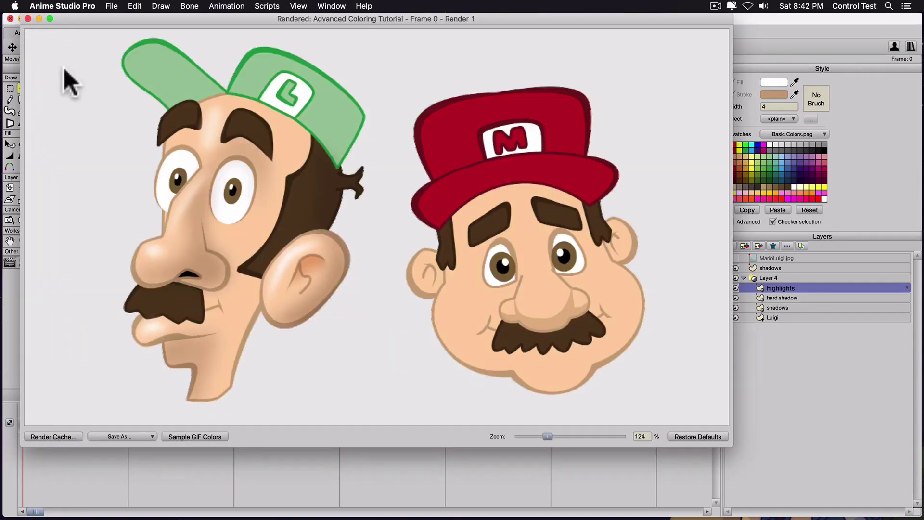
key(super+w)
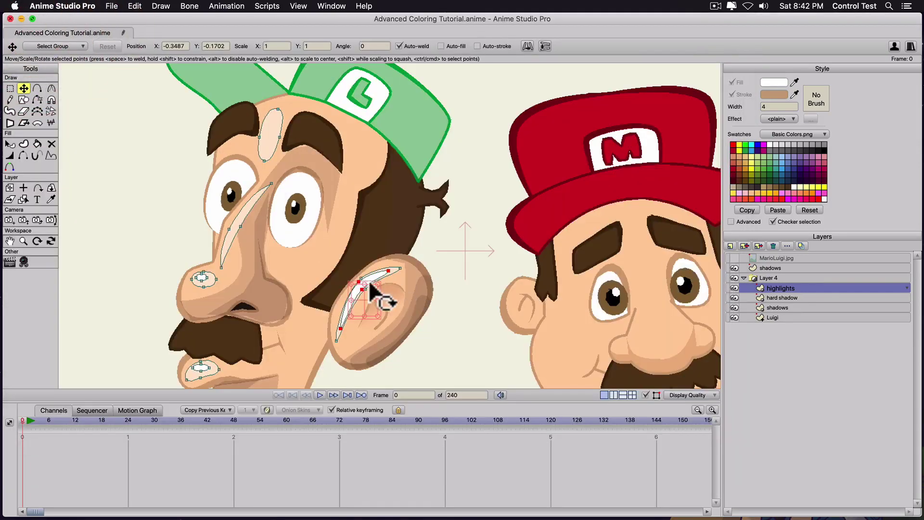
click(353, 290)
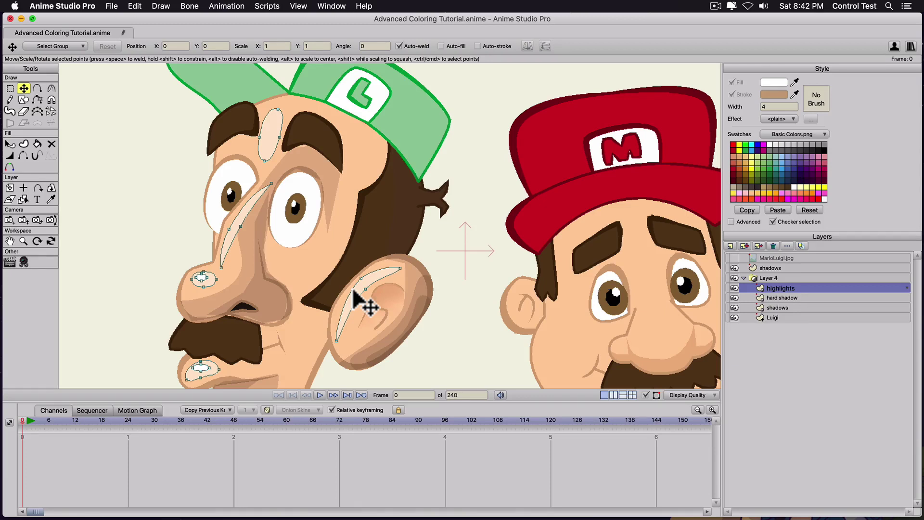
Step: Add a new vector layer named "highlights 2" above the highlights layer in Layer 4
drag(105, 315, 166, 264)
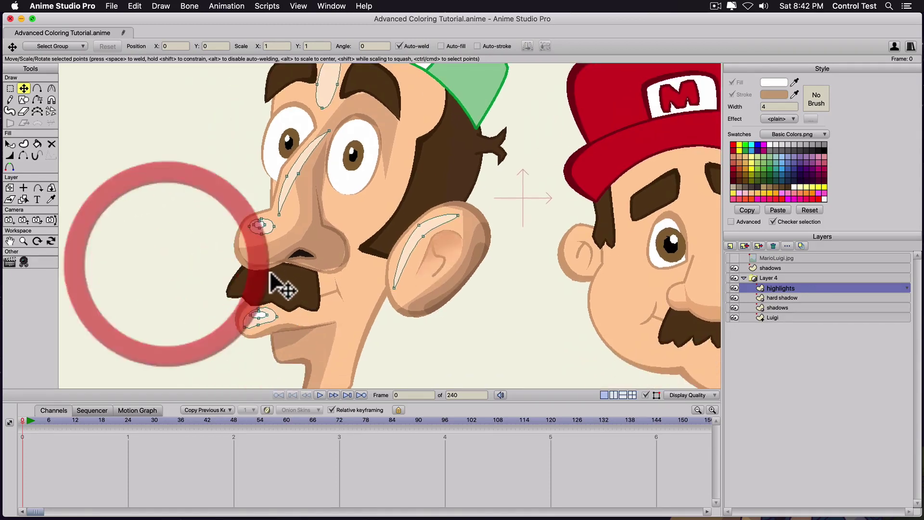
click(730, 246)
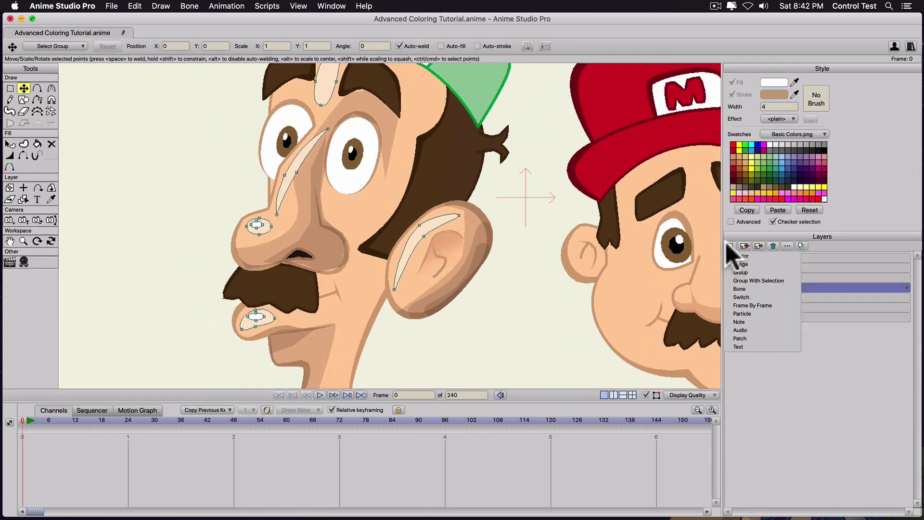
click(730, 255)
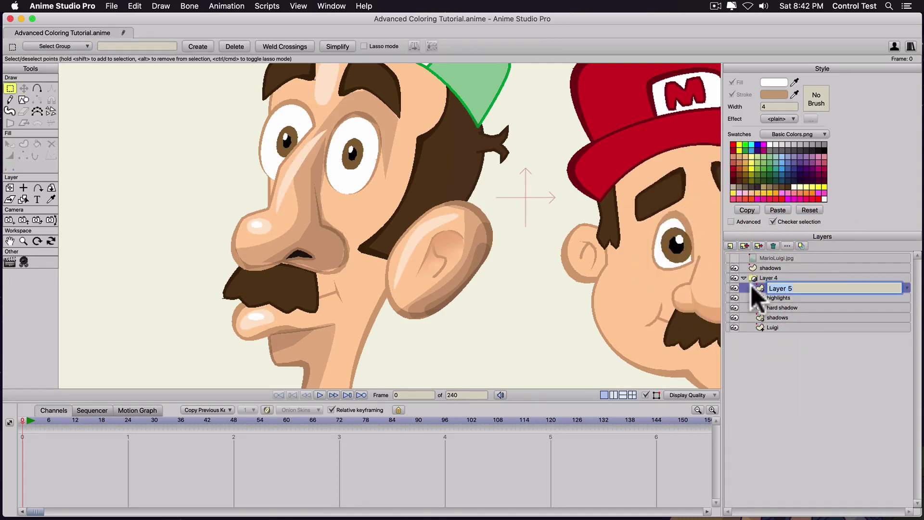
text(highlights 2)
key(Return)
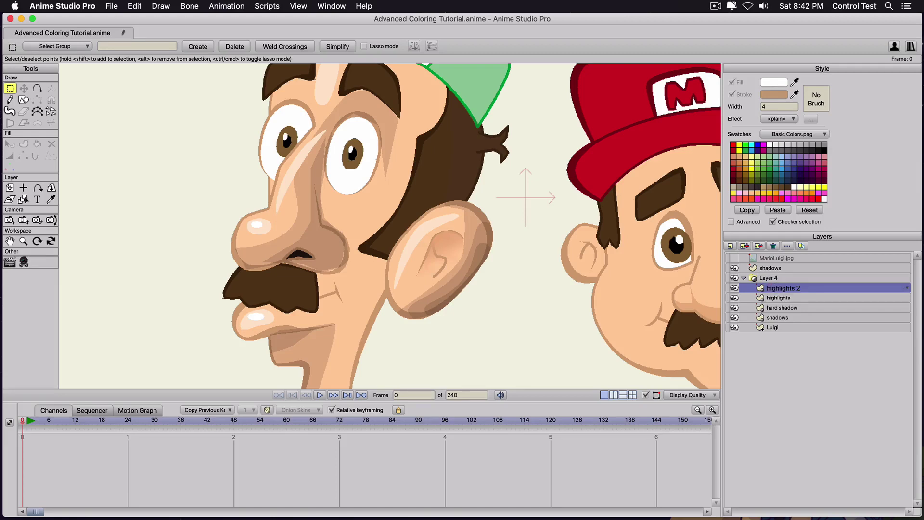
Step: Draw a thin upright oval without a stroke on Luigi's mustache and fill it with tan-yellow E2C97C
click(22, 100)
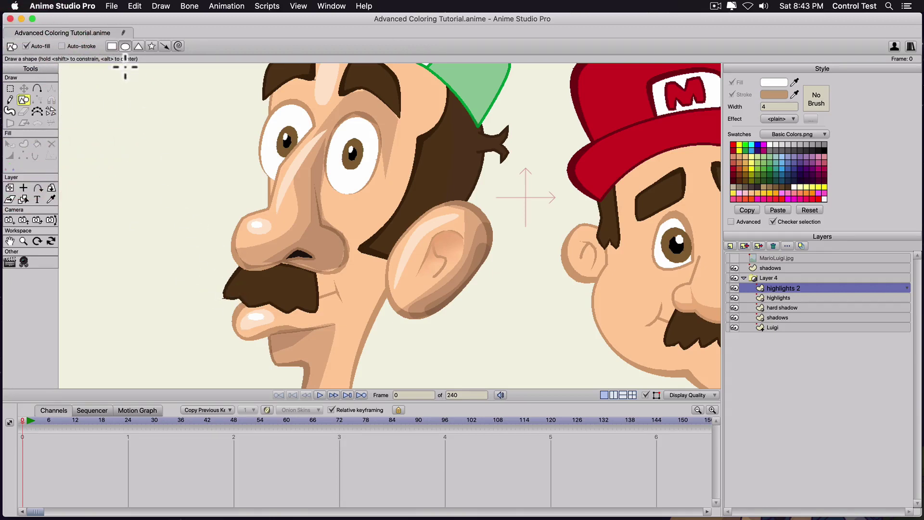
scroll(202, 256, up, 2)
drag(218, 317, 225, 284)
key(q)
click(223, 306)
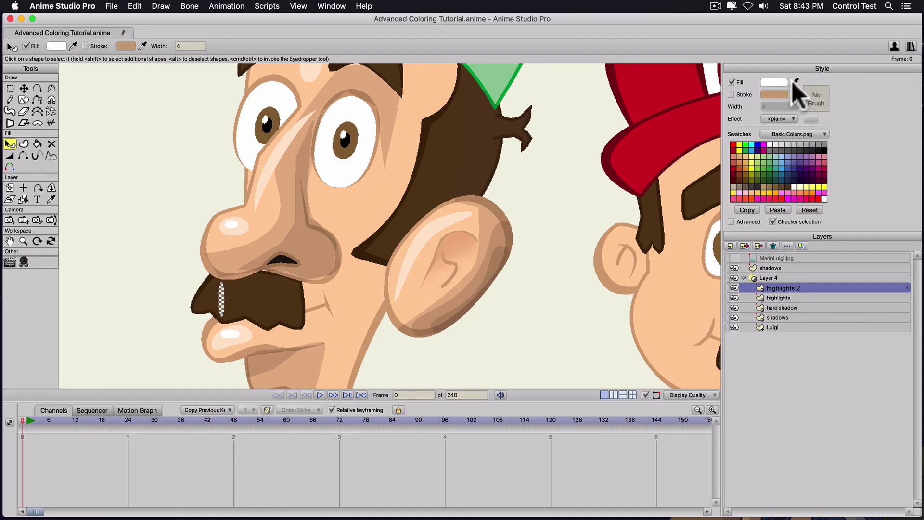
click(781, 83)
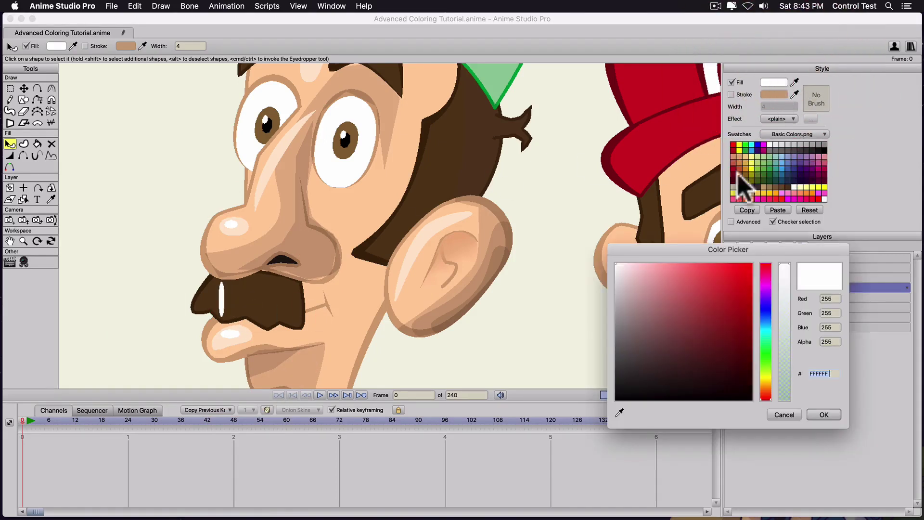
click(766, 382)
click(682, 277)
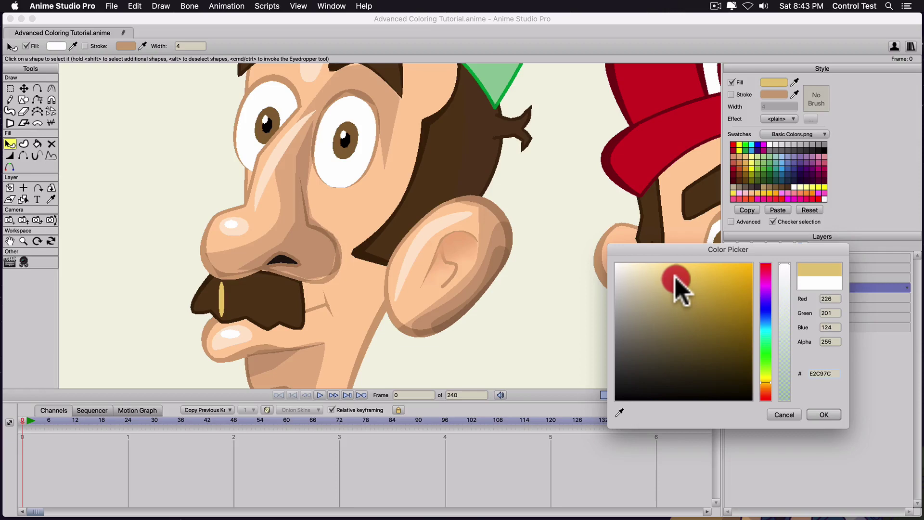
key(Return)
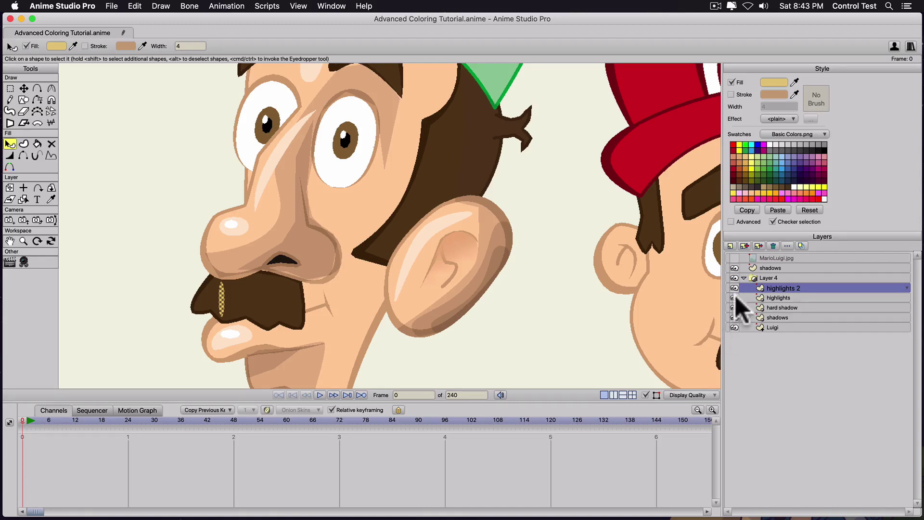
Step: Reshape the mustache's tan oval into a thin, curved, slanted highlight streak by moving its points
scroll(151, 280, up, 2)
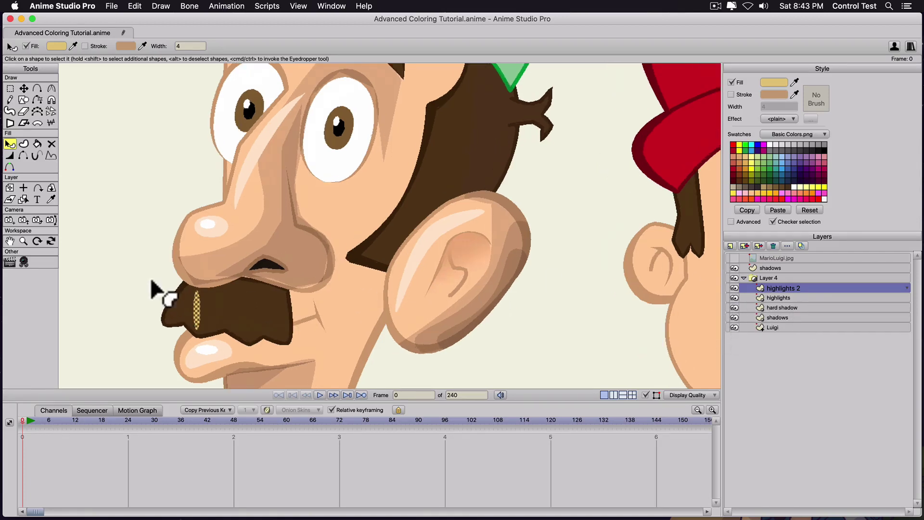
key(t)
key(Return)
drag(193, 292, 194, 312)
double_click(192, 334)
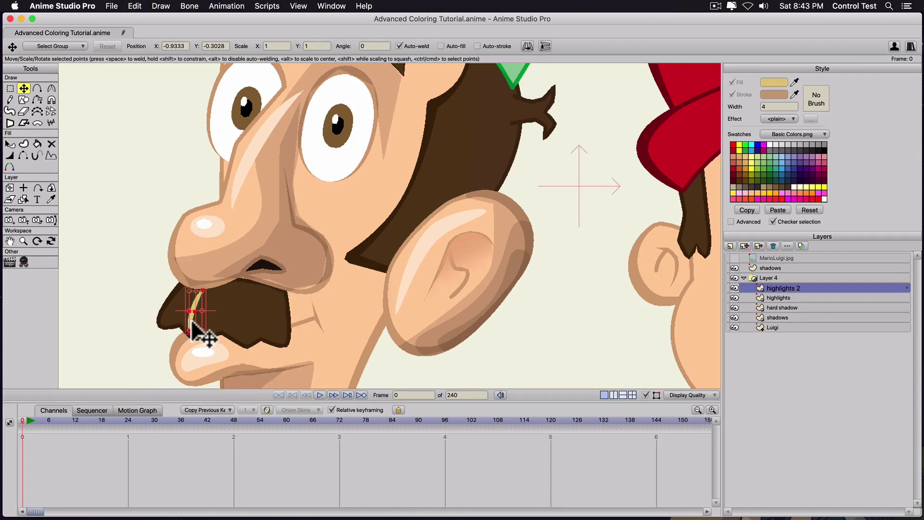
Step: Duplicate the tan highlight streak across Luigi's mustache, tilting one copy to follow the slanted outer end
drag(193, 315, 252, 322)
key(super+c)
key(super+v)
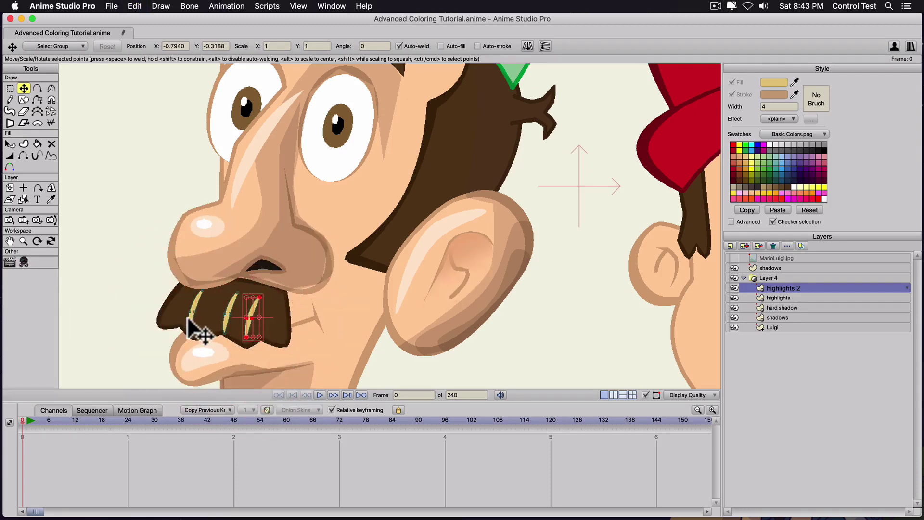
double_click(190, 320)
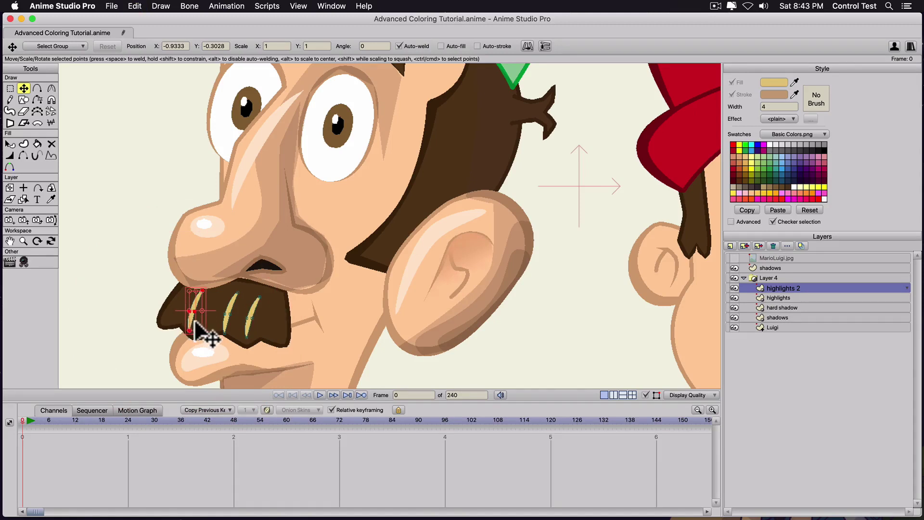
drag(195, 322, 189, 293)
key(Return)
drag(167, 329, 160, 325)
drag(238, 293, 237, 291)
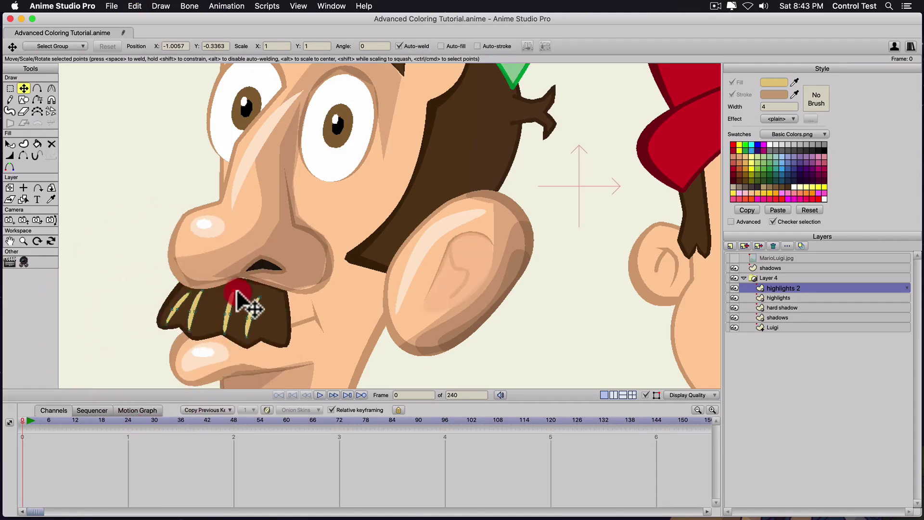
Step: Duplicate all the tan mustache streaks, offset the copies to fill the remaining gaps, and preview the render
key(w)
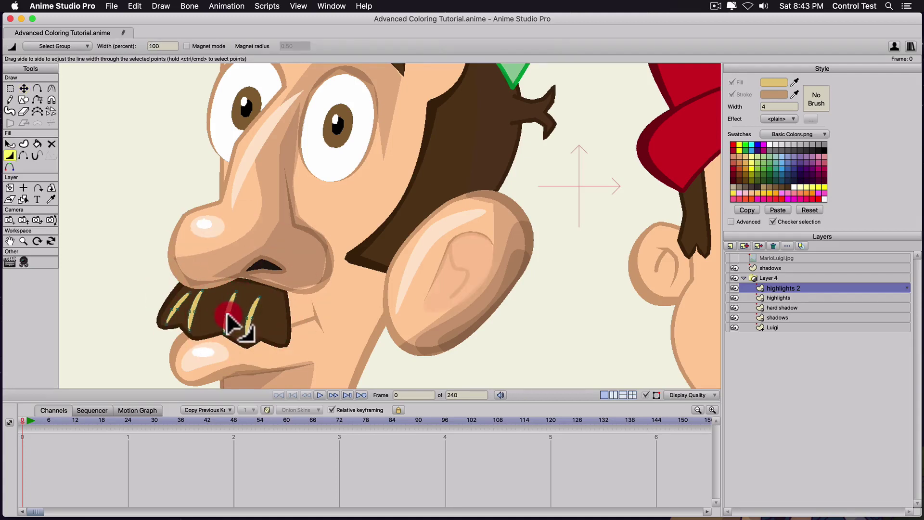
key(t)
mouse_move(232, 313)
mouse_down()
mouse_move(259, 299)
mouse_move(237, 319)
mouse_up()
key(super+a)
key(super+c)
key(super+v)
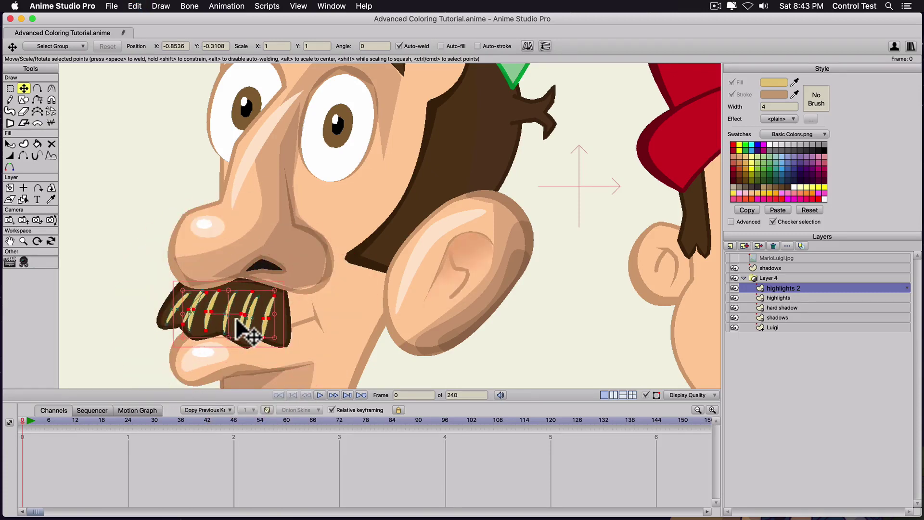
key(super+r)
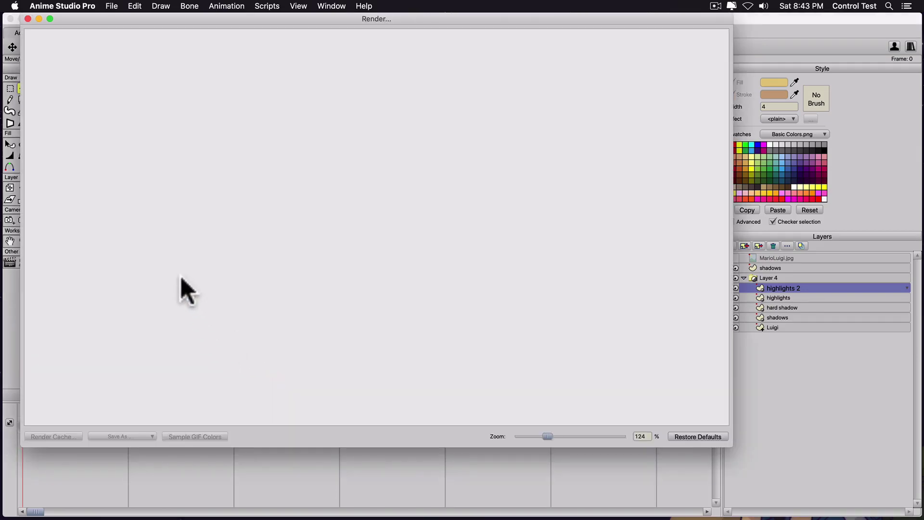
click(28, 18)
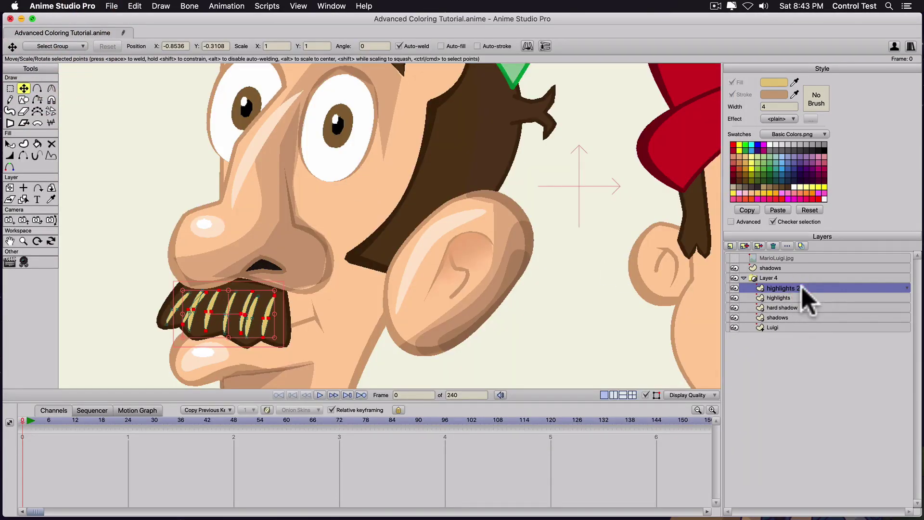
Step: Set the highlights 2 layer's blending mode to Add and preview the render
double_click(802, 287)
click(555, 383)
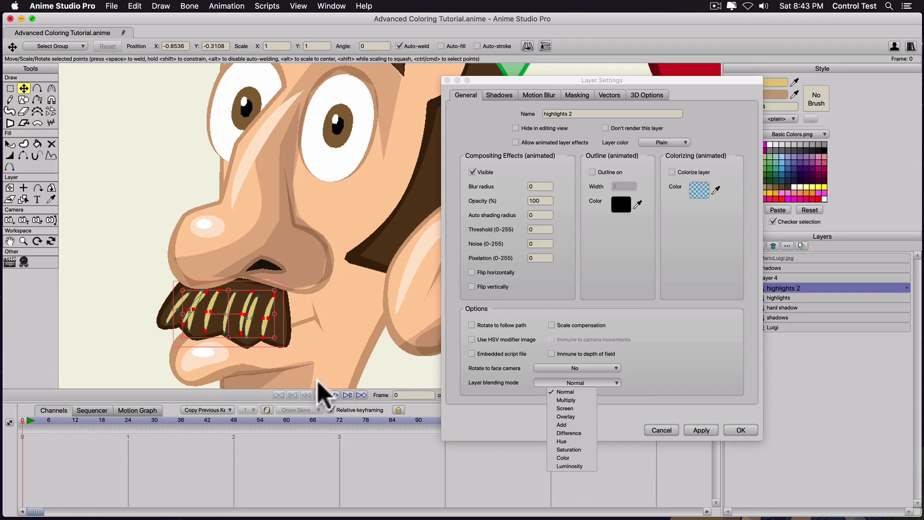
click(561, 425)
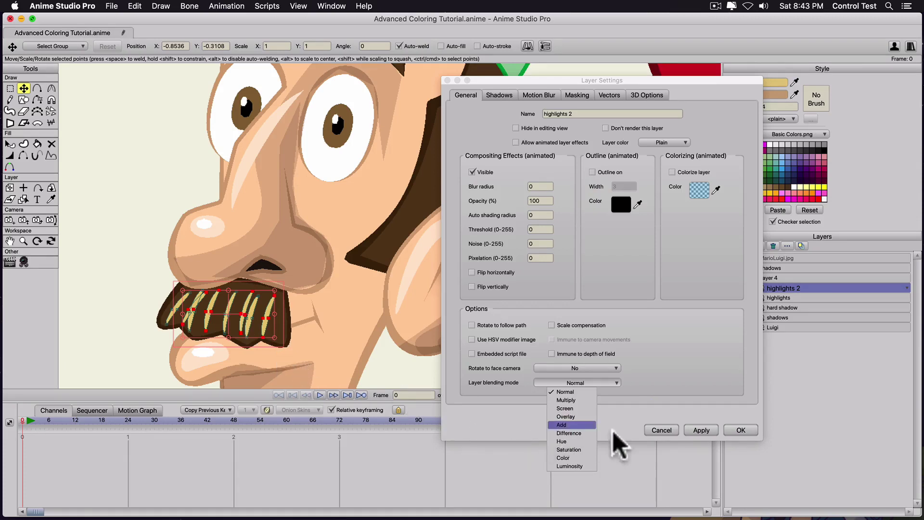
click(702, 430)
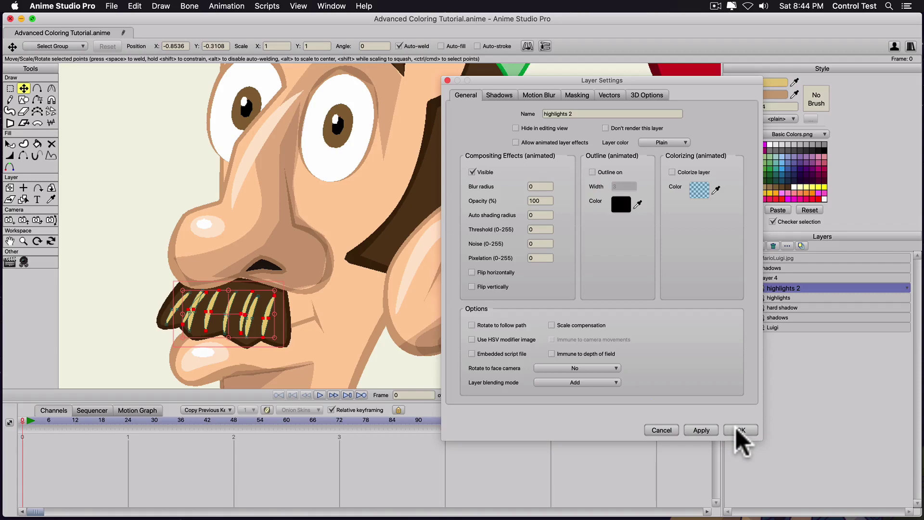
click(739, 430)
key(super+r)
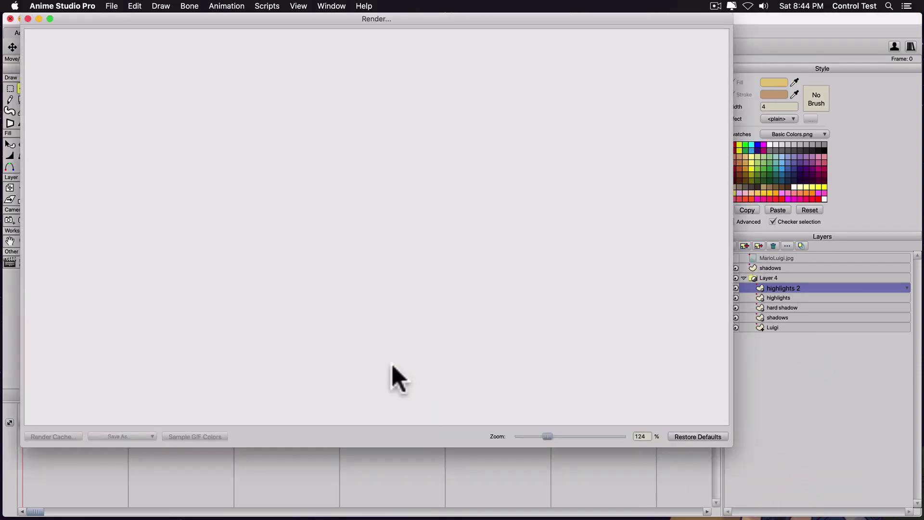
click(27, 18)
Step: Select all the mustache streaks, set their fill to reddish brown 8A5738, and preview the render
key(q)
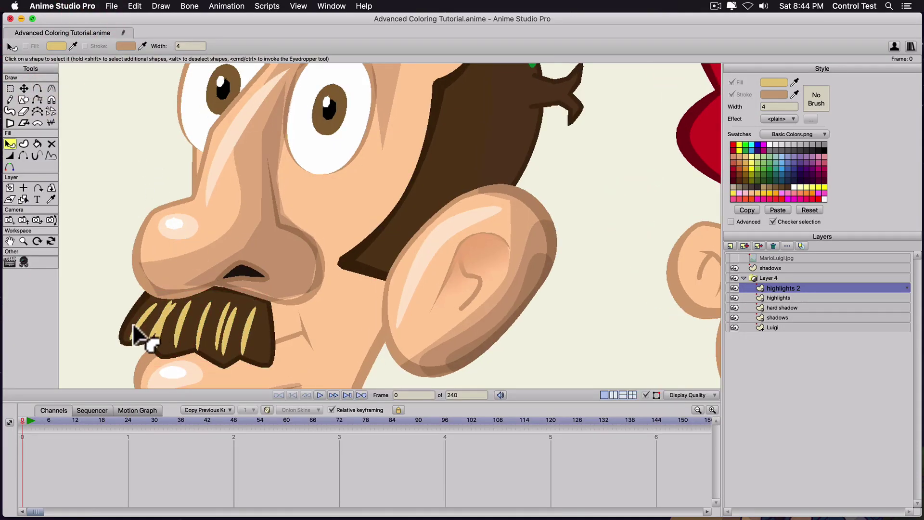
mouse_move(136, 330)
mouse_down()
mouse_move(284, 344)
mouse_move(199, 332)
mouse_move(245, 336)
mouse_move(223, 324)
mouse_move(167, 320)
mouse_up()
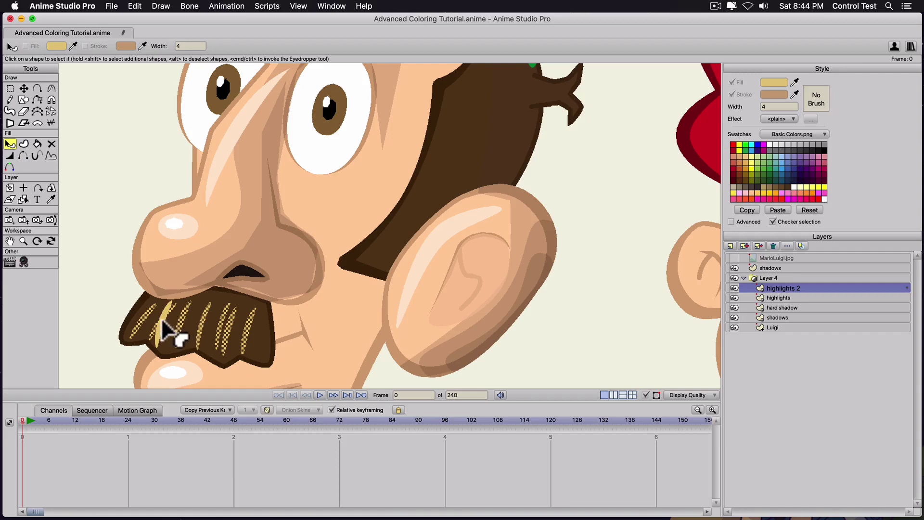
shift+click(164, 322)
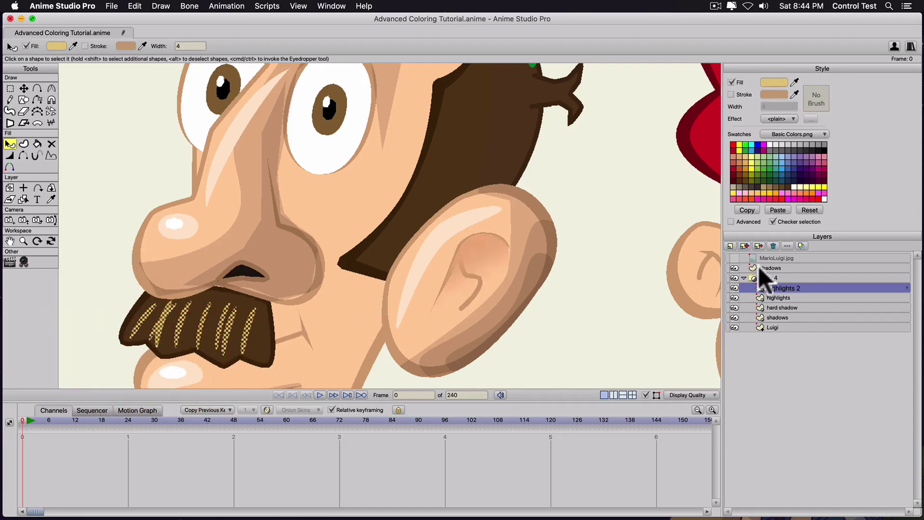
click(775, 82)
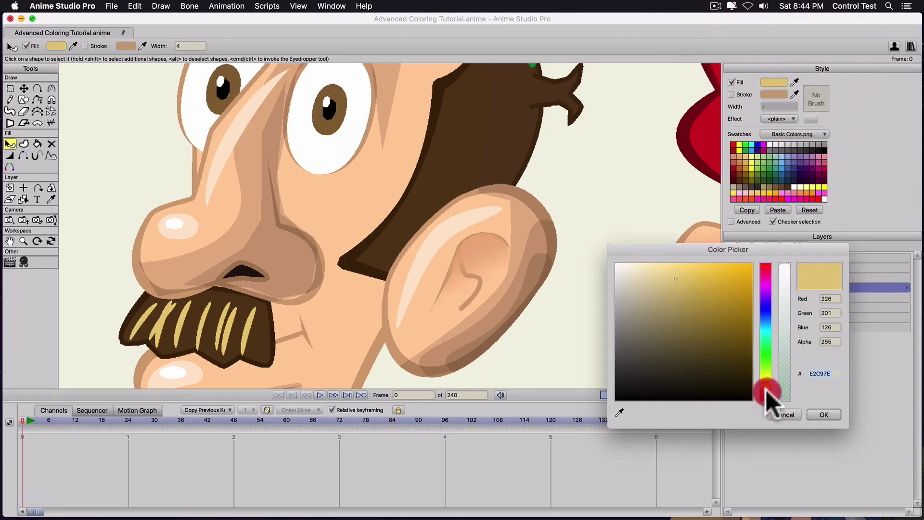
click(766, 392)
click(698, 329)
click(696, 325)
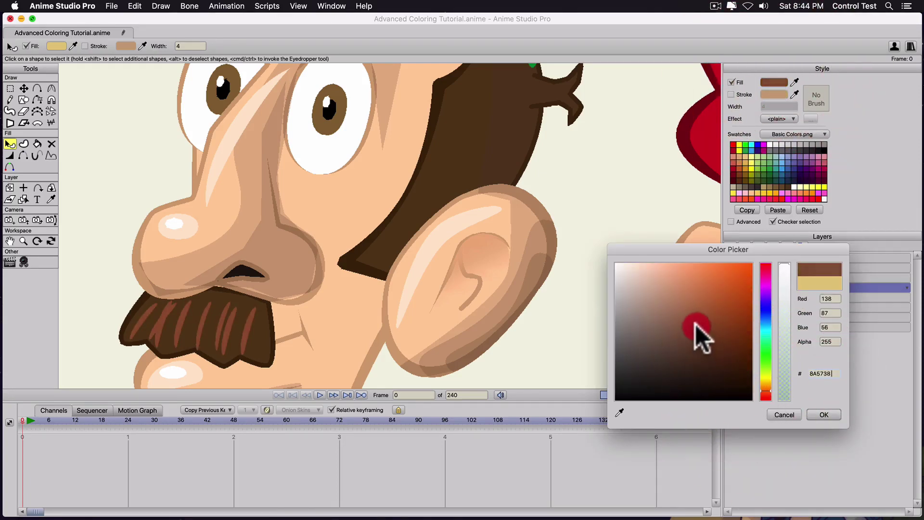
click(821, 414)
key(super+r)
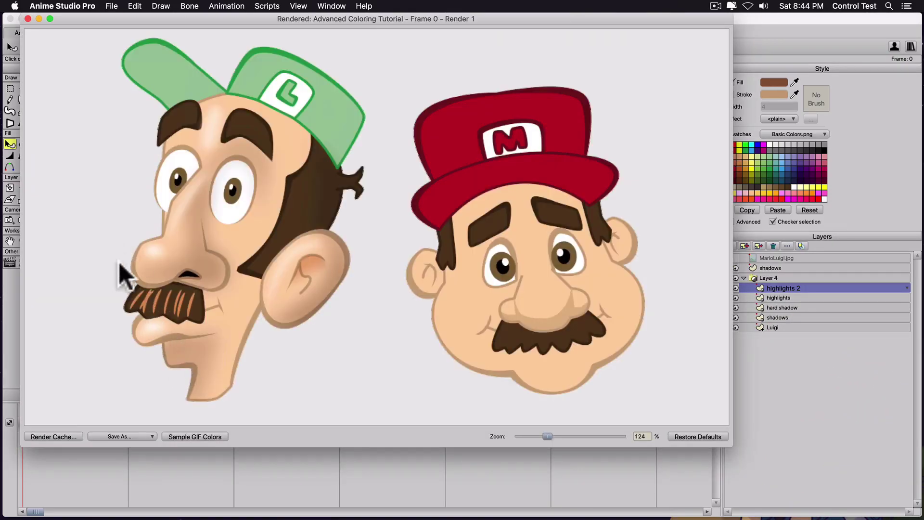
click(27, 18)
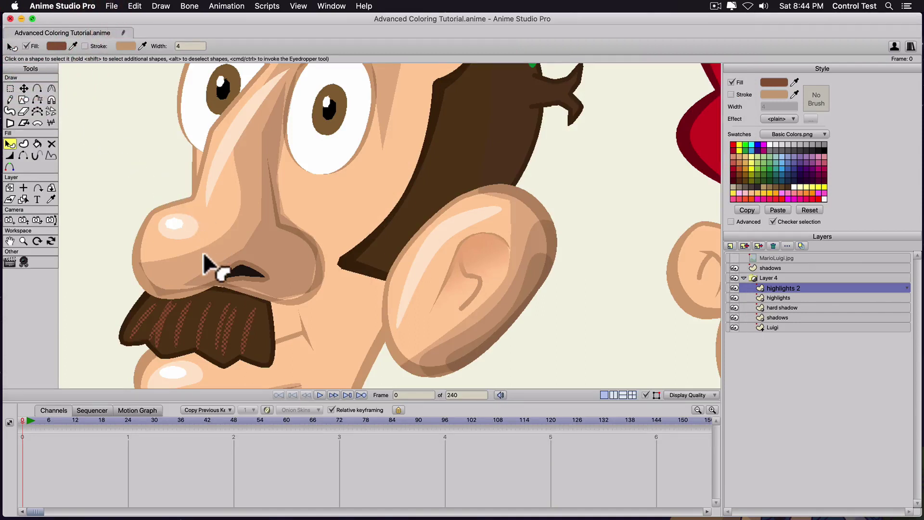
Step: Duplicate one of the mustache's middle streaks and place the copy in the gap beside it, toward the ear
click(207, 321)
scroll(246, 333, up, 2)
mouse_move(259, 320)
mouse_down()
mouse_move(292, 275)
mouse_move(271, 285)
mouse_up()
key(s)
key(t)
click(271, 286)
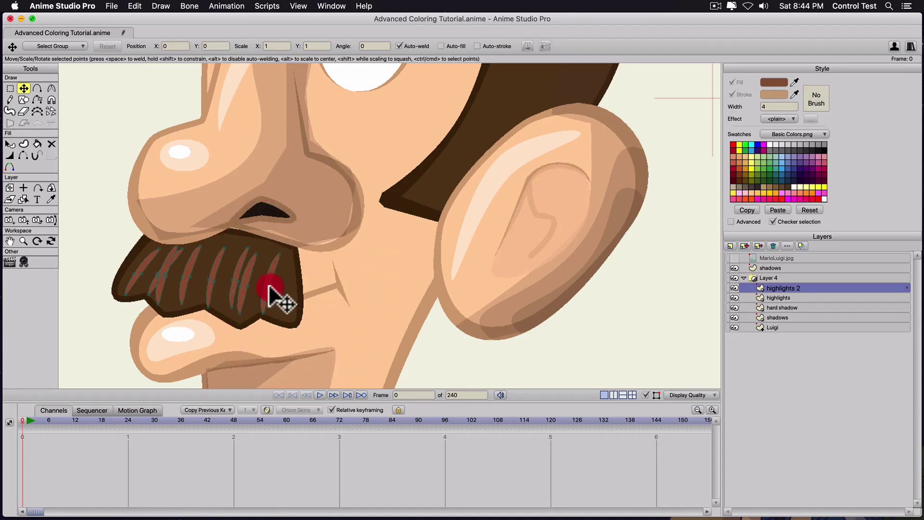
click(279, 254)
key(q)
click(190, 276)
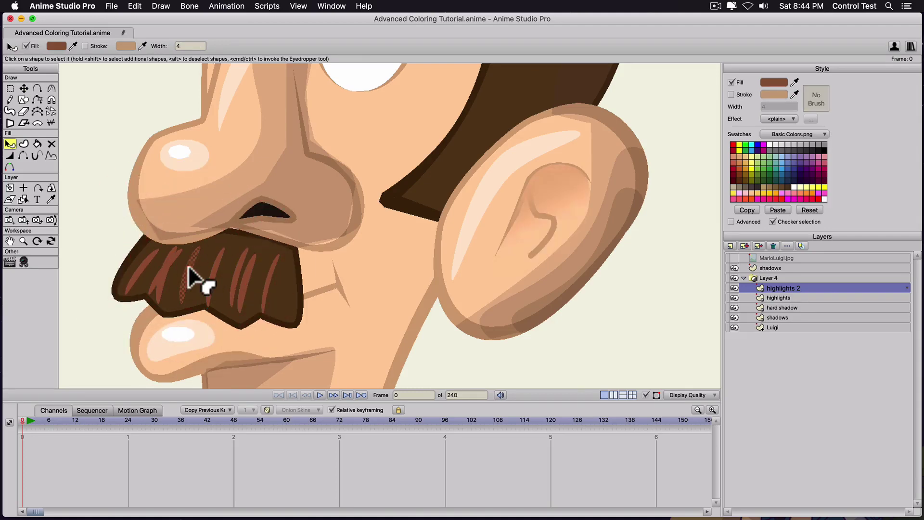
key(t)
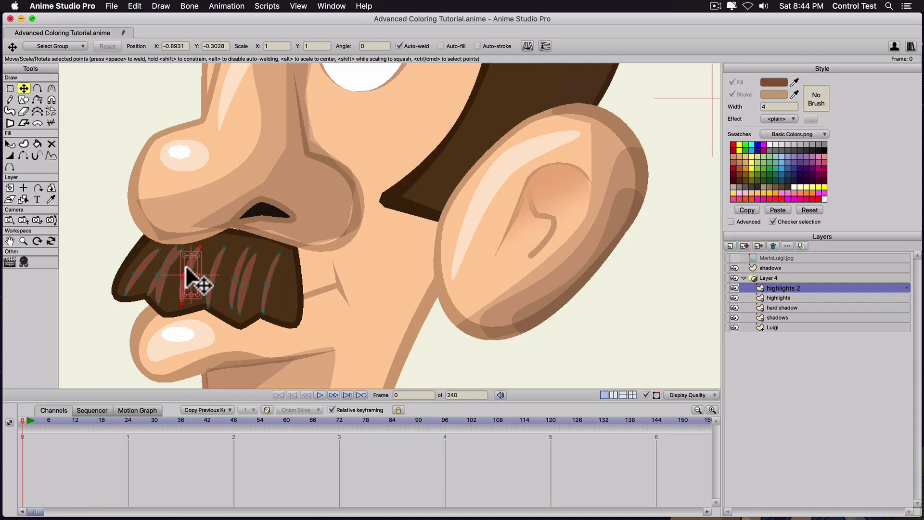
mouse_move(187, 267)
mouse_down()
mouse_move(210, 264)
mouse_move(196, 273)
mouse_move(184, 259)
mouse_move(202, 256)
mouse_move(228, 263)
mouse_move(182, 261)
mouse_move(202, 265)
mouse_up()
key(super+v)
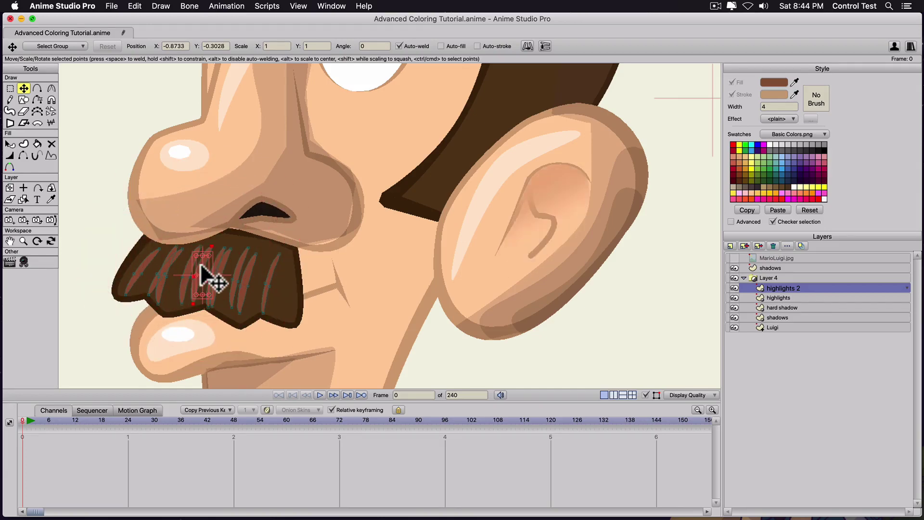
Step: Try a small reddish-brown oval between the mustache streaks and test its blending in a rendered preview
key(super+r)
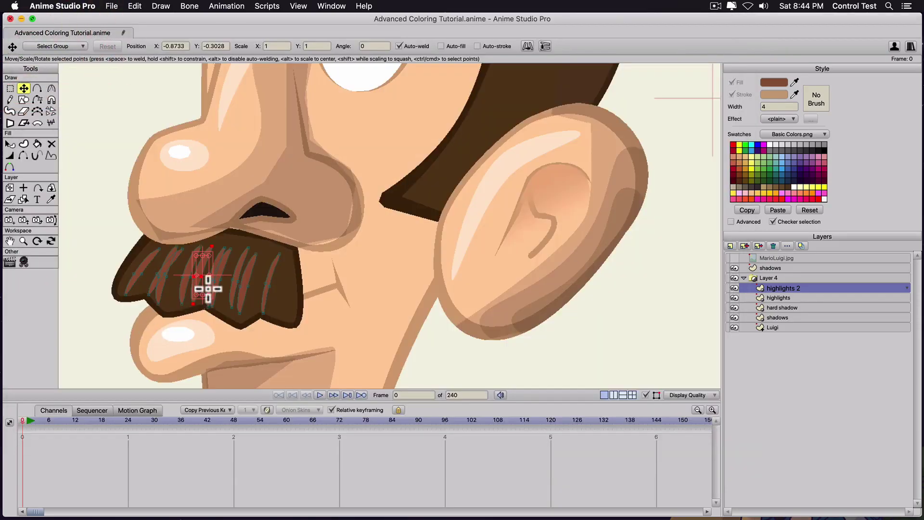
key(s)
drag(266, 249, 244, 288)
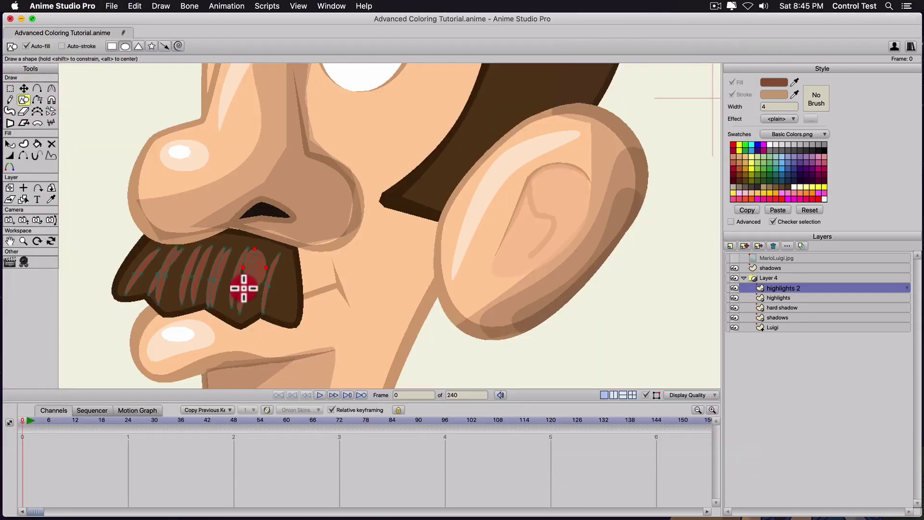
key(super+r)
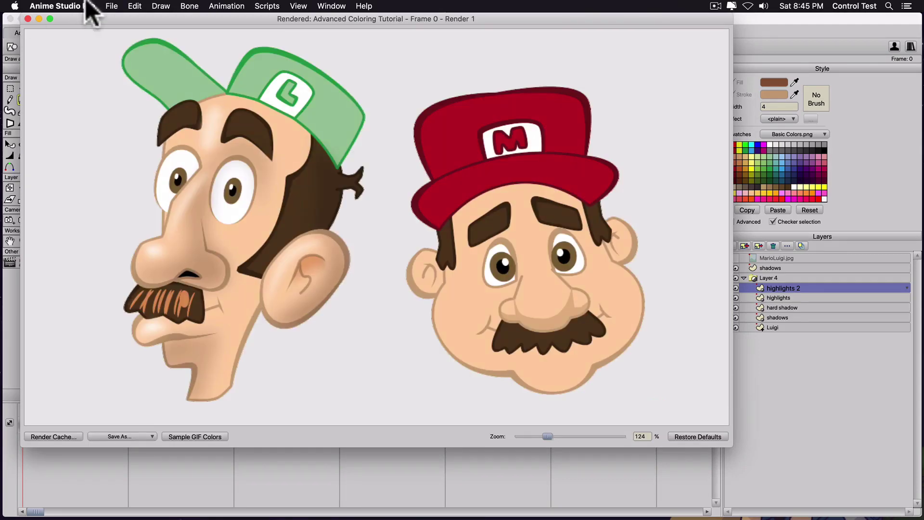
click(27, 18)
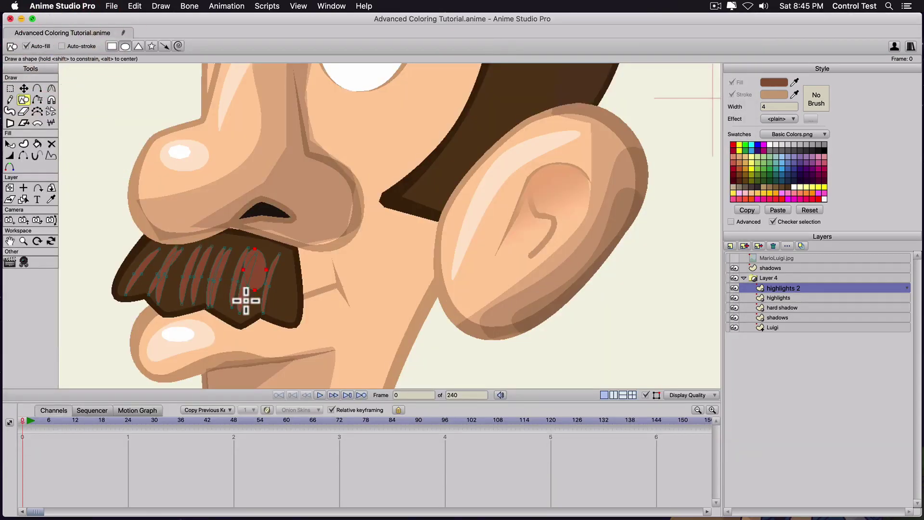
Step: Select all the mustache streaks, fill them with the dark brown sampled from the mustache, and preview the render
key(q)
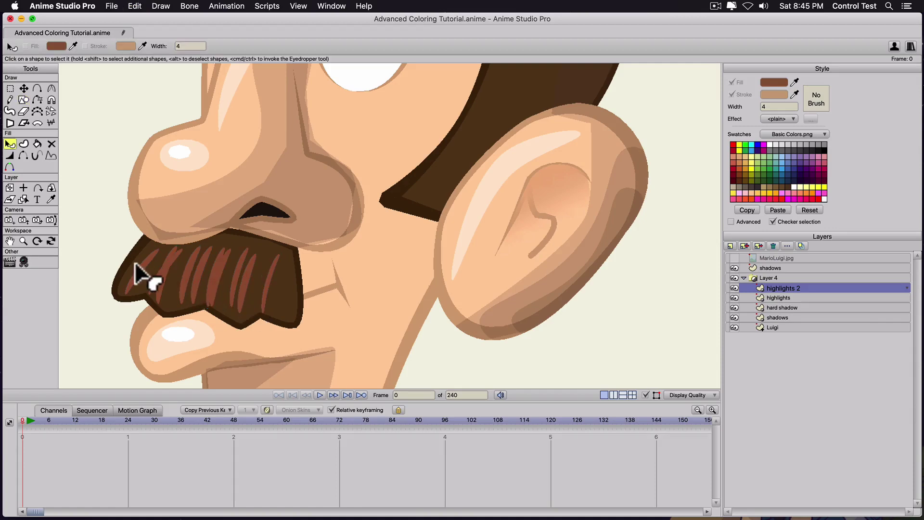
click(148, 267)
click(278, 295)
shift+click(247, 283)
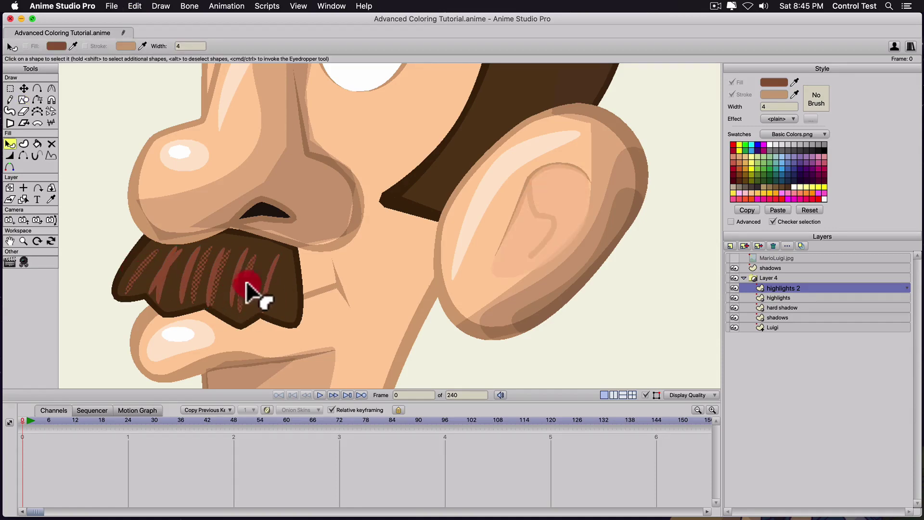
shift+click(213, 278)
shift+click(237, 282)
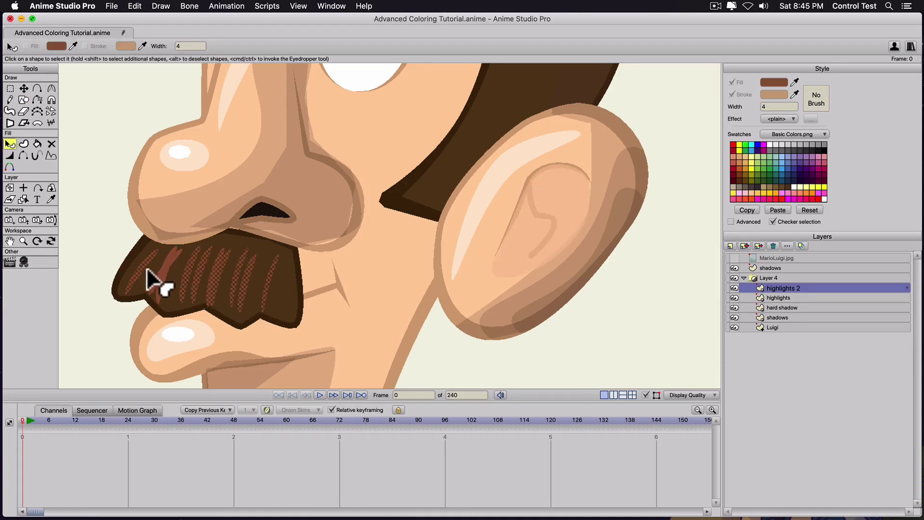
shift+click(166, 270)
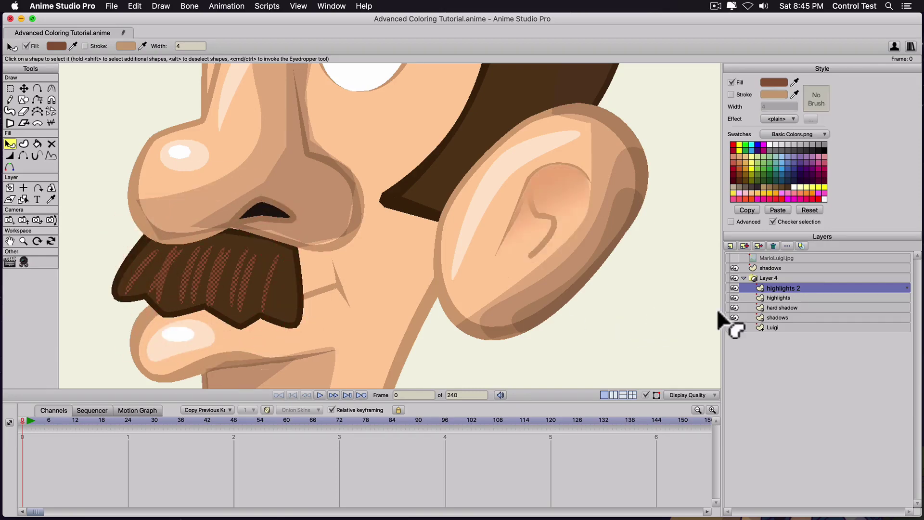
click(793, 81)
click(279, 262)
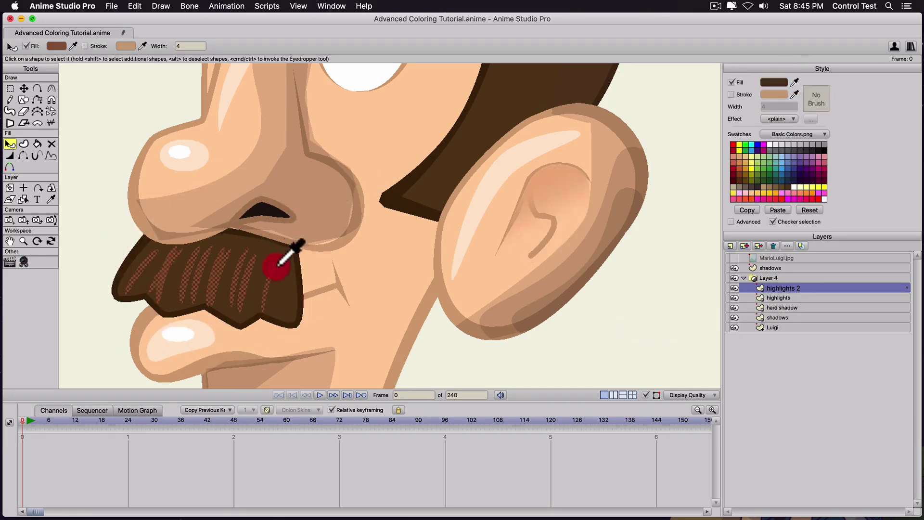
key(super+r)
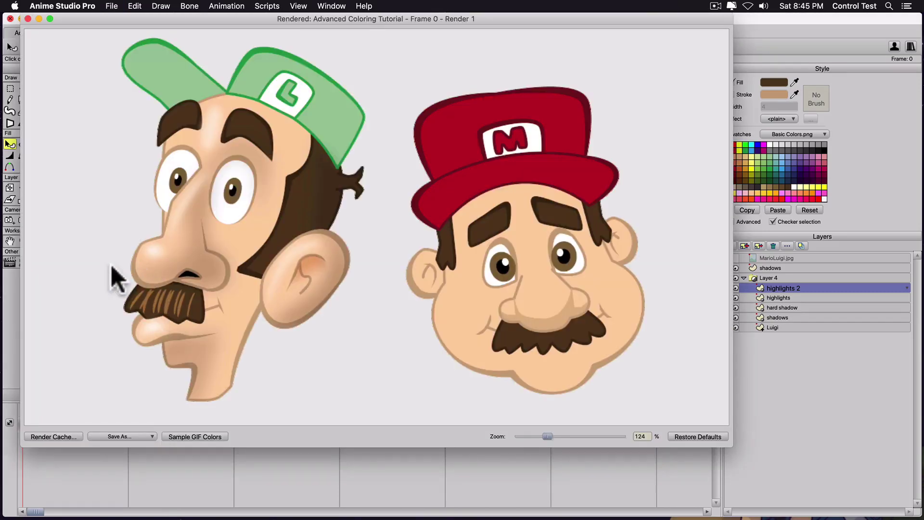
click(28, 19)
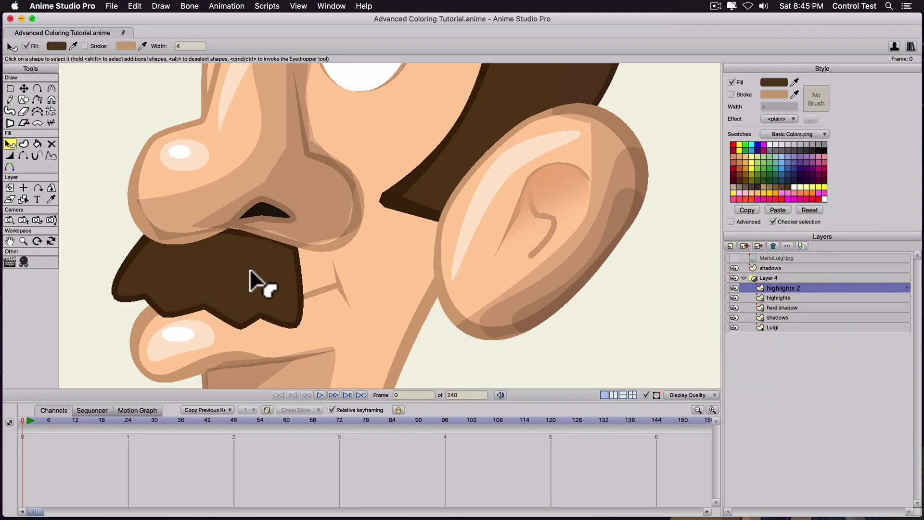
Step: Try duplicating the highlights 2 layer with the copied mustache streaks shifted slightly toward the ear, preview the render, and delete the copy
click(745, 244)
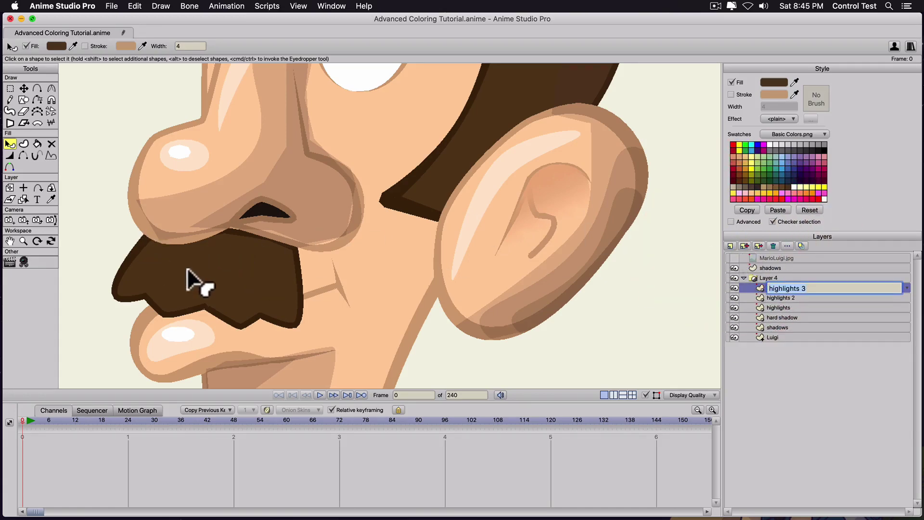
text(t)
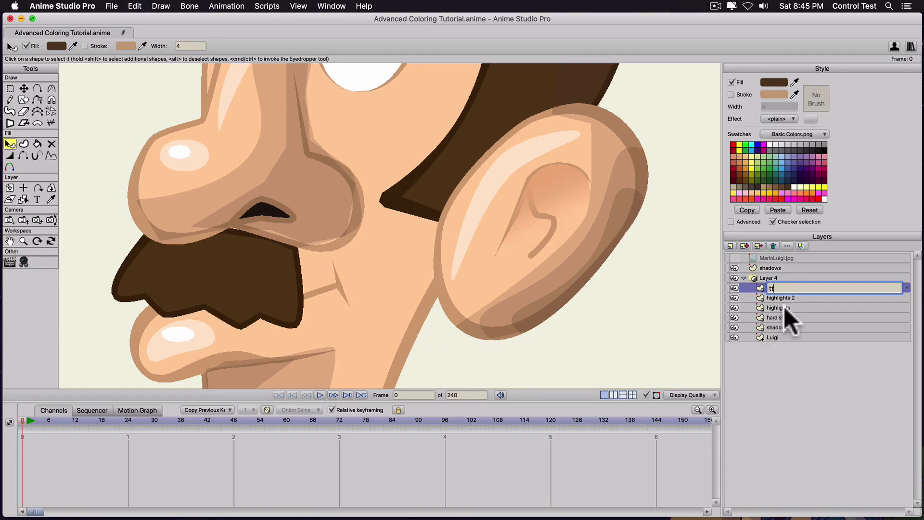
key(Return)
key(t)
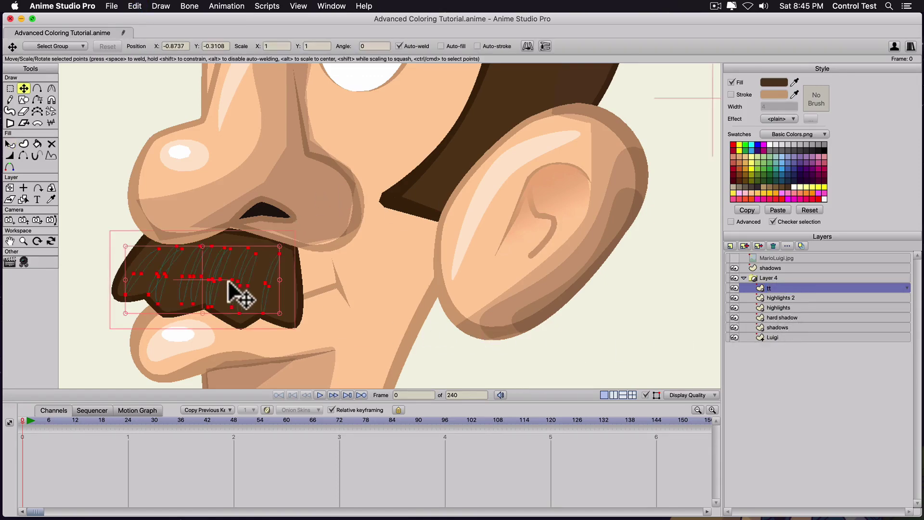
click(251, 282)
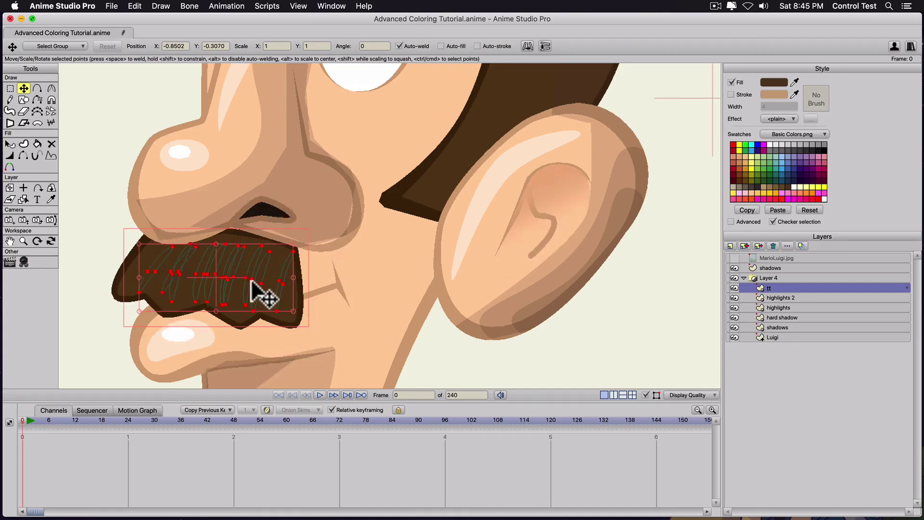
key(super+r)
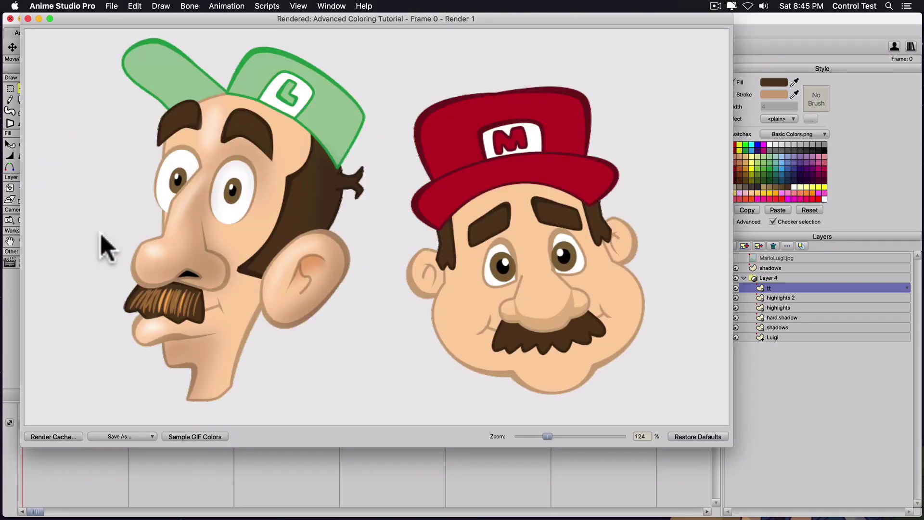
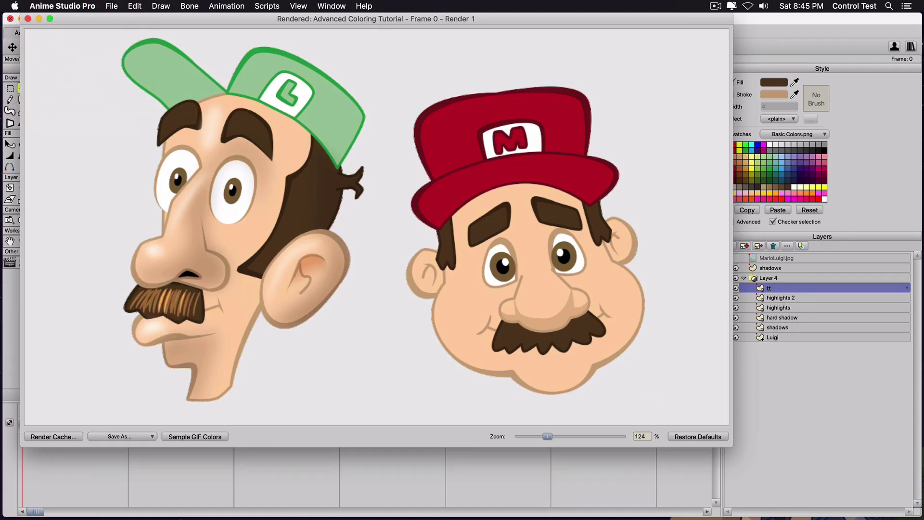
click(27, 18)
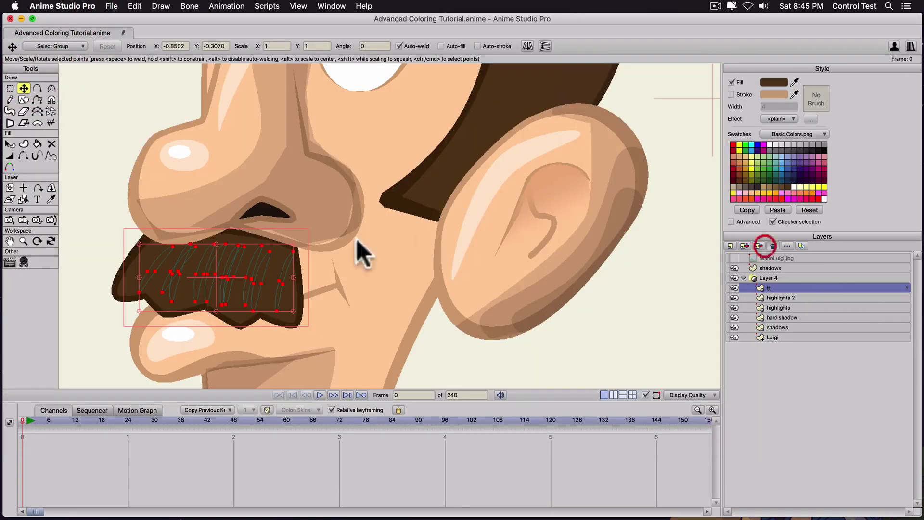
click(852, 312)
Step: Select all the mustache streaks on the highlights 2 layer and set their fill to the lighter brown 6B4C27
key(q)
click(152, 276)
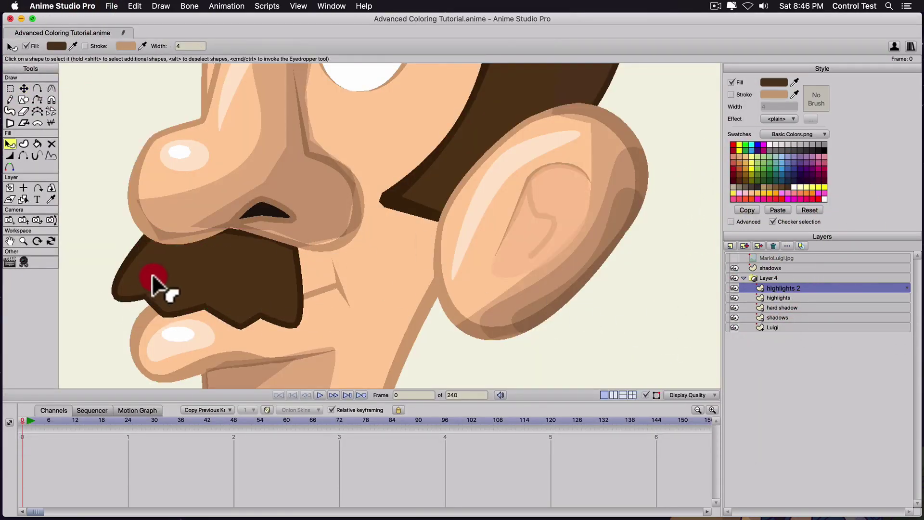
click(147, 274)
key(super+a)
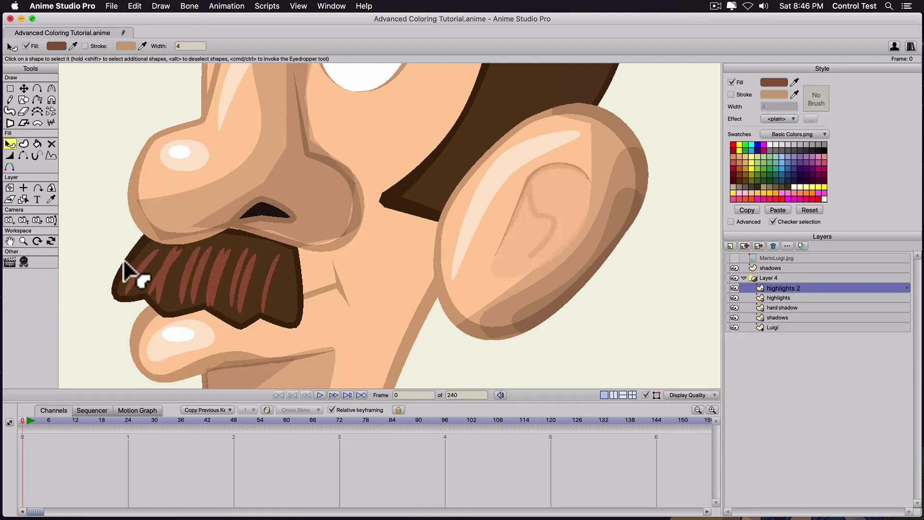
click(151, 281)
click(144, 275)
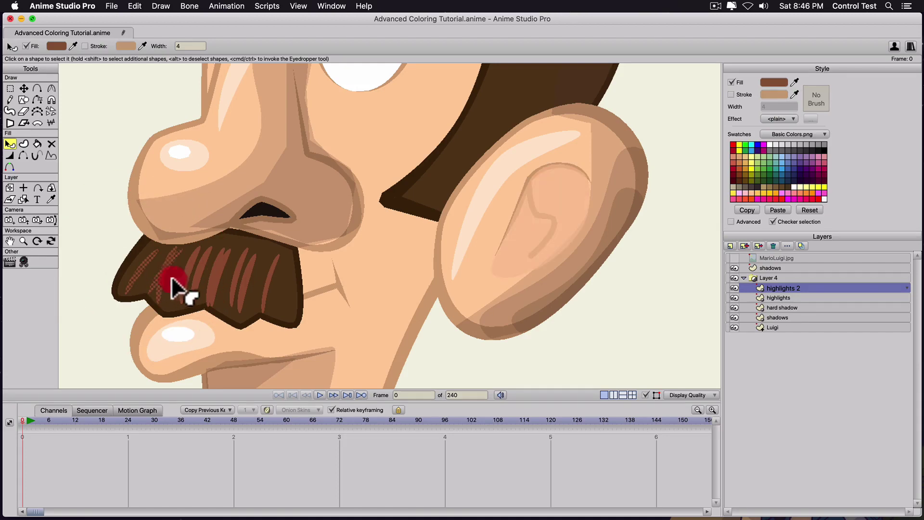
shift+click(245, 290)
shift+click(221, 290)
shift+click(190, 278)
shift+click(200, 281)
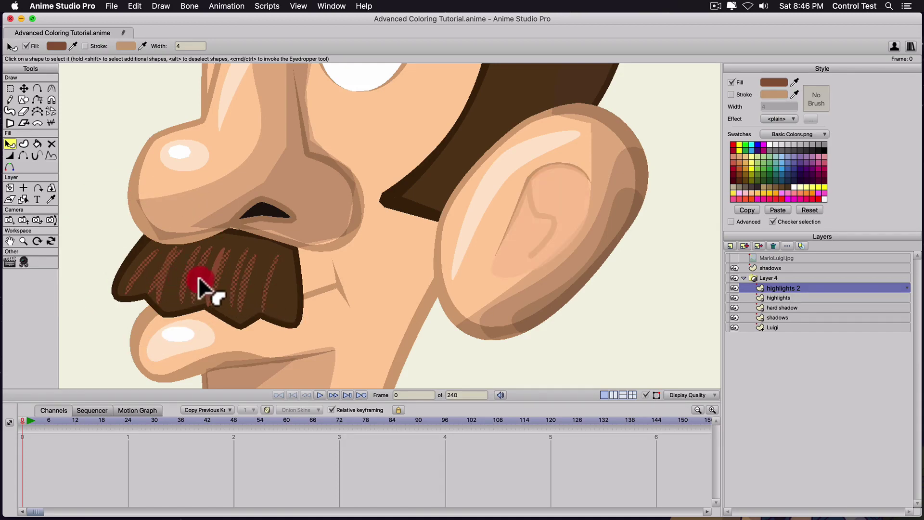
shift+click(201, 284)
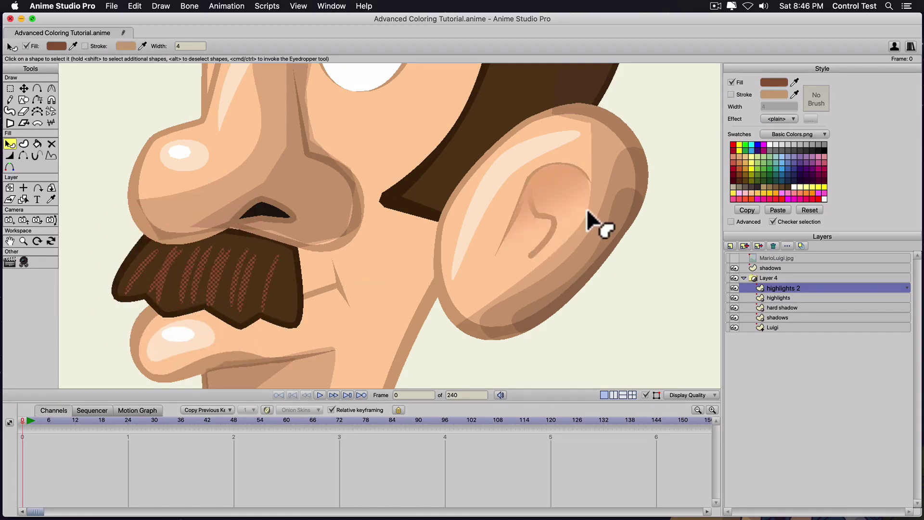
click(305, 248)
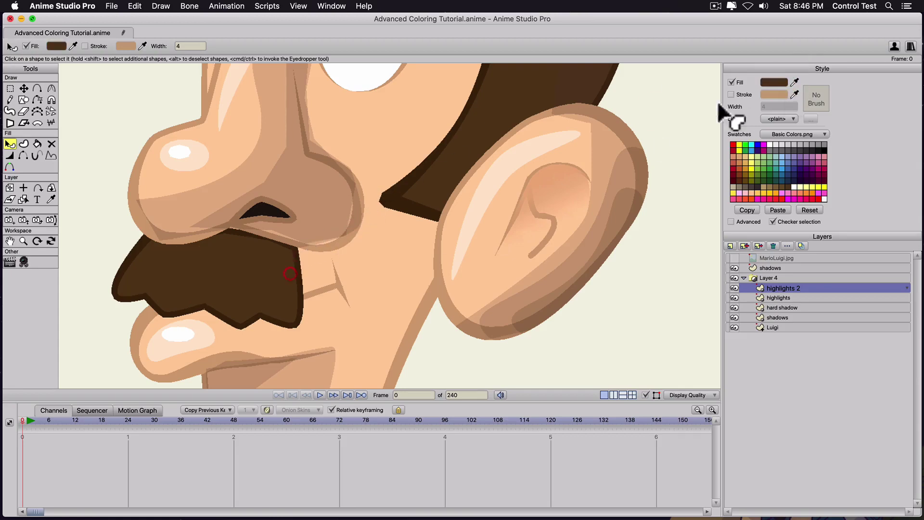
click(774, 81)
click(702, 342)
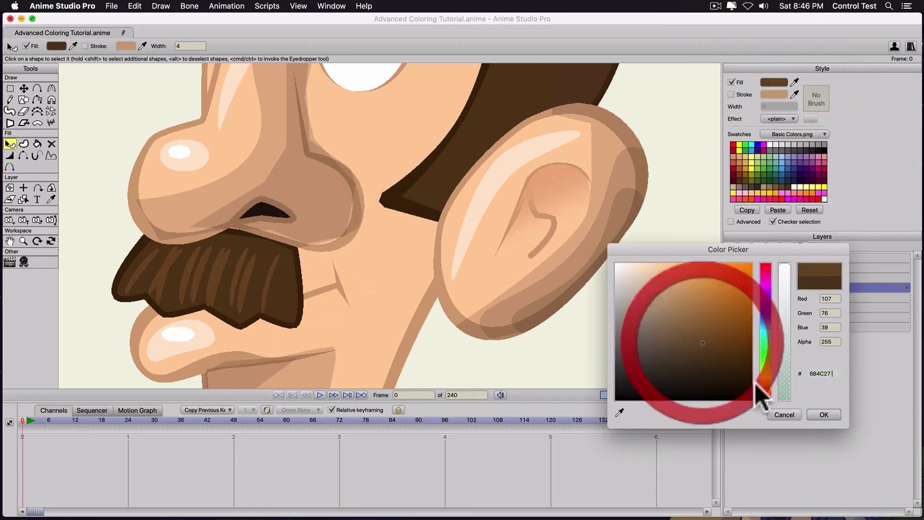
click(824, 414)
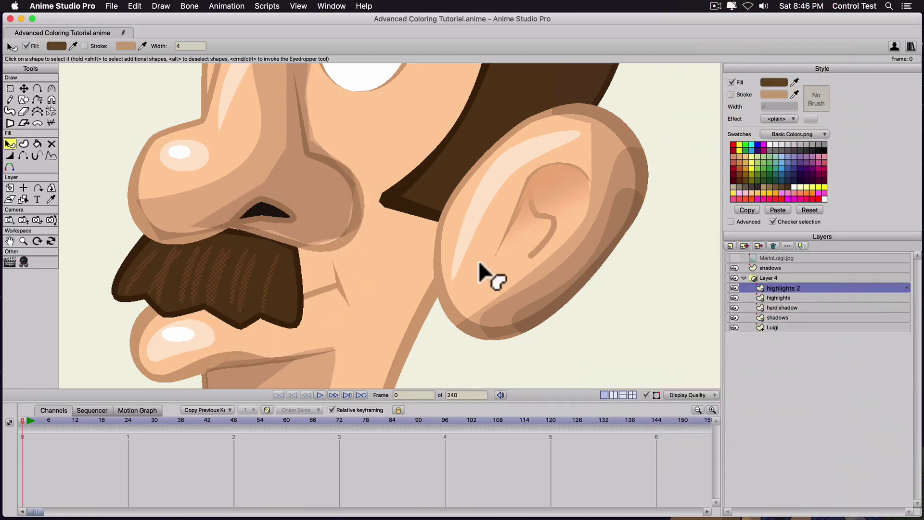
Step: Duplicate the recolored streak layer as highlights 3, shift all its streaks slightly toward the ear, and preview the render
click(744, 246)
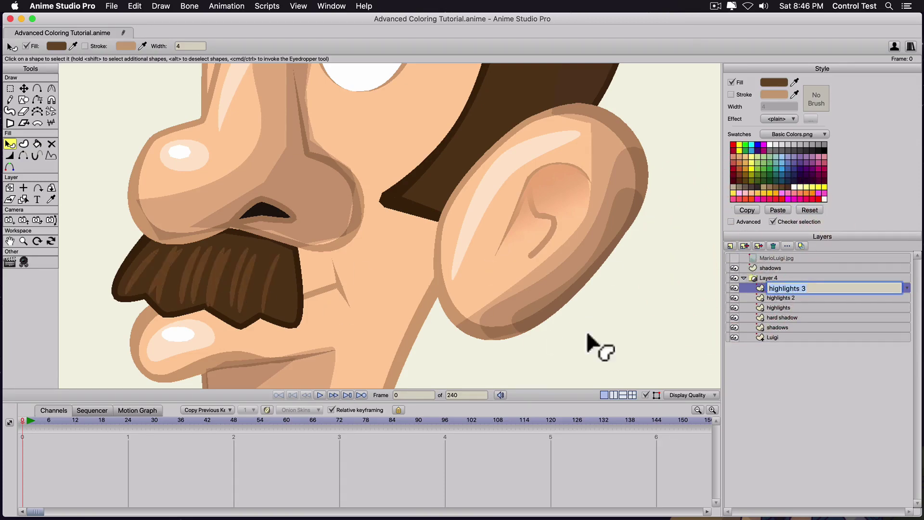
key(Return)
key(t)
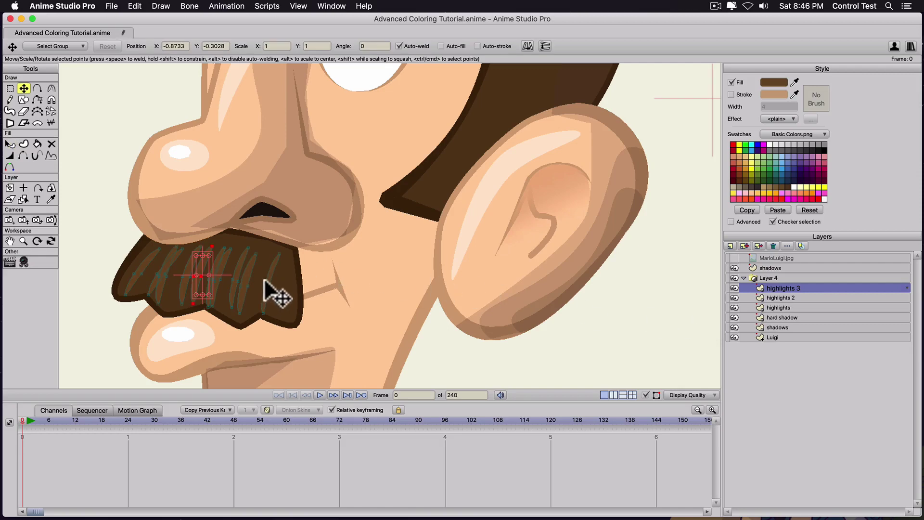
key(super+a)
drag(228, 271, 237, 270)
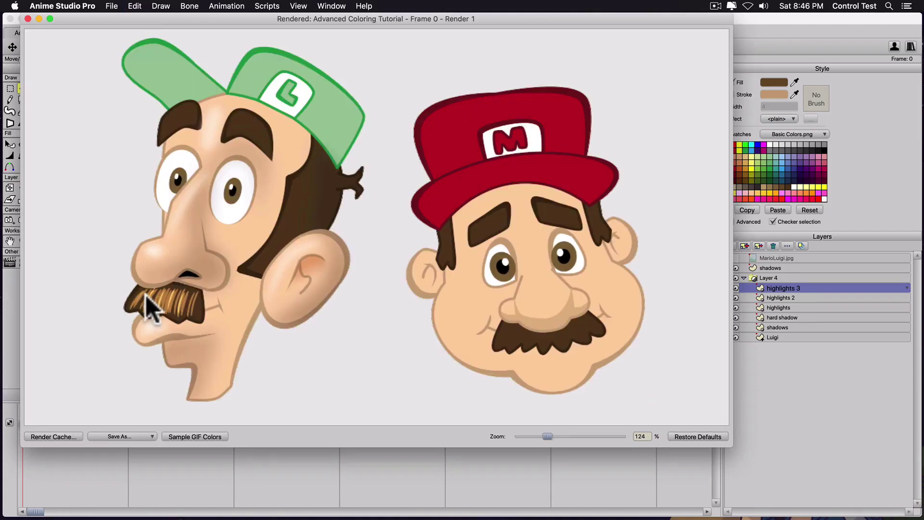
click(28, 22)
Step: Set the highlights 2 layer's blur radius to 4
click(795, 298)
double_click(795, 299)
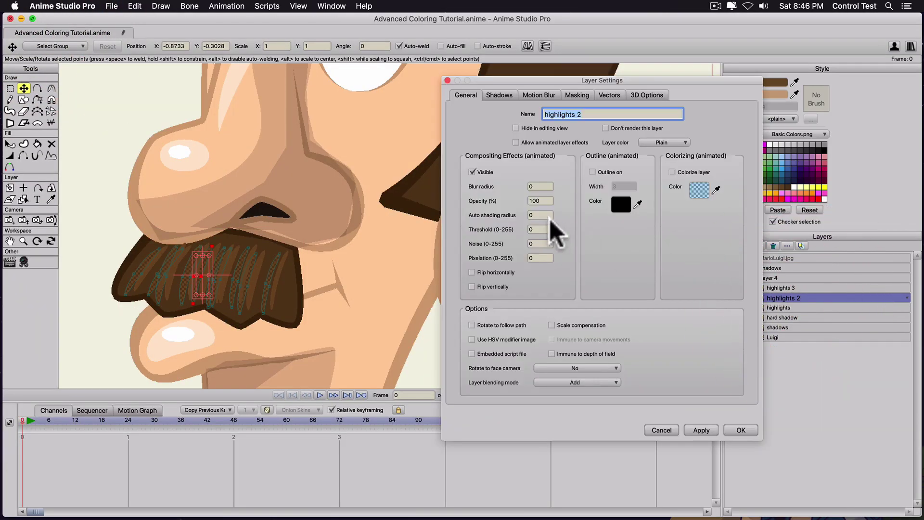
click(484, 180)
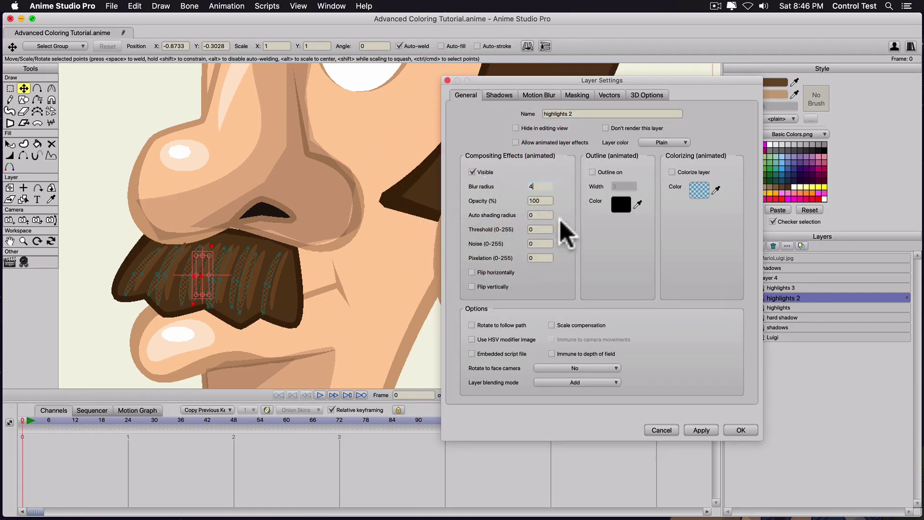
click(733, 432)
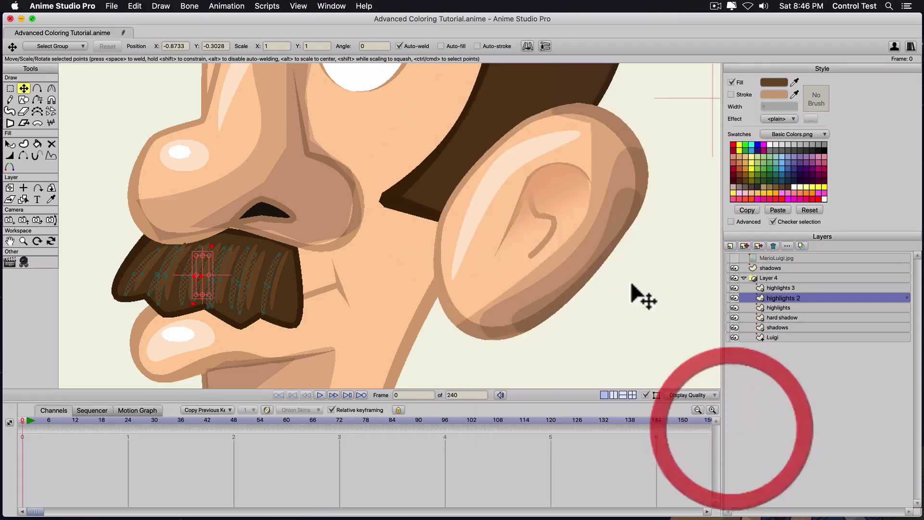
Step: Set the highlights 3 layer's blur radius to 4 and preview the softened mustache streaks in a render
double_click(789, 288)
drag(544, 187, 491, 186)
text(4)
click(696, 426)
click(738, 431)
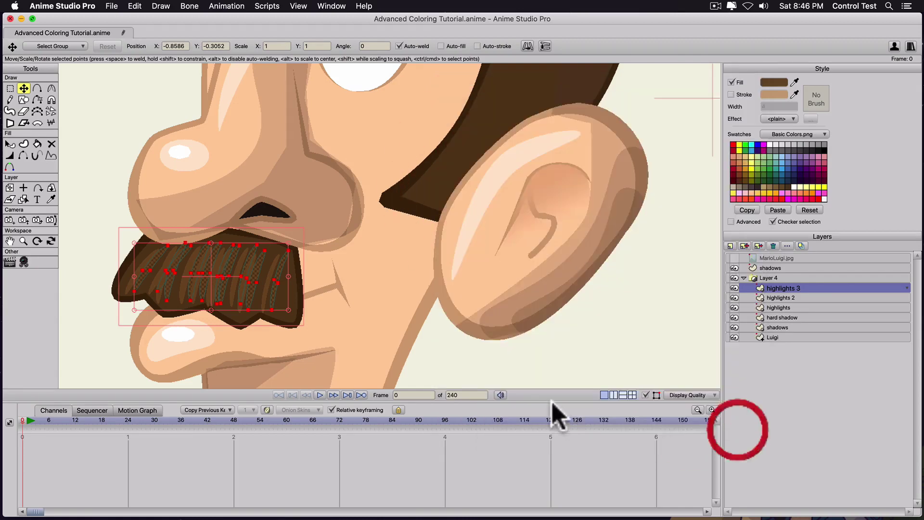
key(super+r)
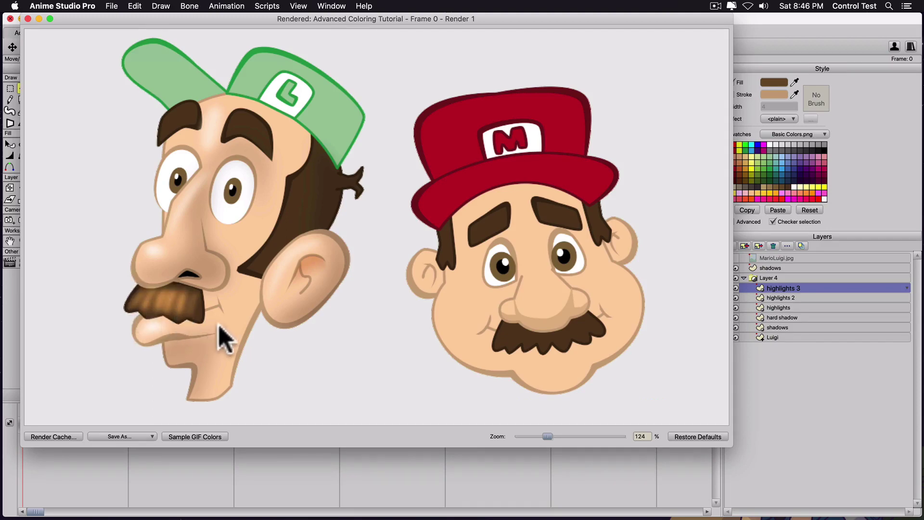
click(28, 19)
Step: Reduce the highlights 3 layer's opacity to 70%
double_click(811, 288)
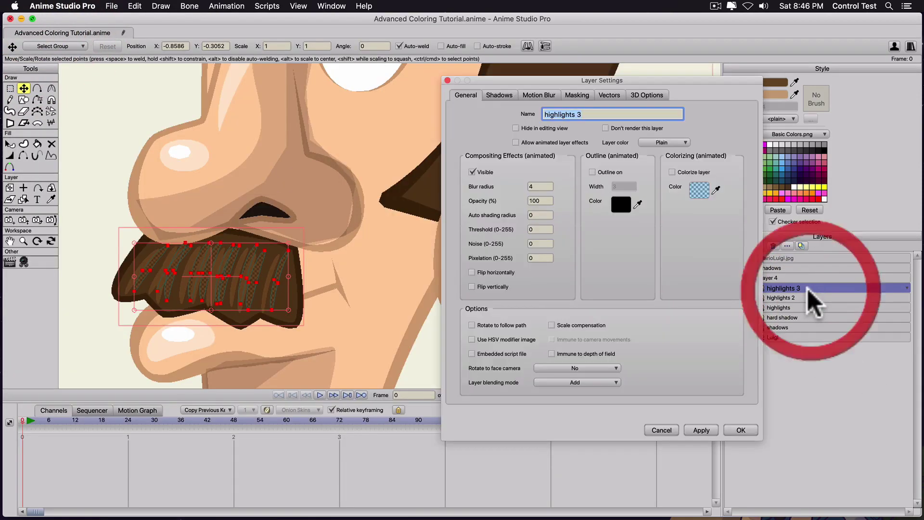
drag(540, 200, 508, 200)
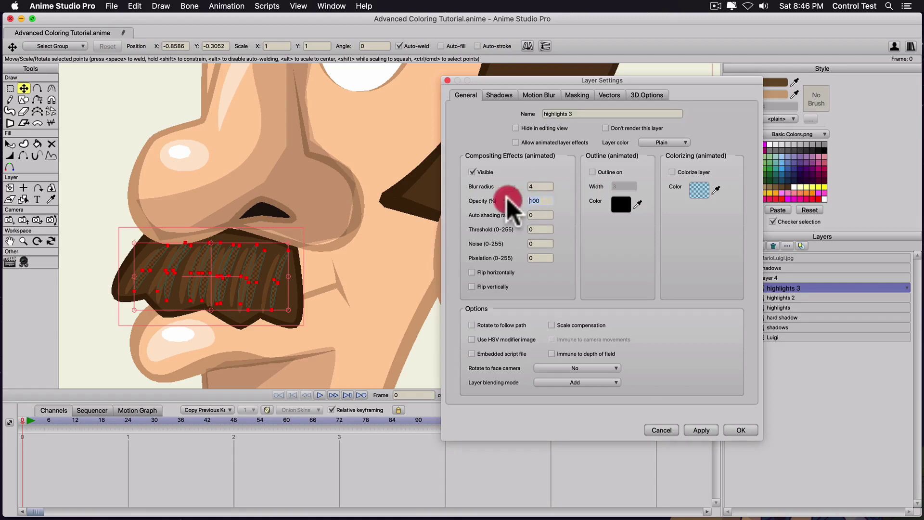
text(70)
key(Return)
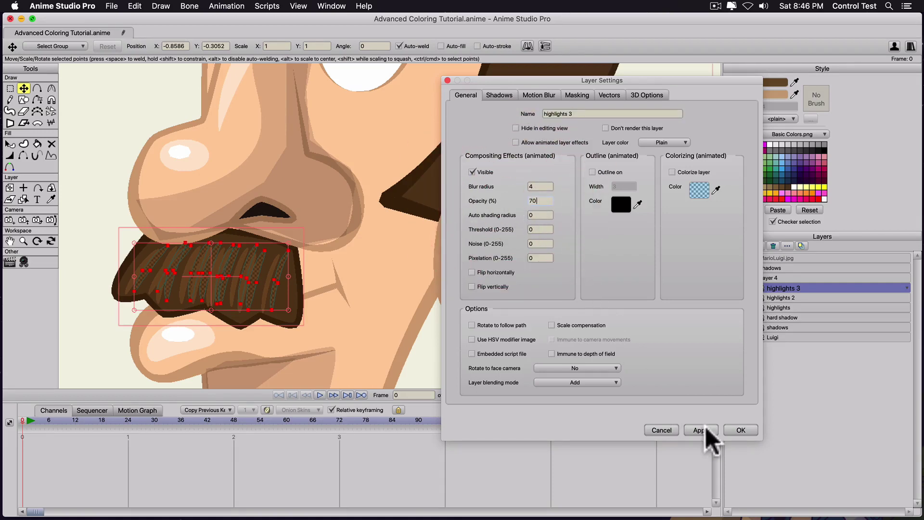
click(741, 430)
Step: Reduce the highlights 2 layer's opacity to 70% and preview the mustache in a render
click(812, 298)
double_click(812, 295)
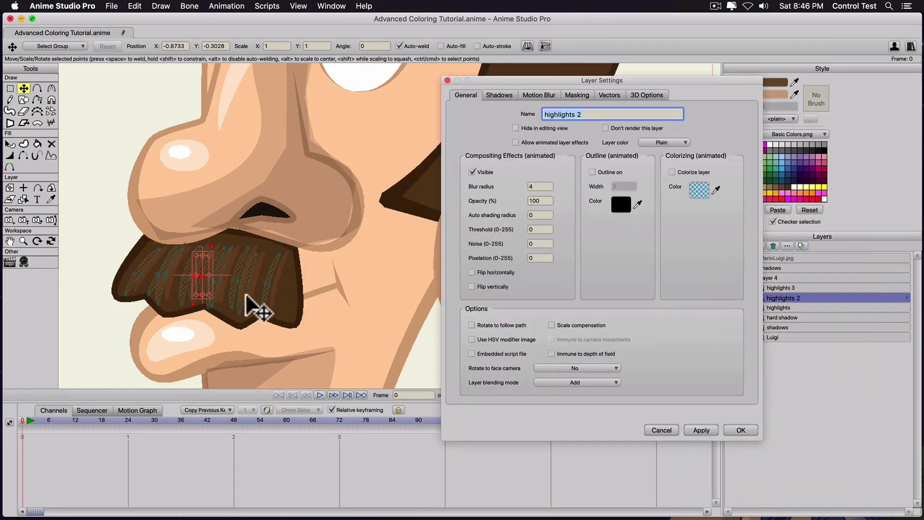
drag(541, 200, 503, 201)
text(70)
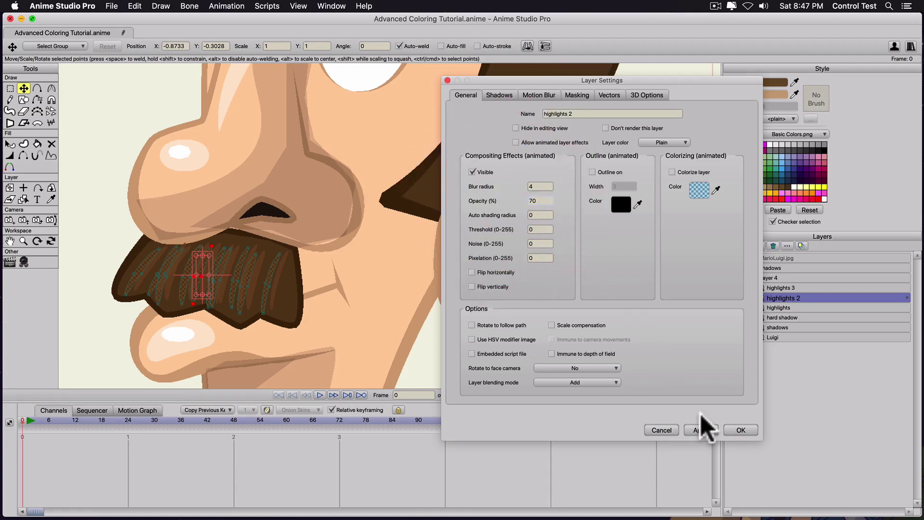
click(741, 430)
key(super+r)
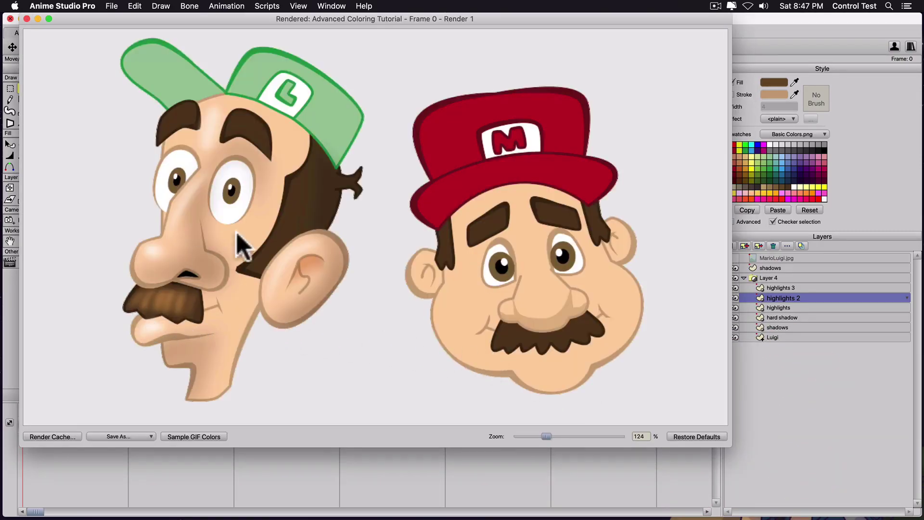
click(27, 19)
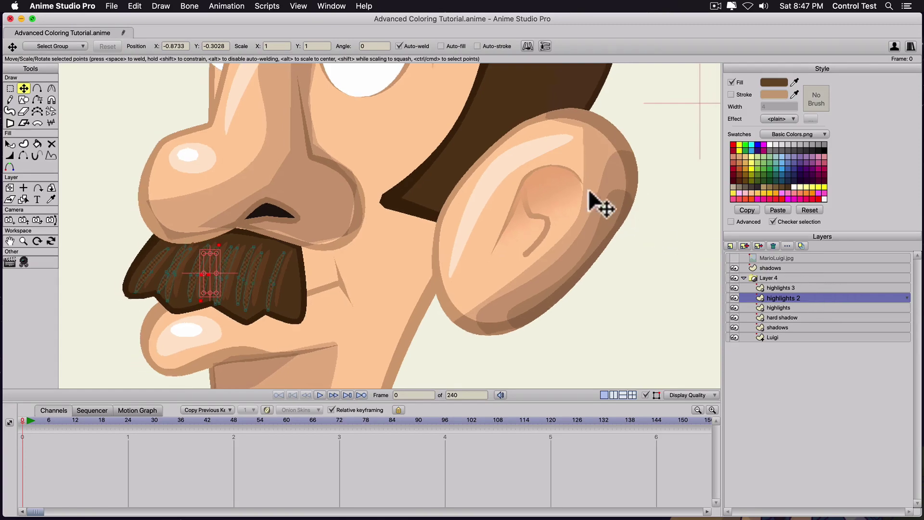
Step: On the highlights 2 layer, draw a three-point curve through Luigi's hair from beside the ear up to just below the cap
scroll(553, 171, down, 3)
drag(500, 174, 492, 315)
scroll(498, 248, down, 2)
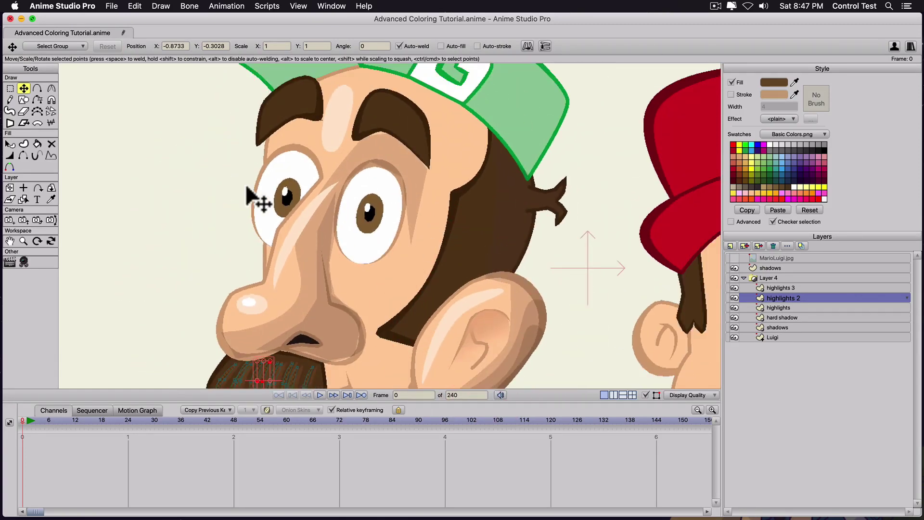
click(9, 101)
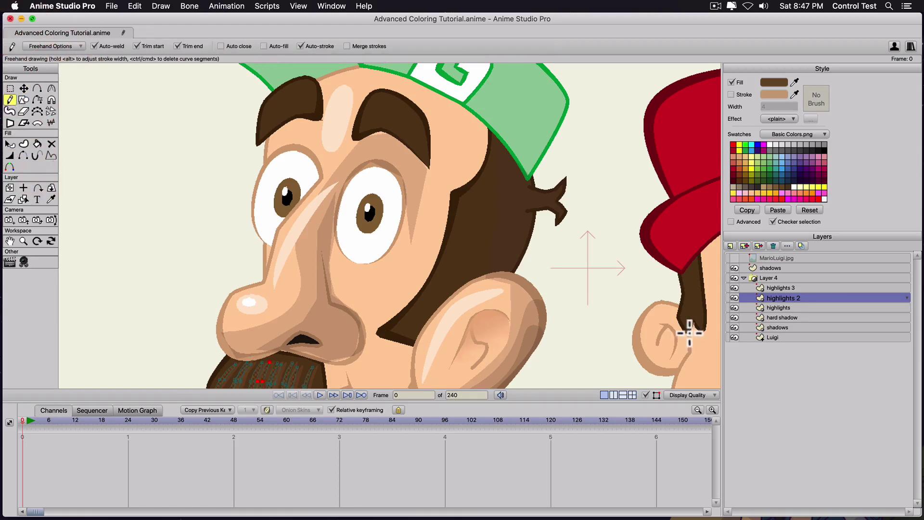
click(776, 298)
key(a)
drag(422, 315, 495, 181)
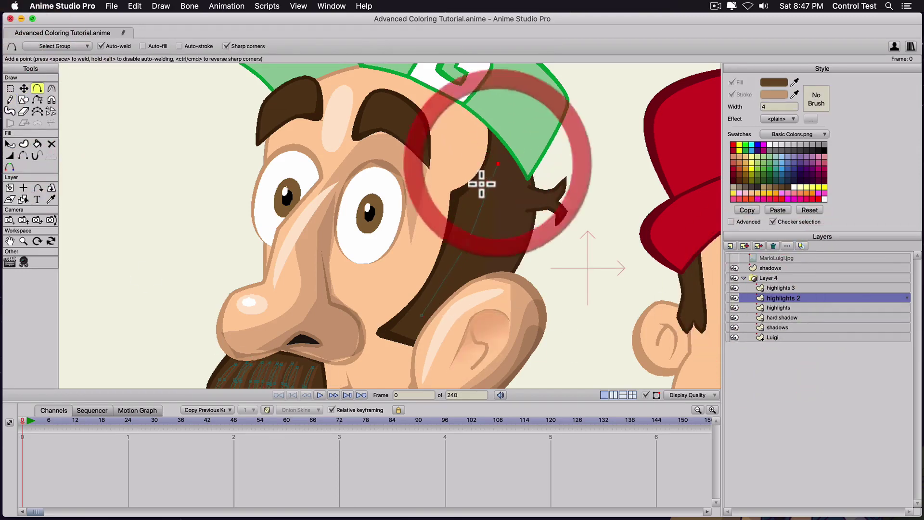
Step: Create a stroke-only shape from the hair curve and sample its stroke colour from the mustache
key(q)
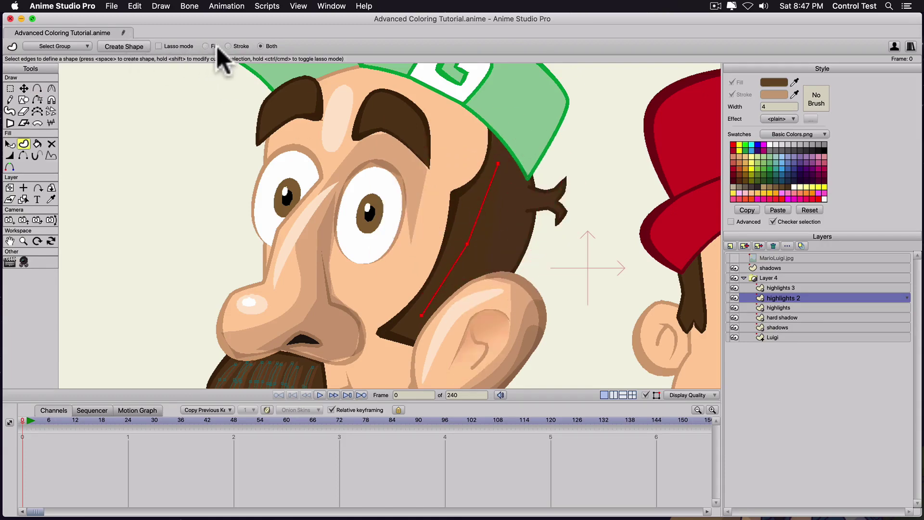
click(228, 46)
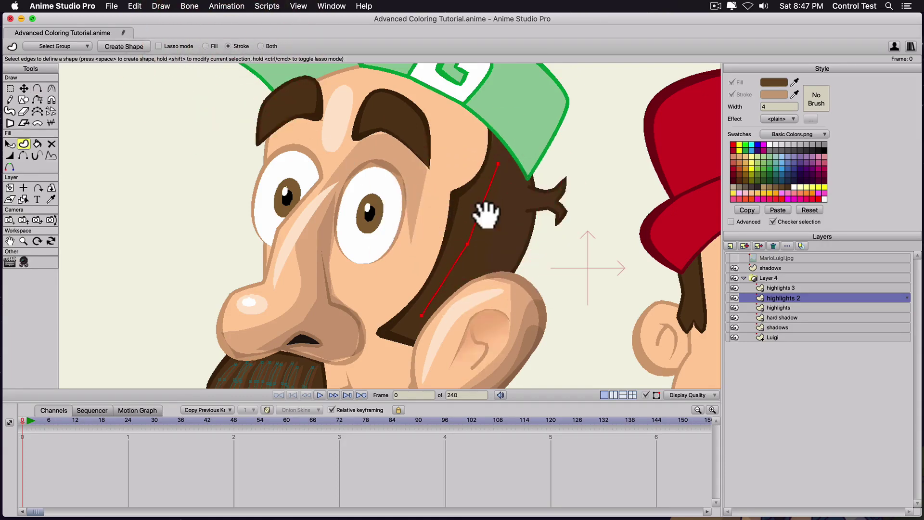
key(space)
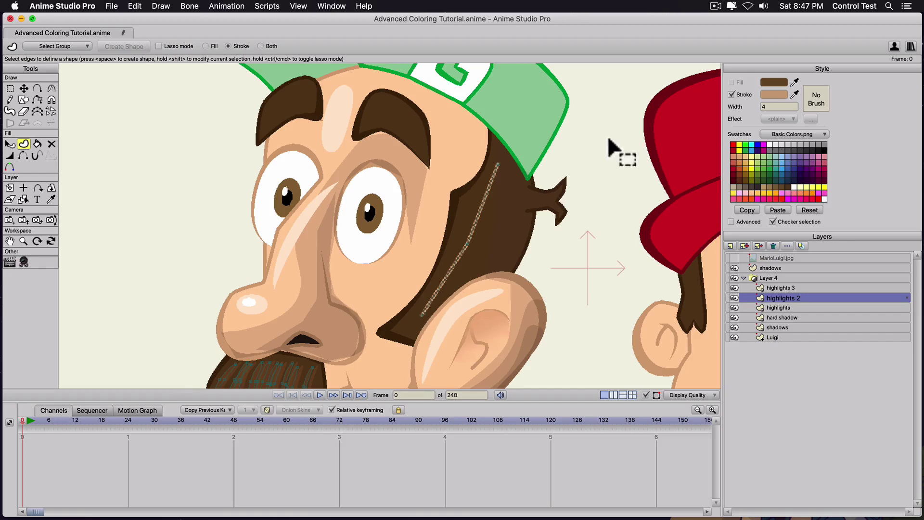
mouse_move(794, 94)
mouse_down()
mouse_move(326, 273)
mouse_move(294, 347)
mouse_move(301, 373)
mouse_up()
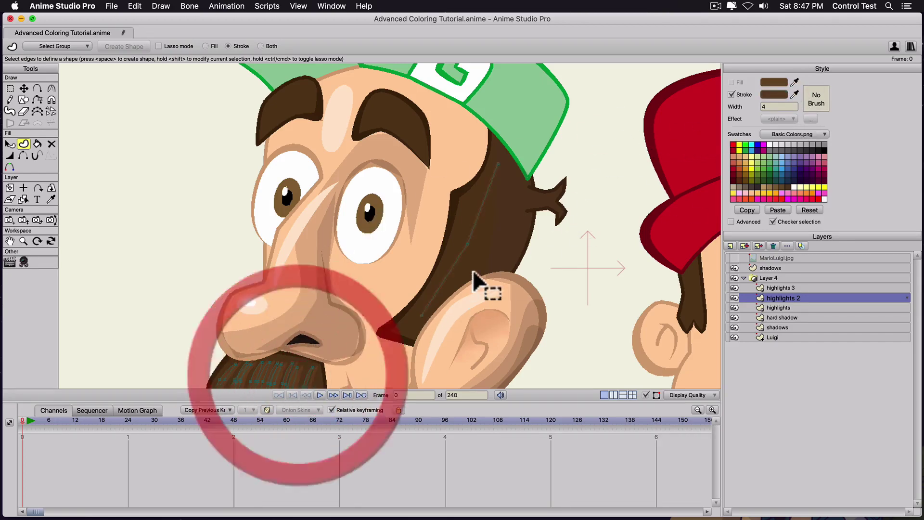
Step: Taper both ends of the hair streak and move its lower end toward the tip of the sideburn
key(w)
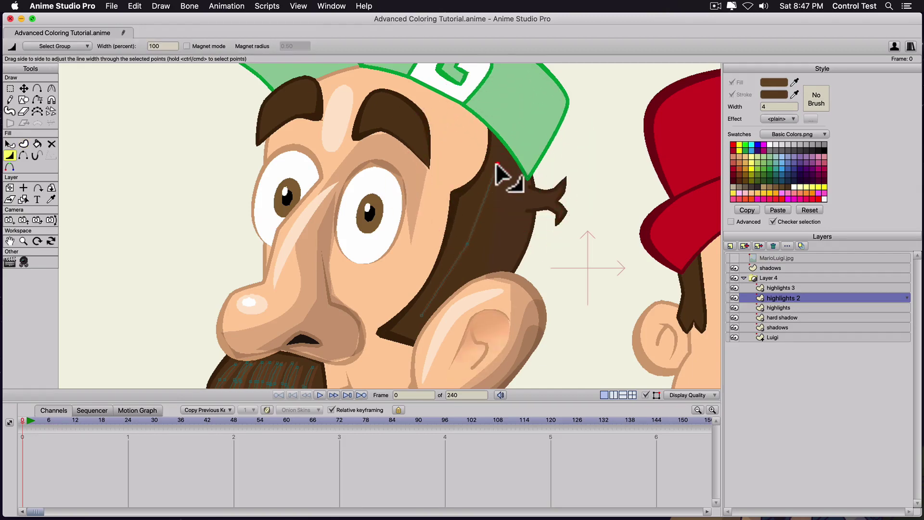
click(255, 166)
click(603, 278)
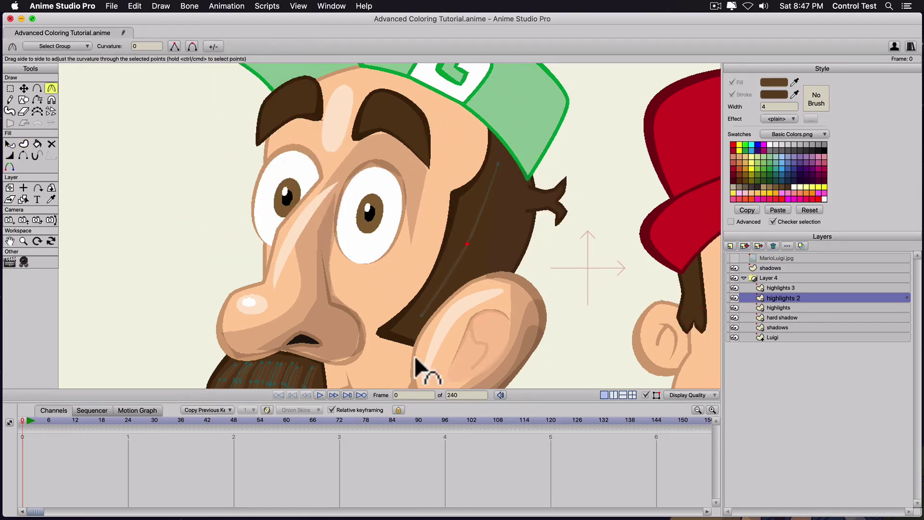
click(418, 318)
key(t)
drag(417, 314, 399, 331)
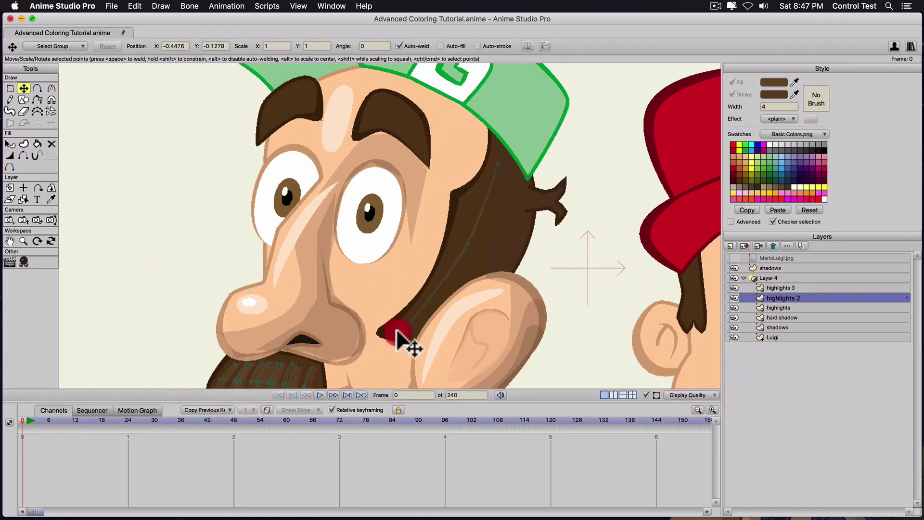
Step: Duplicate the streak across the side of the hair and pull the rear copy's lower end up to the ear's edge
click(478, 222)
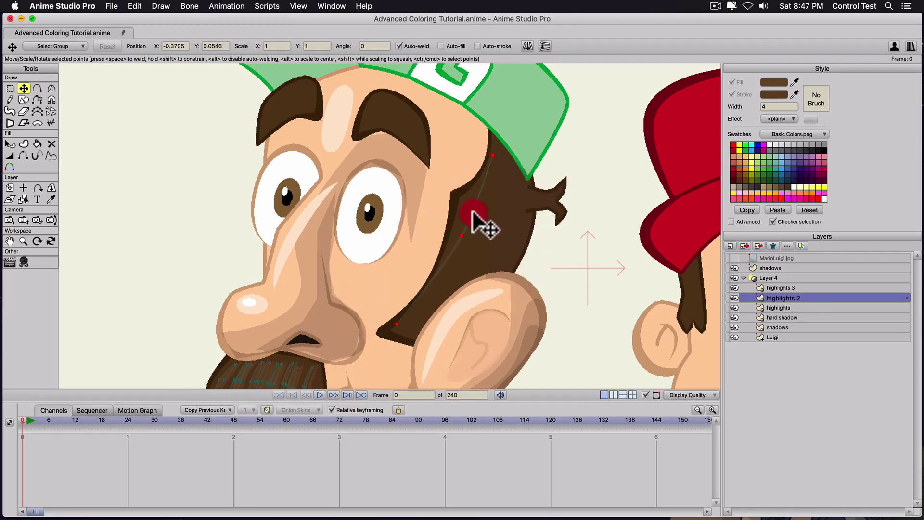
mouse_move(478, 222)
mouse_down()
mouse_move(472, 214)
mouse_move(492, 230)
mouse_up()
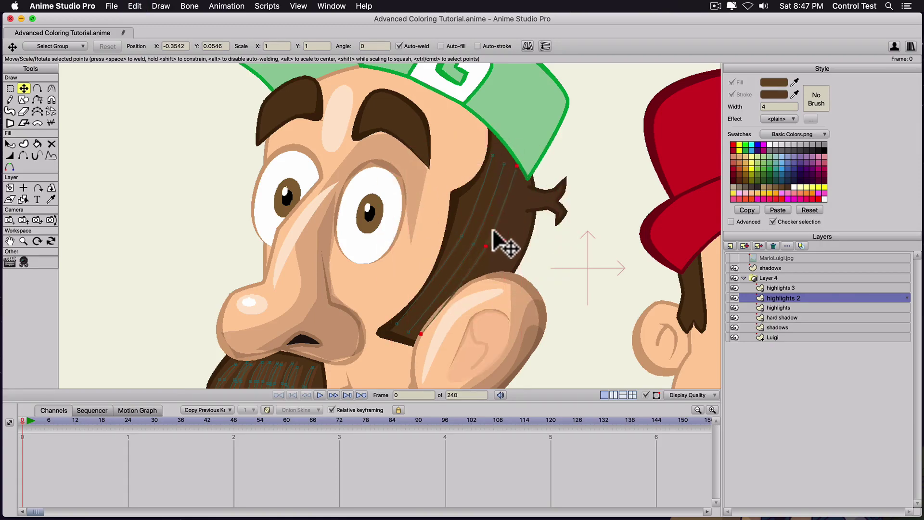
click(417, 327)
drag(420, 324, 435, 311)
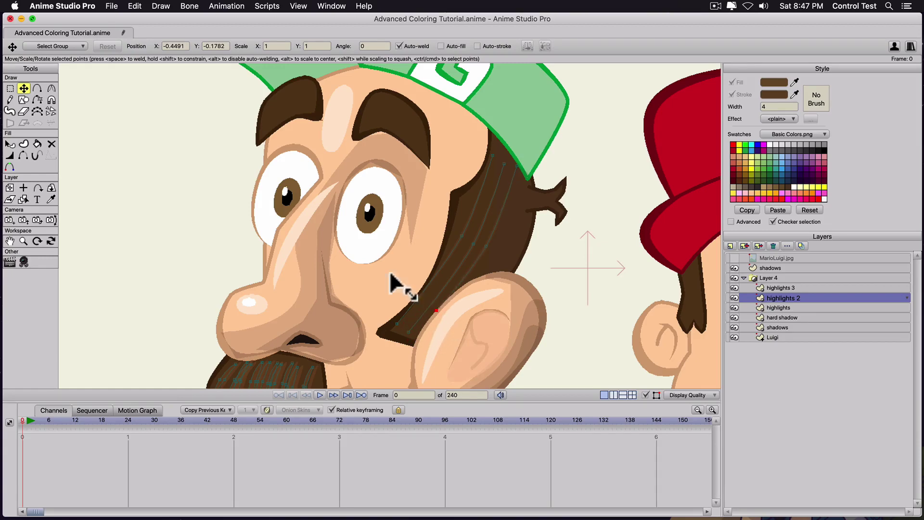
Step: With auto-weld turned off, reposition the rear streak's points beneath the cap's brim and preview the hair in a render
click(406, 48)
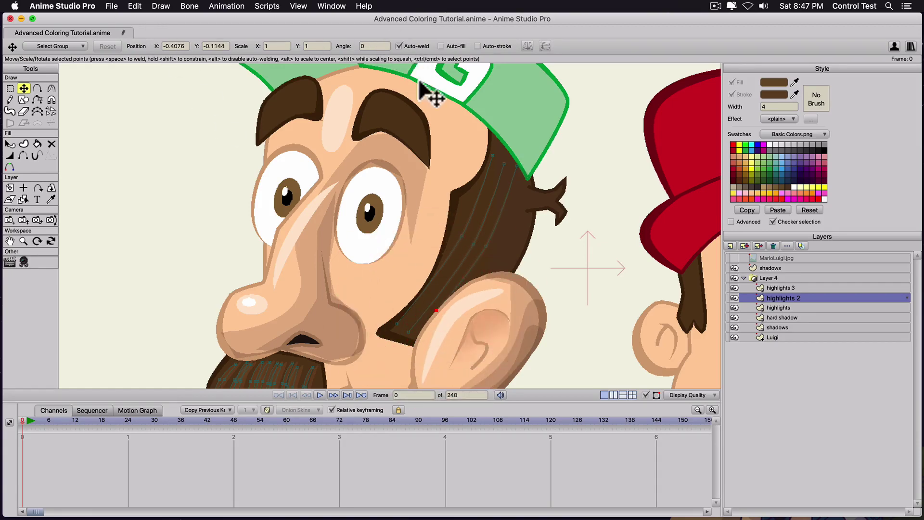
click(469, 232)
drag(490, 251, 512, 173)
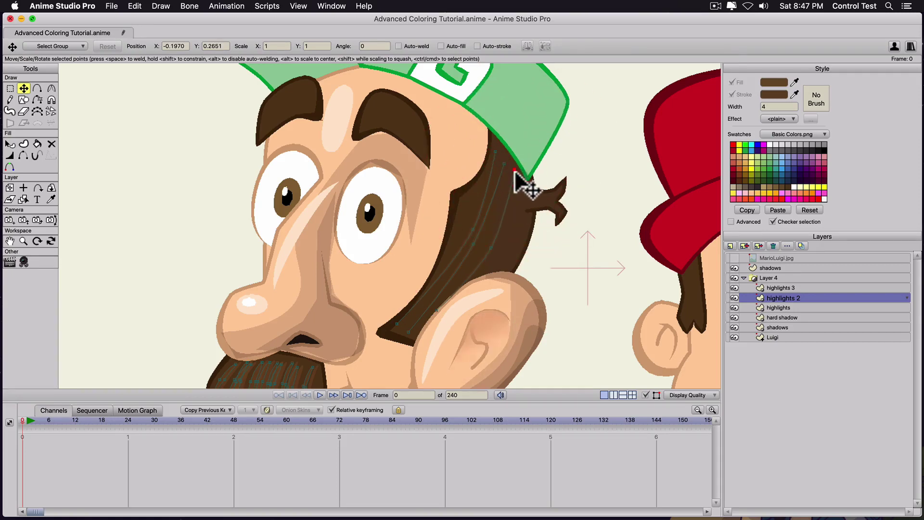
key(super+r)
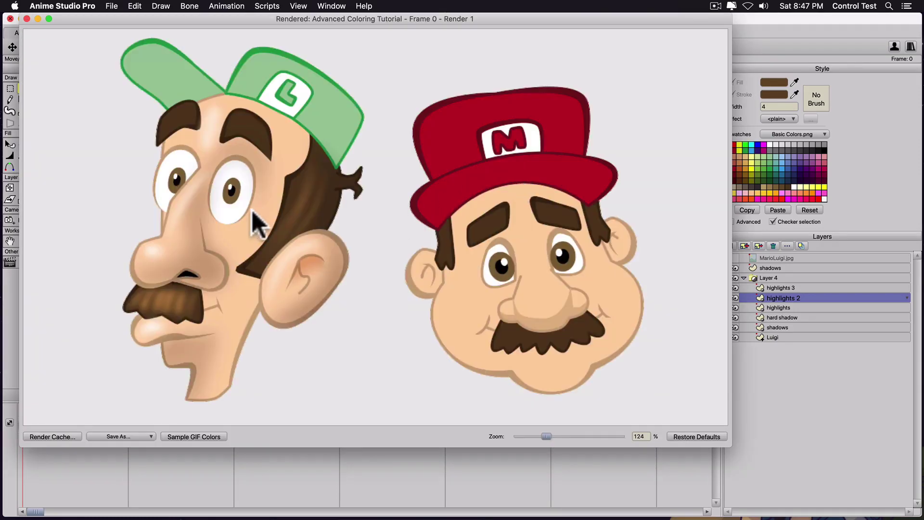
click(26, 18)
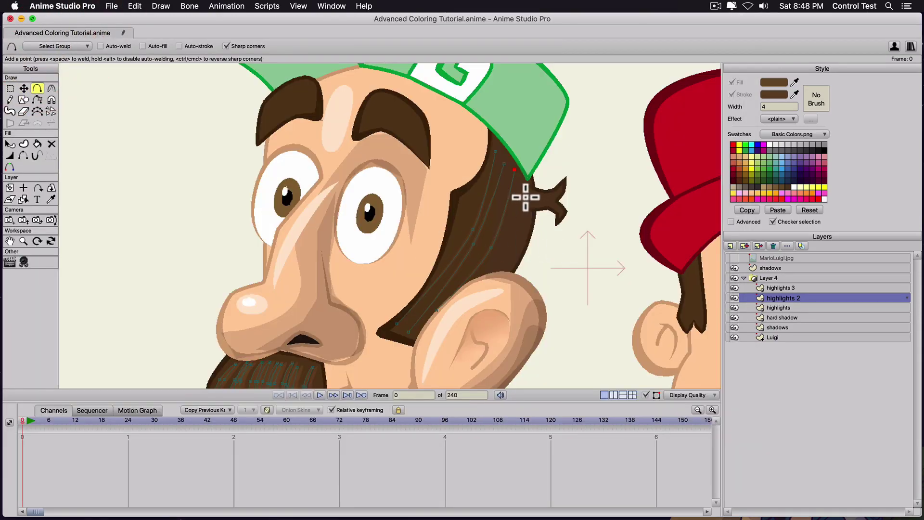
Step: Add another streak along the back of the hair, fitting its points so that it ends just above the ear
drag(526, 197, 518, 231)
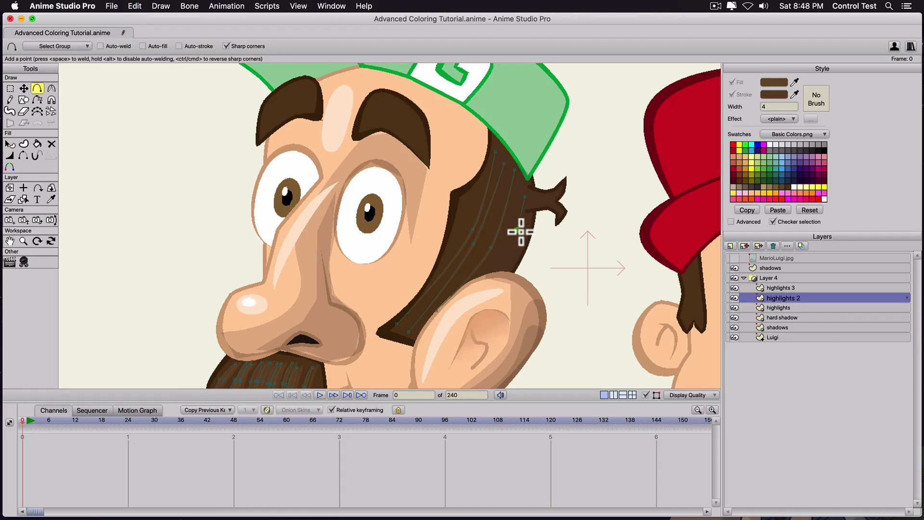
key(t)
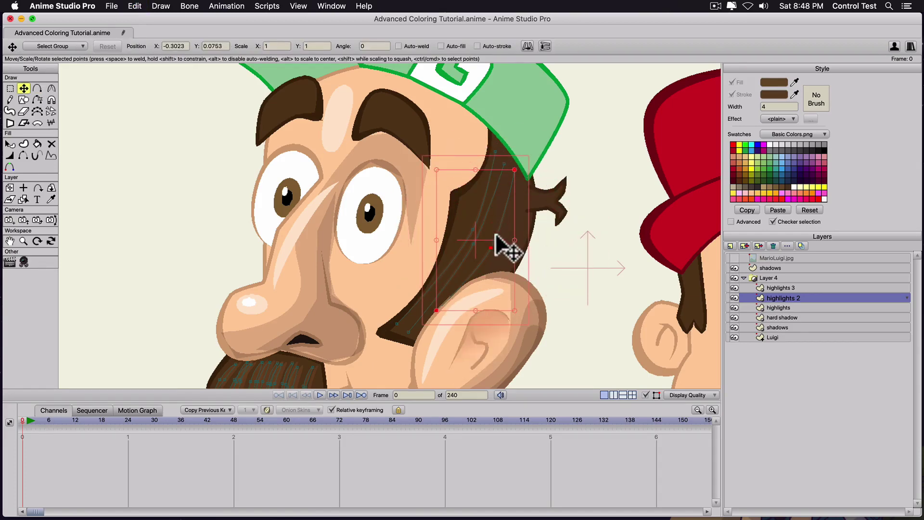
drag(500, 246, 516, 227)
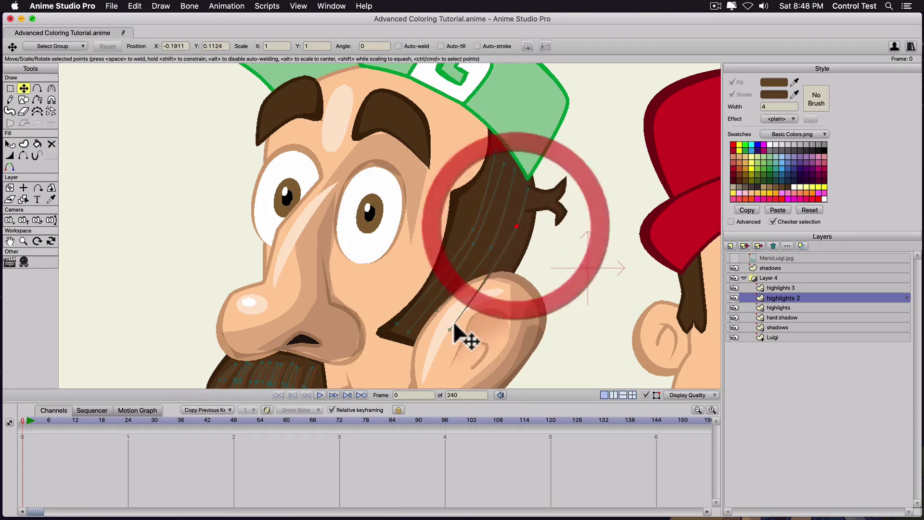
drag(451, 330, 503, 263)
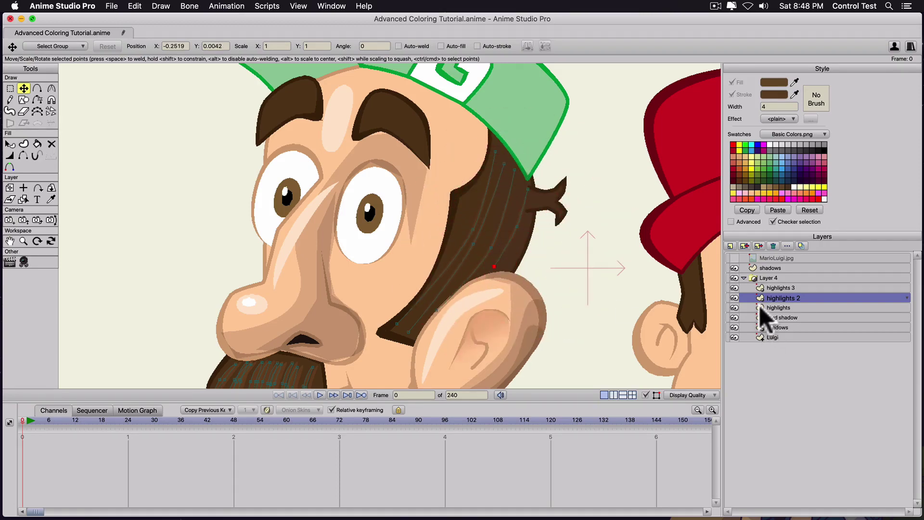
Step: On the highlights 3 layer, draw a three-point curve through the front part of Luigi's hair
click(784, 288)
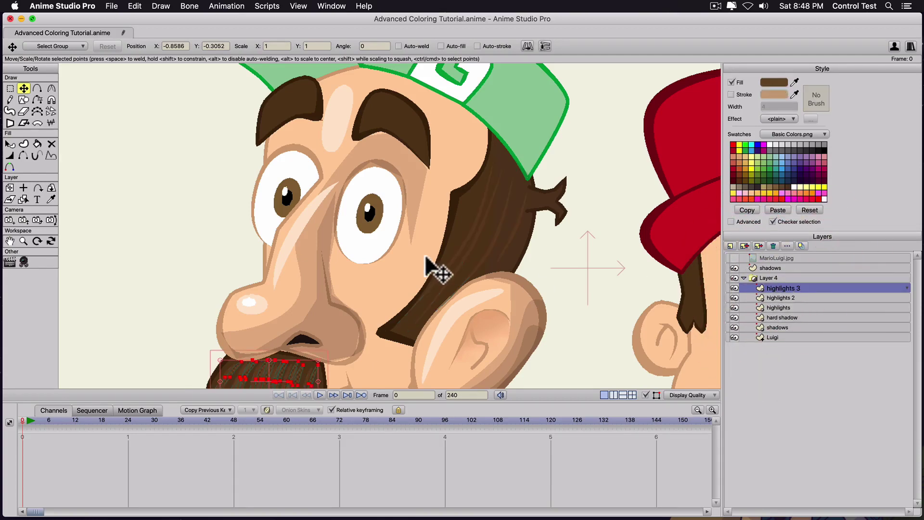
key(a)
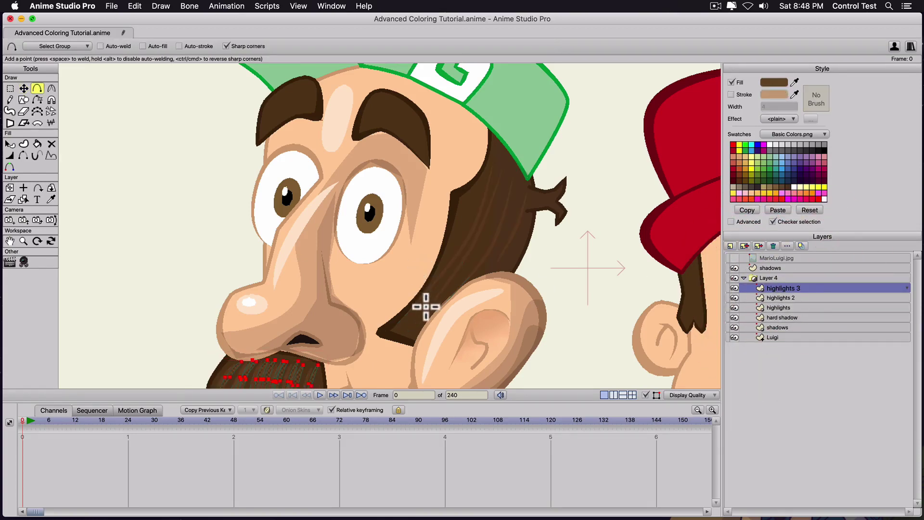
mouse_move(425, 305)
mouse_down()
mouse_move(470, 239)
mouse_move(488, 175)
mouse_up()
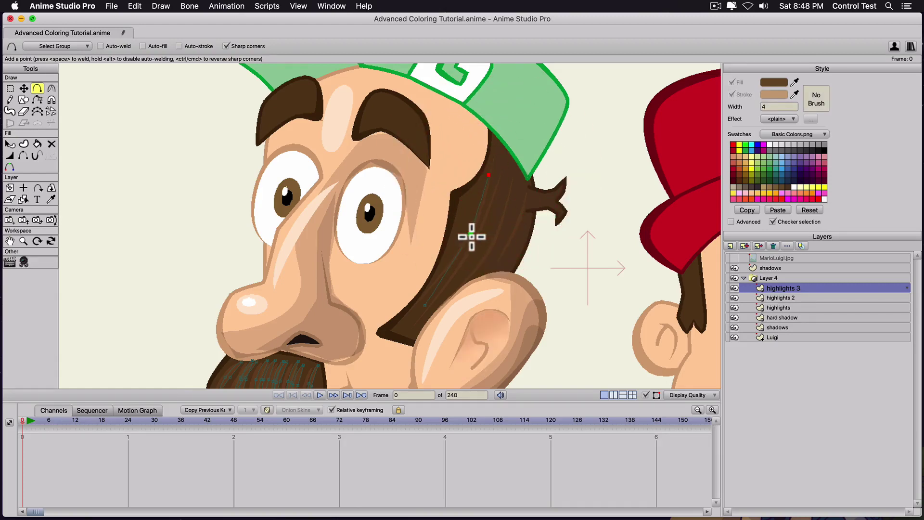
Step: Turn the highlights 3 hair curve into a stroke-only shape and sample its stroke colour from the mustache
key(q)
click(464, 246)
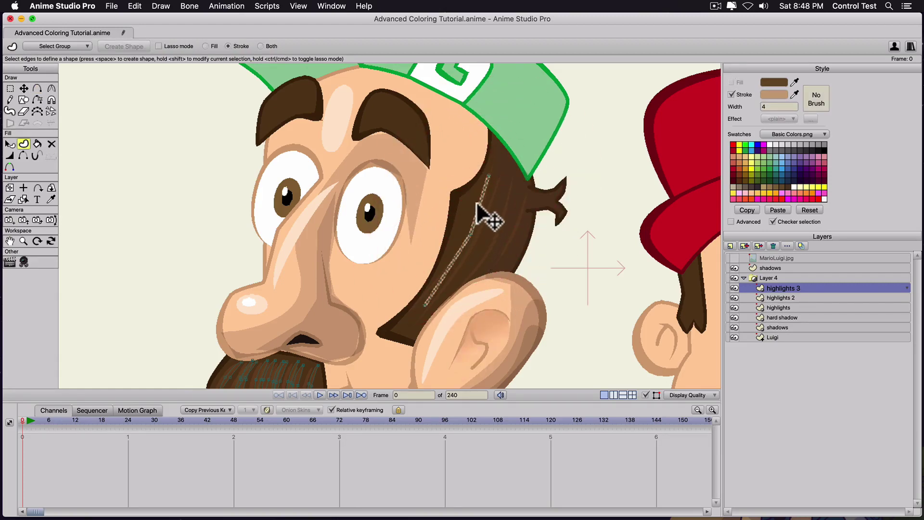
key(t)
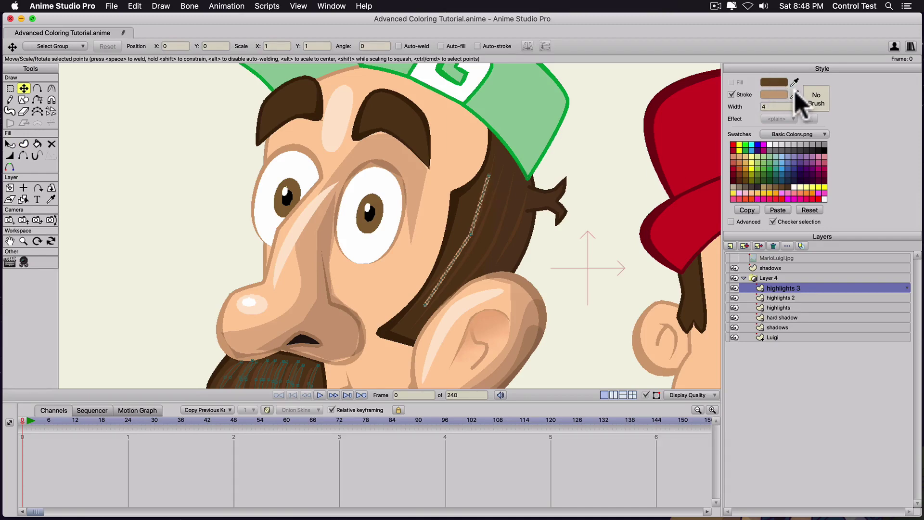
mouse_move(795, 94)
mouse_down()
mouse_move(477, 214)
mouse_move(310, 372)
mouse_up()
Step: Reposition the top end of the highlights 3 streak near the hairline and smooth the curvature at its middle point
click(490, 167)
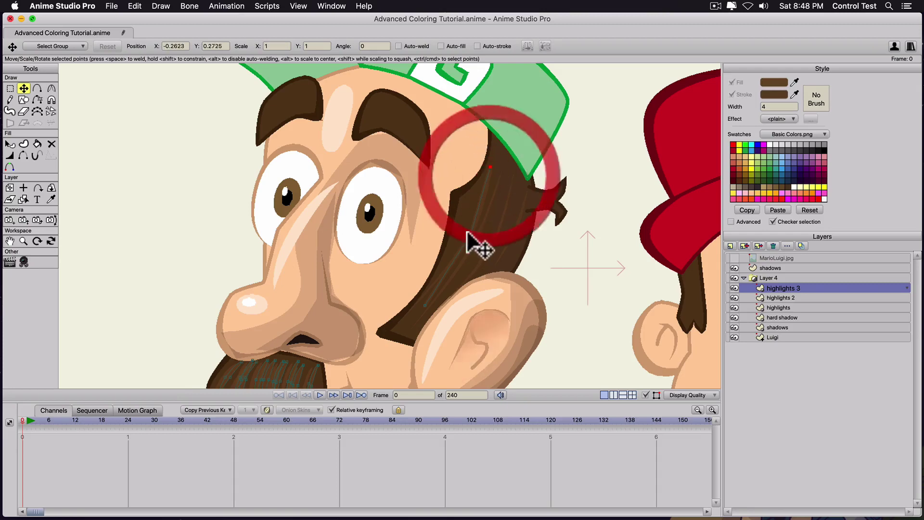
key(c)
drag(471, 234, 807, 287)
key(t)
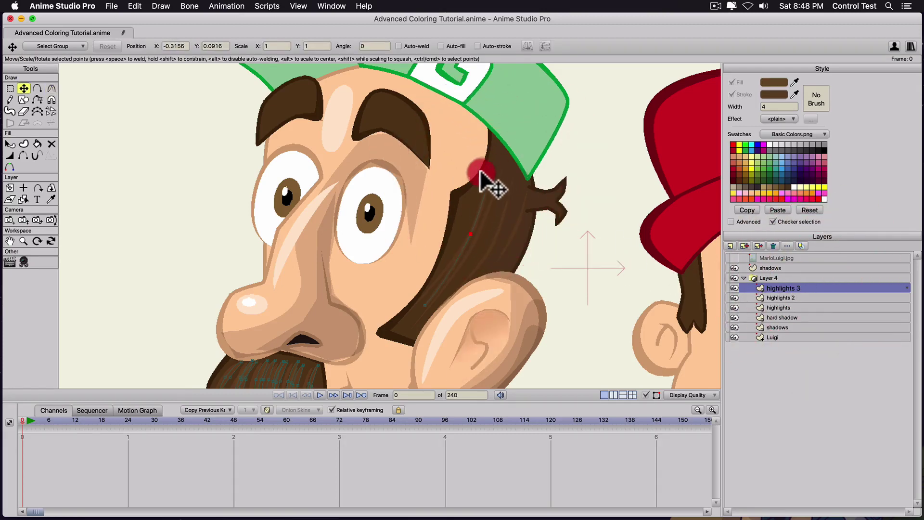
drag(481, 173, 476, 179)
Step: Taper the ends of the highlights 3 hair streak and refine the curvature at its middle point
drag(425, 307, 280, 290)
key(w)
key(c)
drag(470, 235, 523, 236)
key(w)
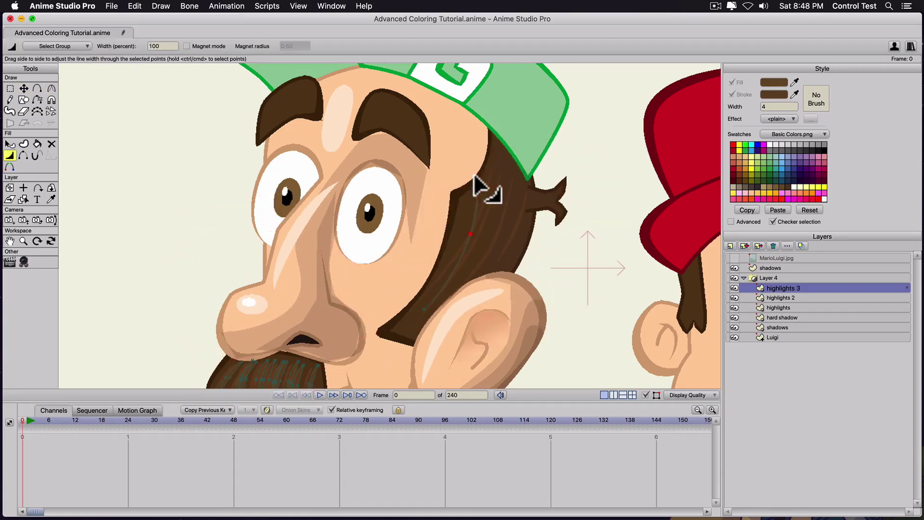
drag(474, 177, 323, 196)
Step: Nudge the middle and lower points of the highlights 3 streak and preview the hair in a render
key(t)
mouse_move(472, 234)
mouse_down()
mouse_move(485, 236)
mouse_move(471, 235)
mouse_up()
drag(424, 310, 426, 313)
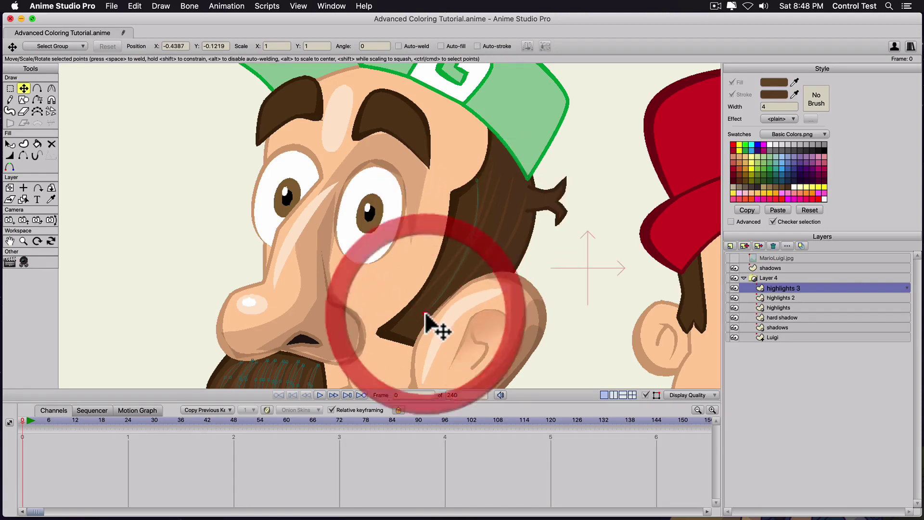
key(super+s)
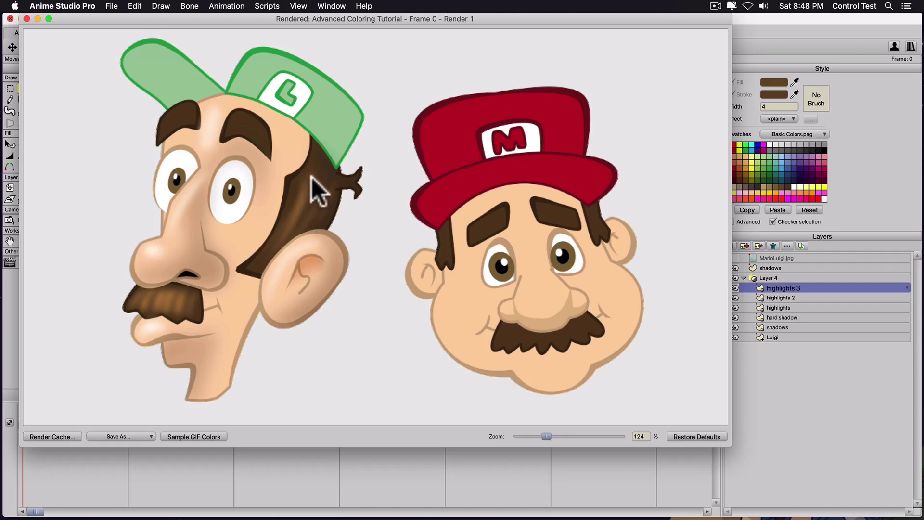
click(26, 19)
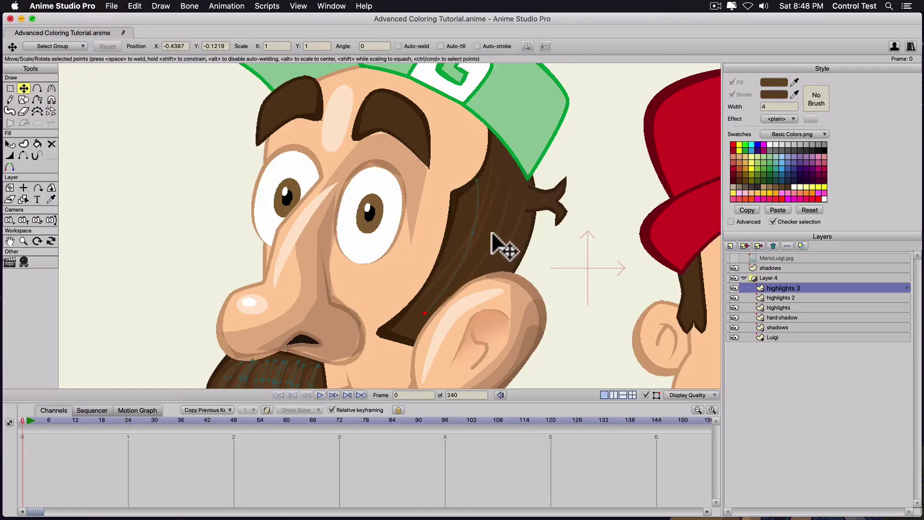
Step: Duplicate the highlights 3 streak toward the back of the hair and adjust the copy's points to follow the hair's shape
click(460, 252)
double_click(462, 254)
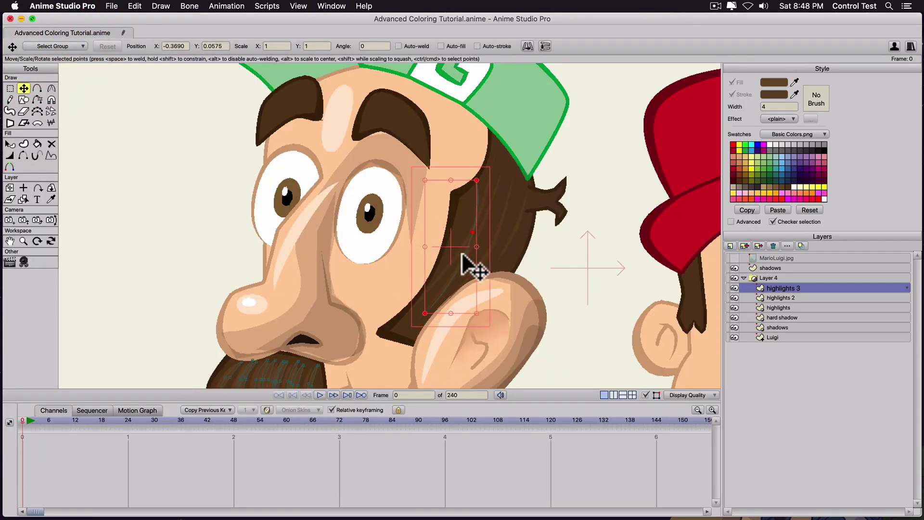
drag(465, 263, 485, 268)
drag(512, 206, 513, 209)
Step: Save the project and preview the finished hair streaks in a render
key(super+s)
key(super+r)
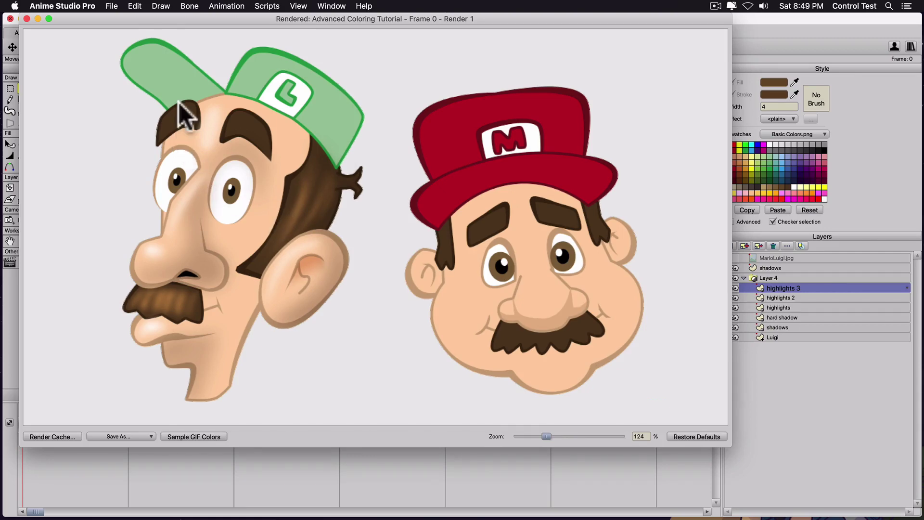
click(27, 16)
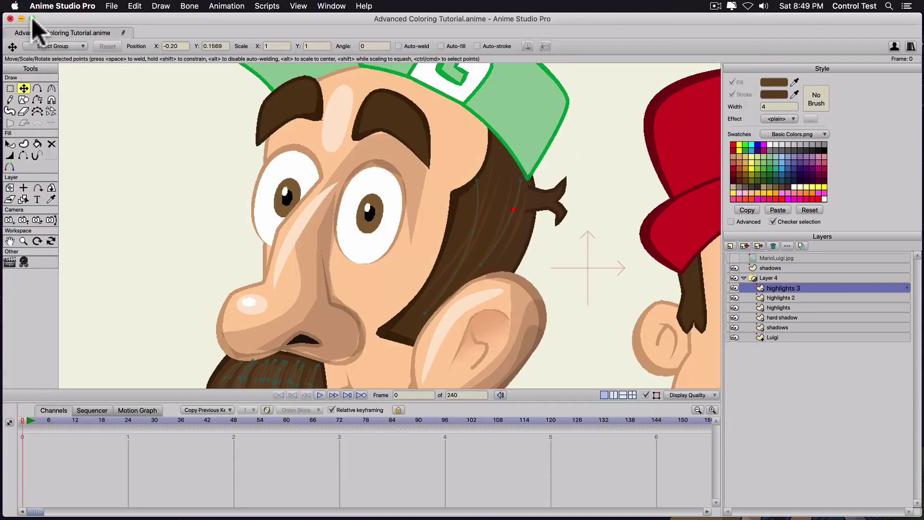
Step: Frame the Luigi and Mario heads together on the canvas to compare their shading
mouse_move(32, 18)
click(174, 216)
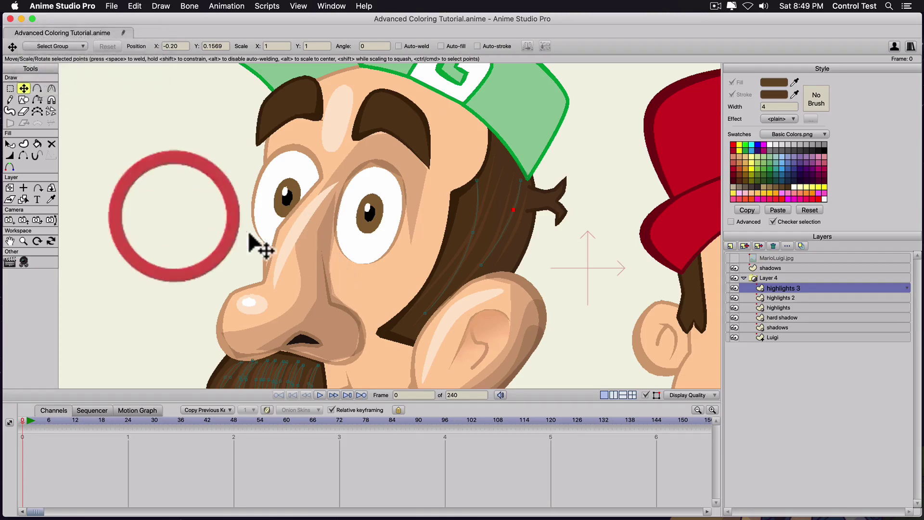
scroll(312, 230, down, 5)
click(220, 273)
drag(220, 272, 137, 224)
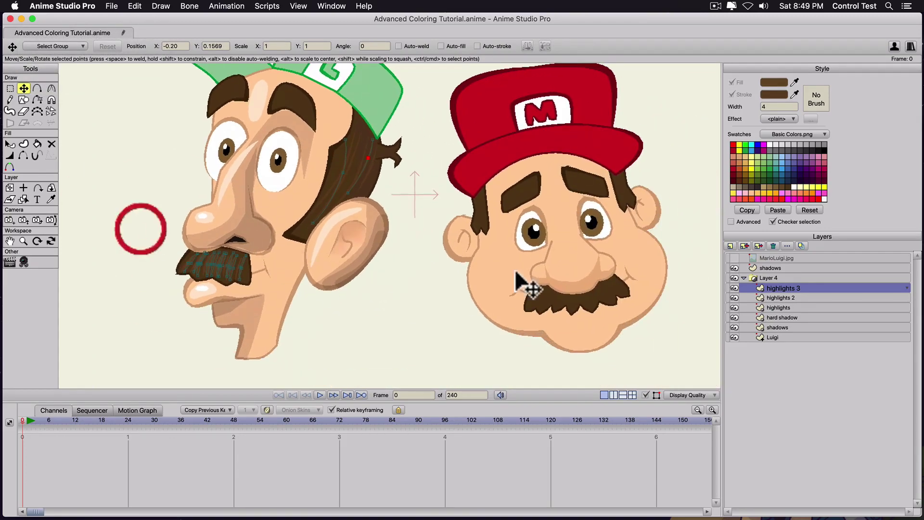
scroll(190, 238, down, 1)
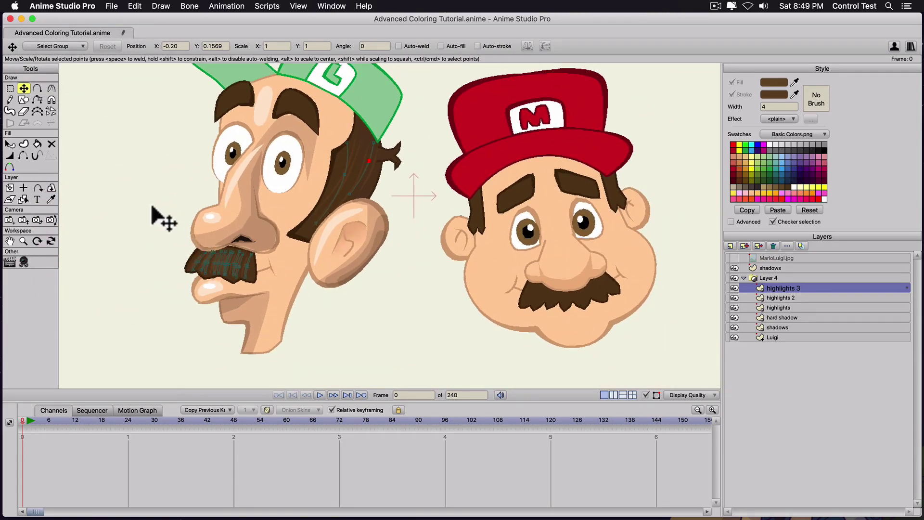
drag(191, 179, 212, 224)
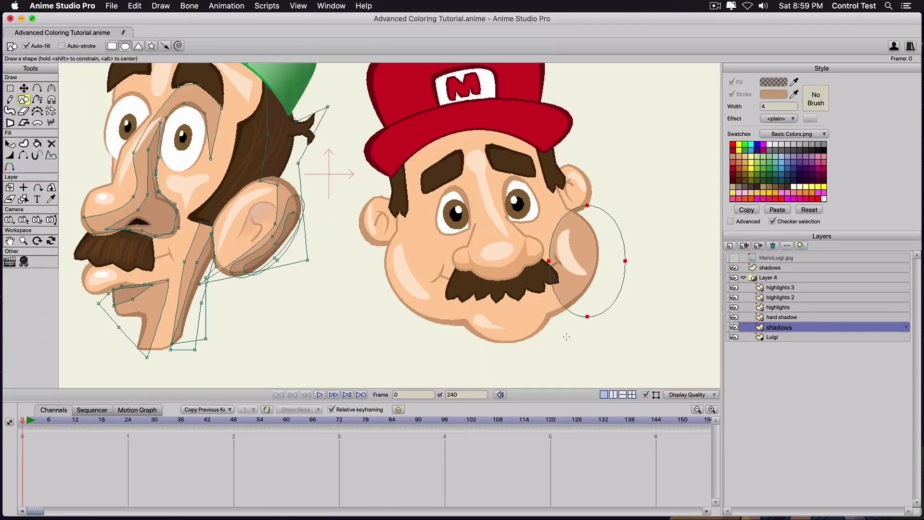
drag(414, 206, 435, 243)
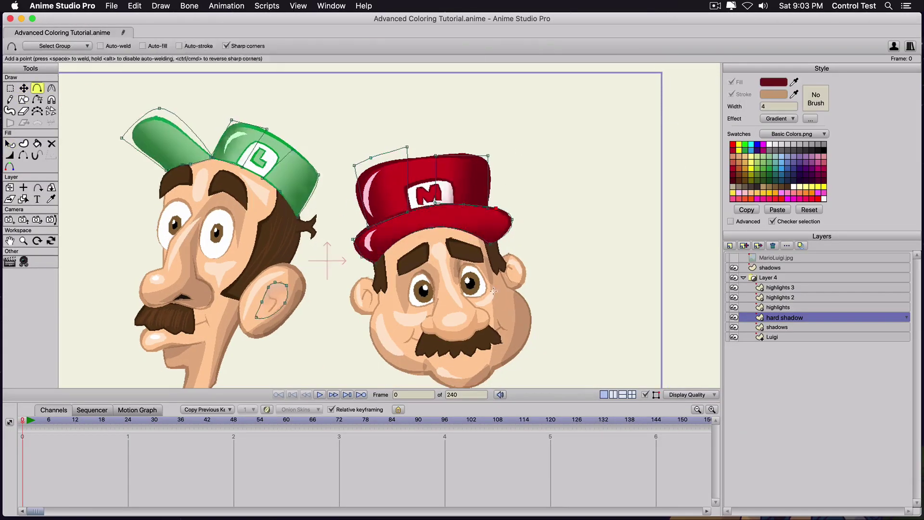
click(26, 20)
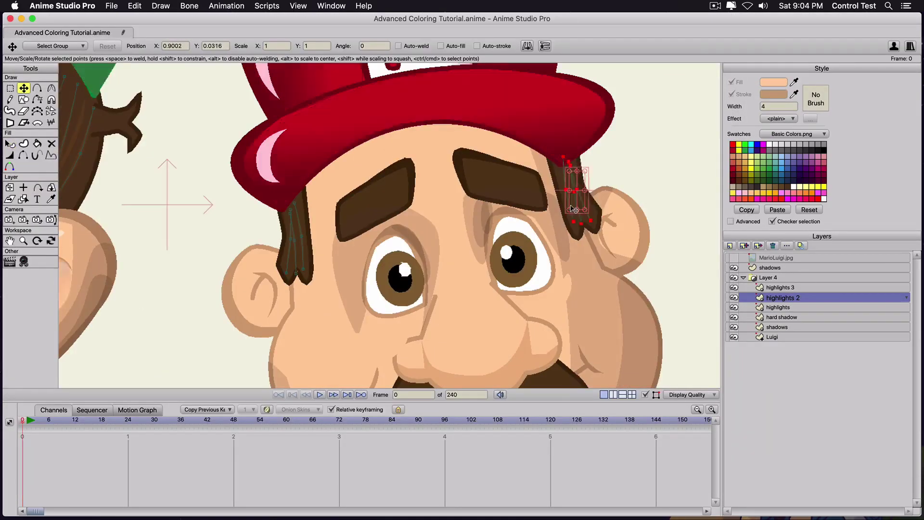